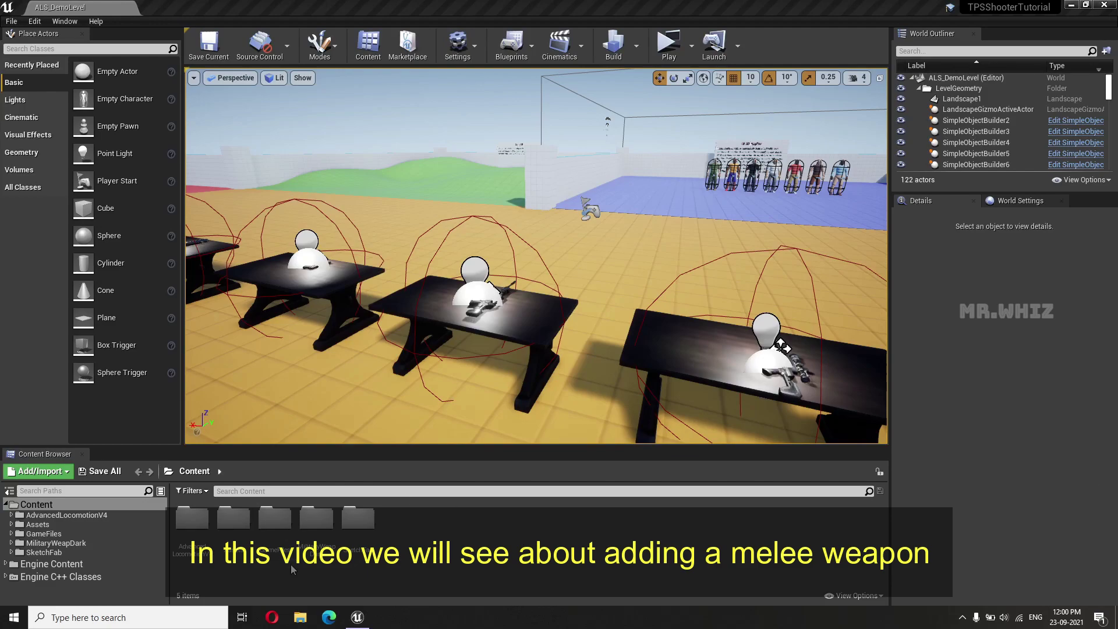
Step: Create a new folder named Guns inside GameFiles > Blueprint > WeaponBuys
double_click(270, 532)
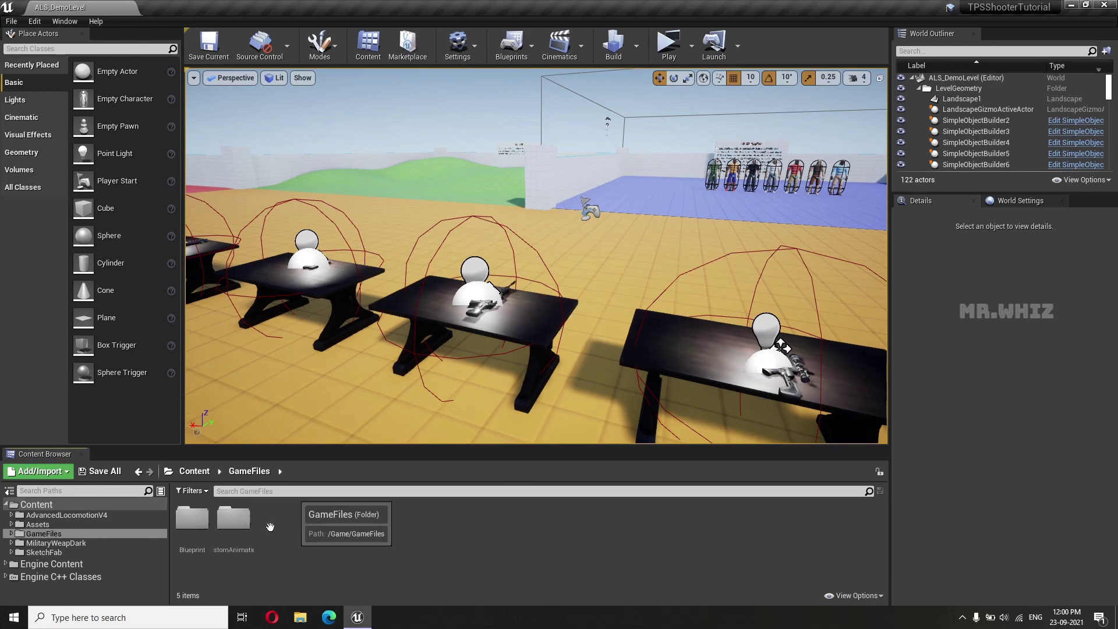
double_click(176, 518)
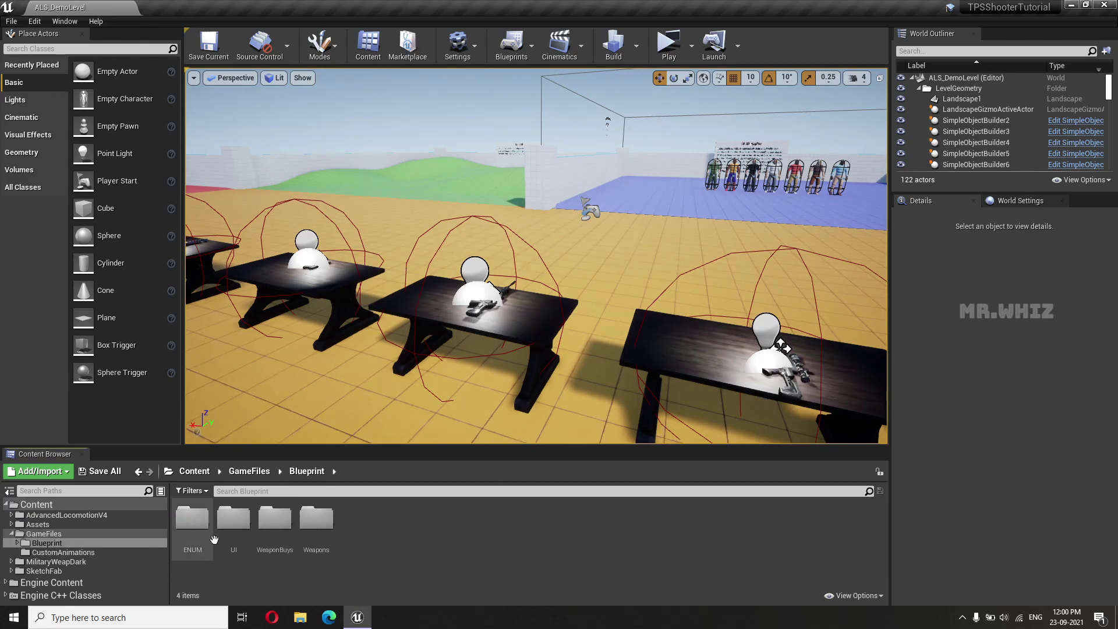
double_click(279, 524)
left_click(307, 471)
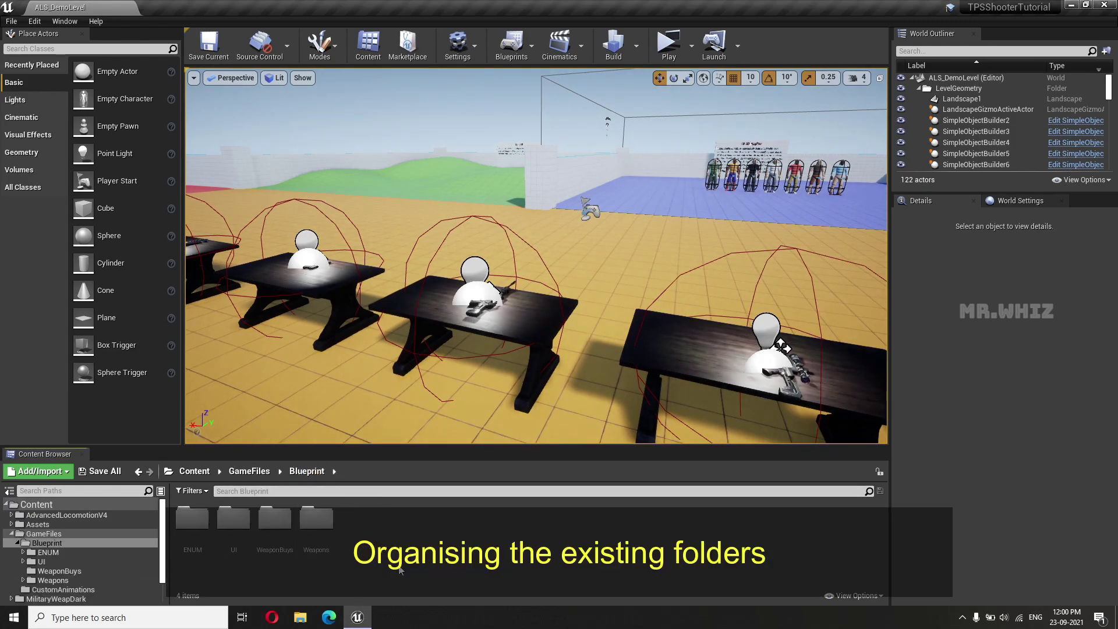
right_click(402, 572)
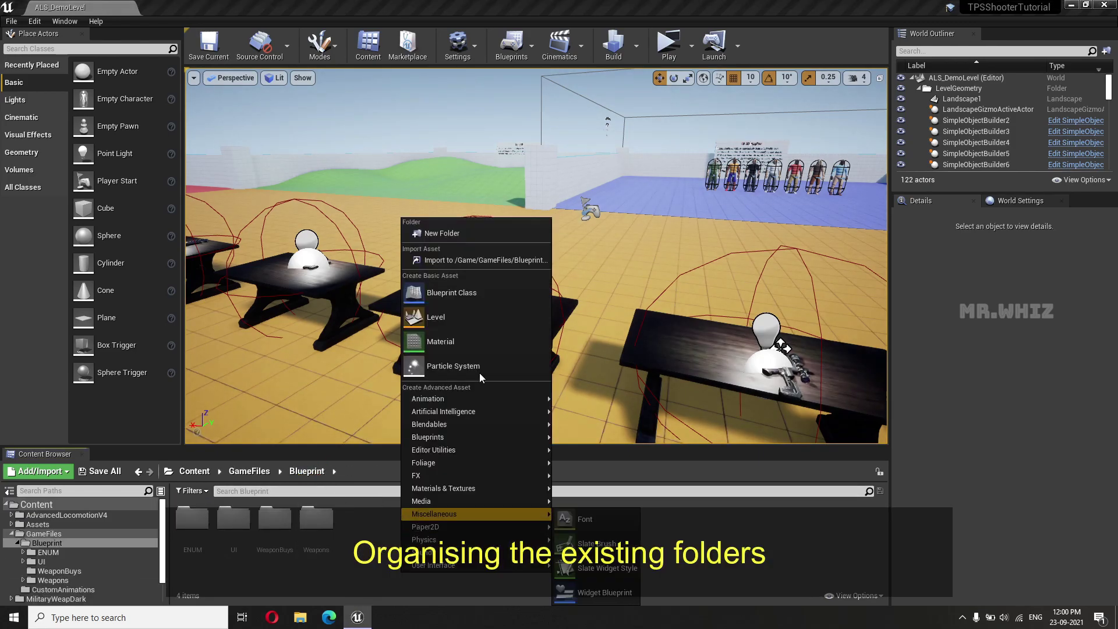
left_click(275, 521)
double_click(275, 519)
right_click(388, 536)
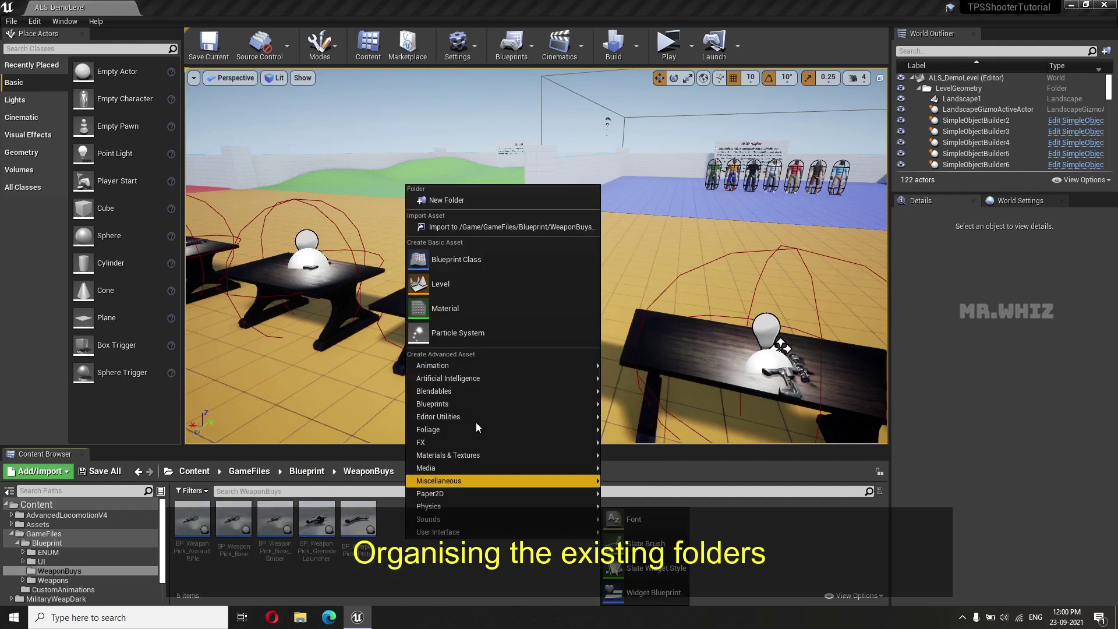
left_click(474, 193)
type("Guns")
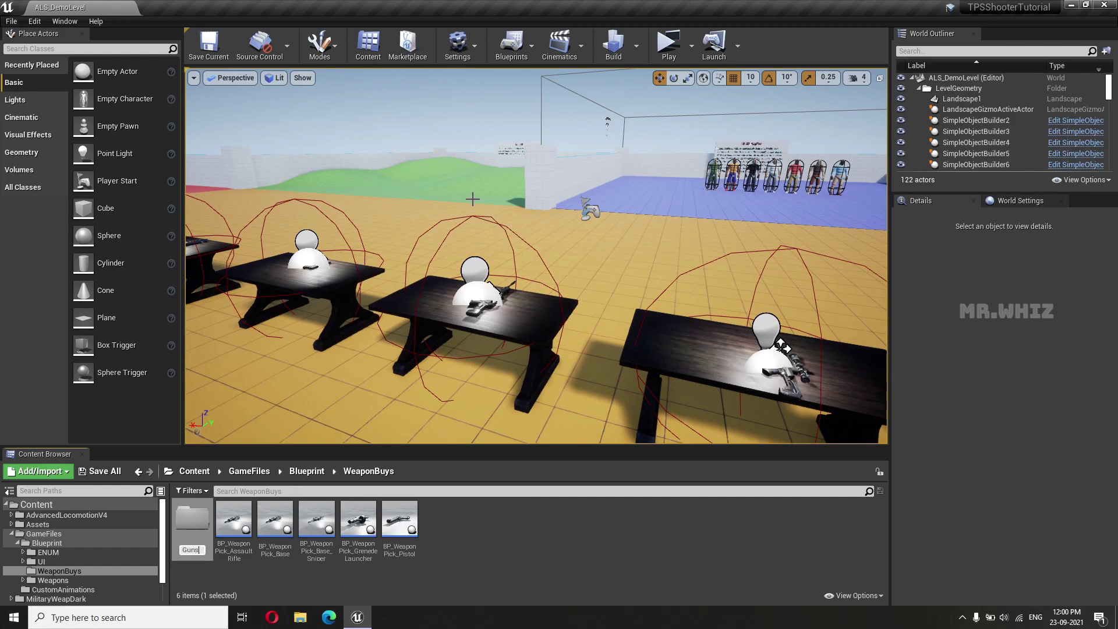
key("Return")
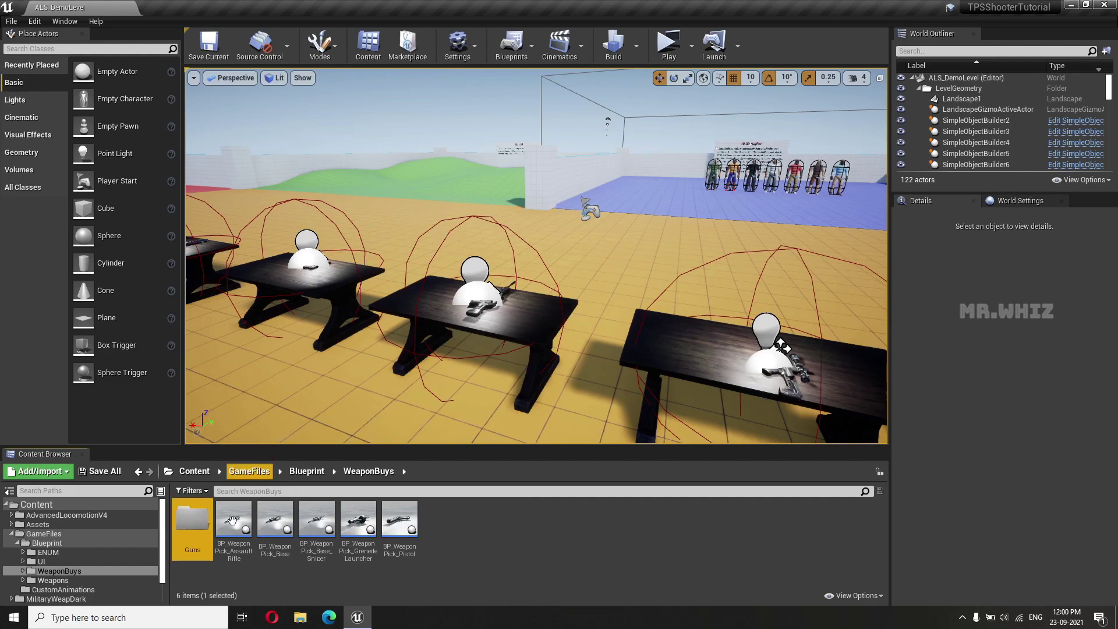
Step: Move all five weapon pickup blueprints, from BP_WeaponPick_AssaultRifle on, into the Guns folder
left_click(234, 522)
left_click(274, 521, "shift")
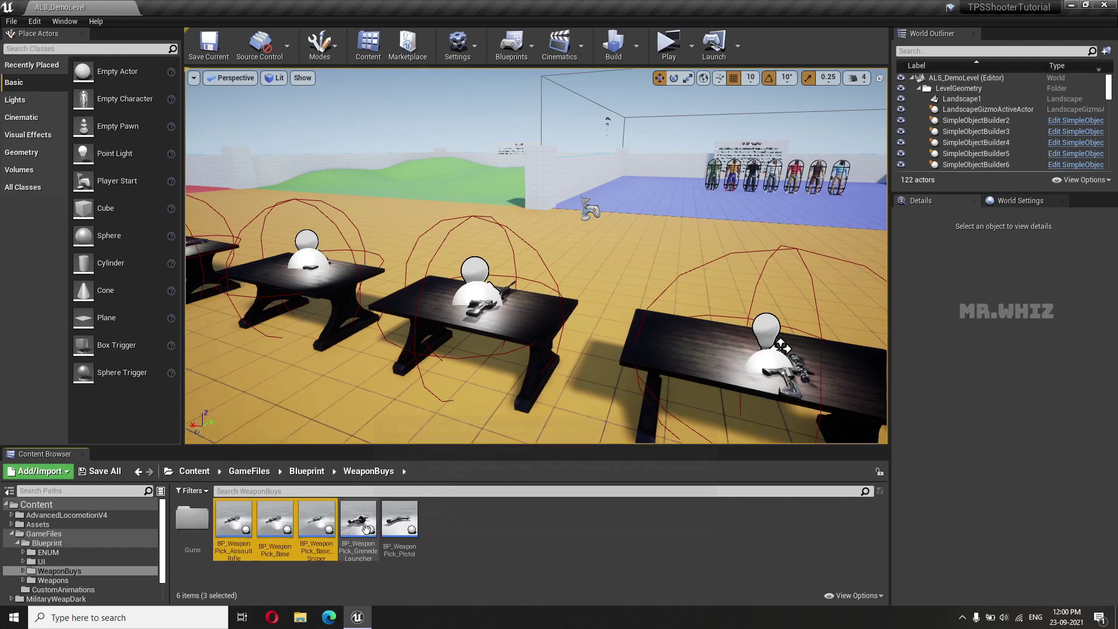
left_click(400, 521, "shift")
mouse_move(399, 521)
left_mouse_down()
mouse_move(202, 538)
mouse_move(184, 527)
left_mouse_up()
left_click(202, 545)
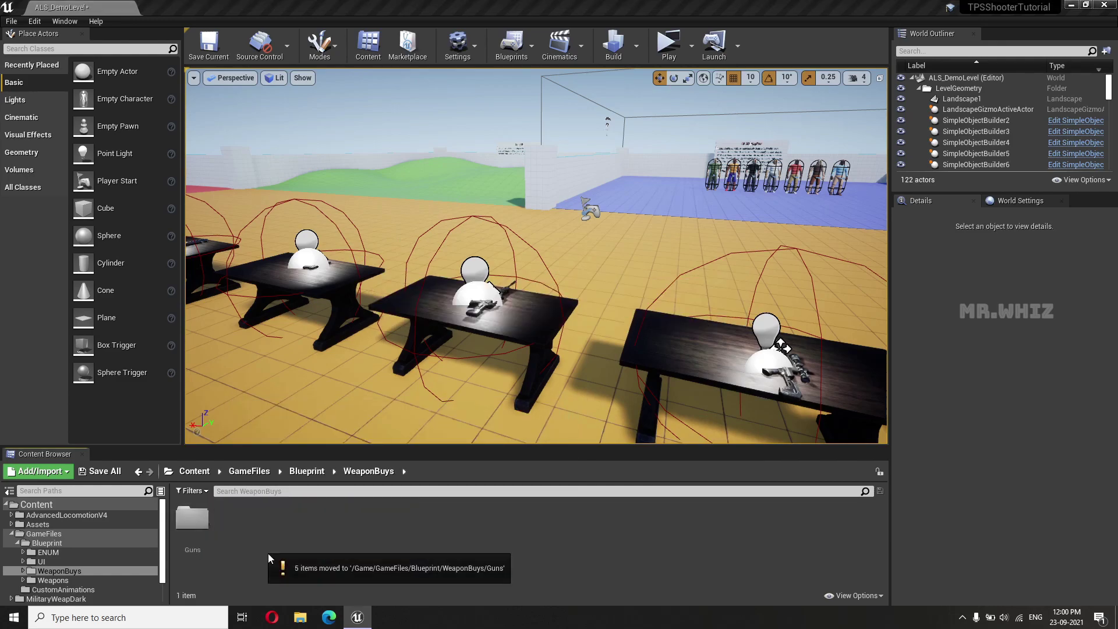
Step: Fix up redirectors in the Content folder, then return to GameFiles > Blueprint > WeaponBuys
right_click(36, 505)
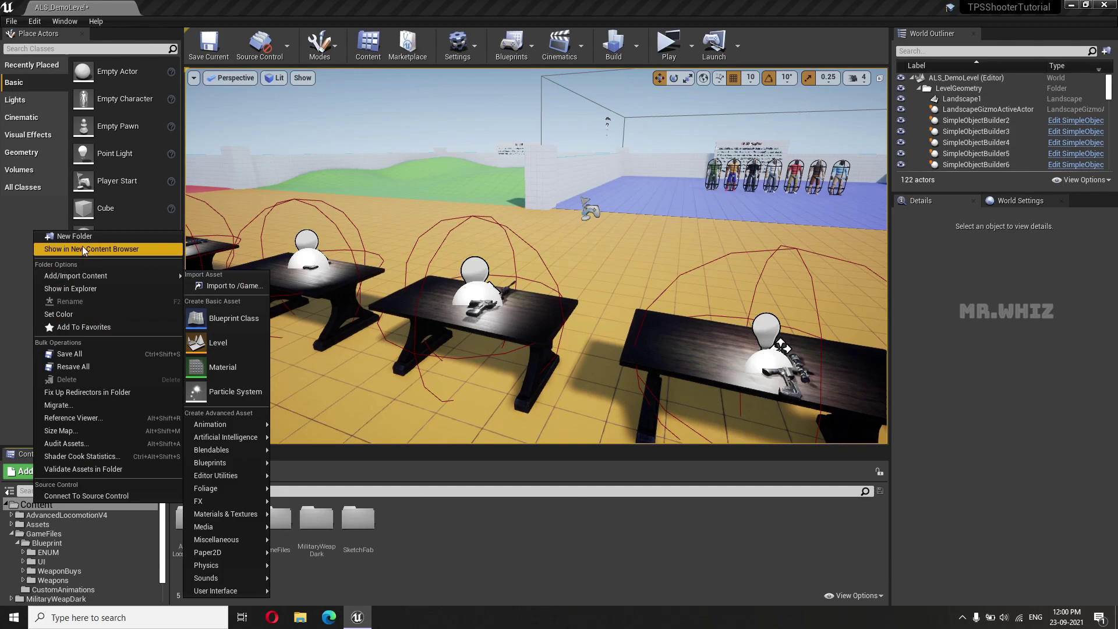
left_click(88, 392)
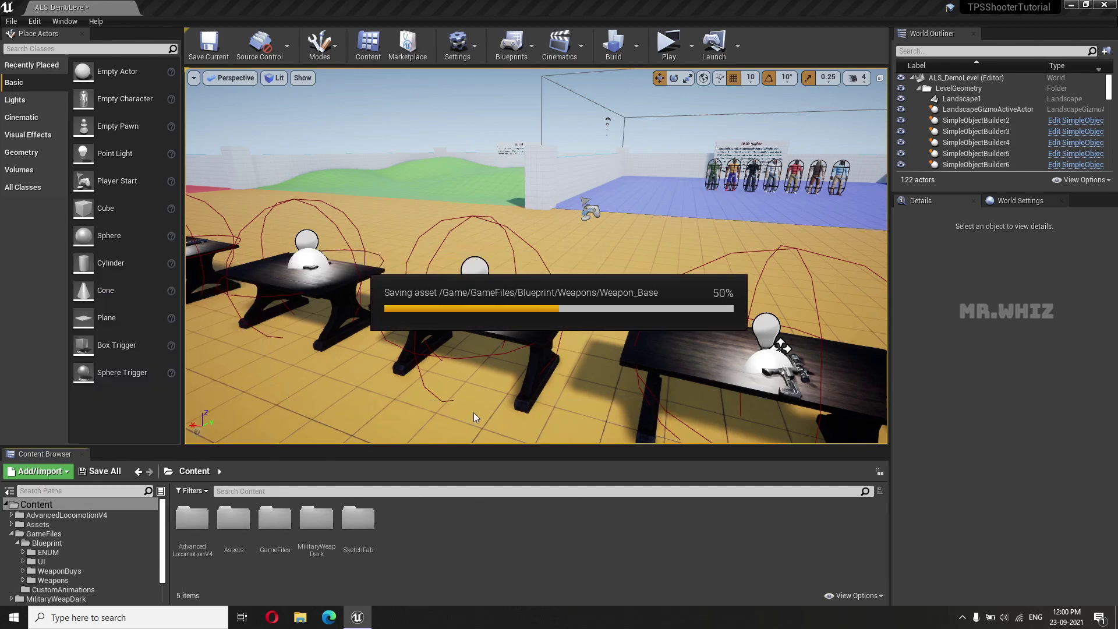
double_click(275, 519)
double_click(194, 523)
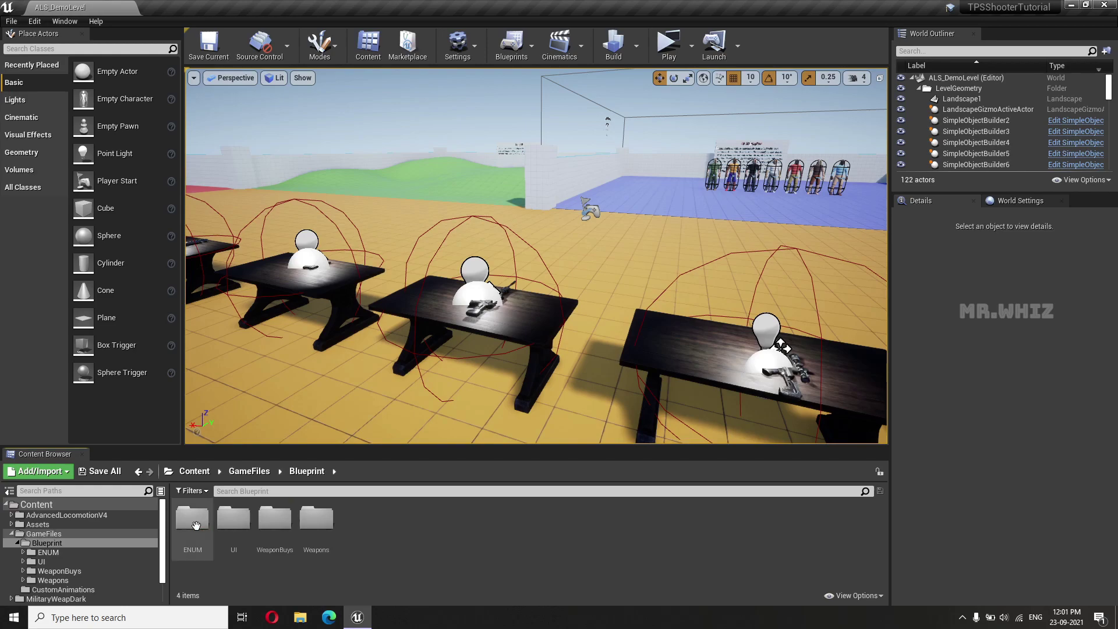
double_click(275, 519)
Step: Add an empty Melee folder beside Guns in WeaponBuys, then open Guns
right_click(303, 544)
left_click(364, 204)
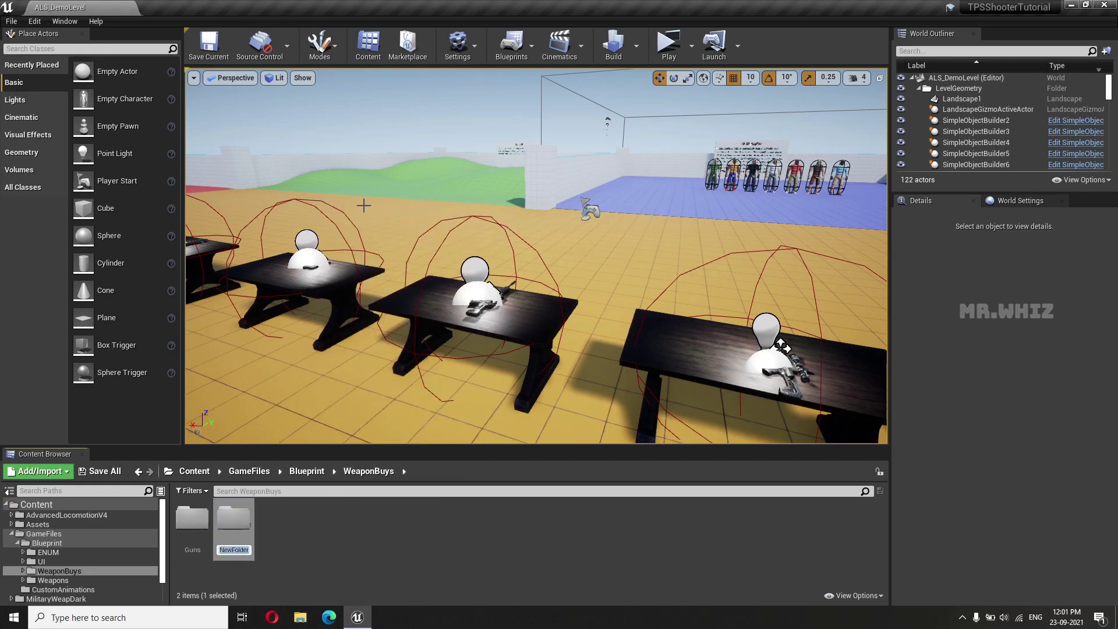
type("Mele")
key("Return")
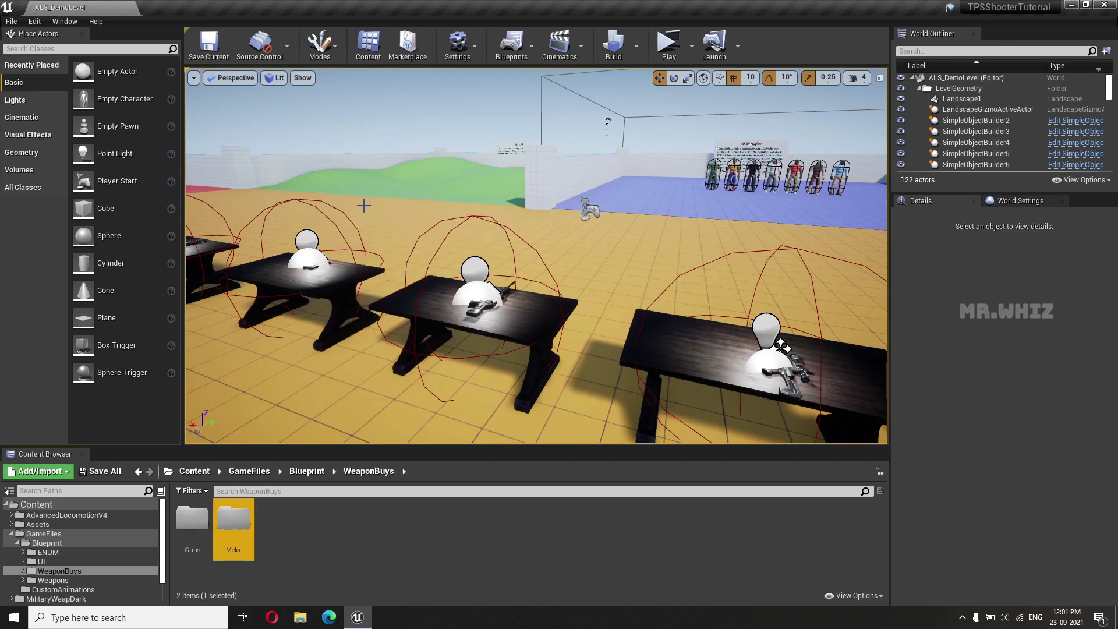
key("Return")
left_click(369, 471)
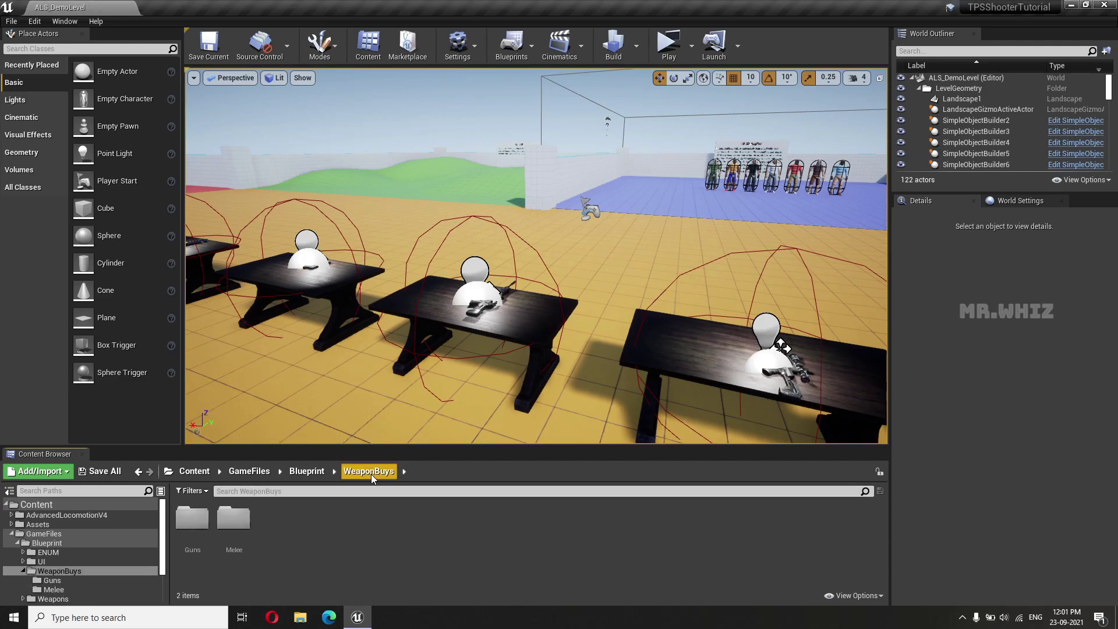
double_click(187, 527)
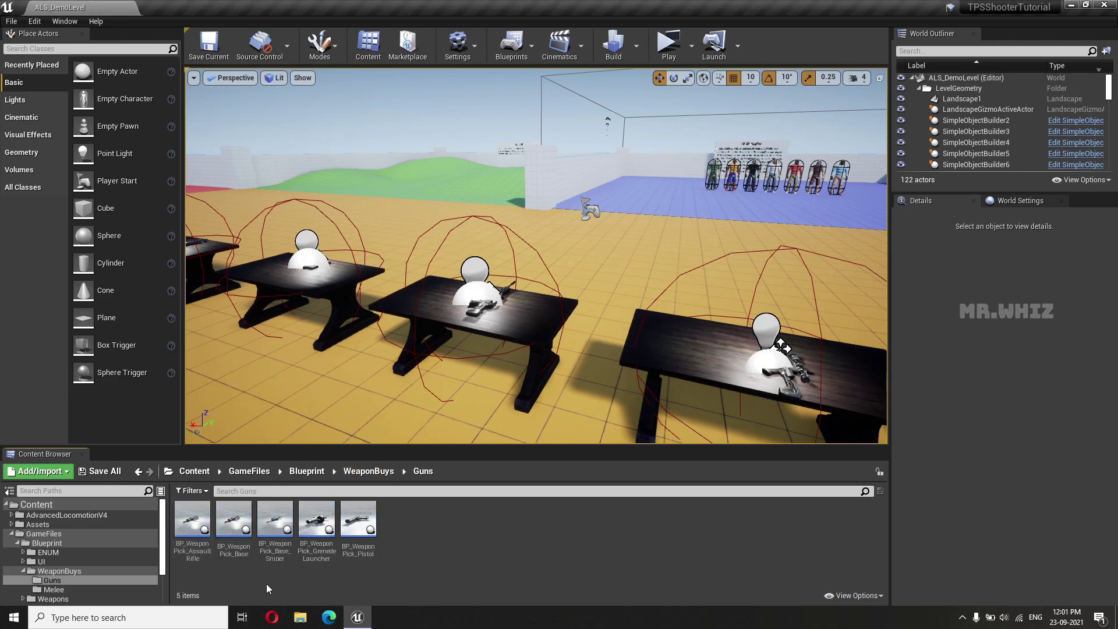
Step: Duplicate BP_WeaponPick_Base and move the copy into the Melee folder
left_click(232, 521)
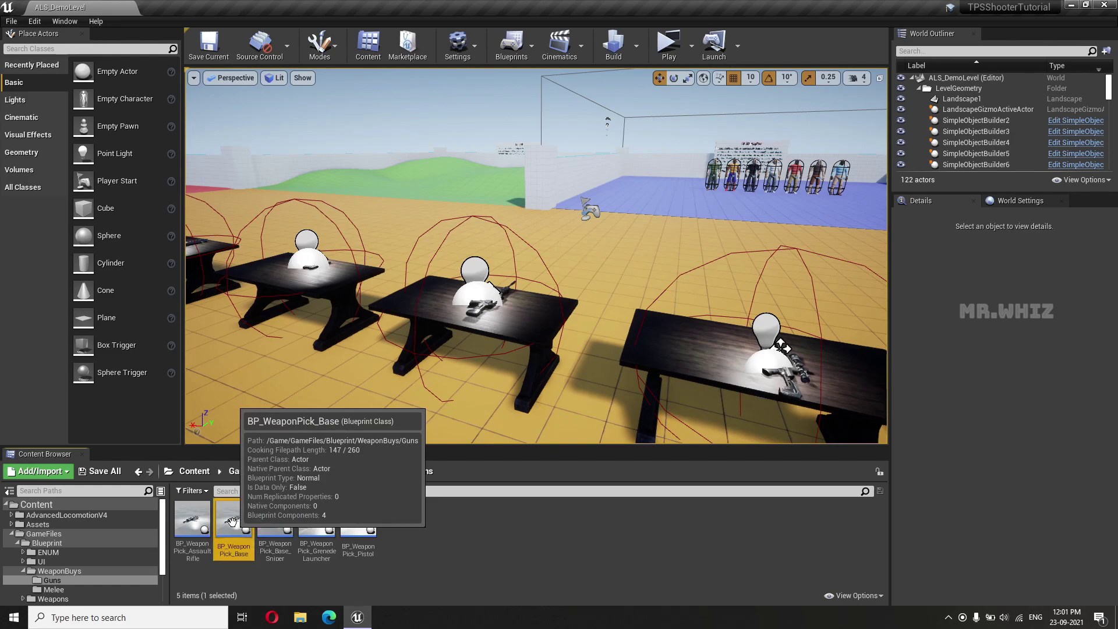
right_click(233, 521)
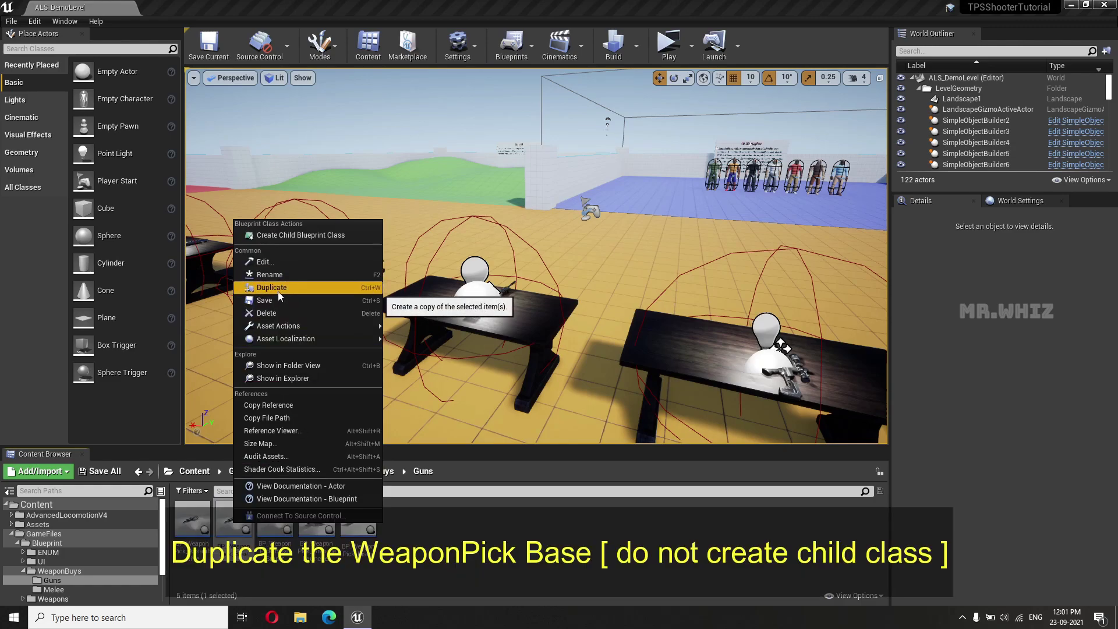
left_click(278, 291)
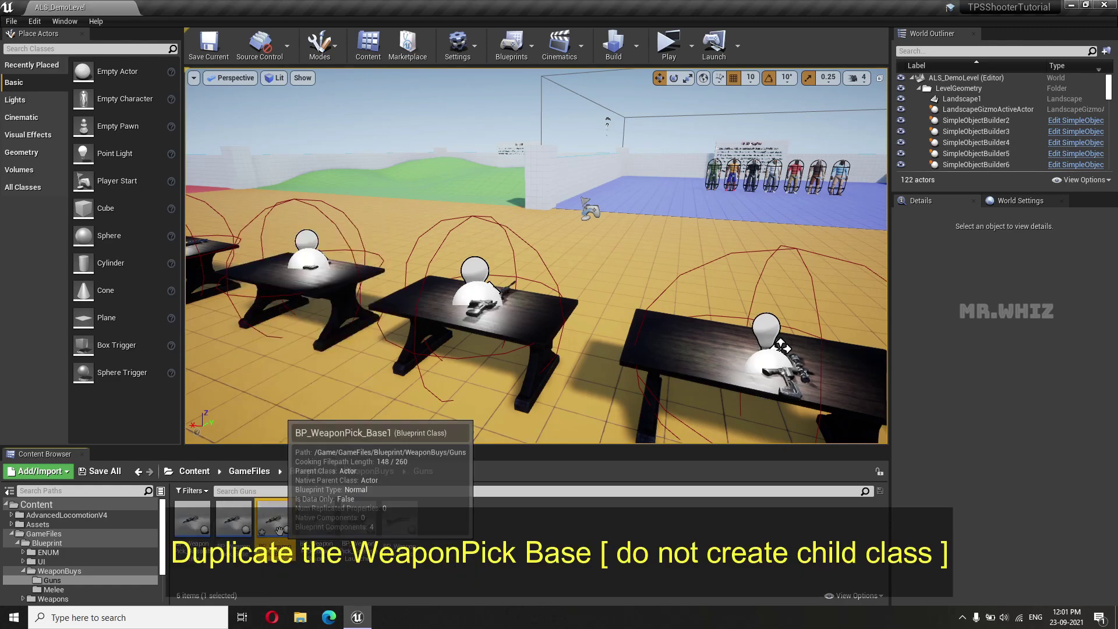
mouse_move(275, 520)
left_mouse_down()
mouse_move(185, 569)
mouse_move(52, 589)
left_mouse_up()
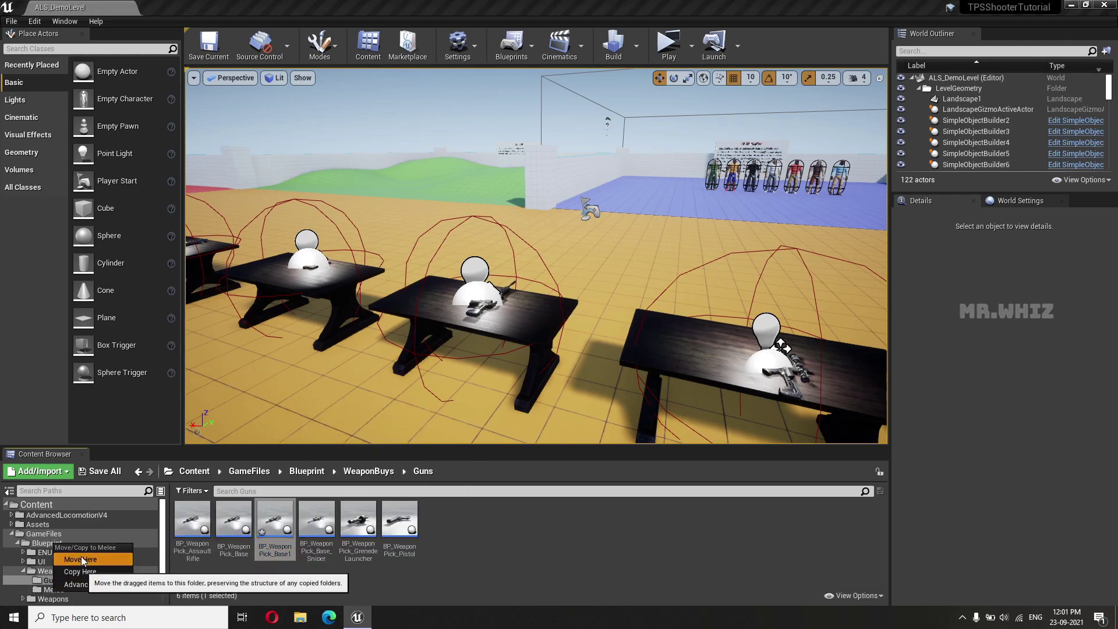
left_click(81, 557)
left_click(54, 590)
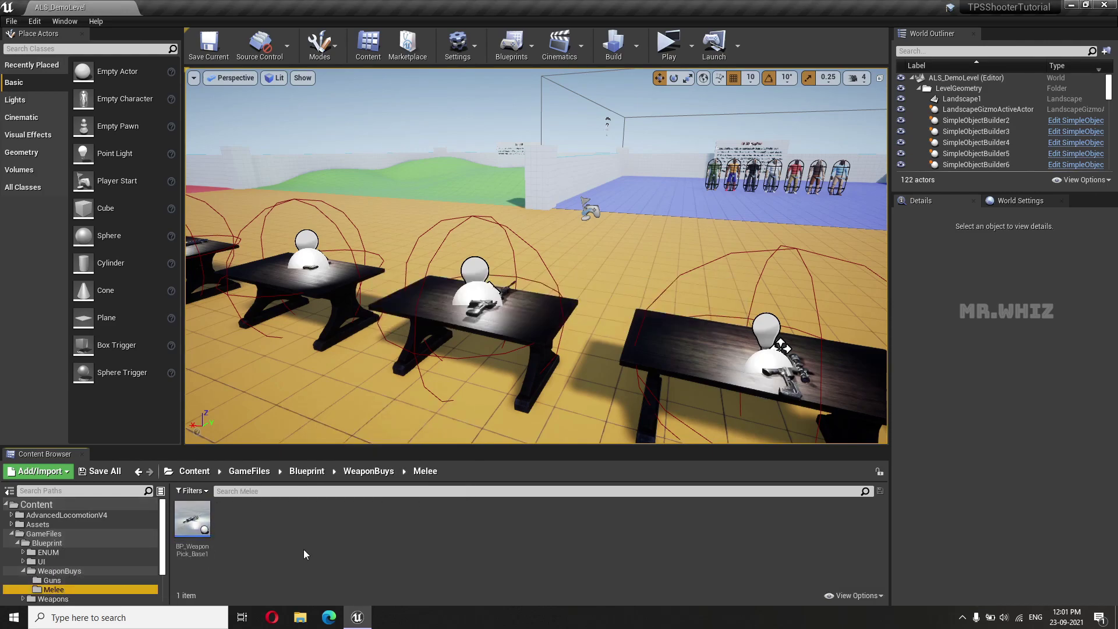
Step: Rename the copy BP_WeaponPick_Base1 to BP_WeaponPick_Melee_Base
double_click(185, 517)
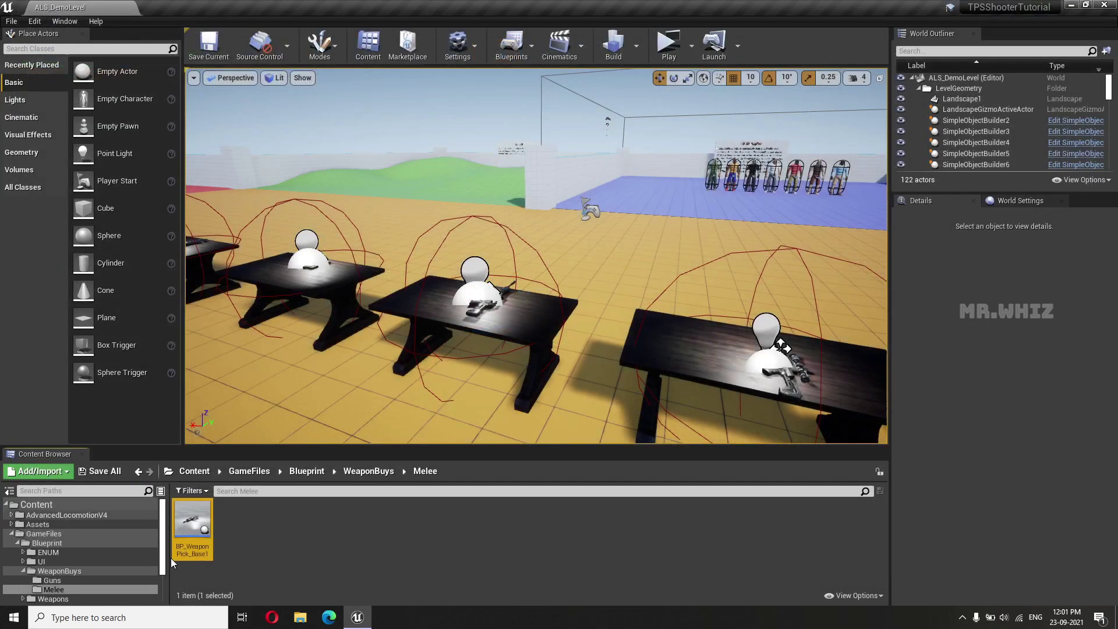
left_click(198, 551)
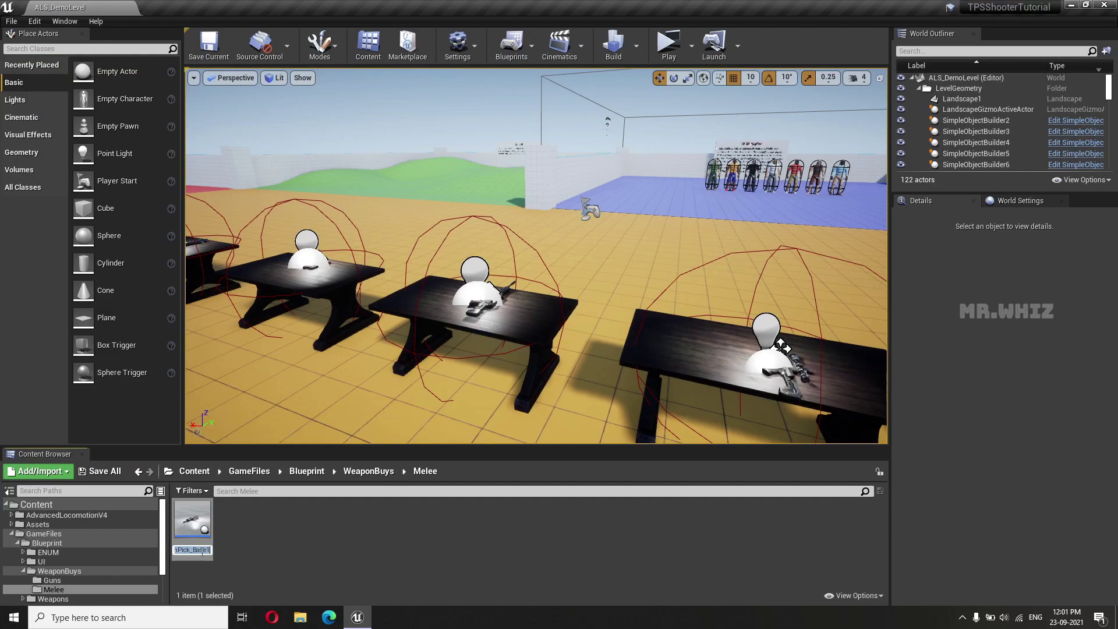
left_click(202, 550)
key("Delete")
key("Delete")
key("Delete")
type("Melee_Base")
key("Return")
Step: In BP_WeaponPick_Melee_Base, rename the GunMesh component to MeleeMesh and compile
double_click(187, 518)
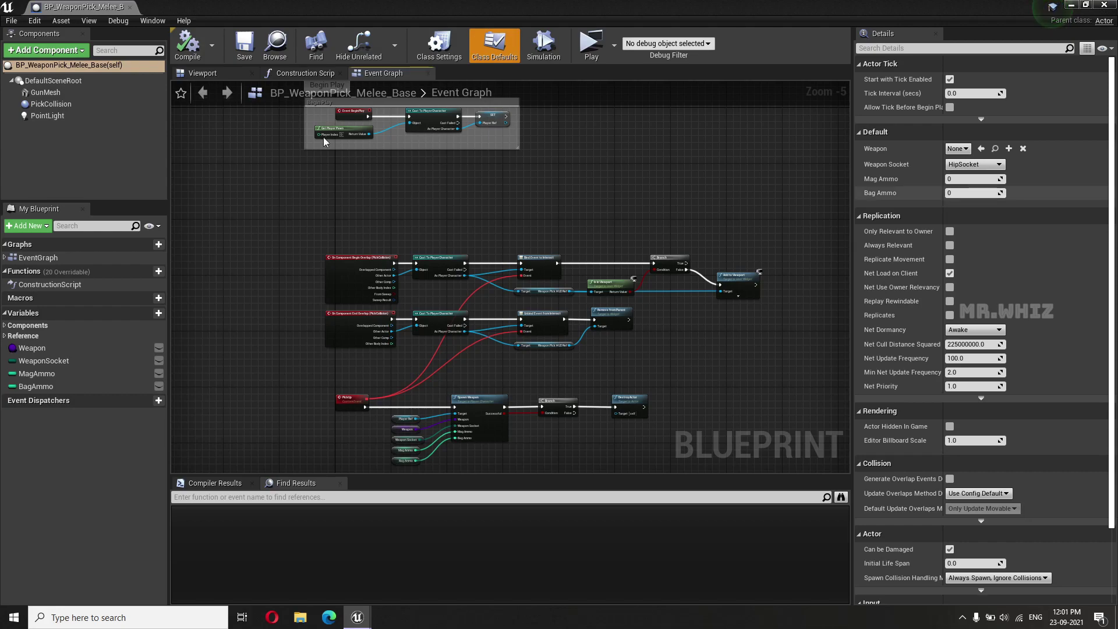
left_click(46, 94)
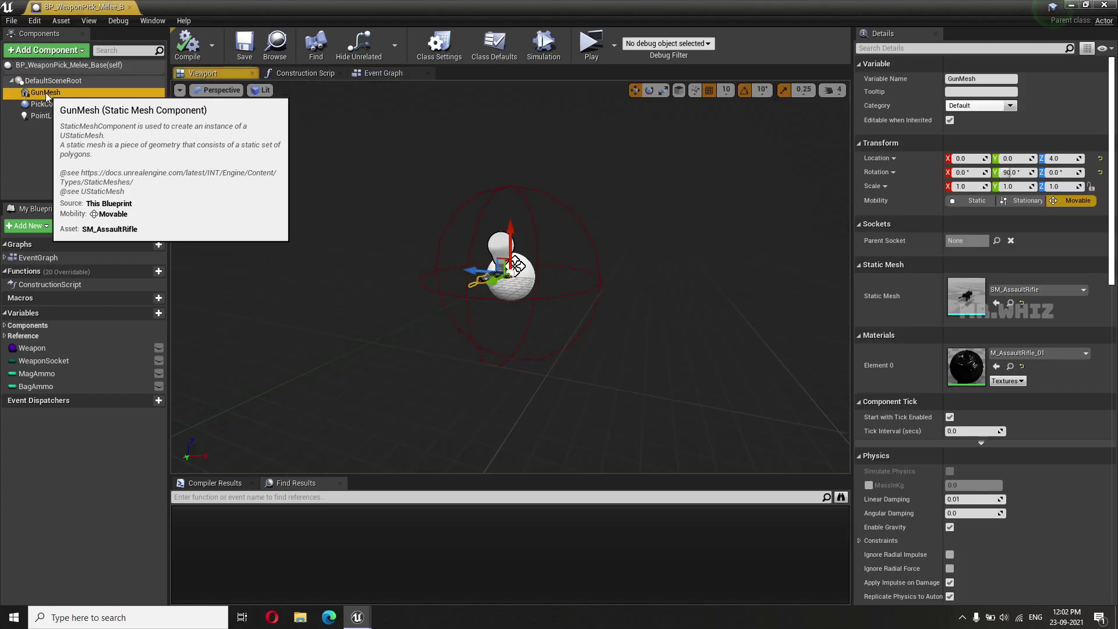
left_click(43, 93)
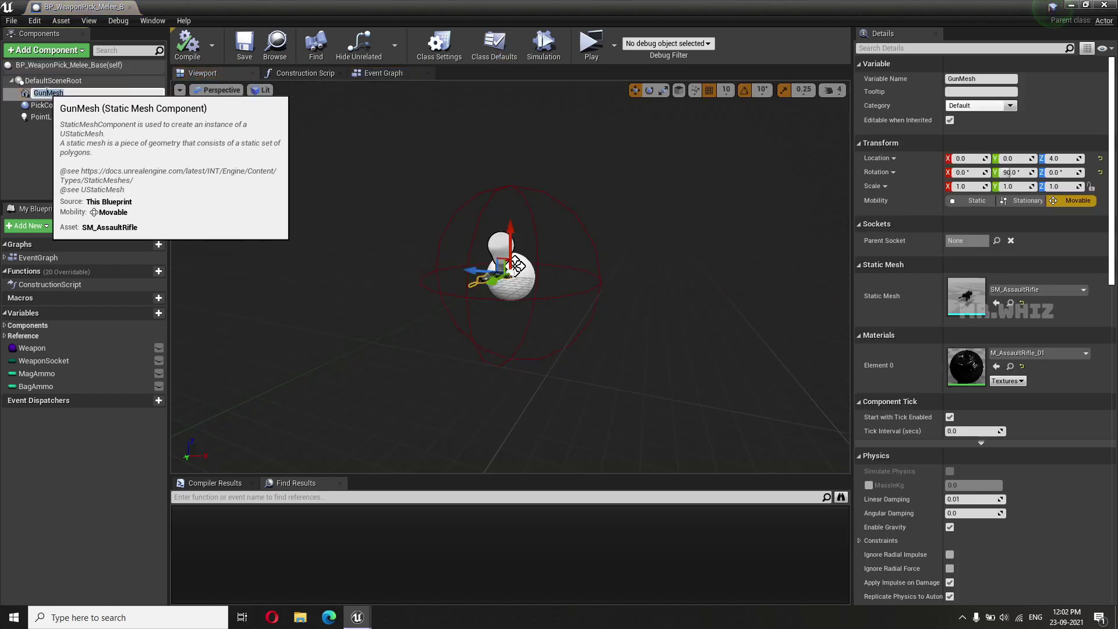
type("Melee")
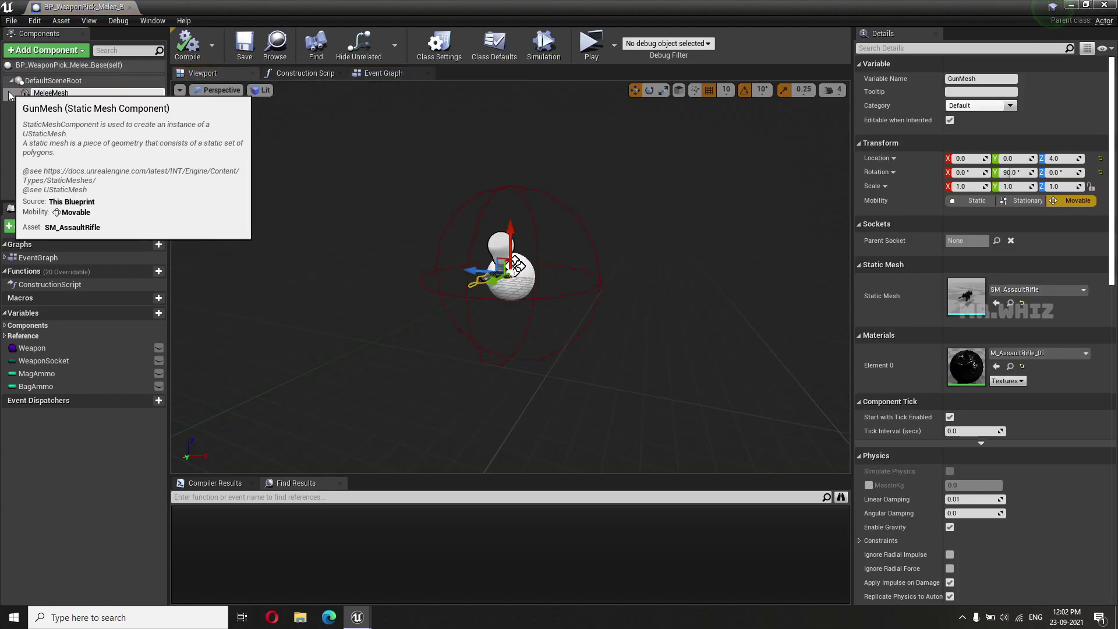
key("Return")
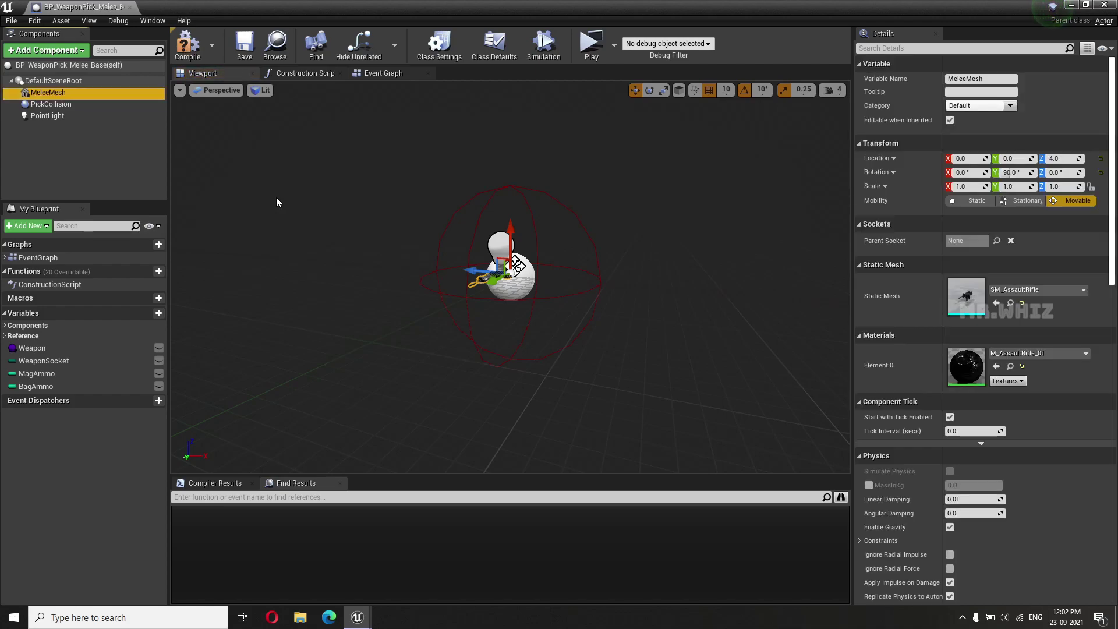
left_click(188, 44)
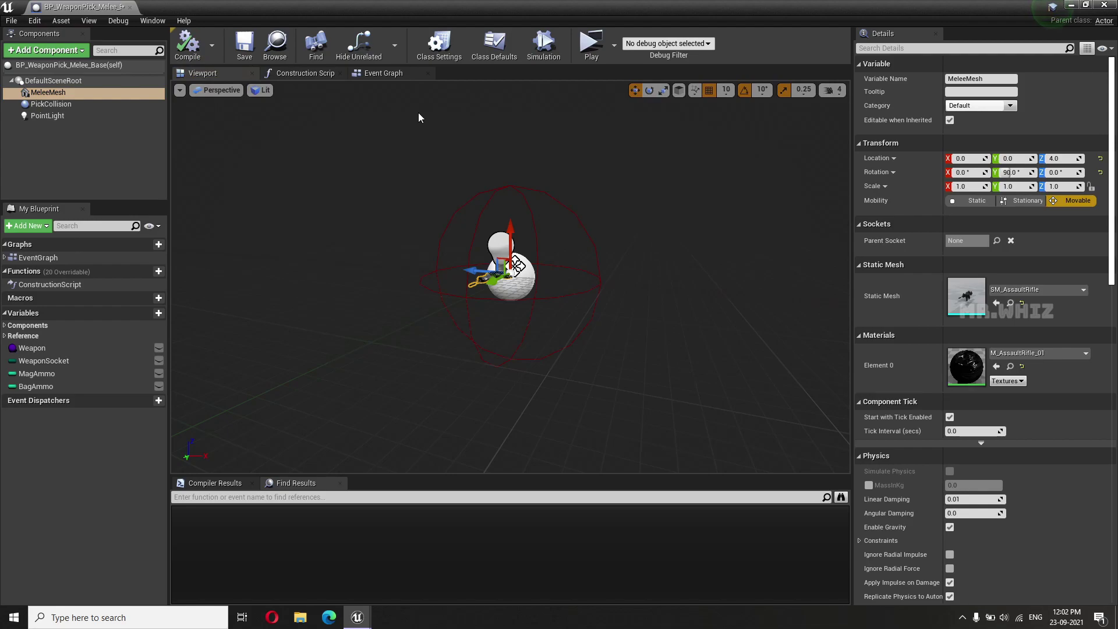
left_click(373, 73)
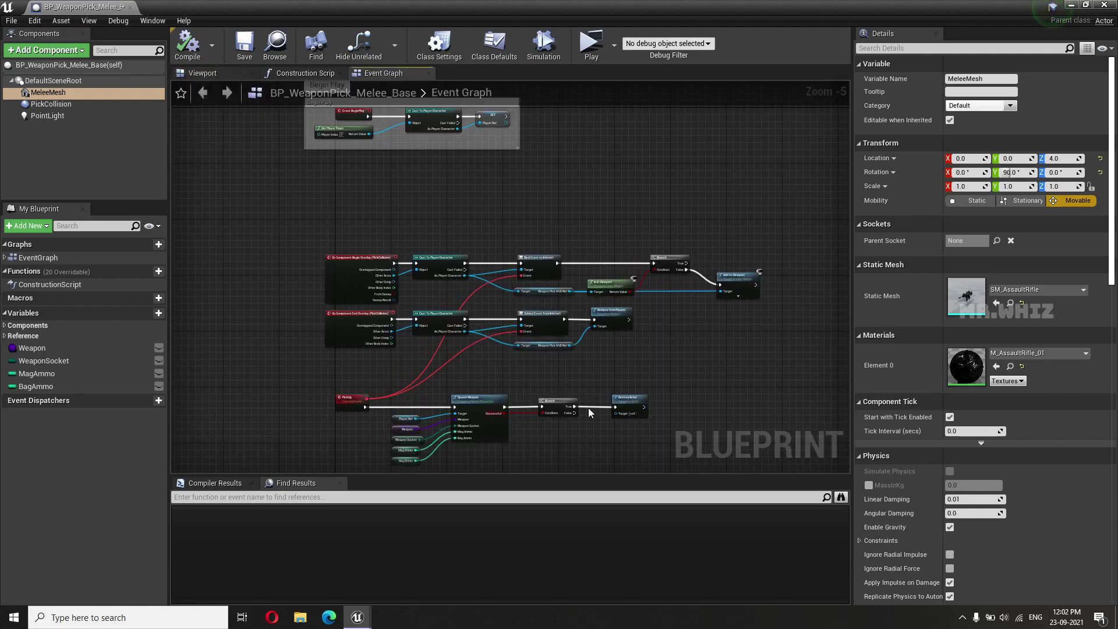
Step: Delete the Spawn Weapon node and the Weapon Socket, Mag Ammo and Bag Ammo getter nodes
scroll(547, 336, "up", 2)
scroll(548, 336, "up", 2)
right_click_drag(538, 300, 618, 298)
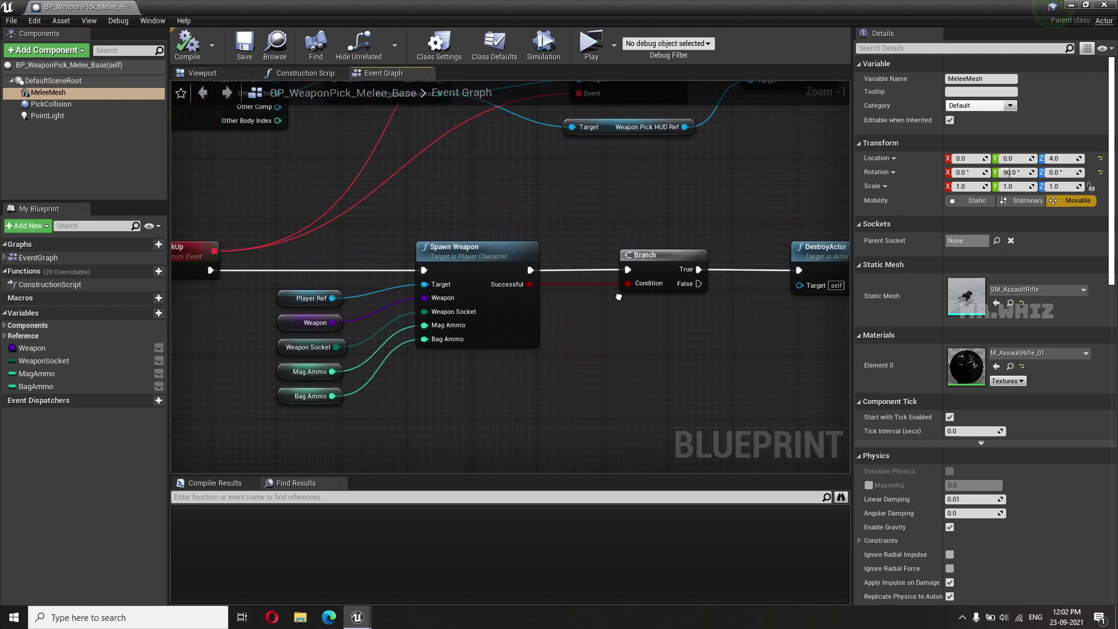
left_click(499, 252)
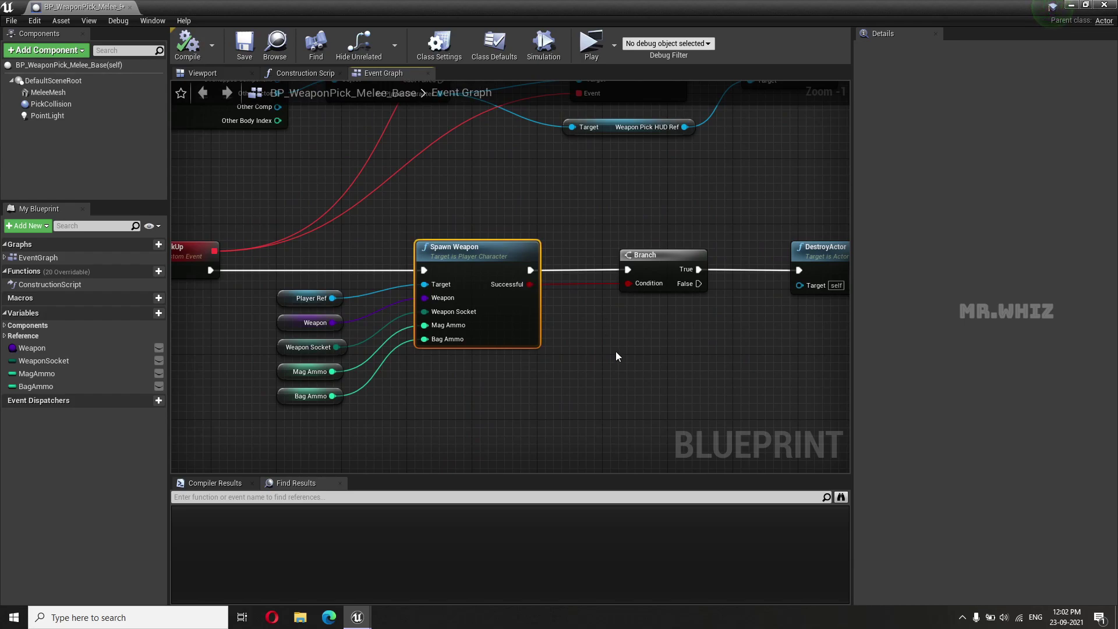
key("Delete")
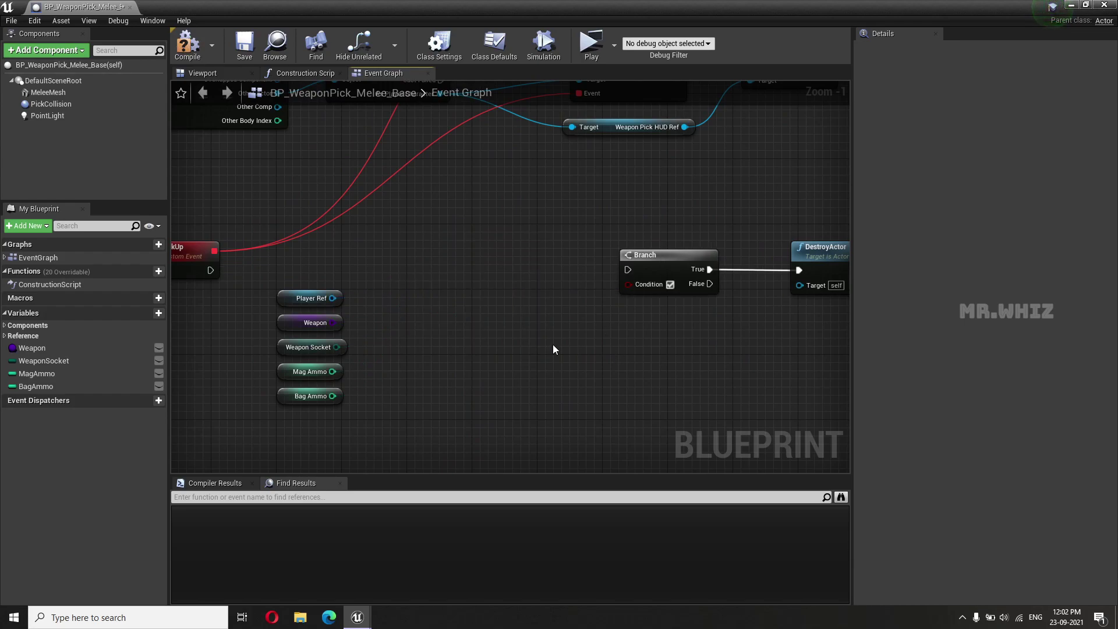
right_click_drag(553, 345, 599, 361)
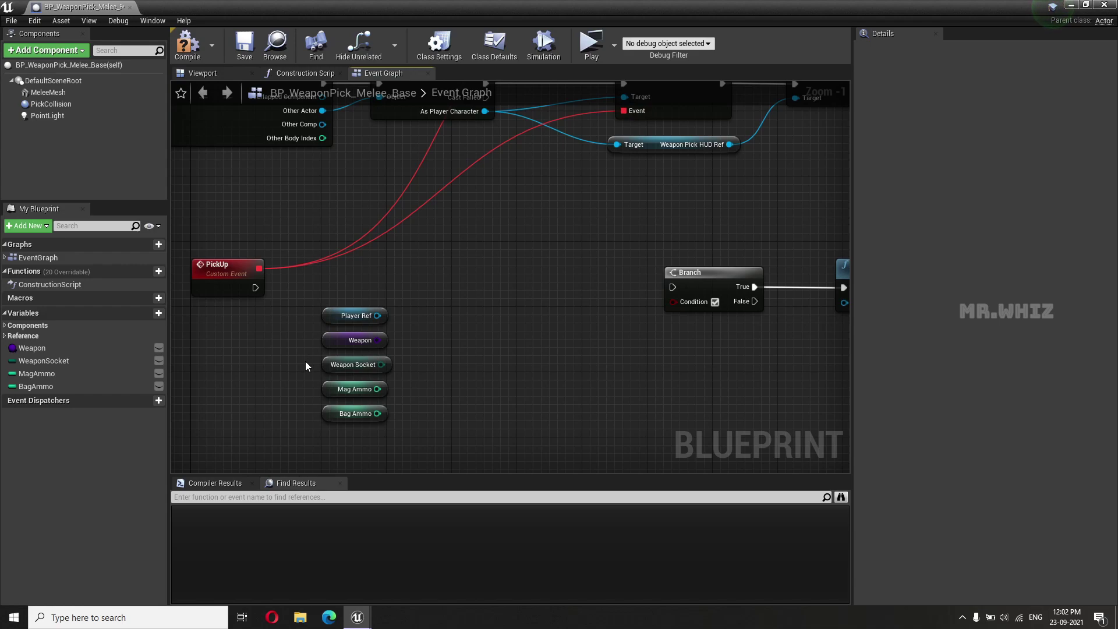
left_click_drag(305, 361, 386, 419)
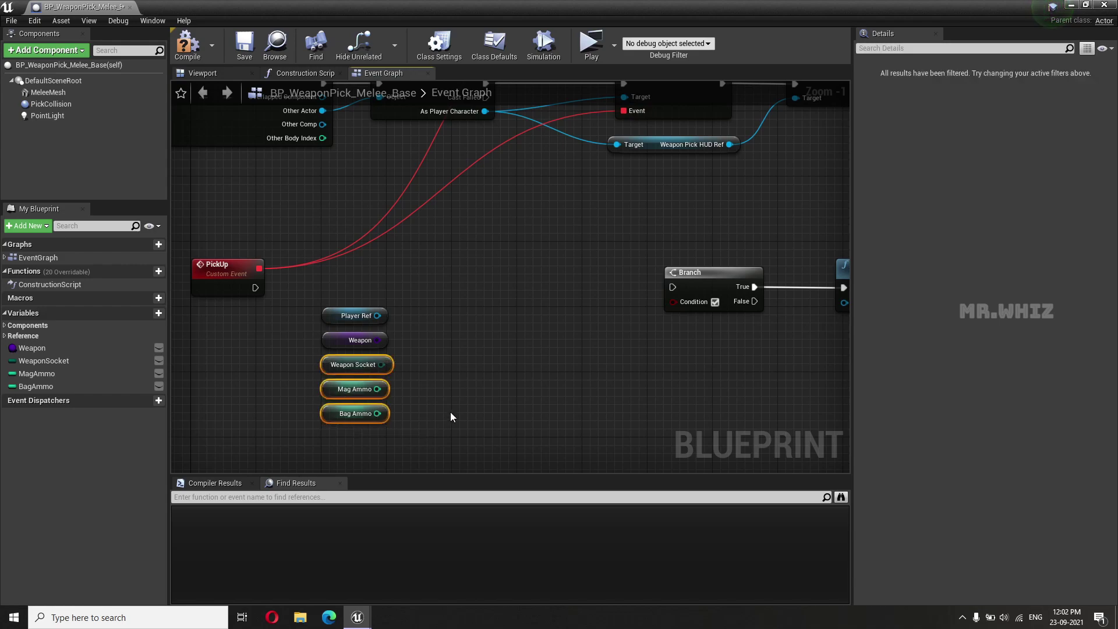
key("Delete")
Step: Delete the MagAmmo, BagAmmo and WeaponSocket variables and compile the blueprint
left_click(55, 376)
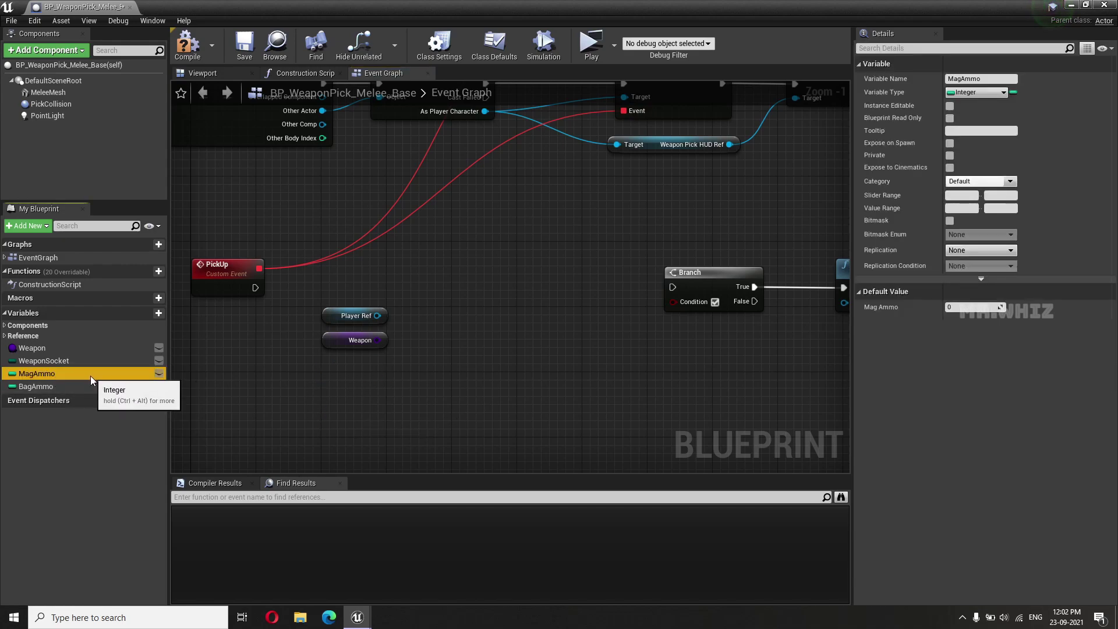
key("Delete")
left_click(68, 375)
key("Delete")
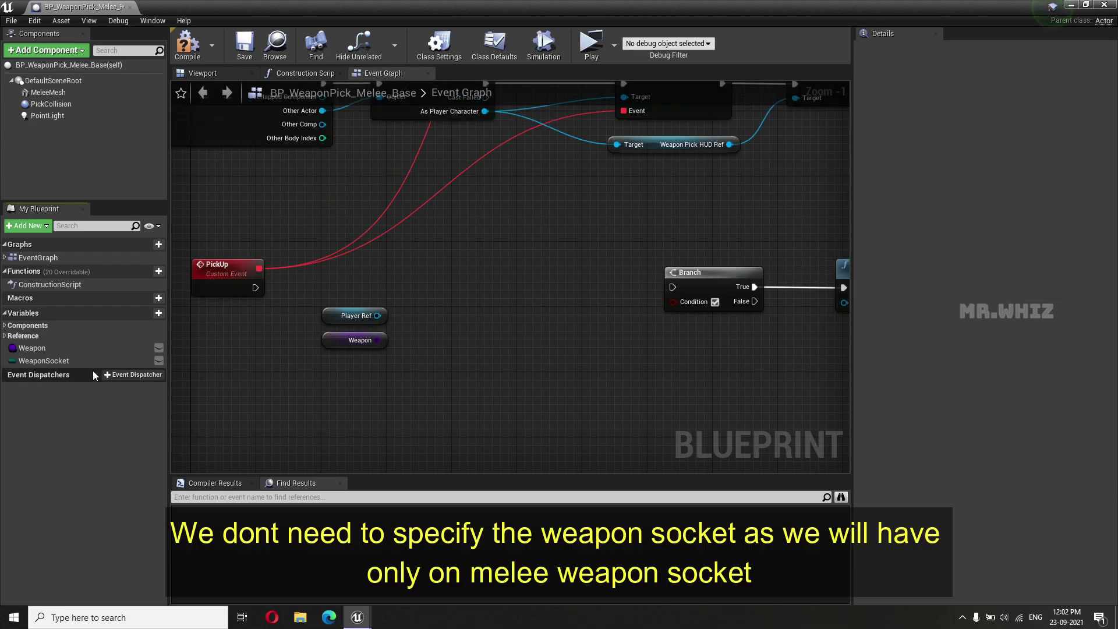
left_click(78, 361)
key("Delete")
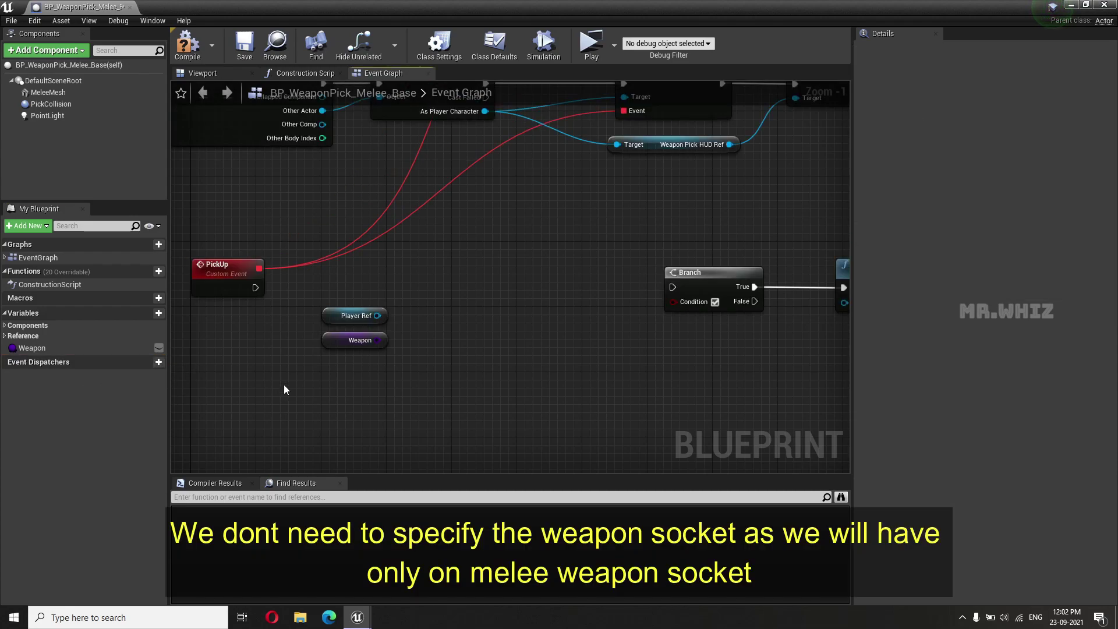
left_click(188, 44)
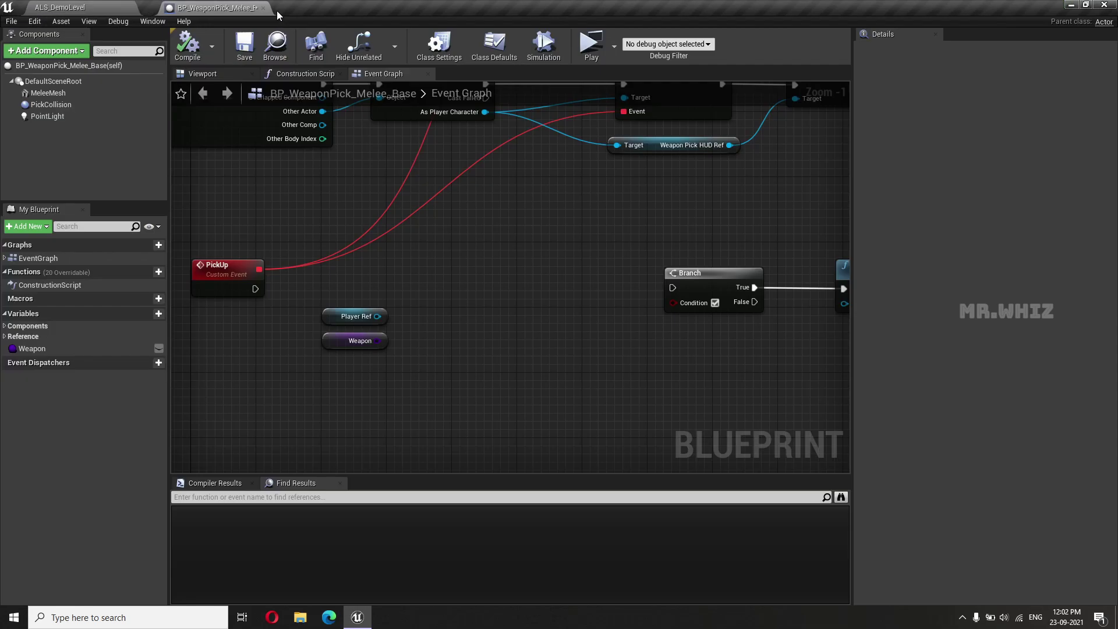
Step: In the level editor's Content Browser, create a Guns folder inside Blueprint > Weapons
left_click(126, 8)
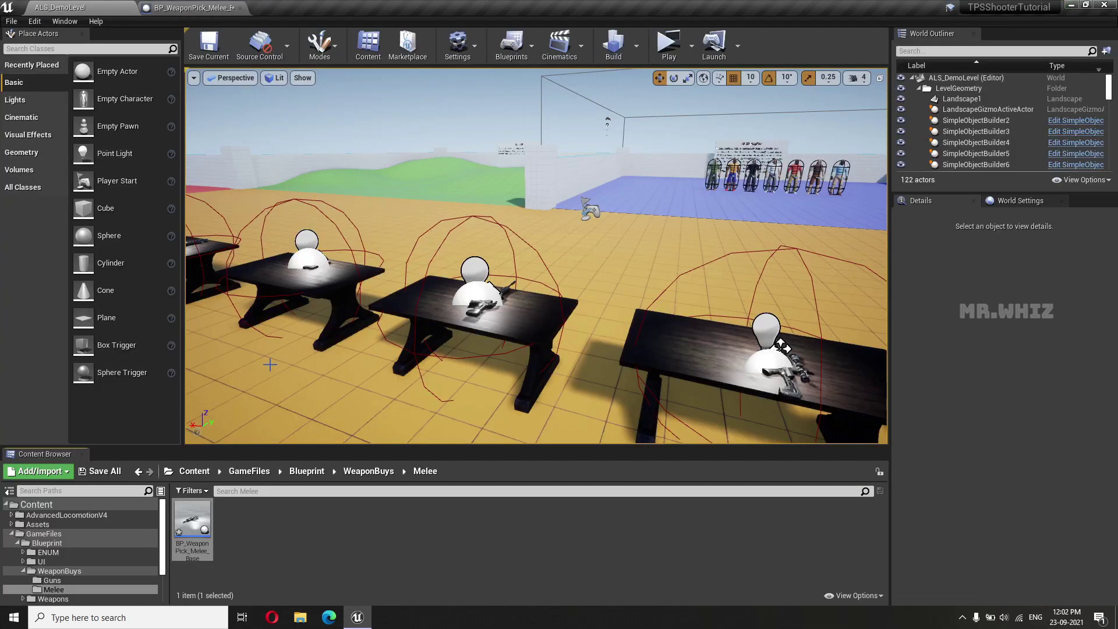
left_click(307, 471)
double_click(317, 521)
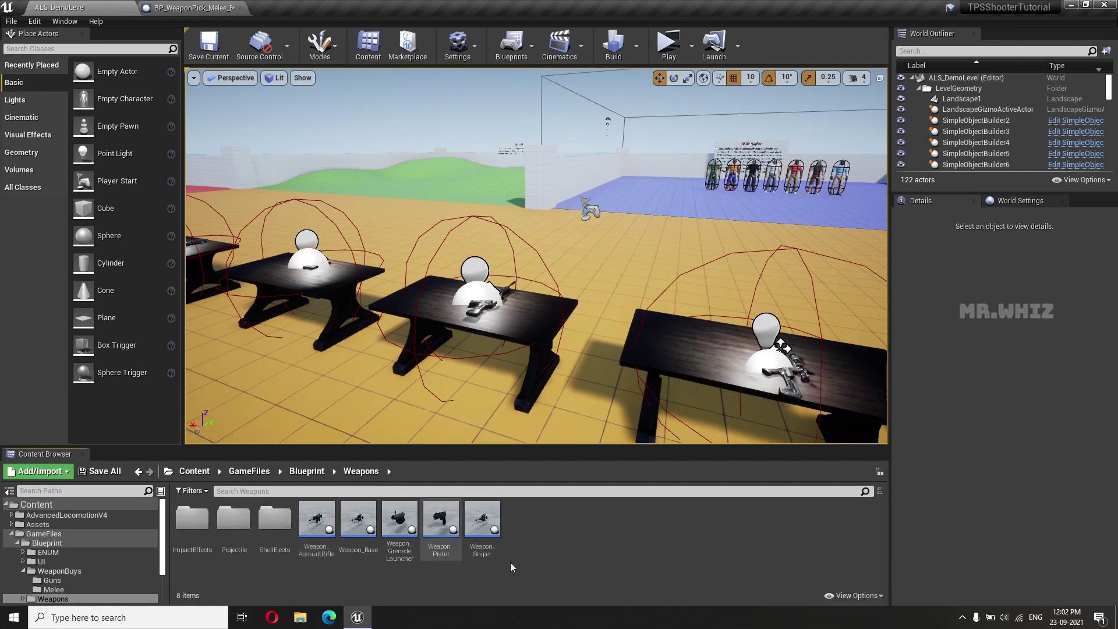
right_click(613, 562)
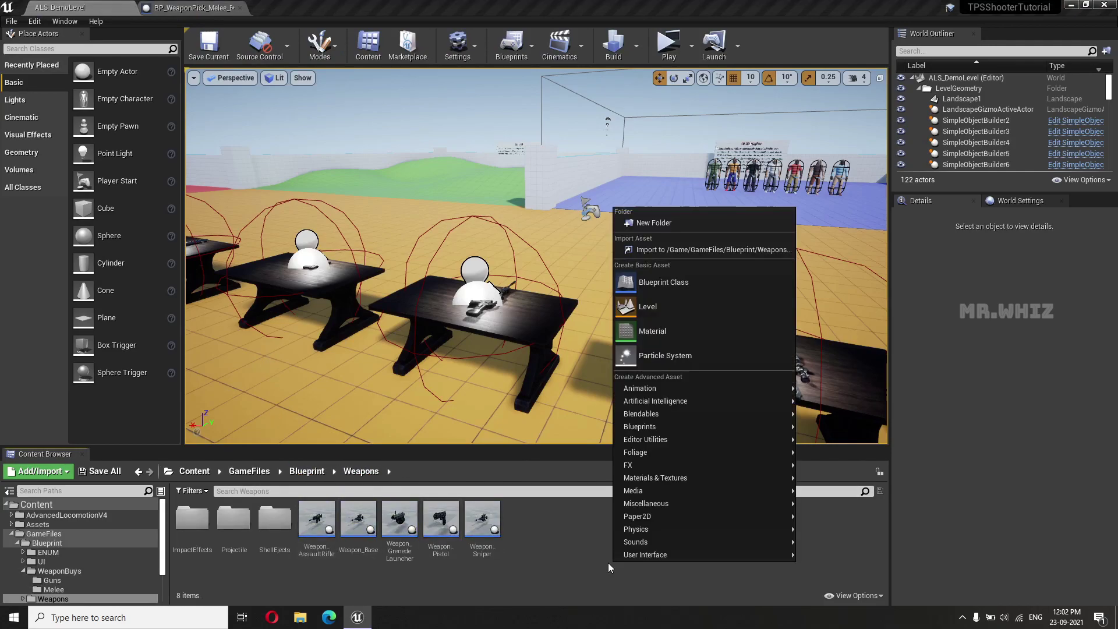
left_click(667, 224)
type("Guns")
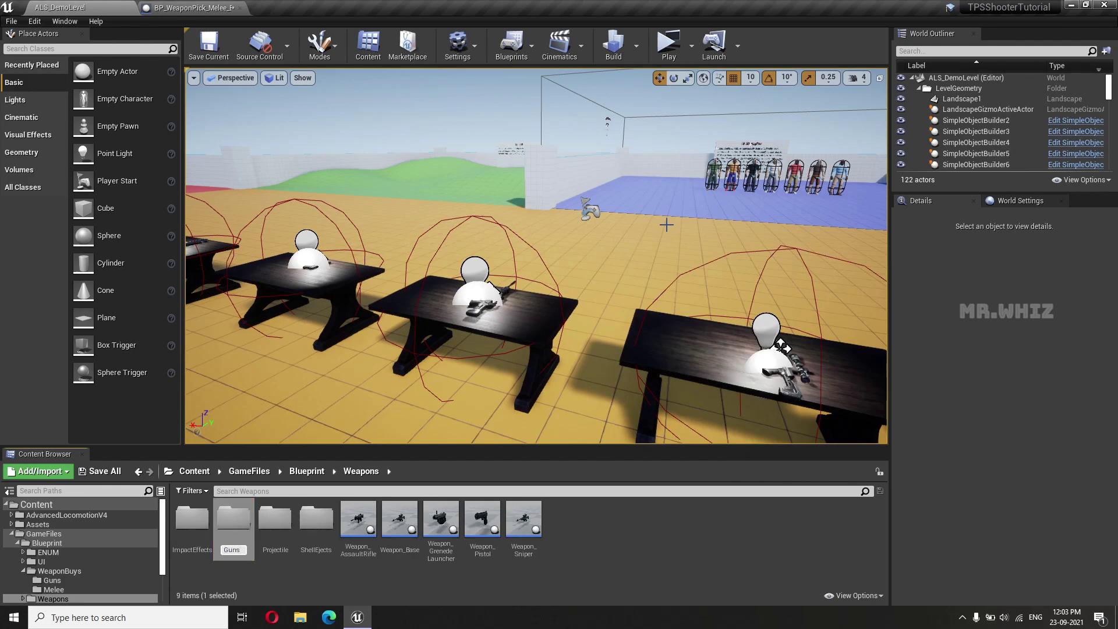
key("Return")
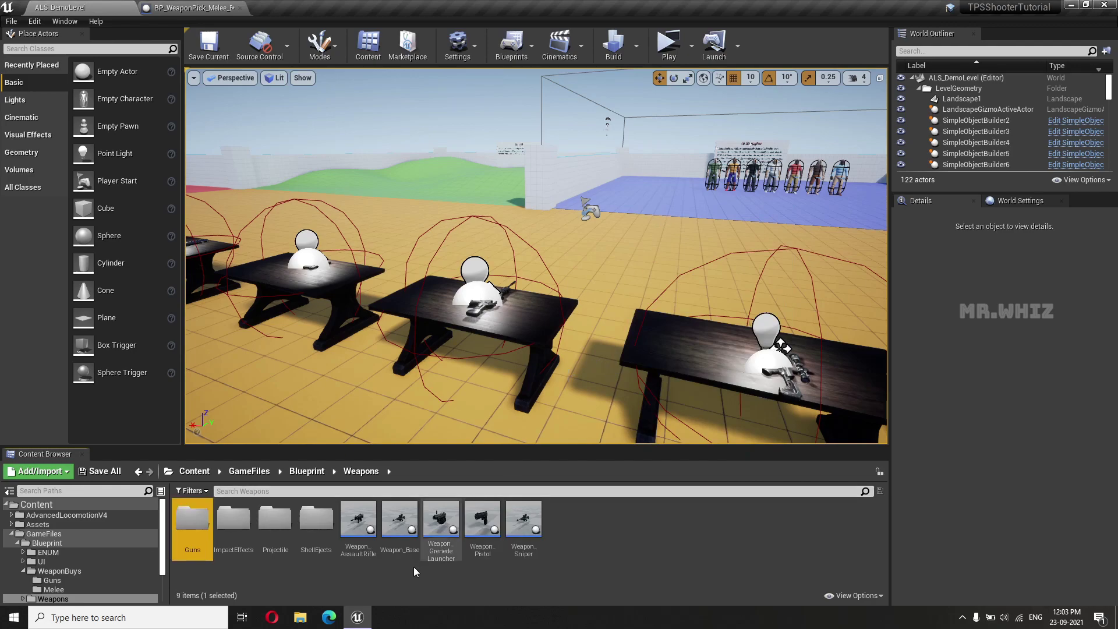
Step: Move the five gun blueprints, including Weapon_GrenadeLauncher, into the Guns folder
left_click(358, 518)
left_click(441, 518, "shift")
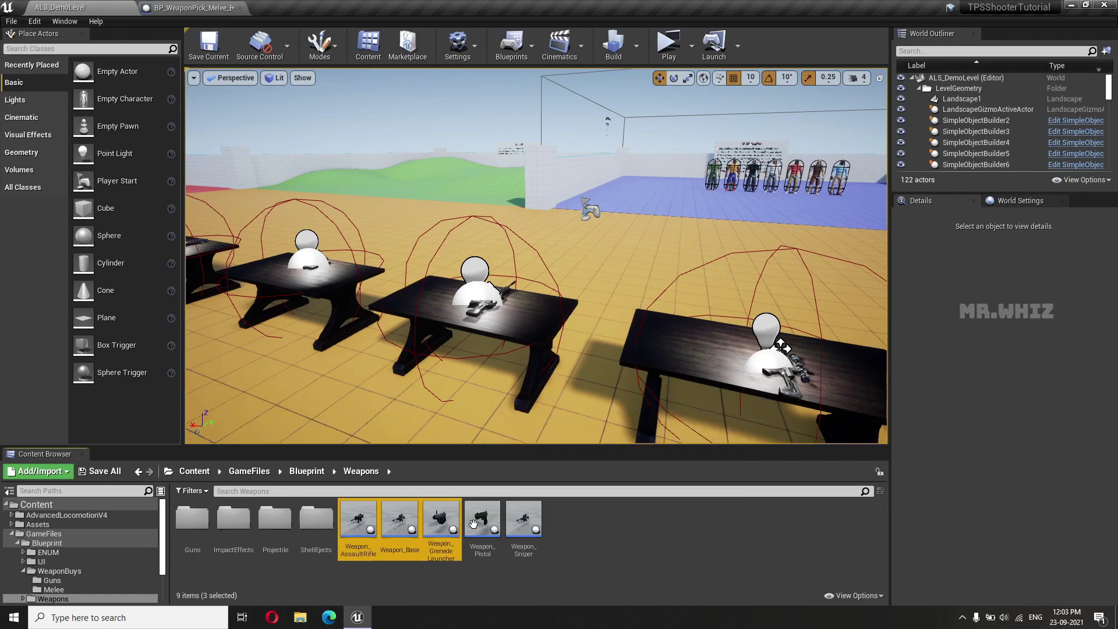
left_click(523, 519, "shift")
mouse_move(358, 521)
left_mouse_down()
mouse_move(191, 540)
mouse_move(179, 524)
left_mouse_up()
left_click(208, 543)
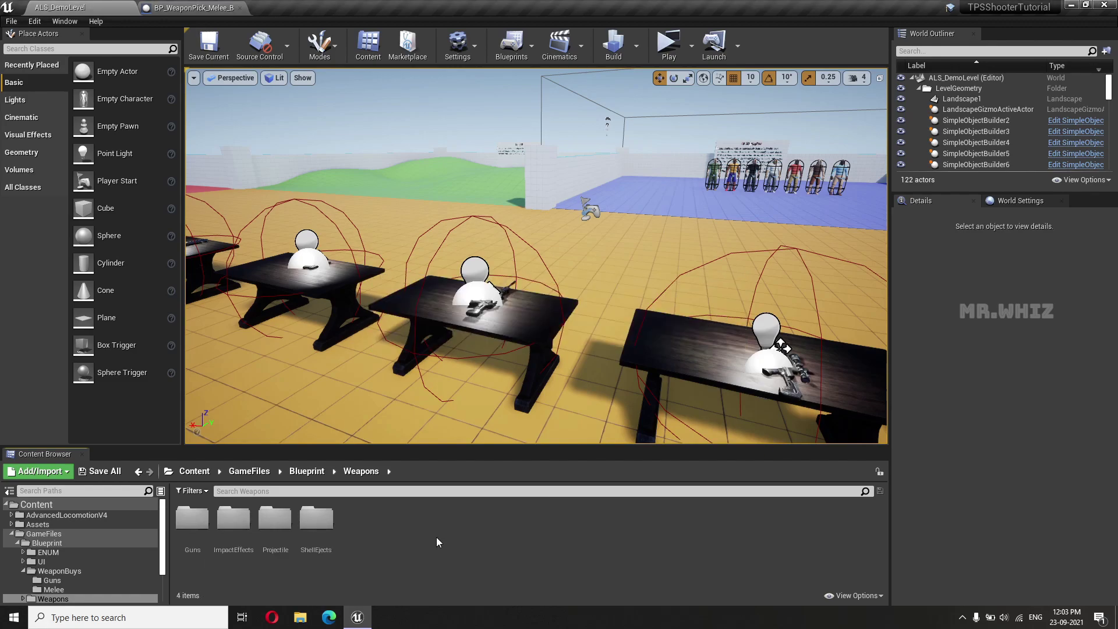
Step: Add a new empty folder named Melee in Weapons
right_click(376, 529)
left_click(421, 187)
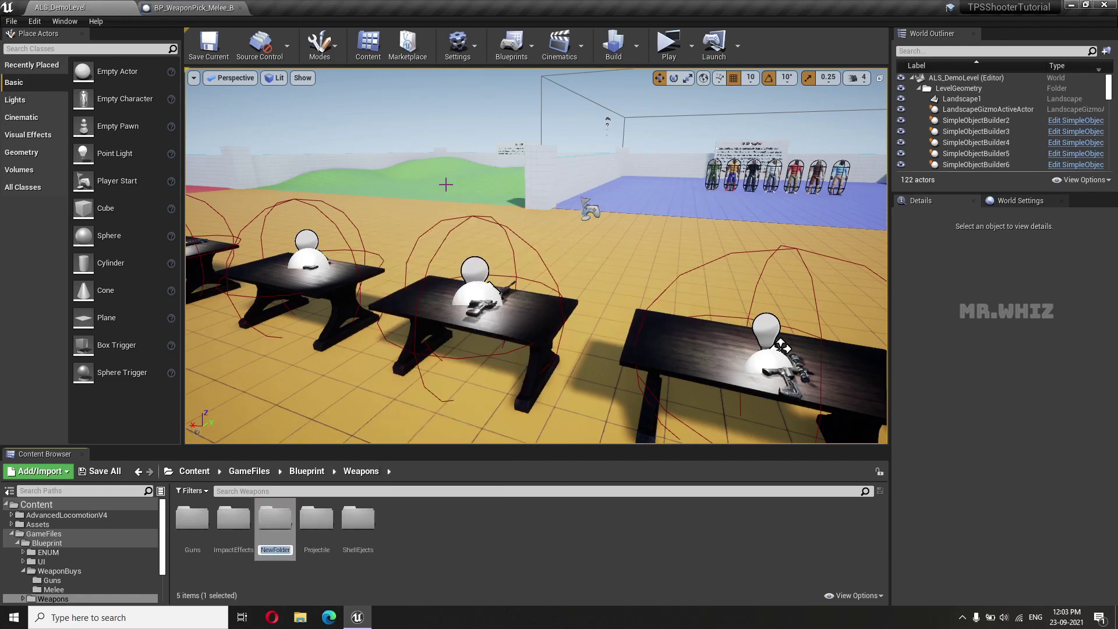
type("Melee")
key("Return")
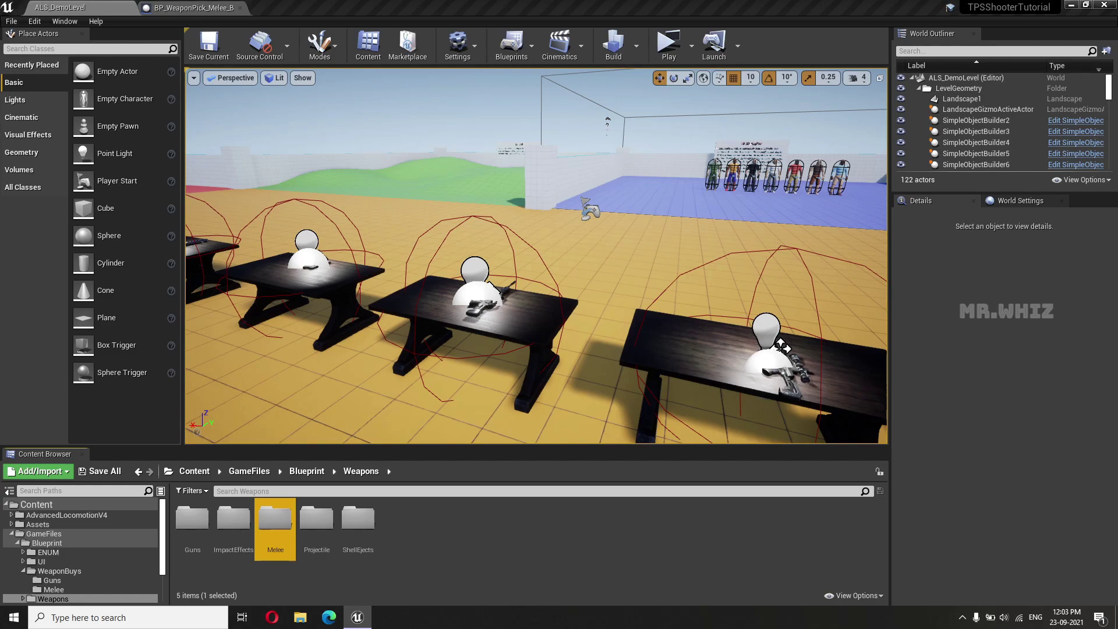
Step: Create an Actor-based blueprint class named Melee_Weapon_Base in Weapons/Melee
double_click(278, 520)
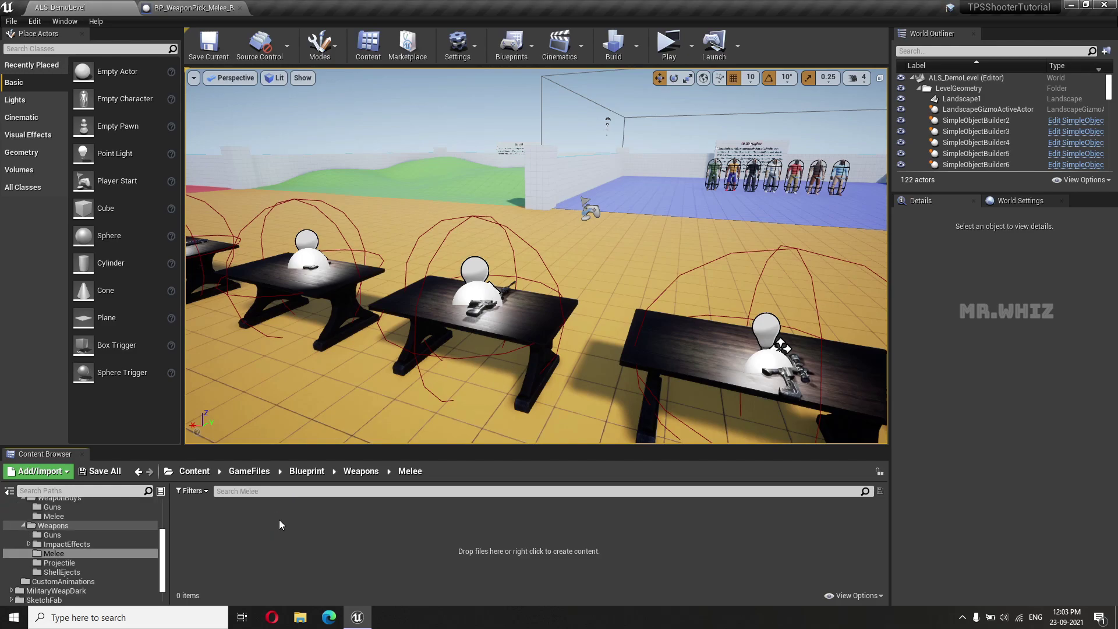
right_click(344, 548)
mouse_move(384, 438)
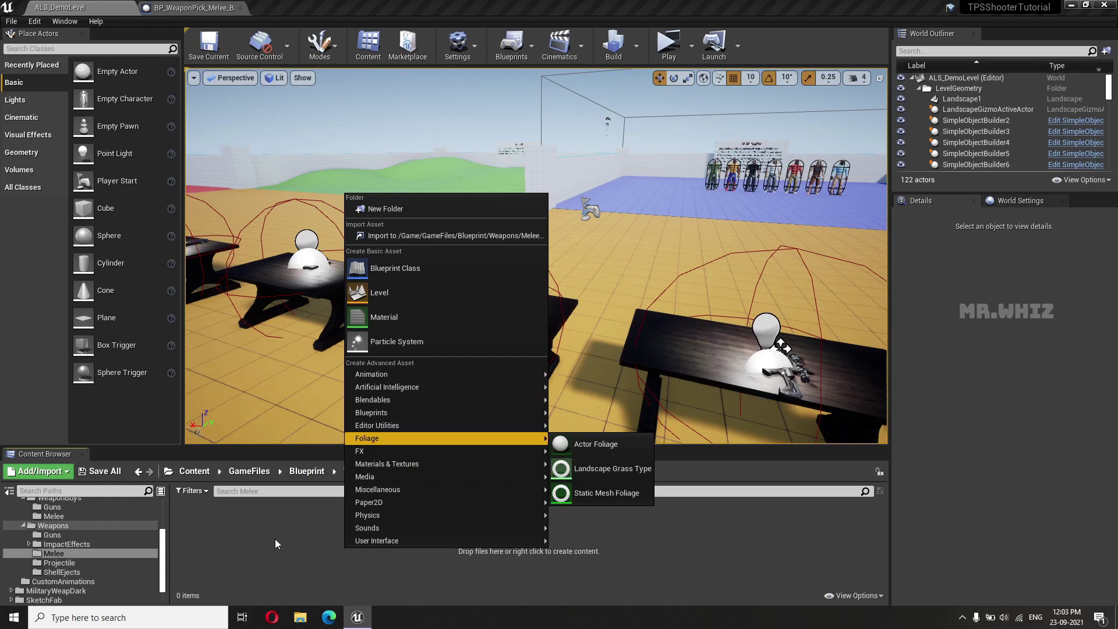
left_click(403, 265)
left_click(453, 208)
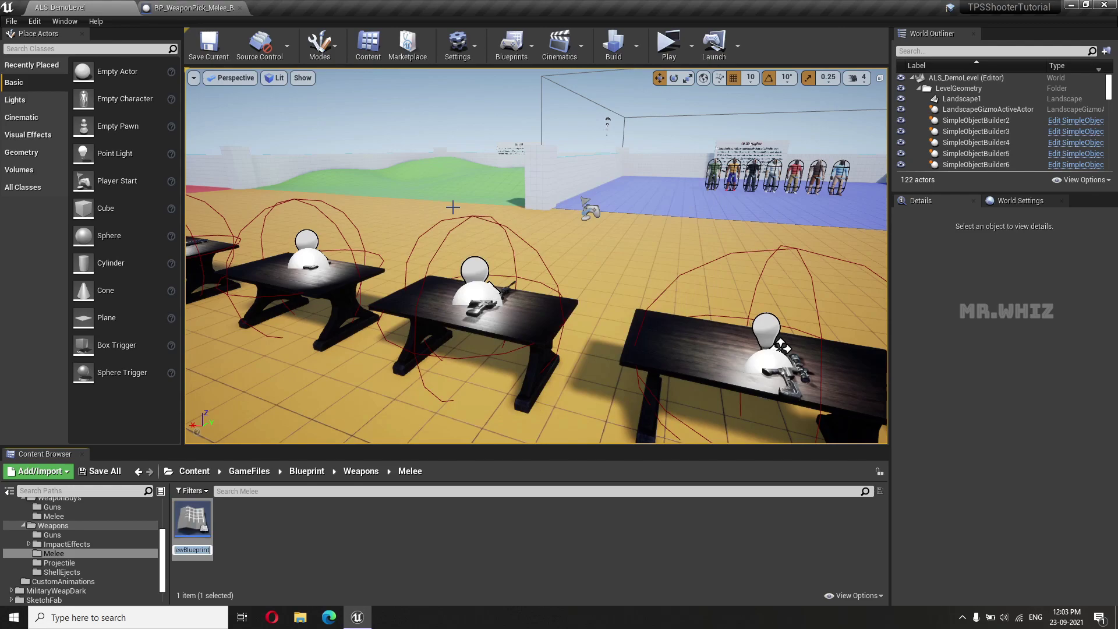
type("Melee_")
type("Weapo")
key("Return")
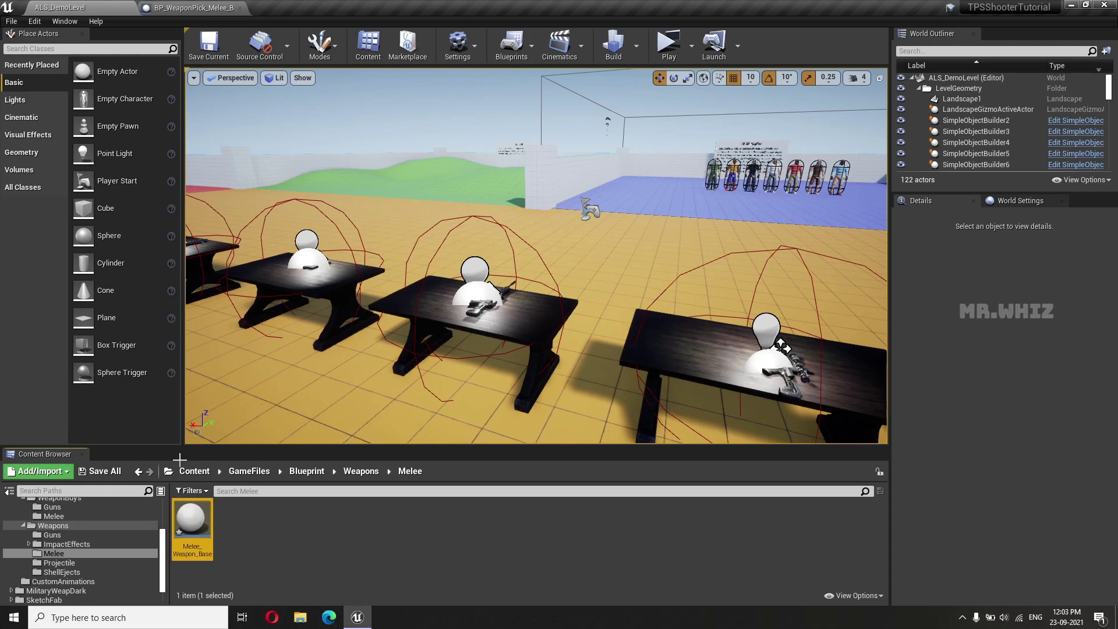
Step: Add a Static Mesh component named MeleeWeapon to Melee_Weapon_Base
double_click(190, 522)
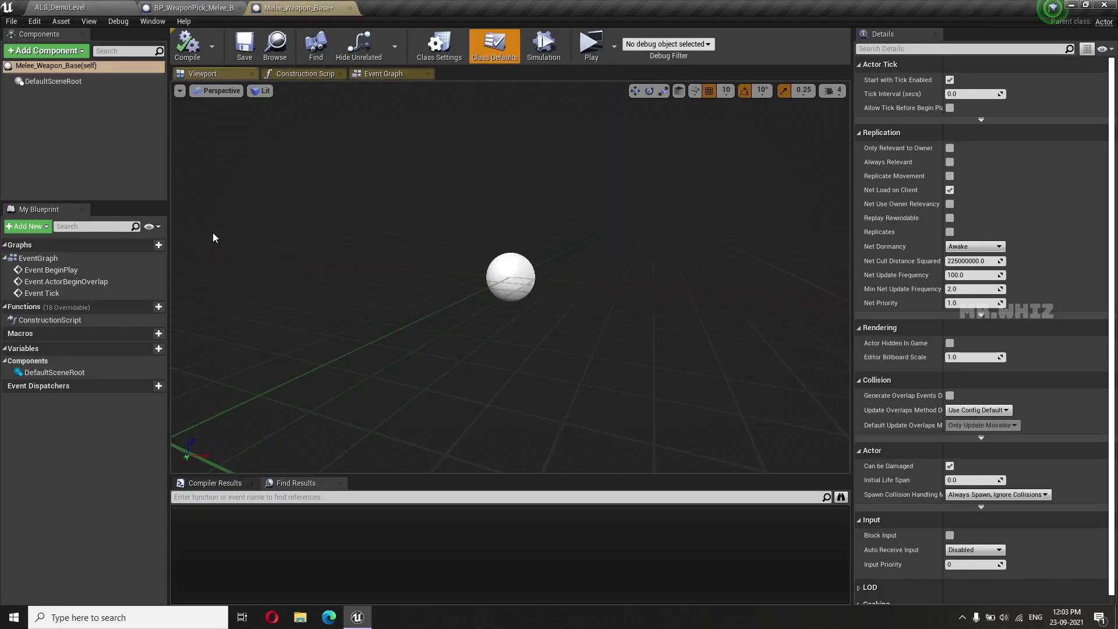
left_click(73, 53)
type("static")
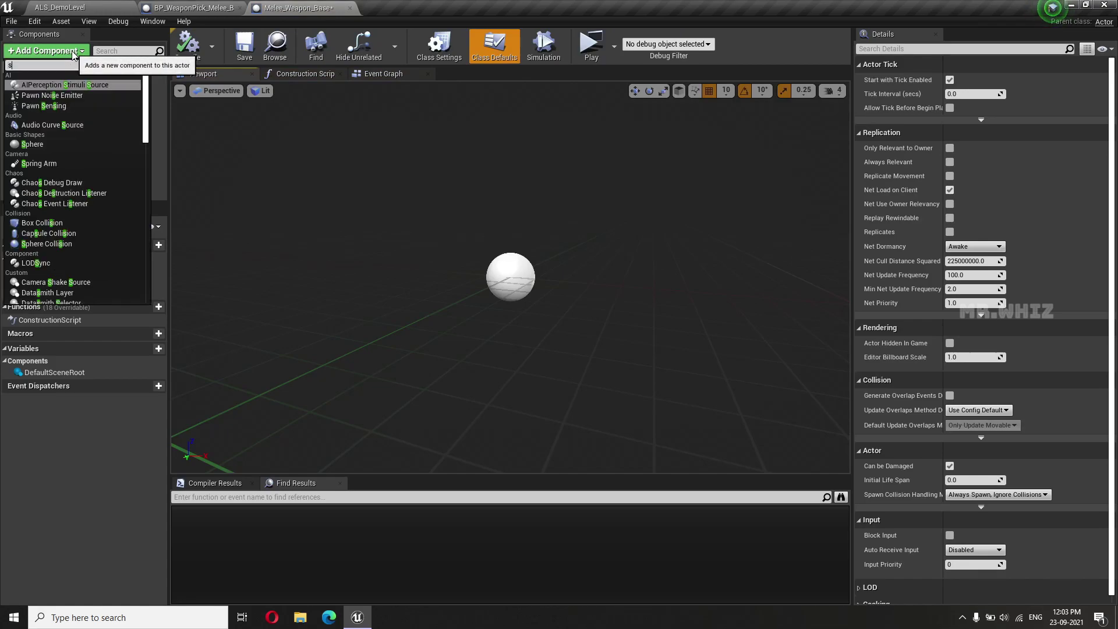
left_click(50, 125)
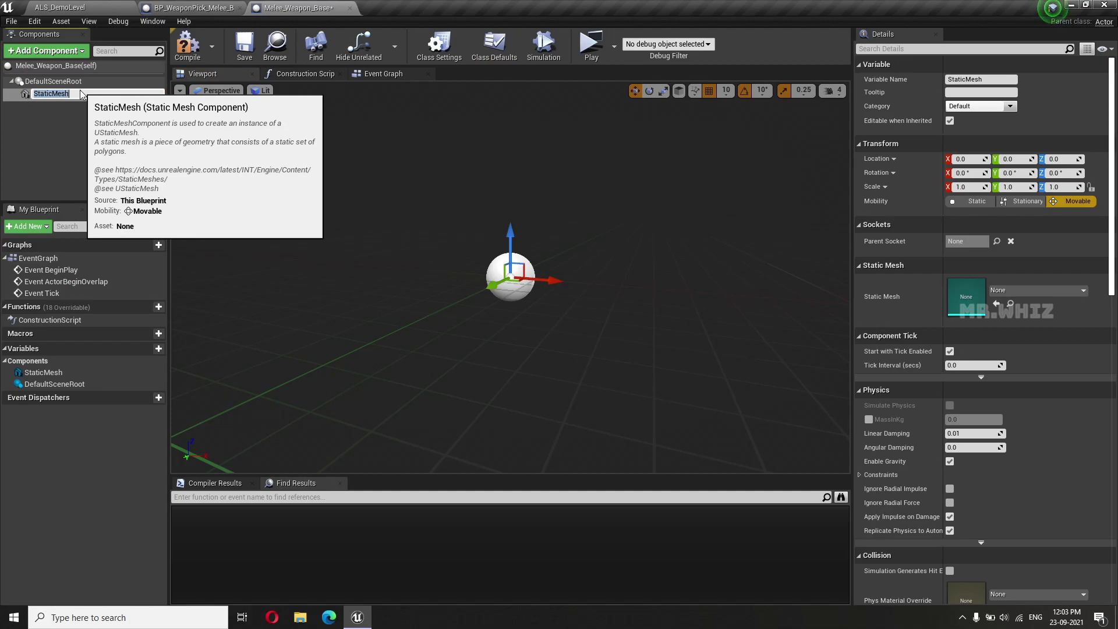
type("Melee")
type("Weapon")
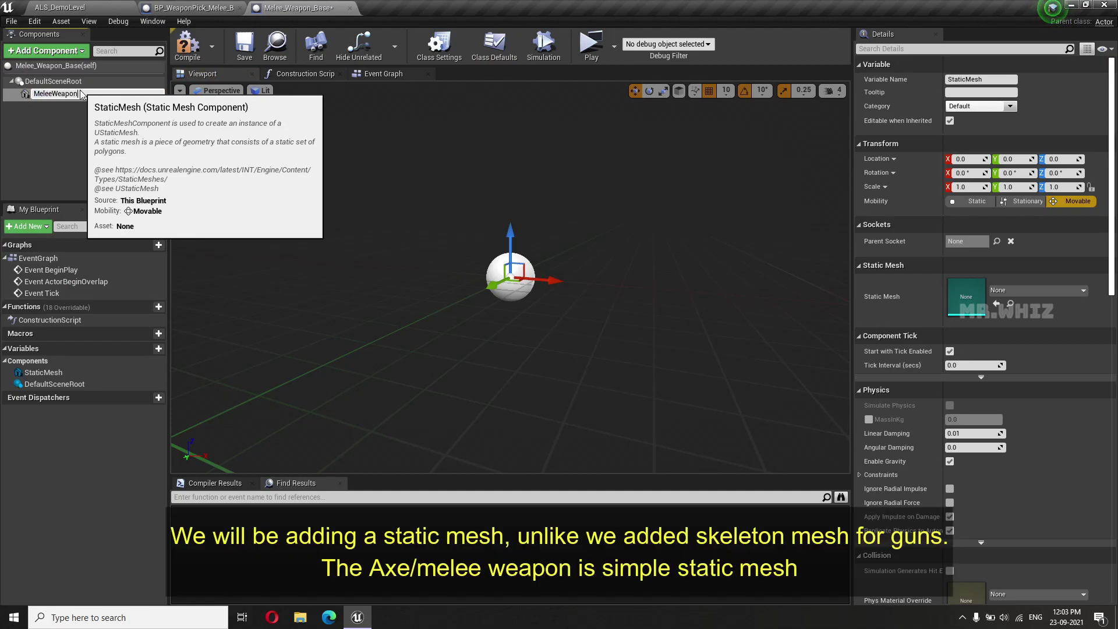
key("Return")
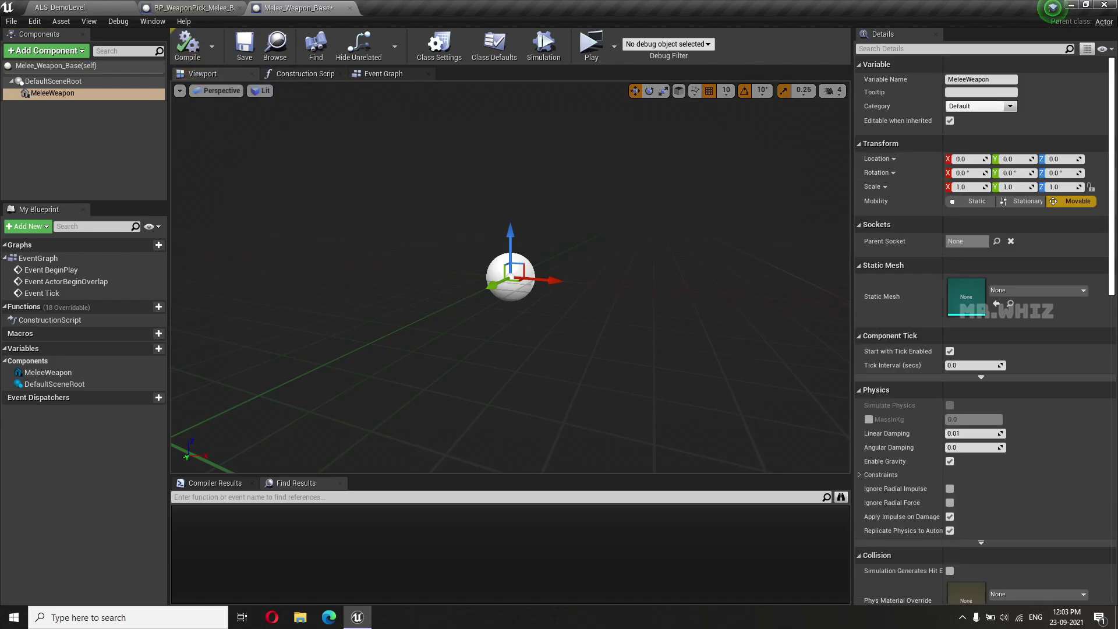
left_click(193, 7)
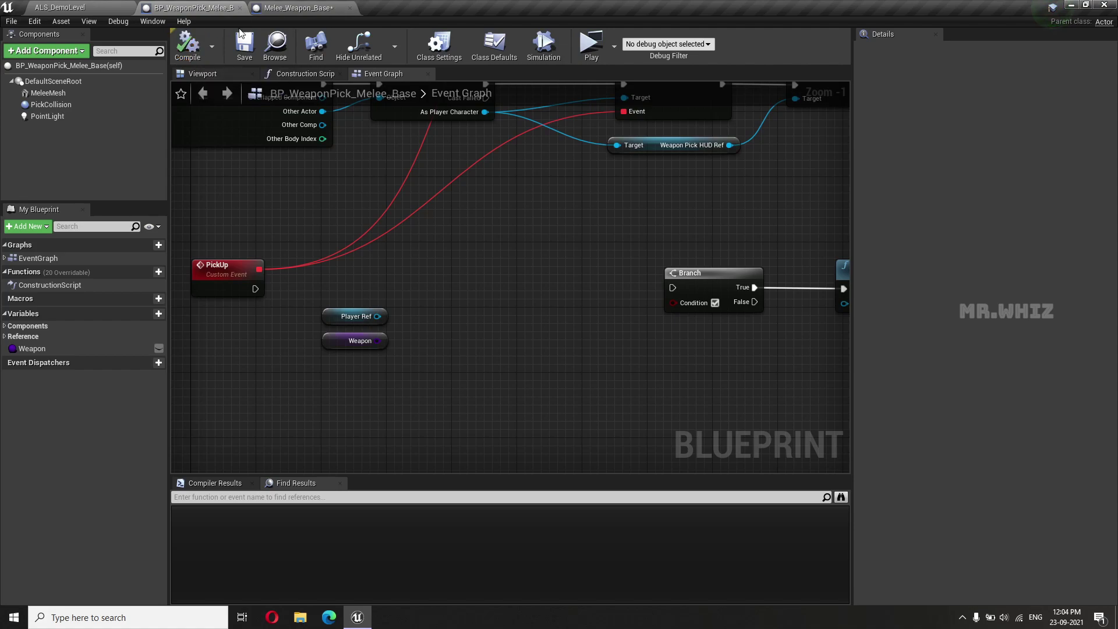
Step: Create a child blueprint class of Melee_Weapon_Base in the Weapons/Melee folder
left_click(300, 8)
left_click(90, 7)
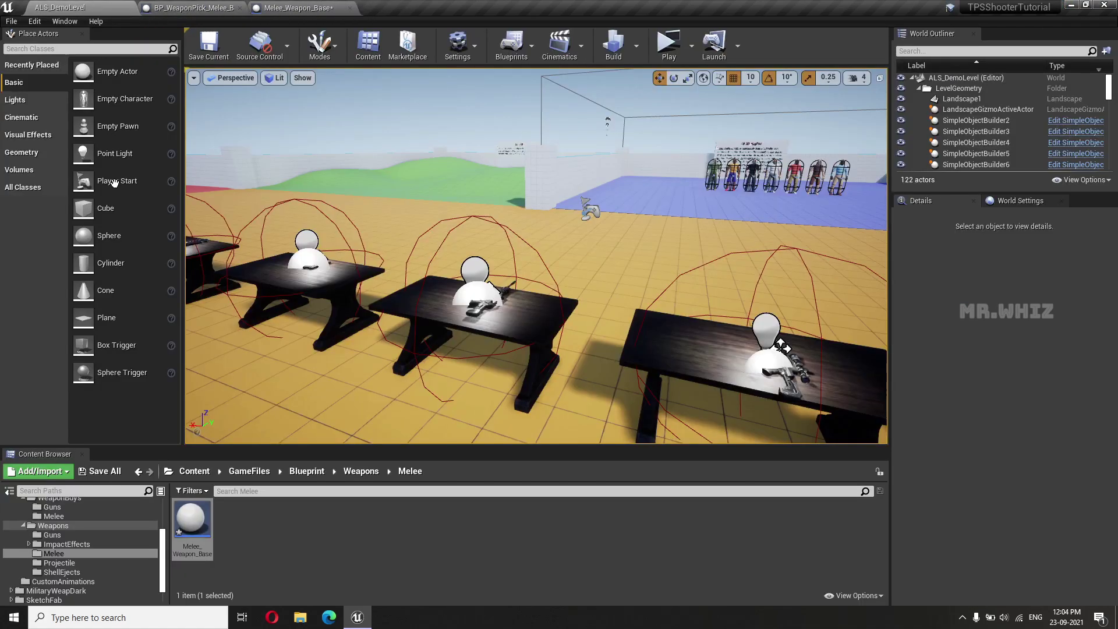
left_click(368, 473)
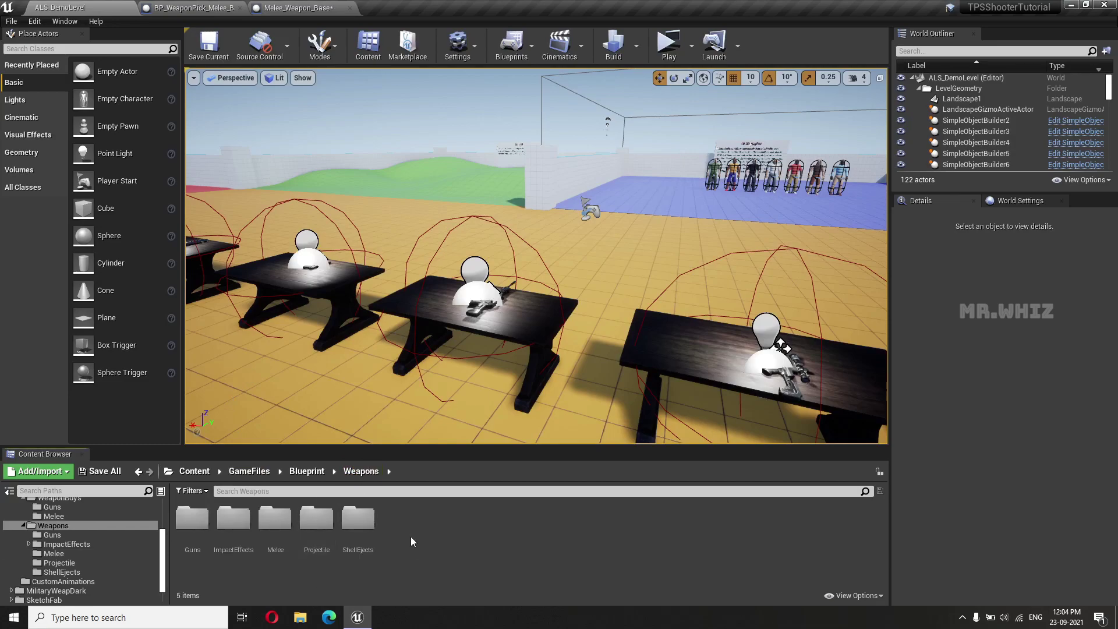
double_click(192, 518)
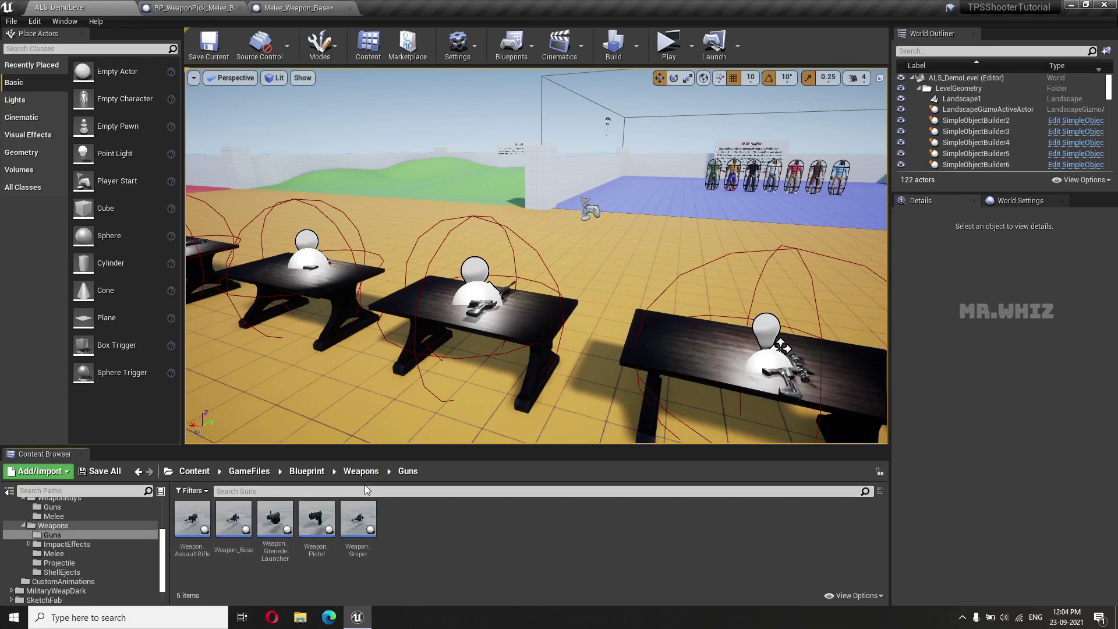
left_click(362, 472)
double_click(278, 523)
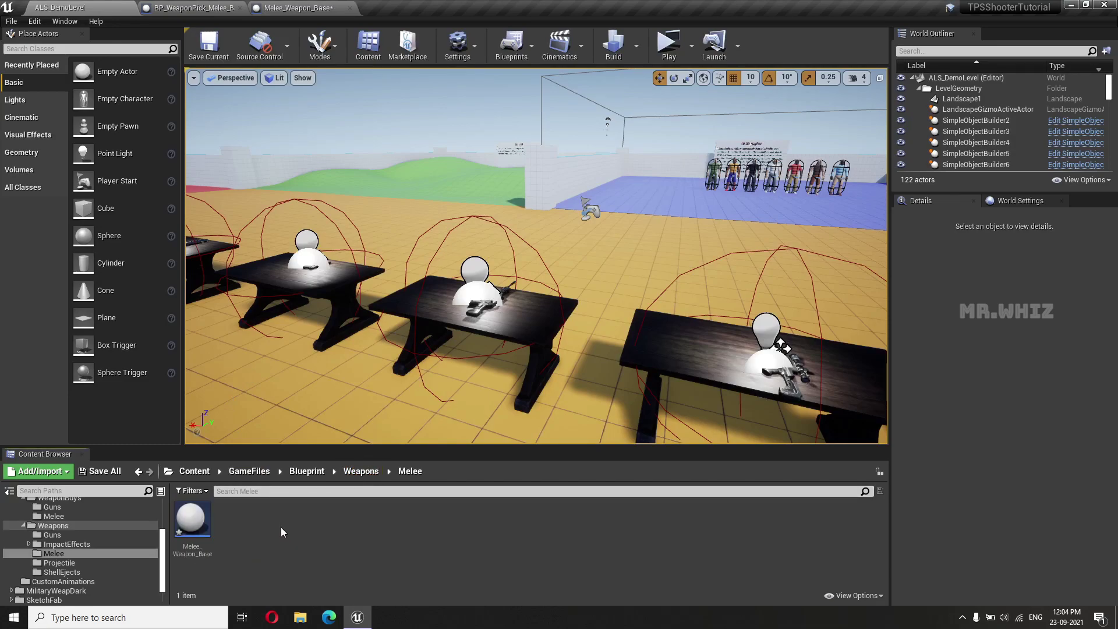
right_click(192, 521)
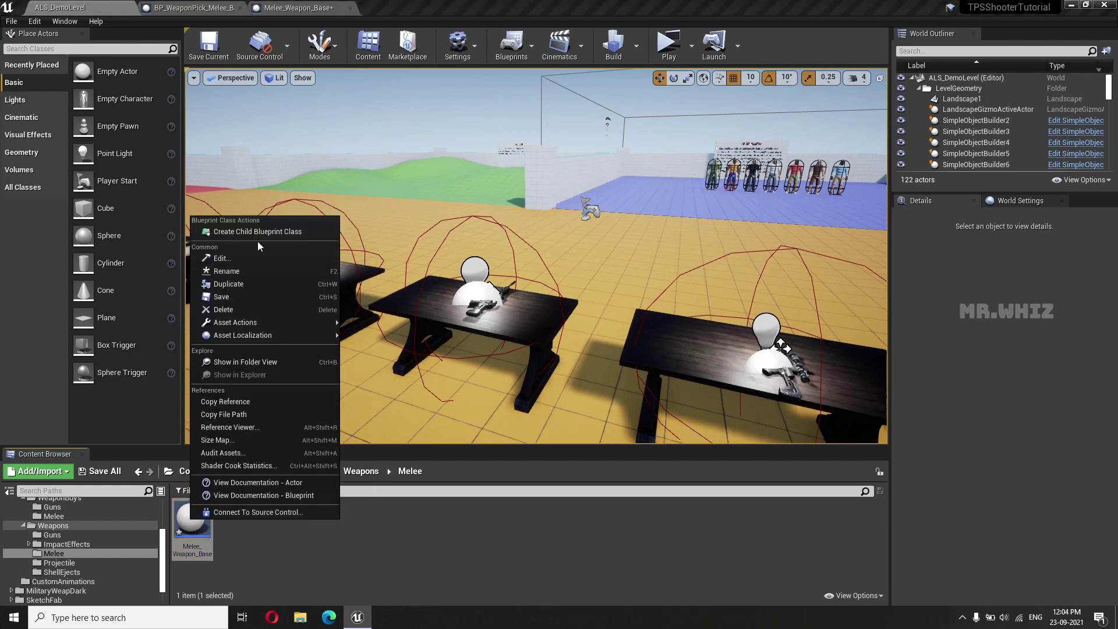
left_click(259, 232)
type("Melee_Weapon_Axe")
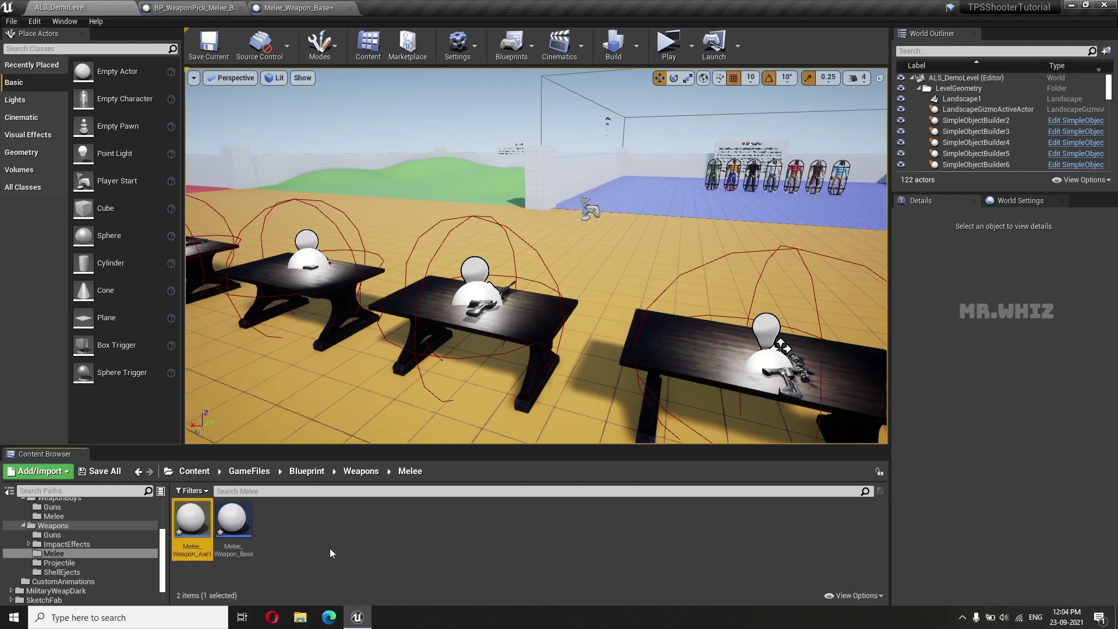
Step: Create BP_WeaponPick_Melee_Axe1 as a child of BP_WeaponPick_Melee_Base in WeaponBuys/Melee
left_click(309, 472)
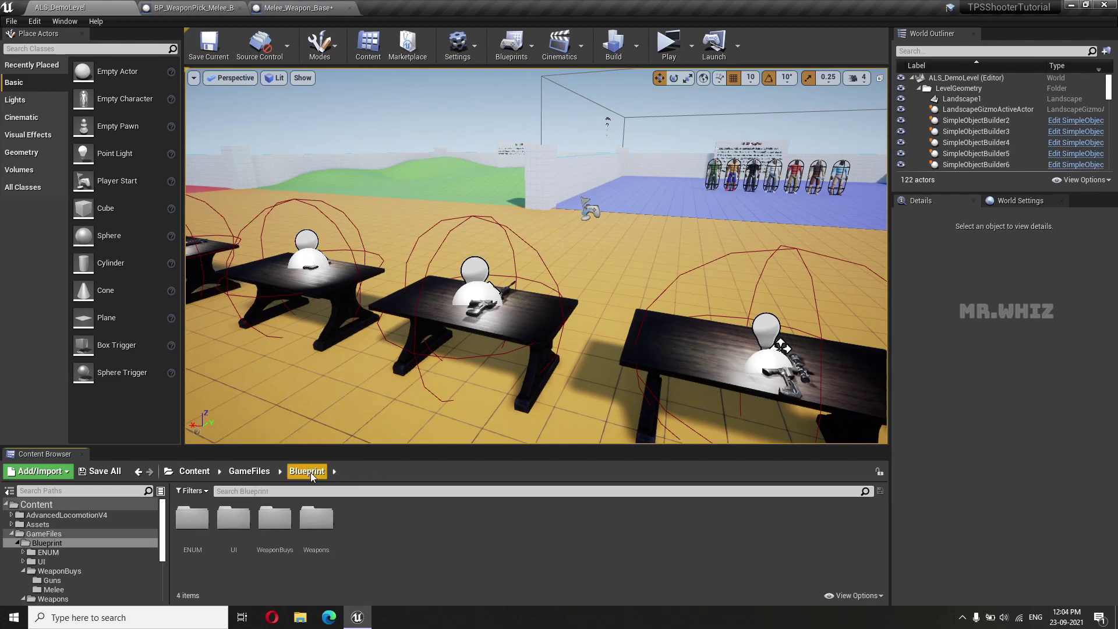
double_click(284, 525)
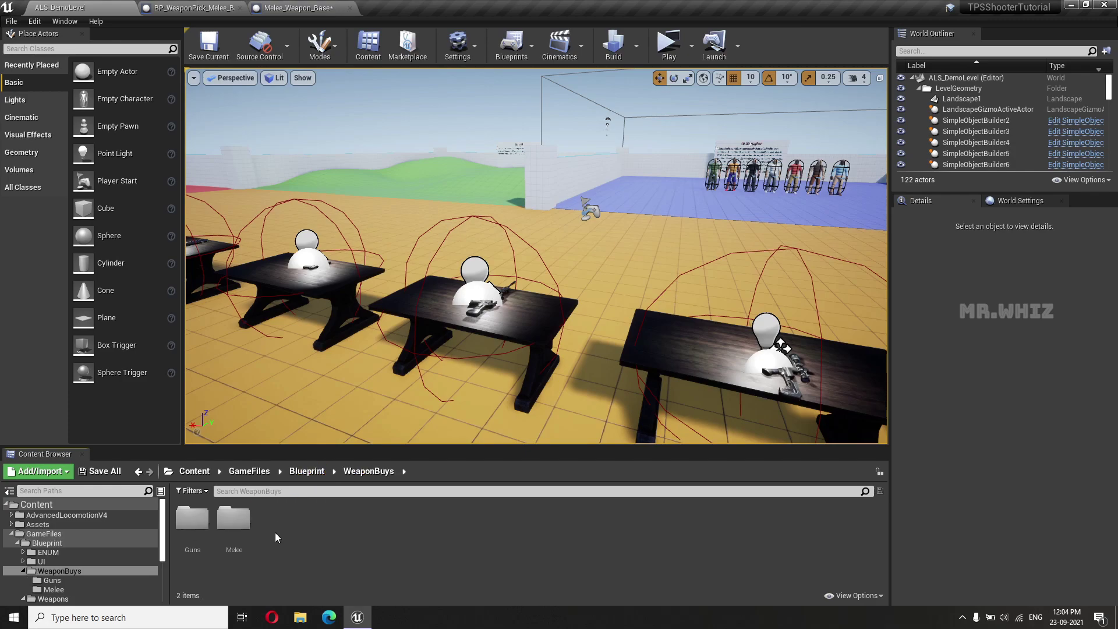
double_click(233, 520)
right_click(201, 520)
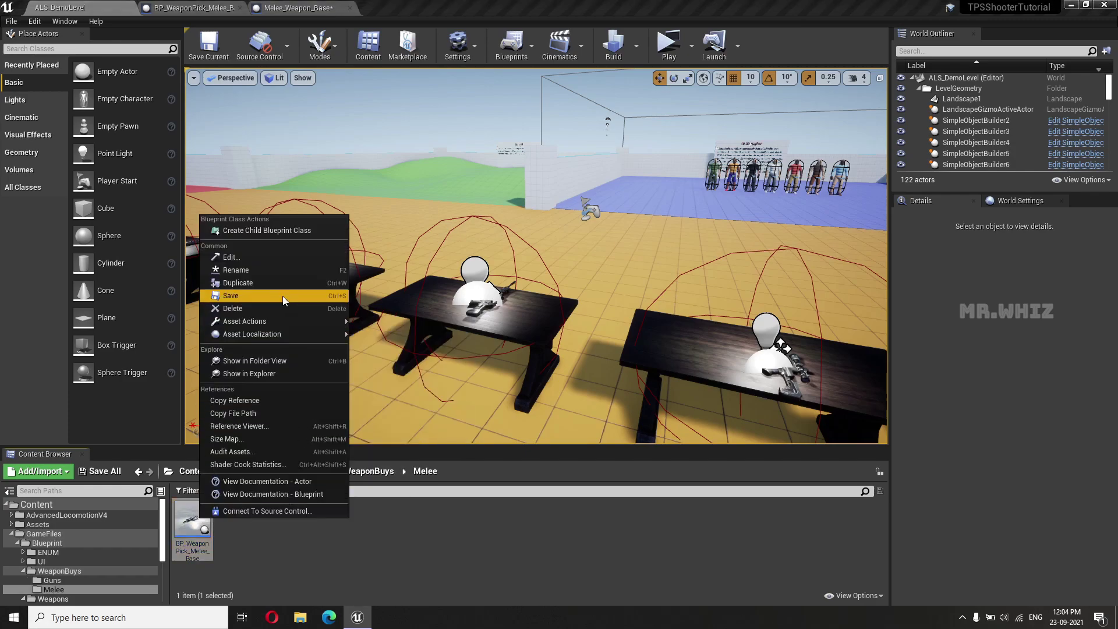
mouse_move(278, 323)
left_click(276, 232)
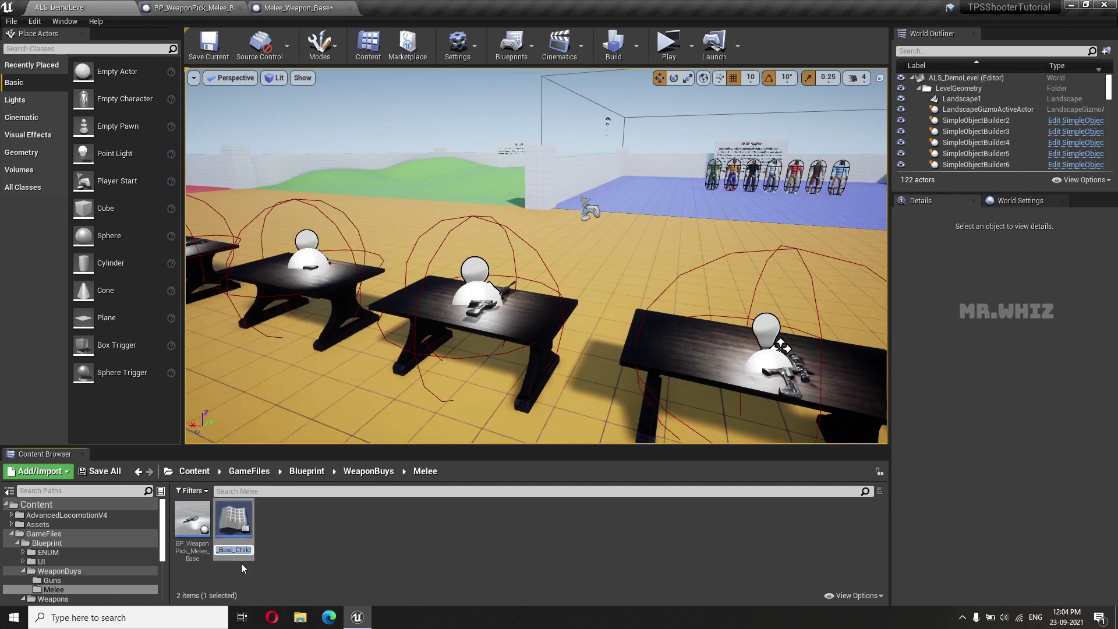
type("BP_WeaponPick_Melee_Ax")
type("e1")
key("Return")
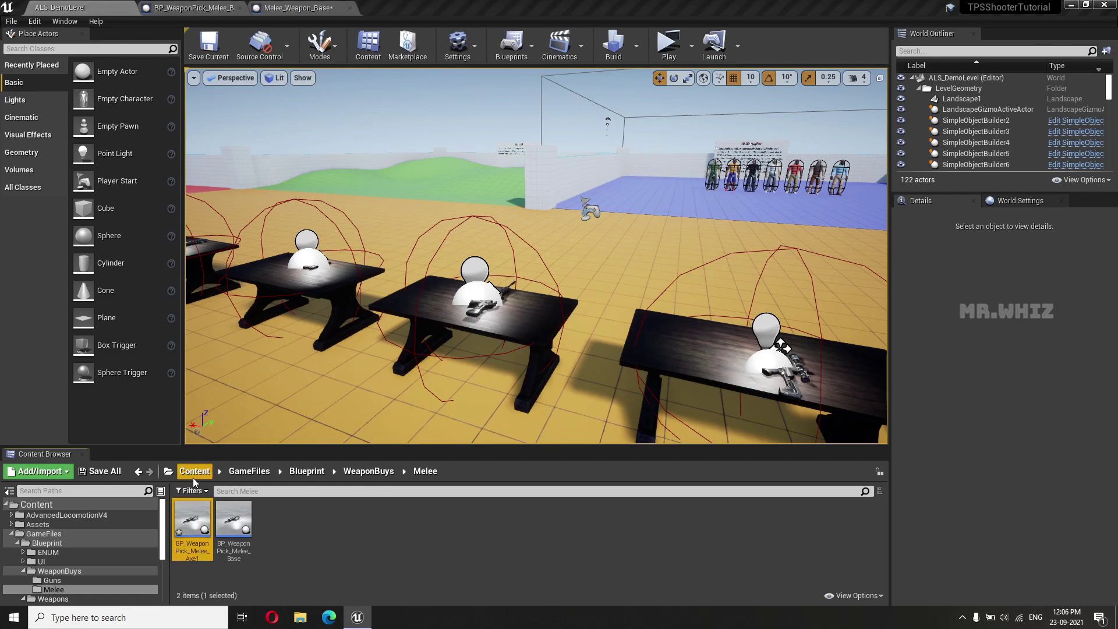
Step: Open the MeleeAxe mesh from Content/Meshes and orbit around it to inspect it
left_click(193, 474)
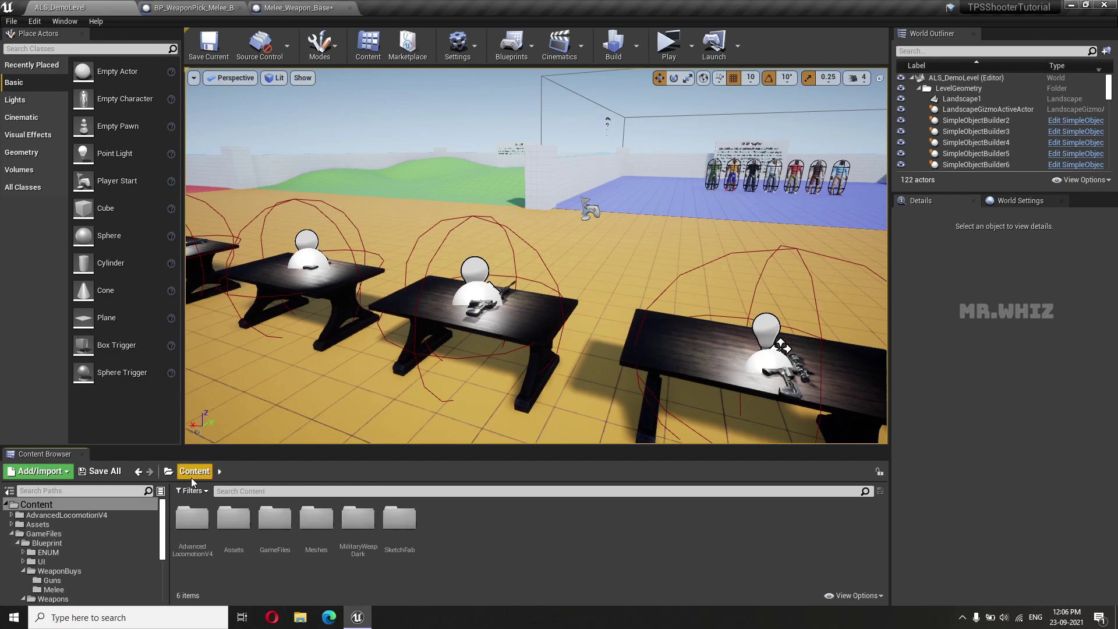
double_click(321, 518)
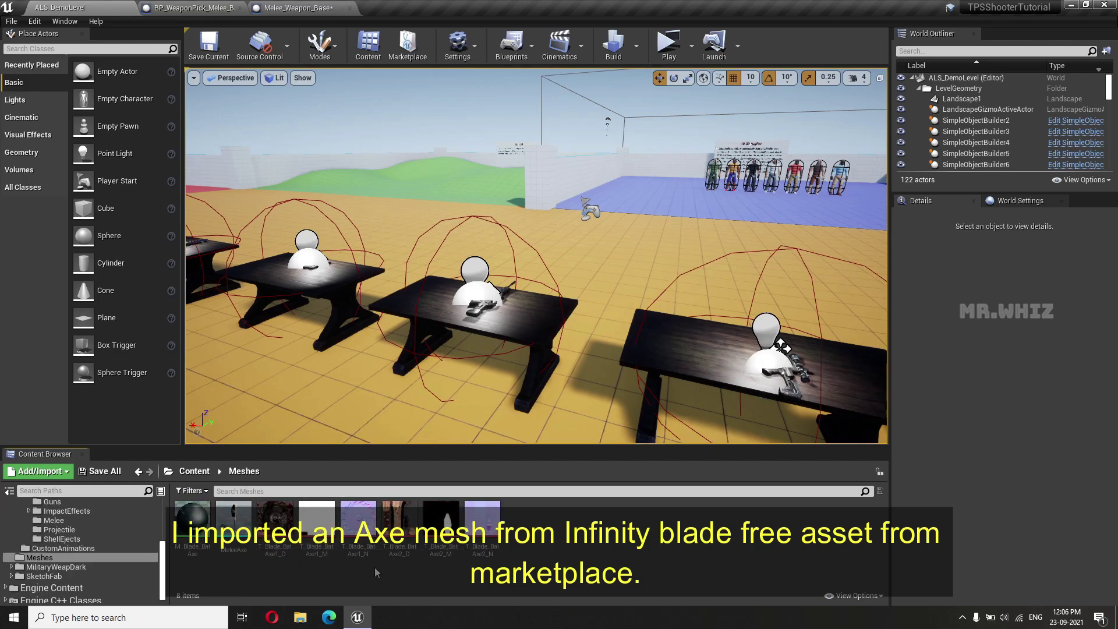
double_click(234, 521)
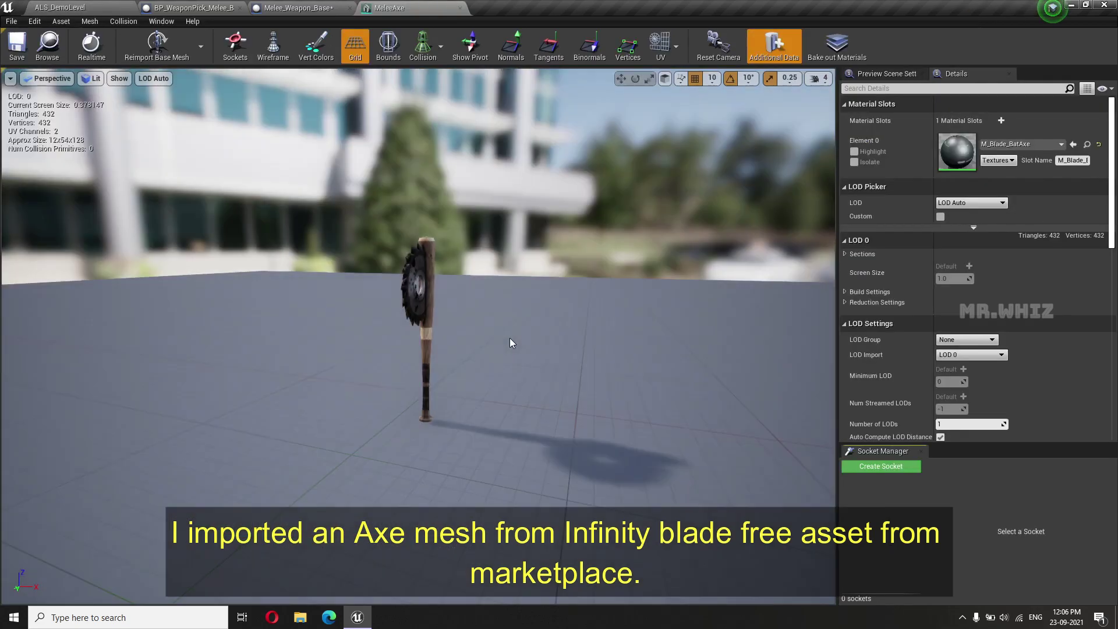
left_click_drag(420, 291, 478, 292)
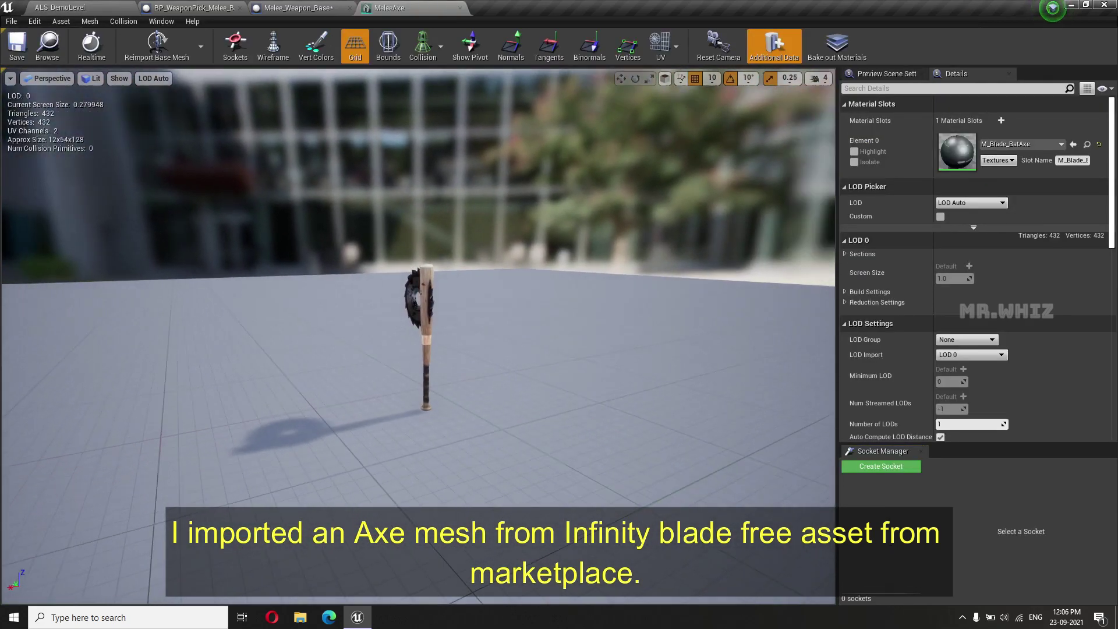
scroll(449, 252, "up", 5)
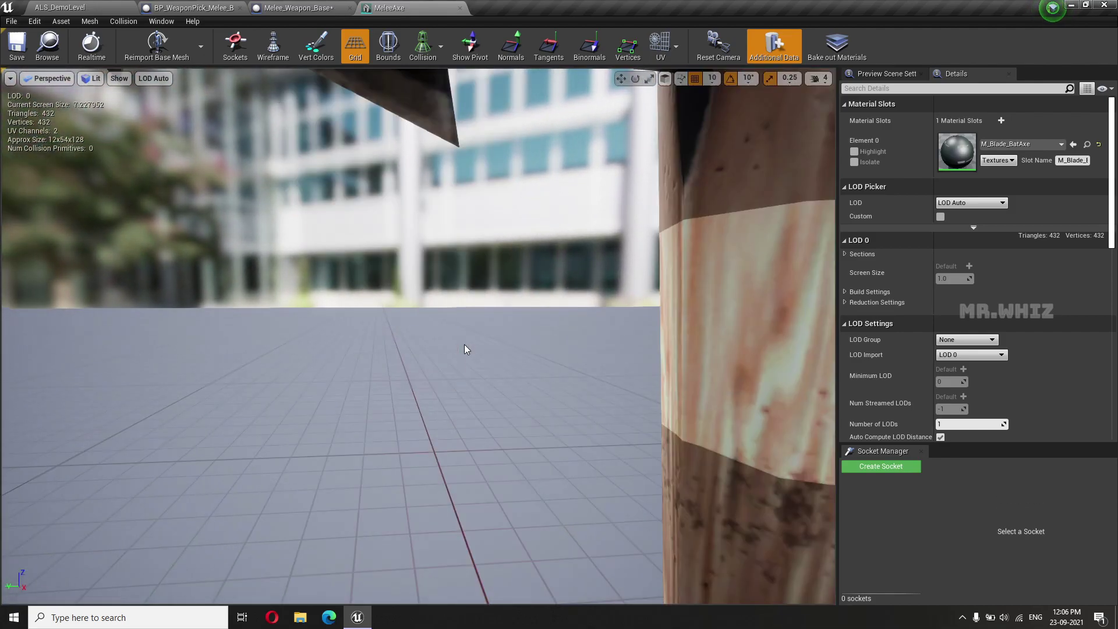
scroll(450, 251, "down", 3)
Step: Return to ALS_DemoLevel at the top Content folder and check both melee blueprint tabs
left_click(87, 9)
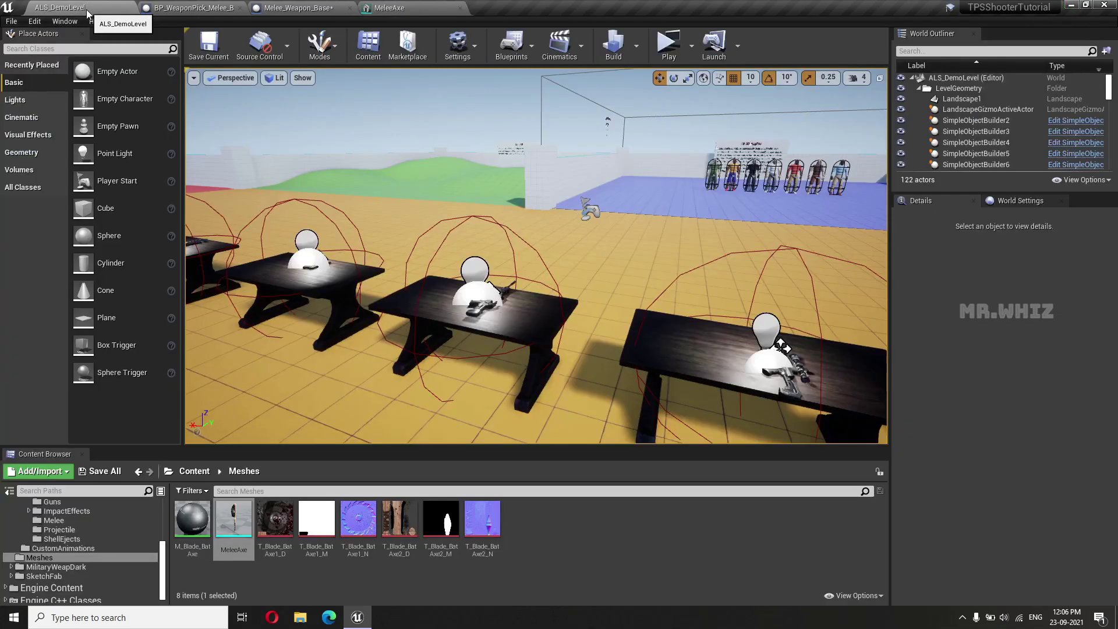
left_click(194, 471)
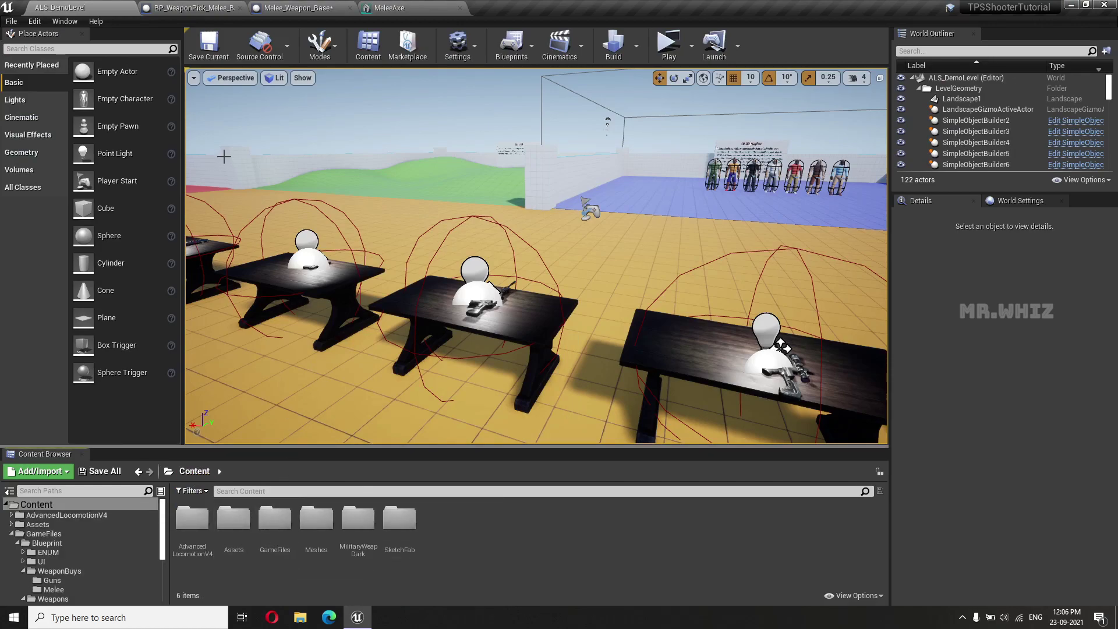
left_click(215, 9)
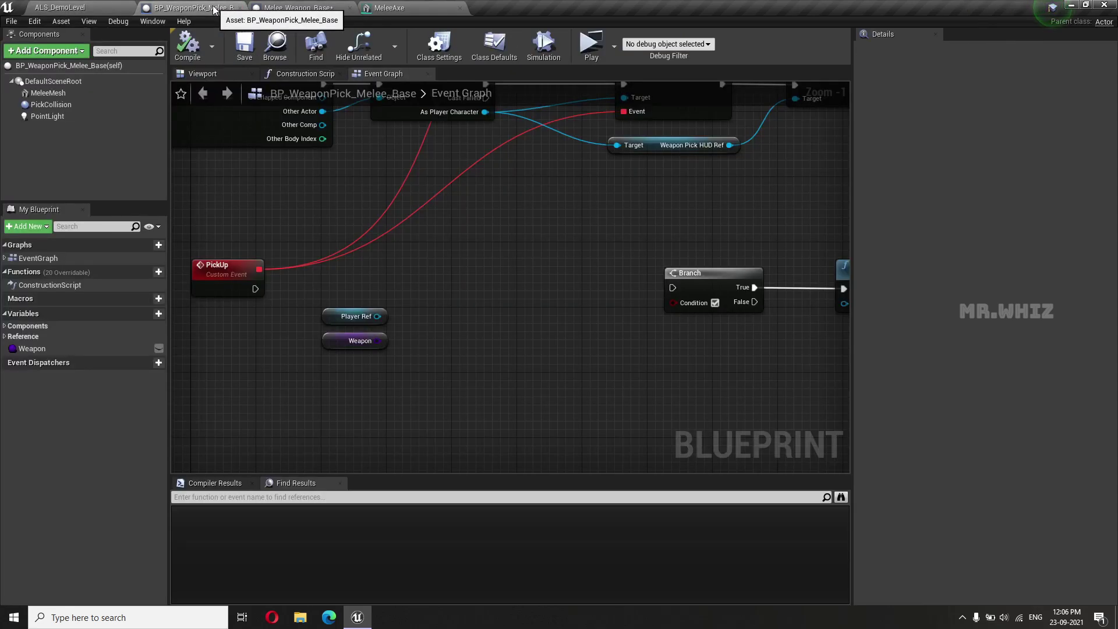
left_click(270, 11)
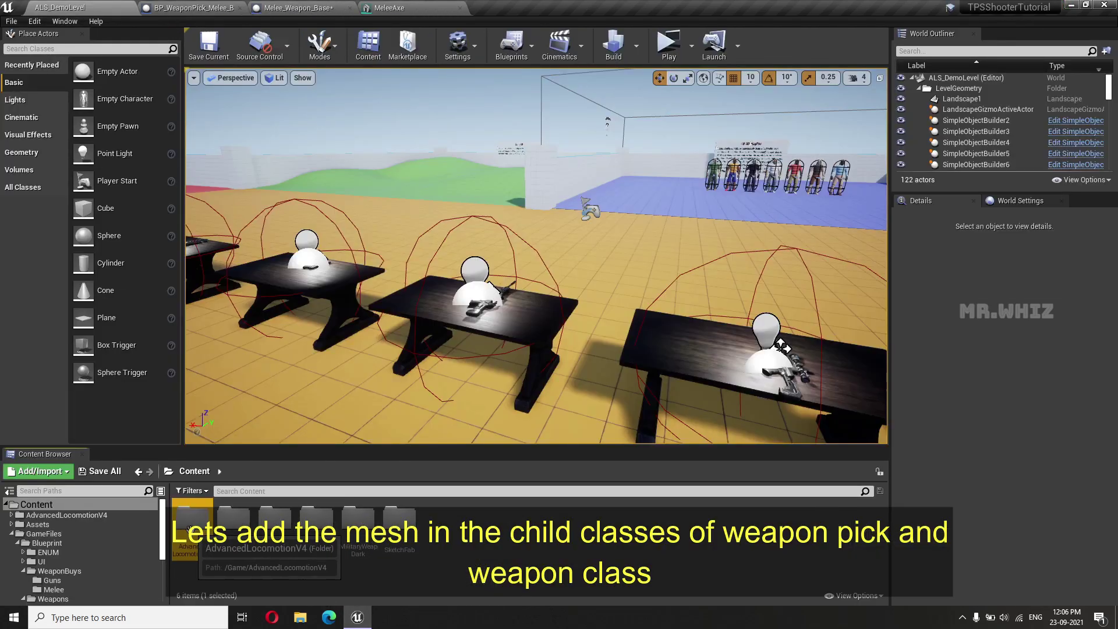
Step: Open BP_WeaponPick_Melee_Axe1 from GameFiles/Blueprint/WeaponBuys/Melee
double_click(279, 524)
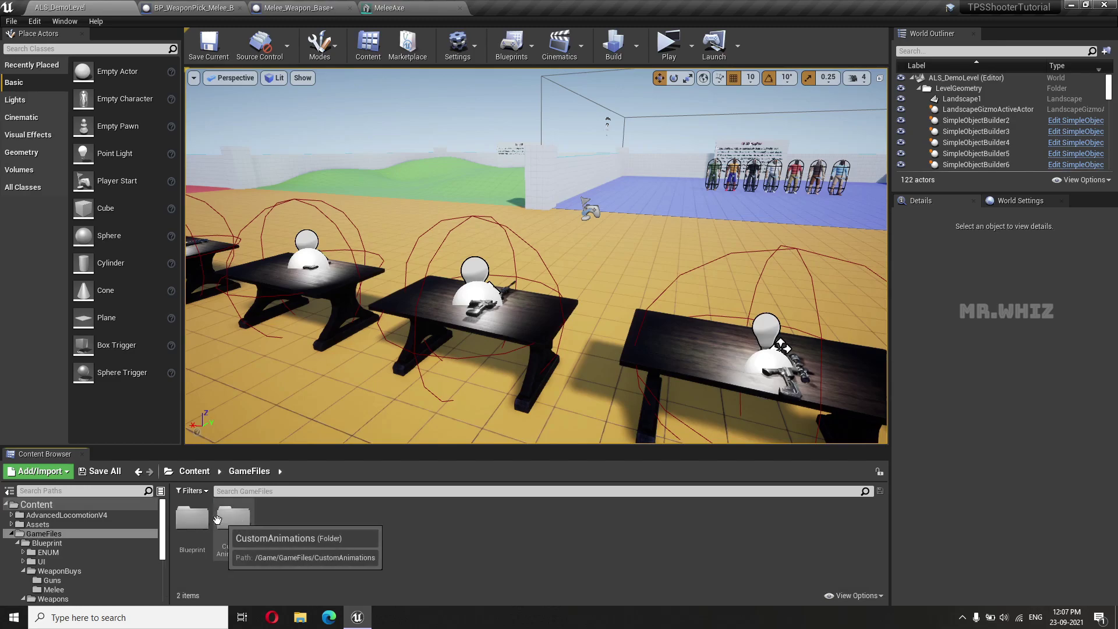
double_click(192, 518)
left_click(279, 519)
double_click(279, 518)
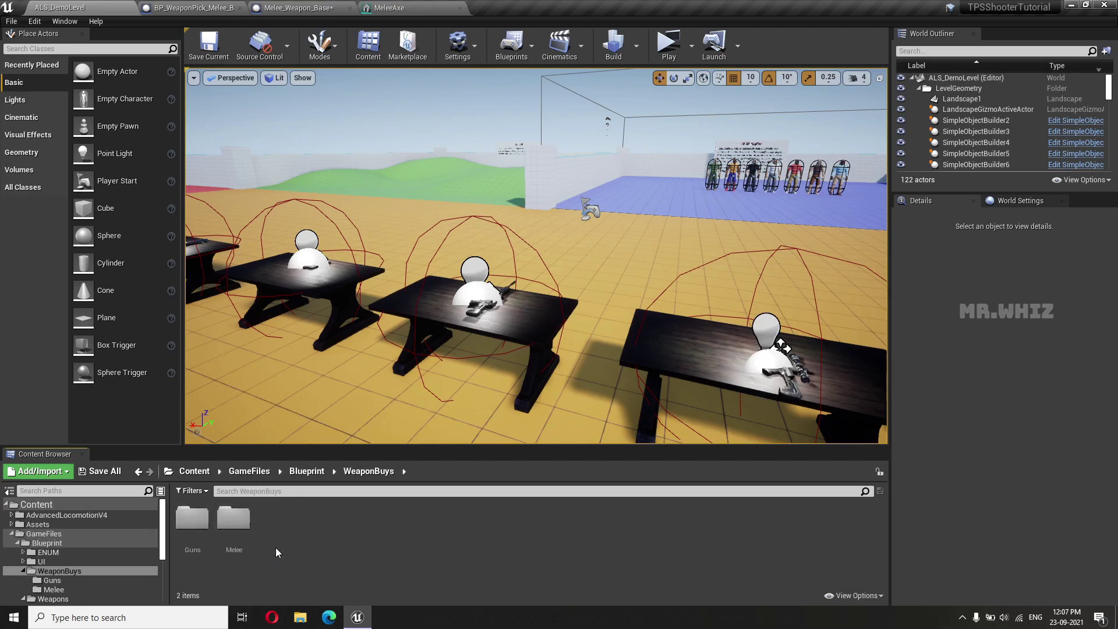
double_click(233, 519)
double_click(196, 519)
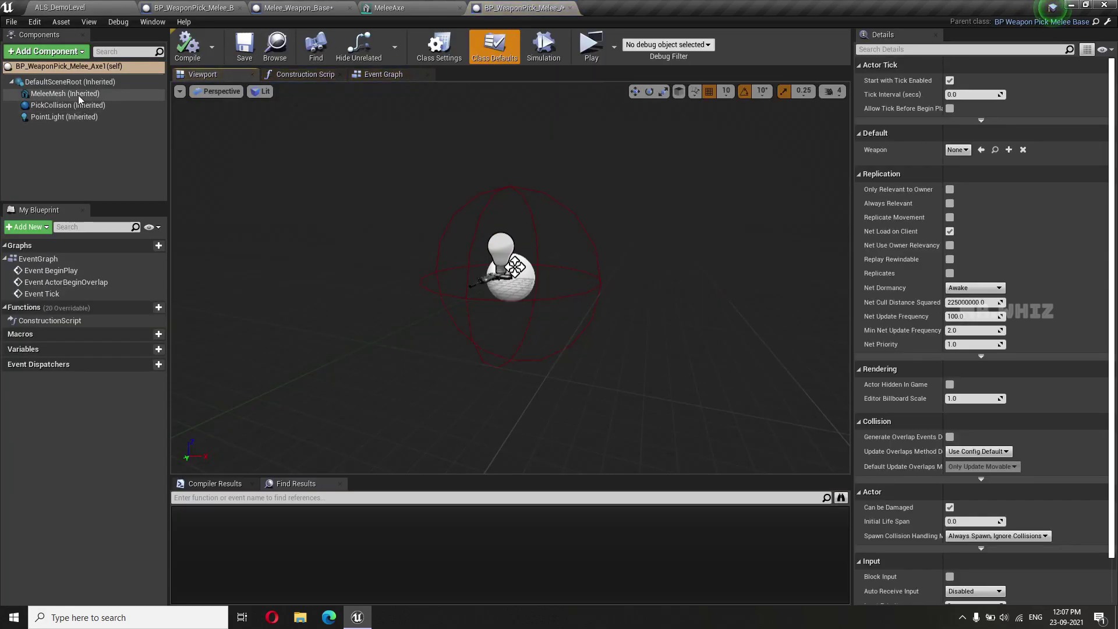
Step: Set the MeleeMesh component's Static Mesh to MeleeAxe
left_click(78, 94)
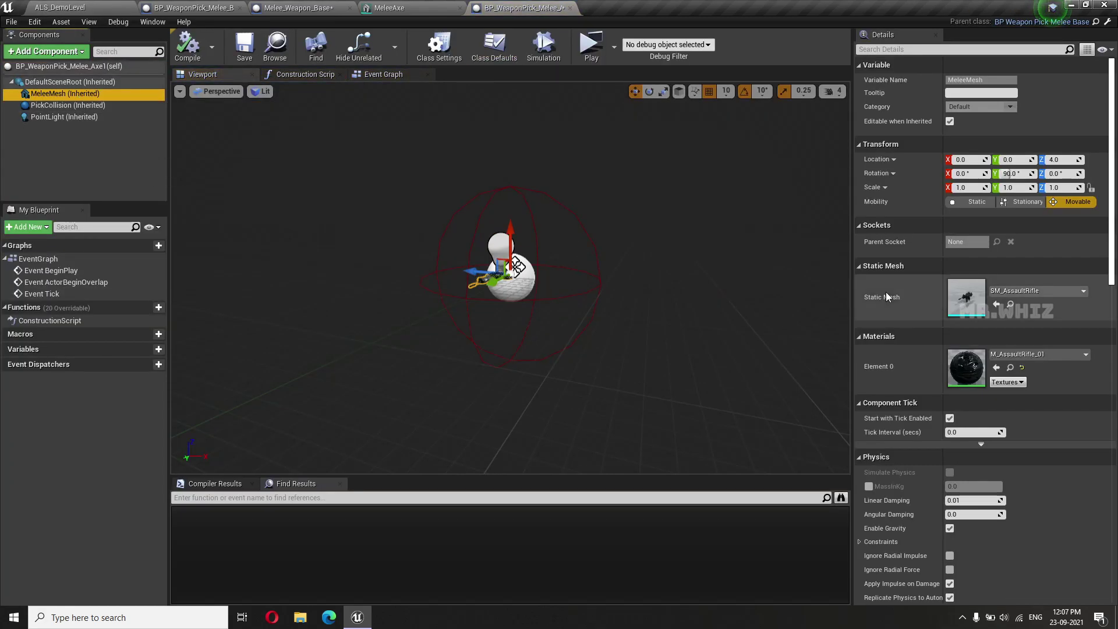
left_click(1060, 298)
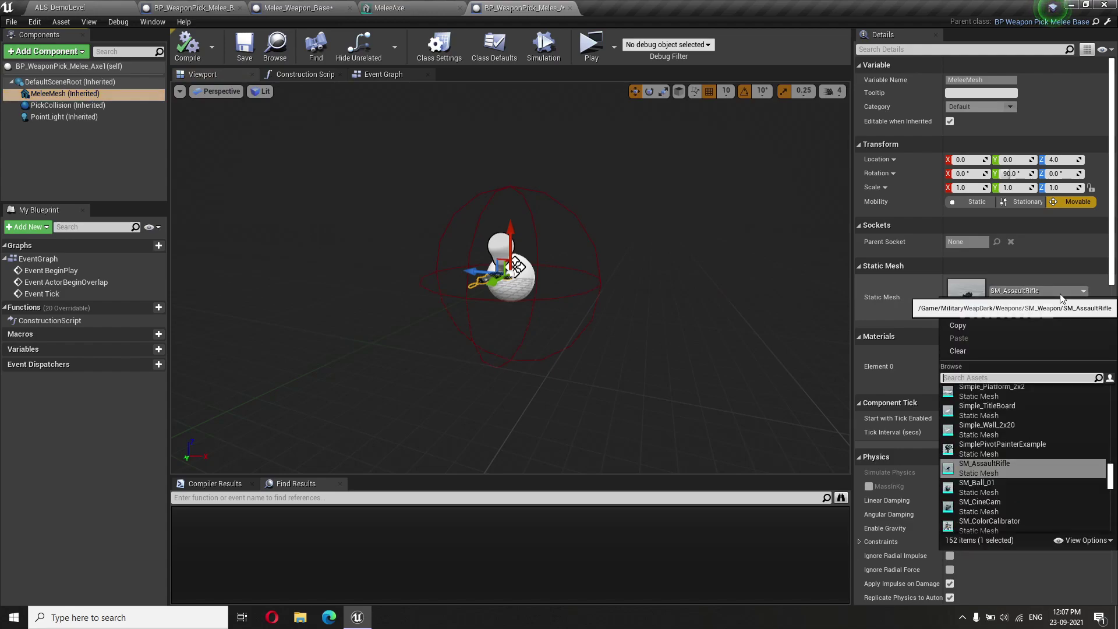
type("melee")
left_click(979, 392)
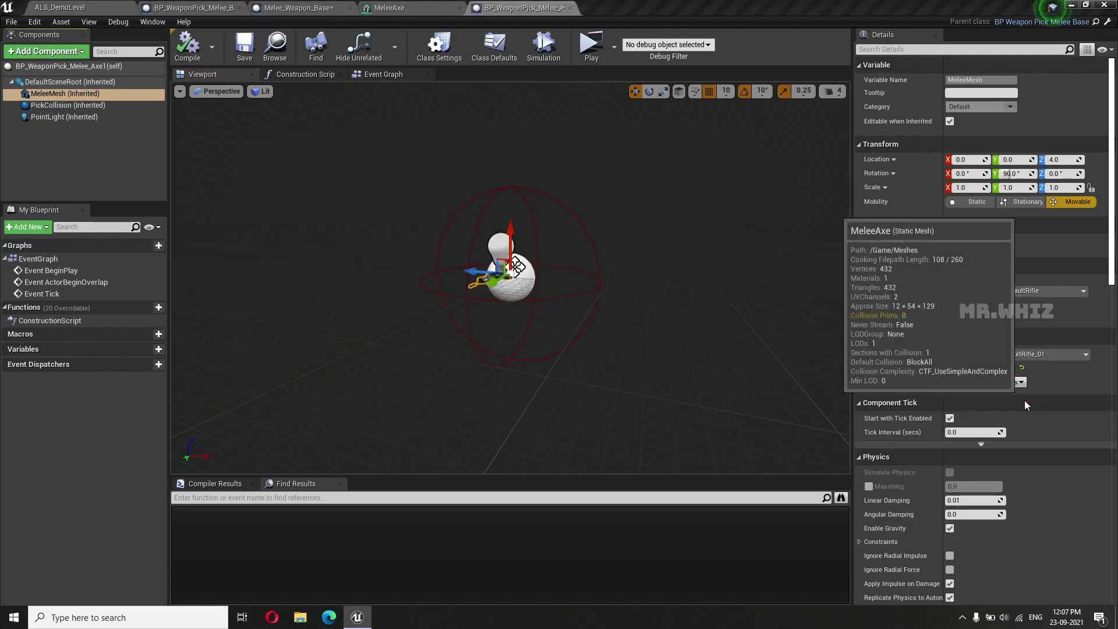
Step: Rotate the axe to lie flat, roughly -180, 90, 90, and compile the blueprint
left_click(649, 91)
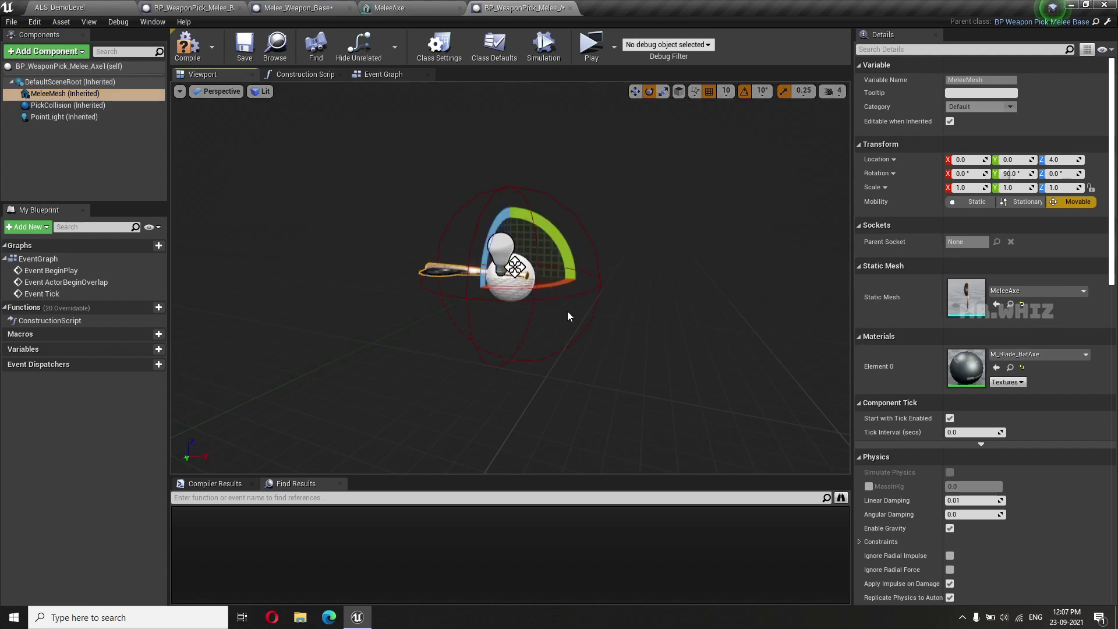
left_click_drag(515, 267, 516, 282)
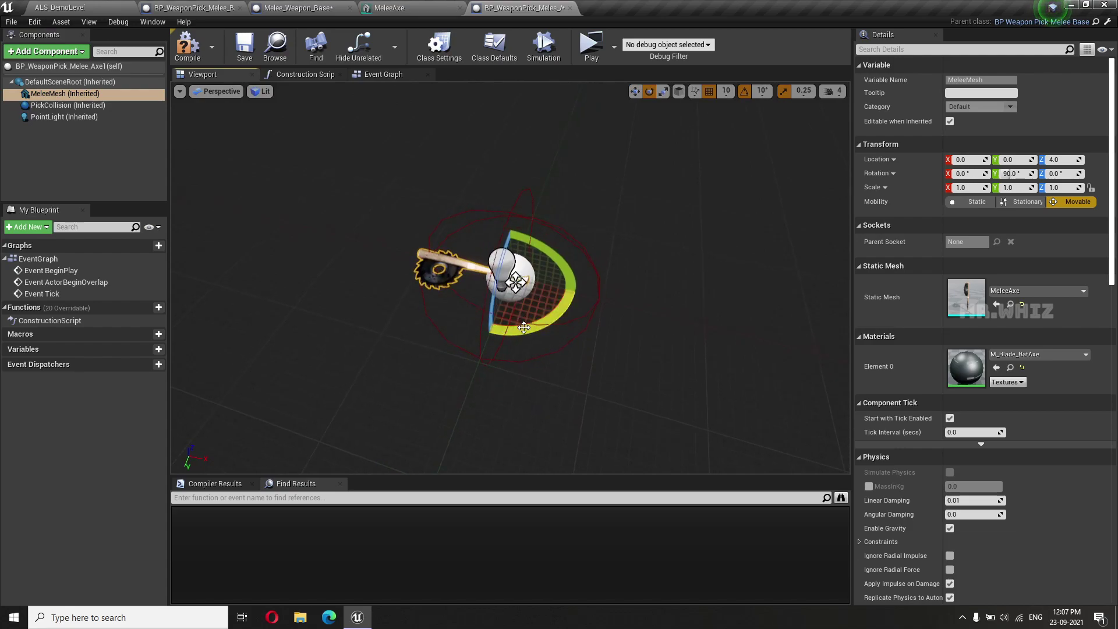
mouse_move(516, 282)
left_mouse_down()
mouse_move(554, 374)
mouse_move(524, 373)
left_mouse_up()
left_click_drag(510, 267, 513, 267, "alt")
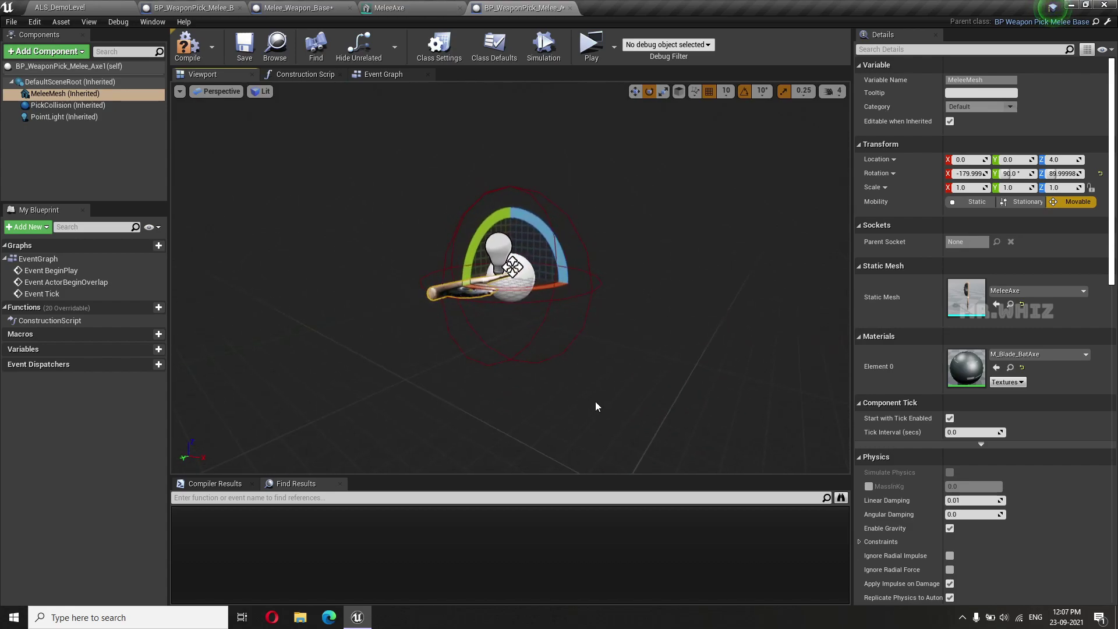
left_click(187, 45)
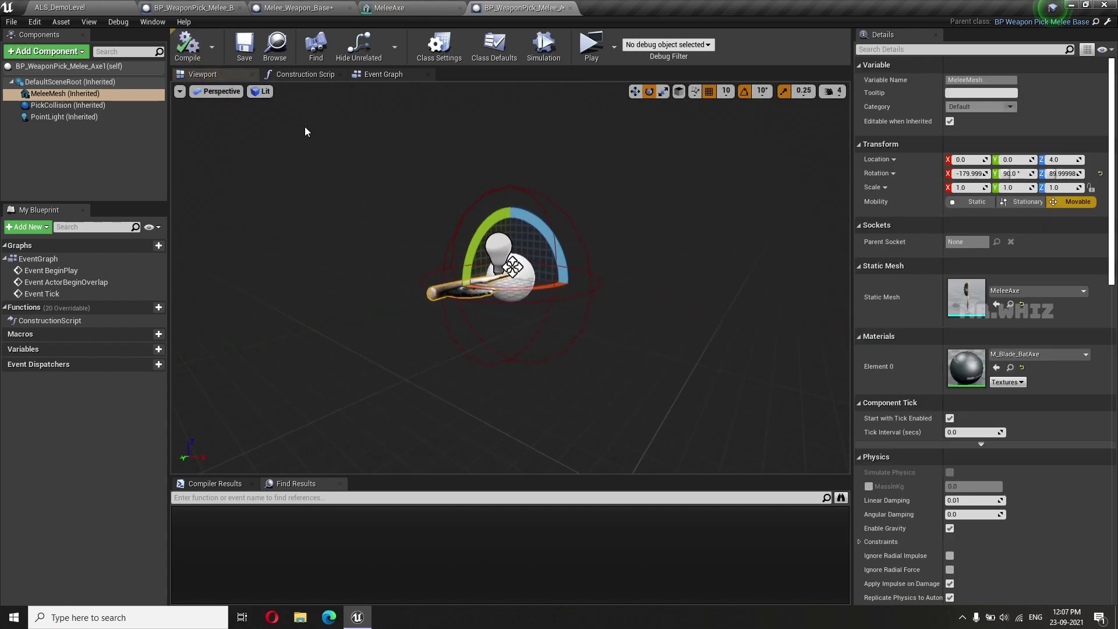
Step: From the demo level, open Melee_Weapon_Axe1 in Blueprint/Weapons/Melee
left_click(102, 11)
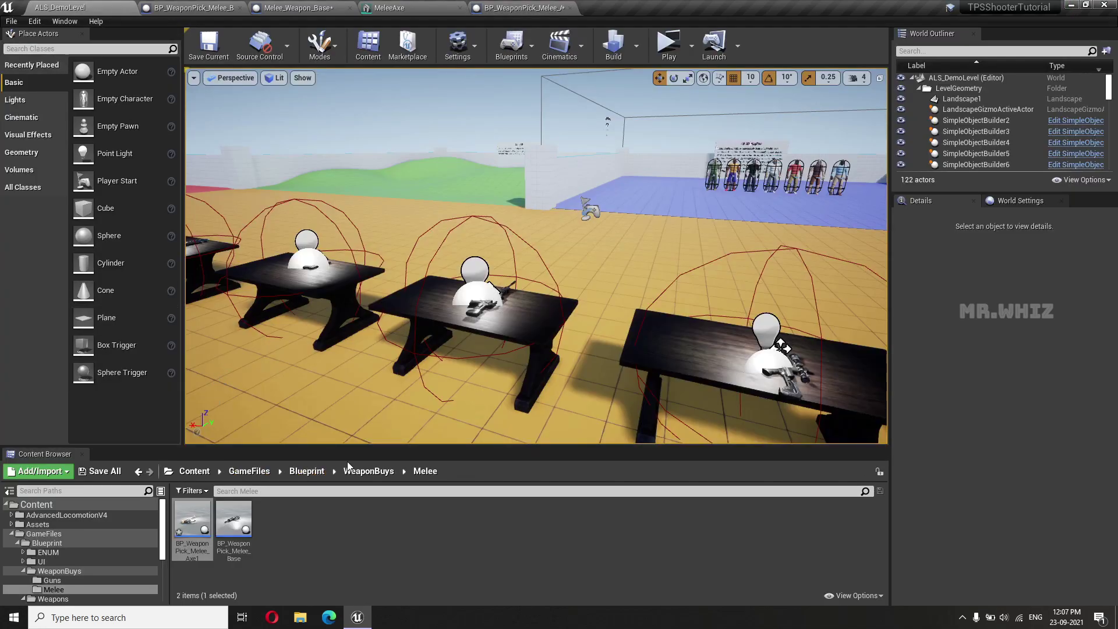
left_click(307, 472)
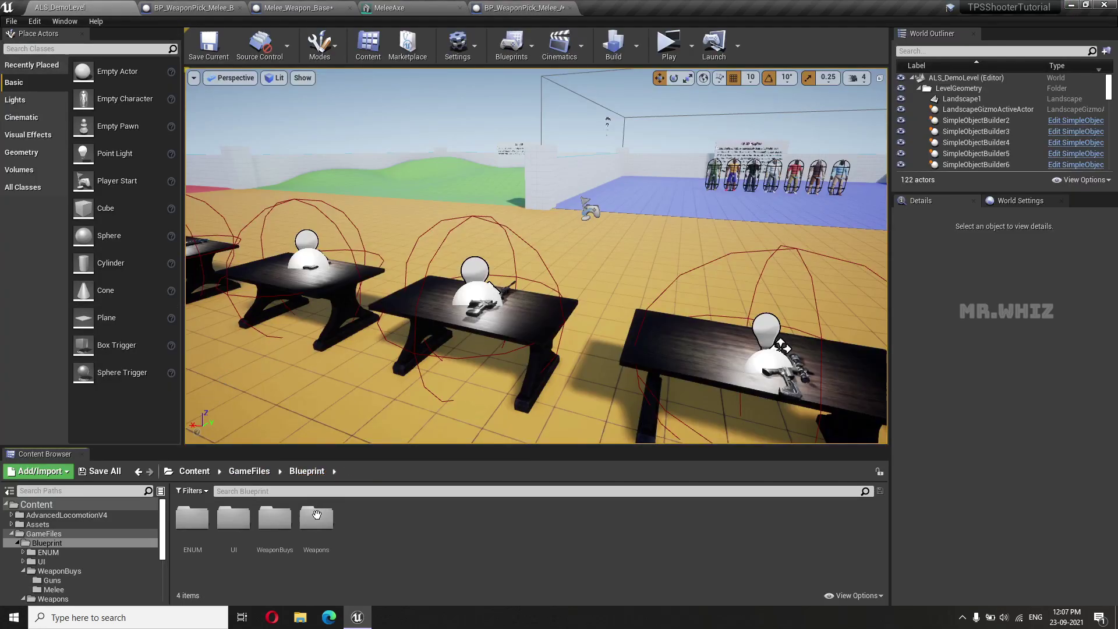
double_click(317, 519)
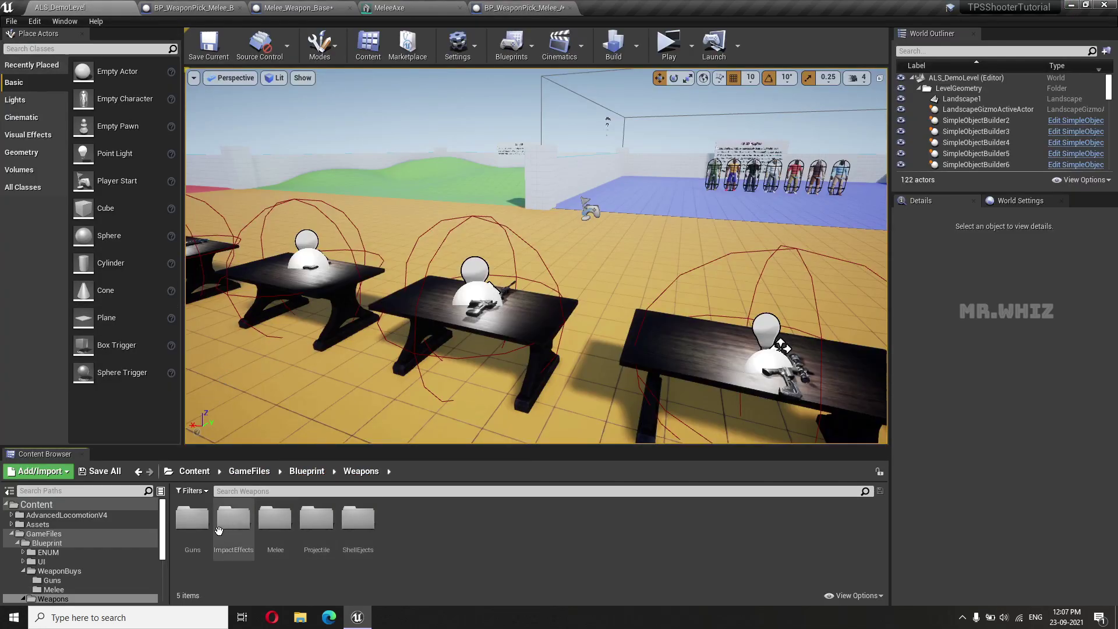
double_click(276, 520)
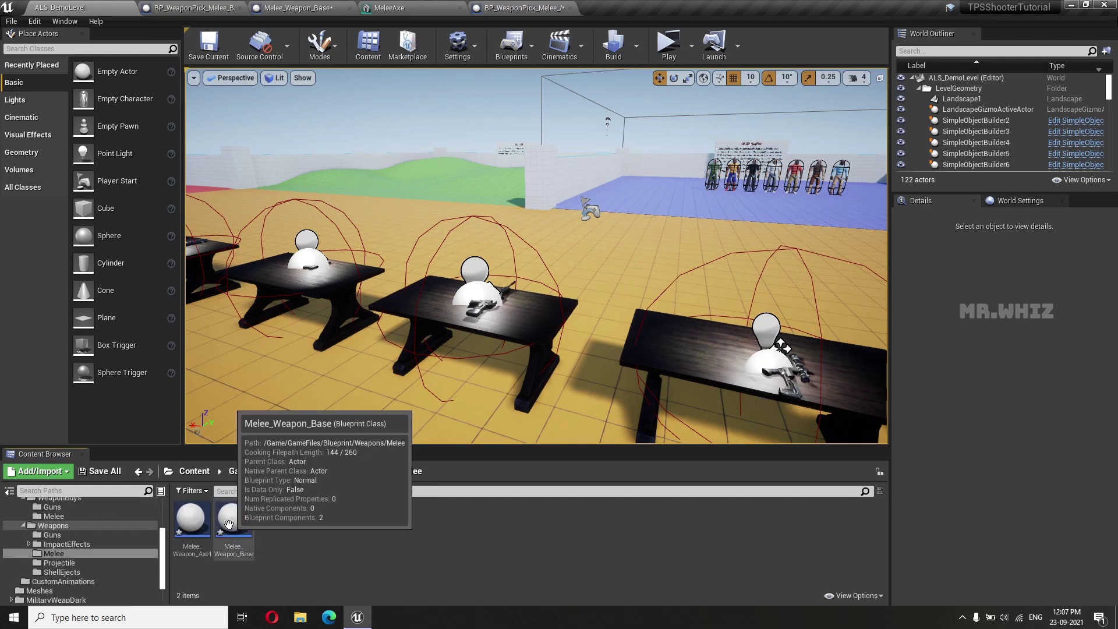
double_click(194, 523)
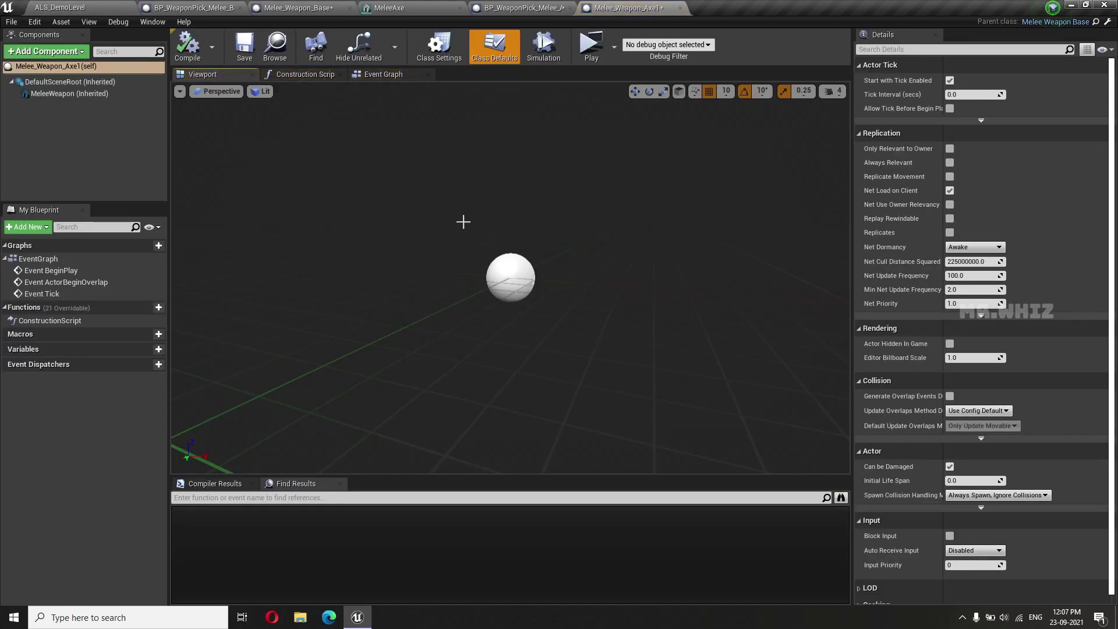
Step: Set the MeleeWeapon component's Static Mesh to MeleeAxe
left_click(81, 94)
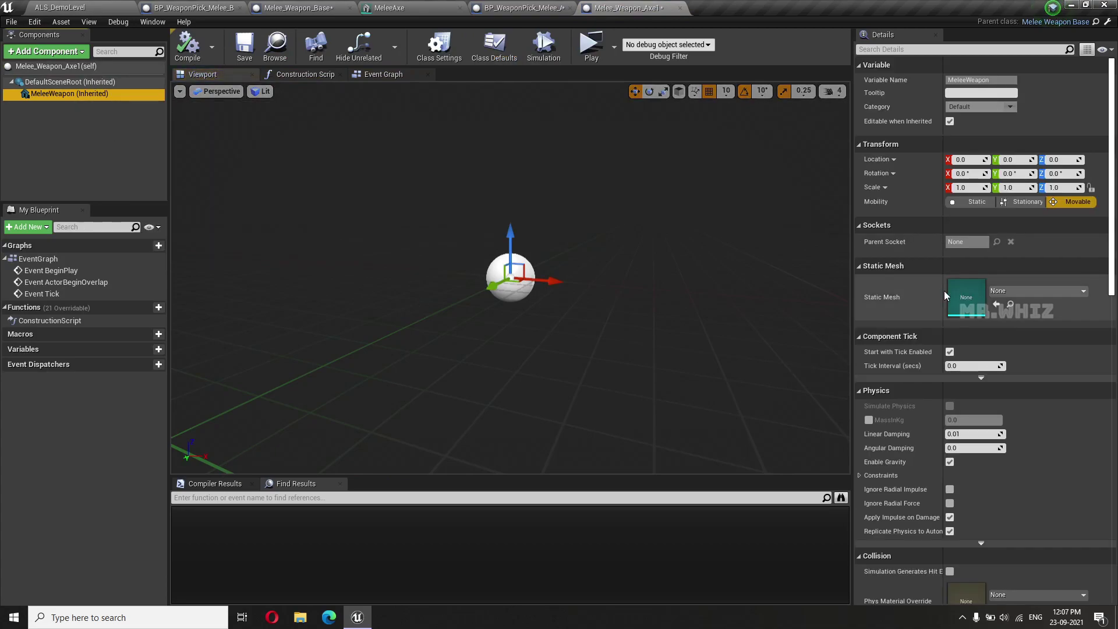
left_click(1037, 292)
type("axe")
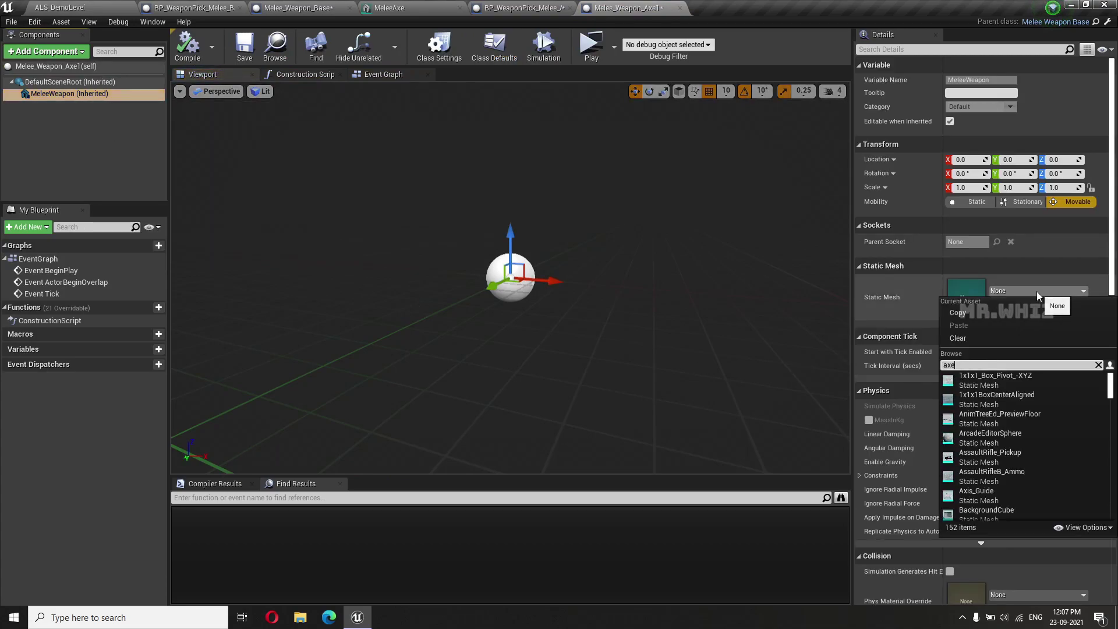
left_click(999, 380)
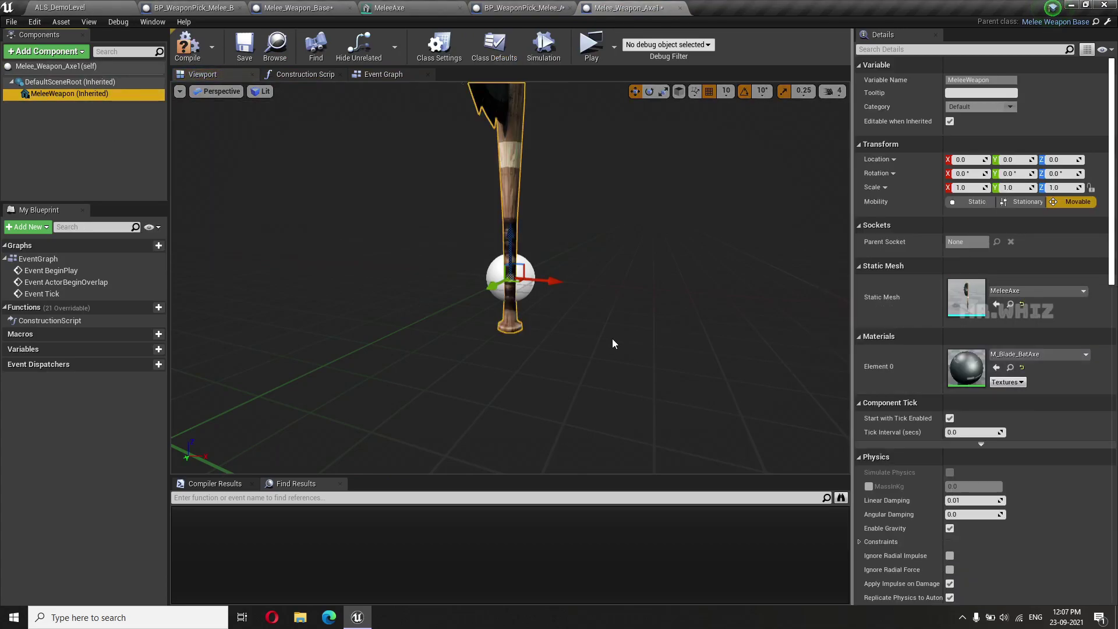
mouse_move(613, 338)
left_mouse_down()
mouse_move(577, 355)
mouse_move(669, 350)
left_mouse_up()
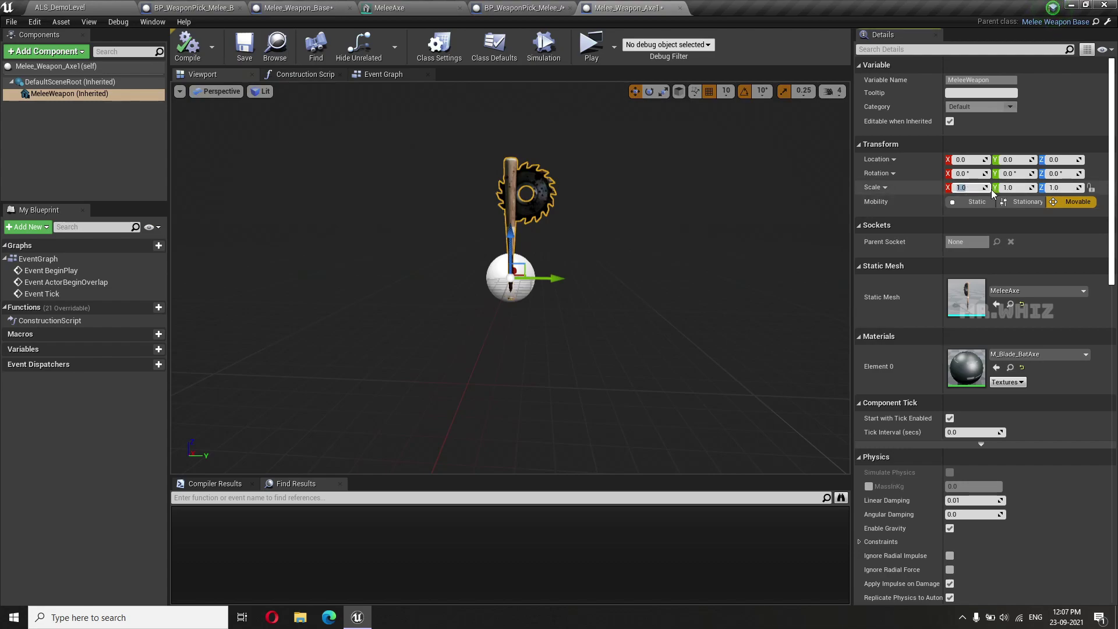
Step: Set the MeleeWeapon scale to 0.8 on X, Y and Z
type("0.8")
key("Tab")
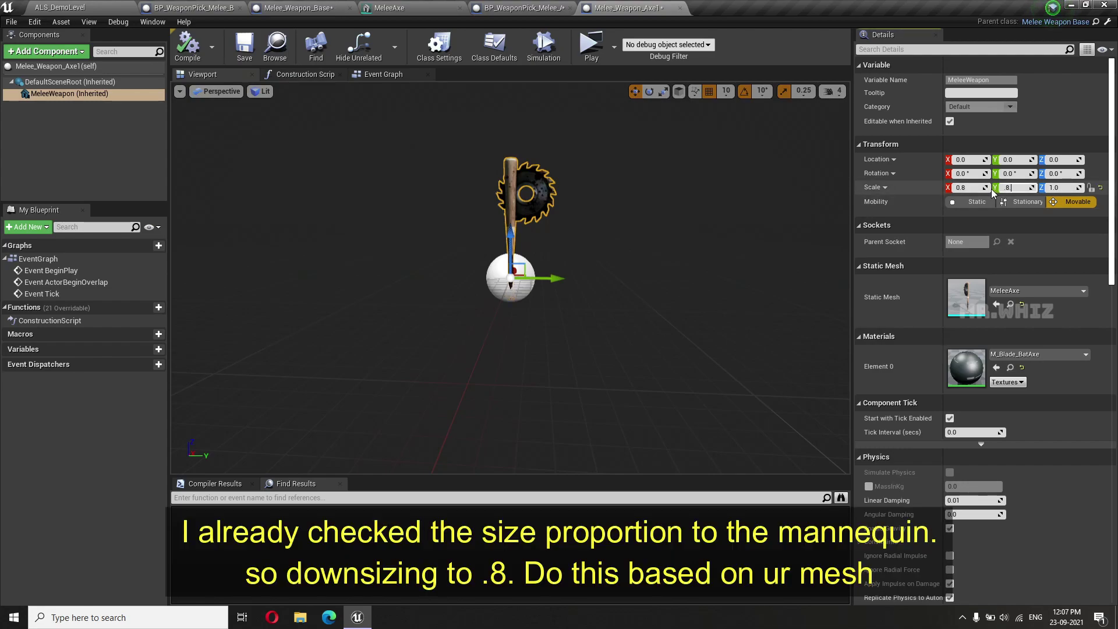
key("Escape")
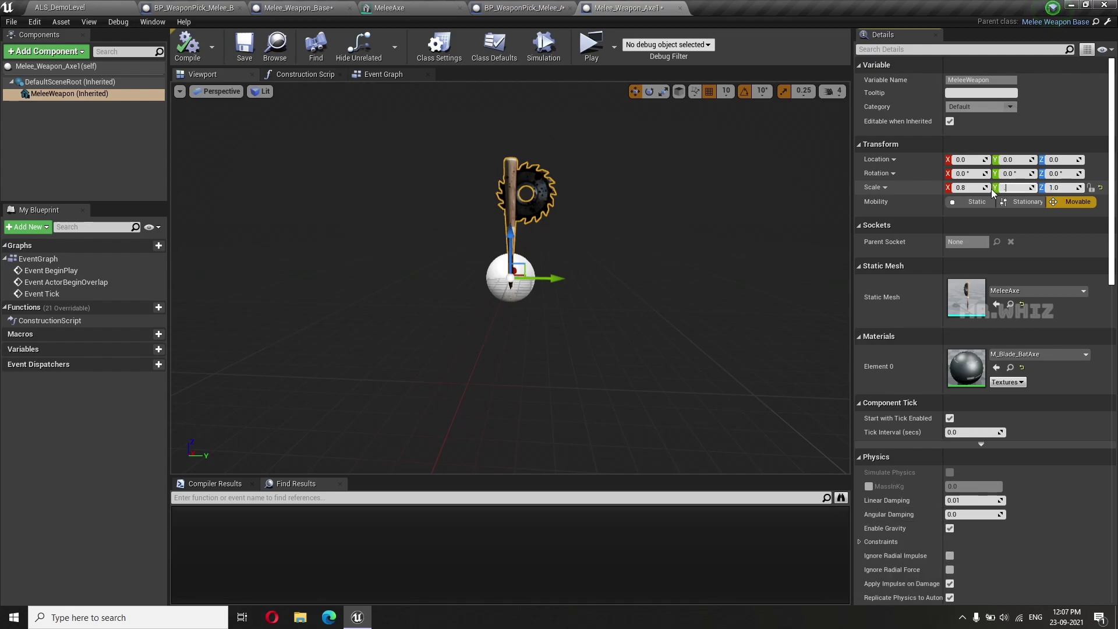
type("0.8")
key("Tab")
type("0.8")
key("Return")
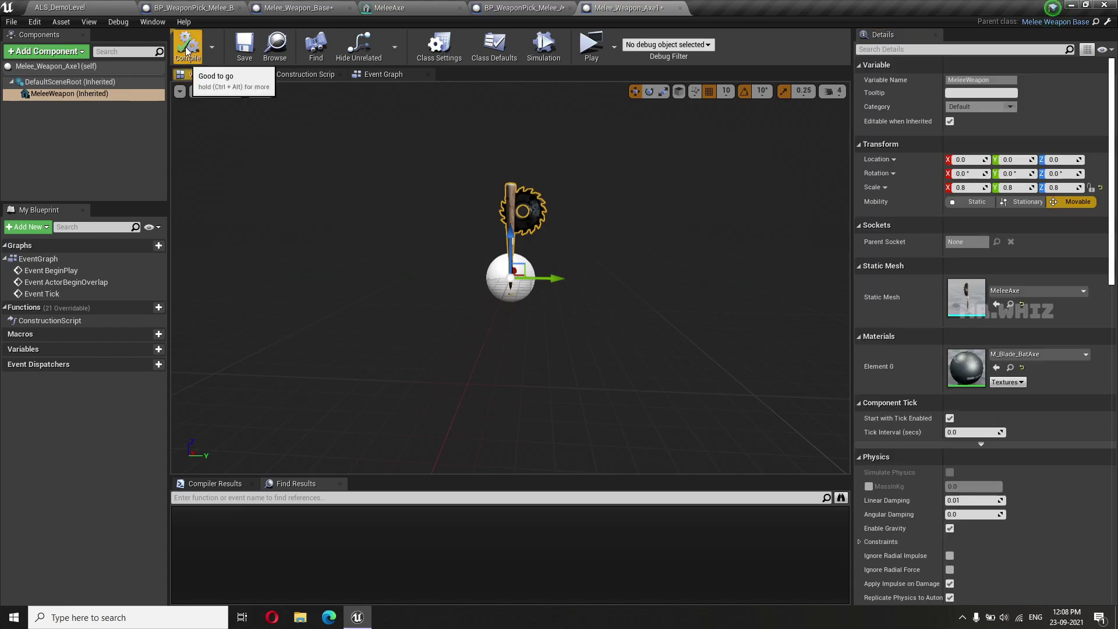
Step: Open ALS_Mannequin_Skeleton from AdvancedLocomotionV4/CharacterAssets/MannequinSkeleton via the demo level
left_click(87, 8)
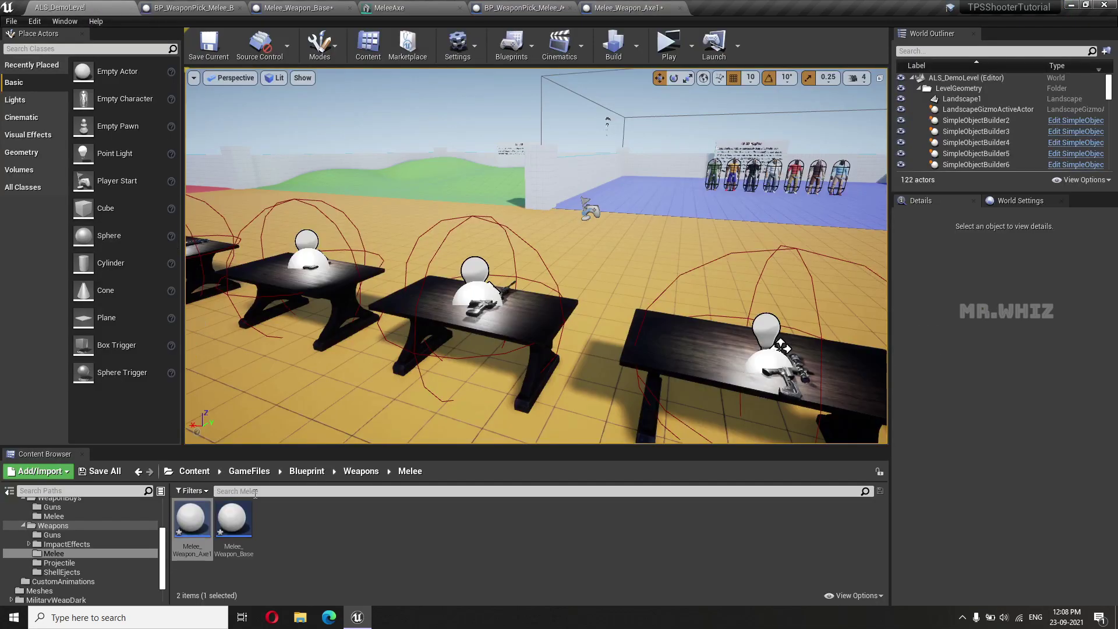
left_click(201, 477)
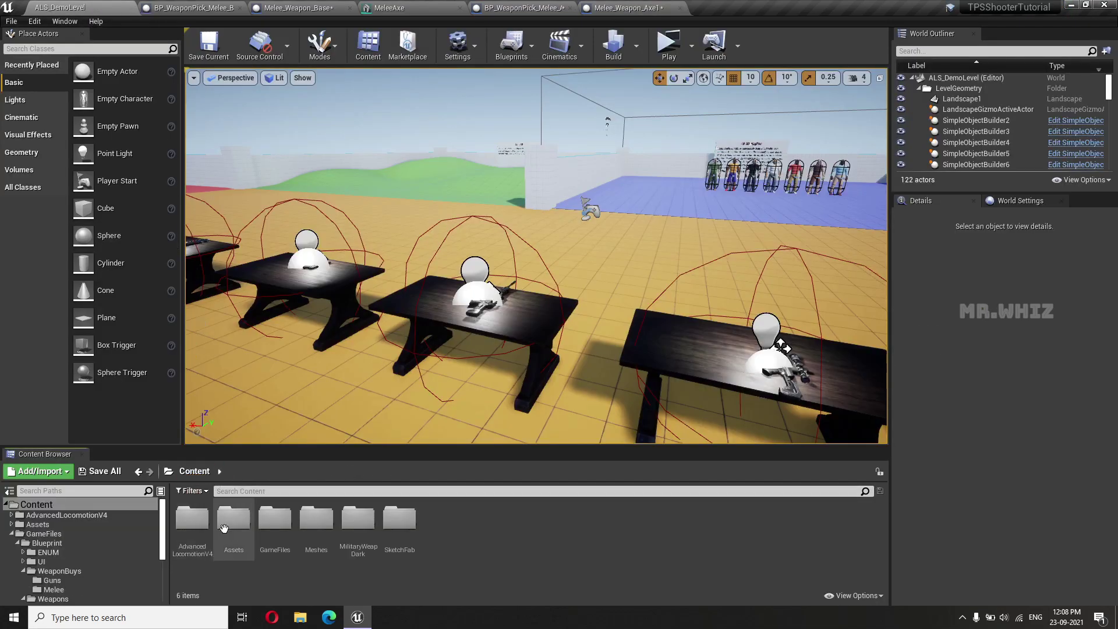
double_click(192, 518)
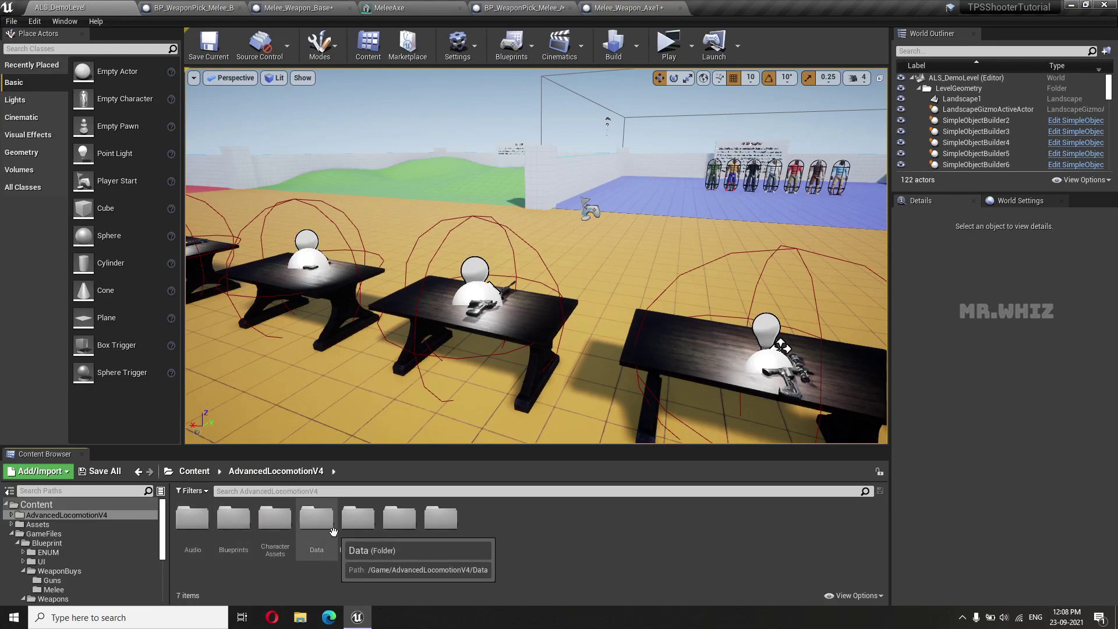
double_click(280, 524)
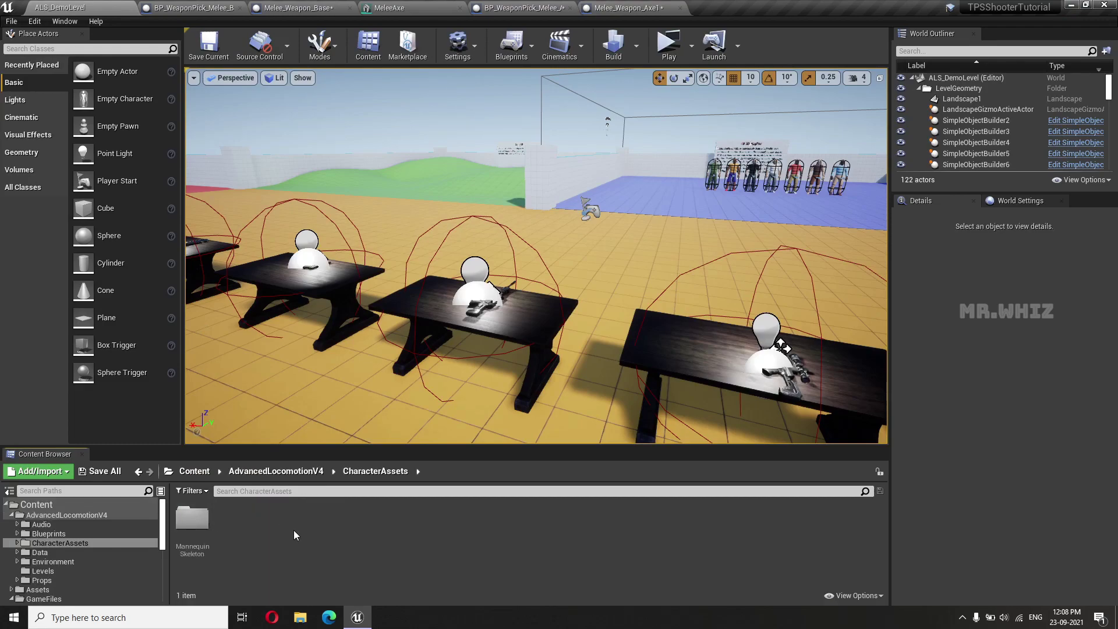
double_click(192, 518)
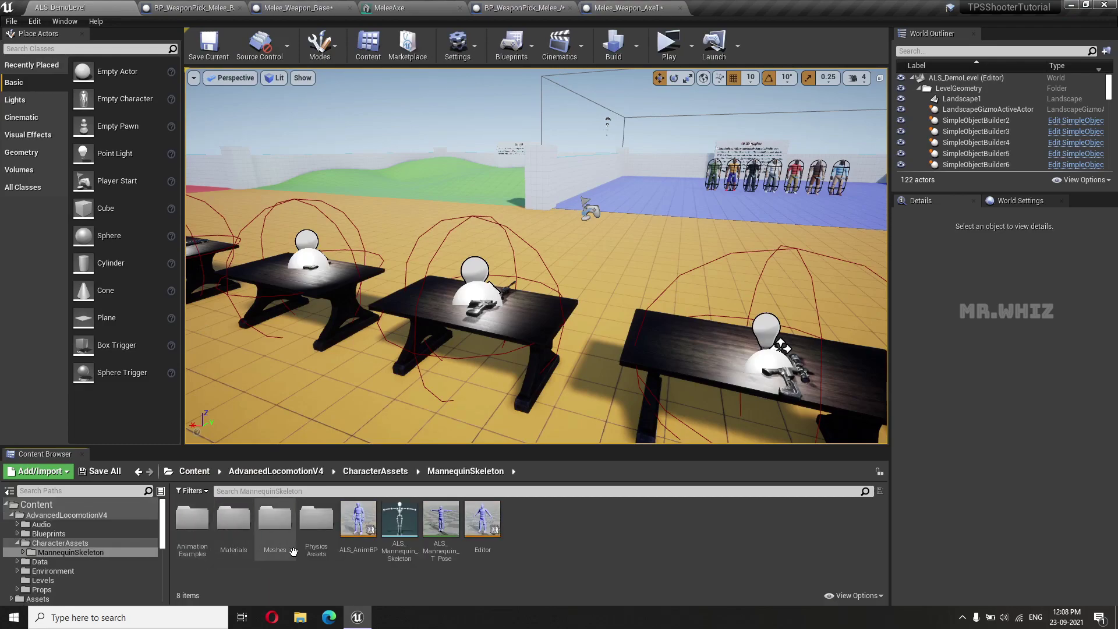
double_click(403, 520)
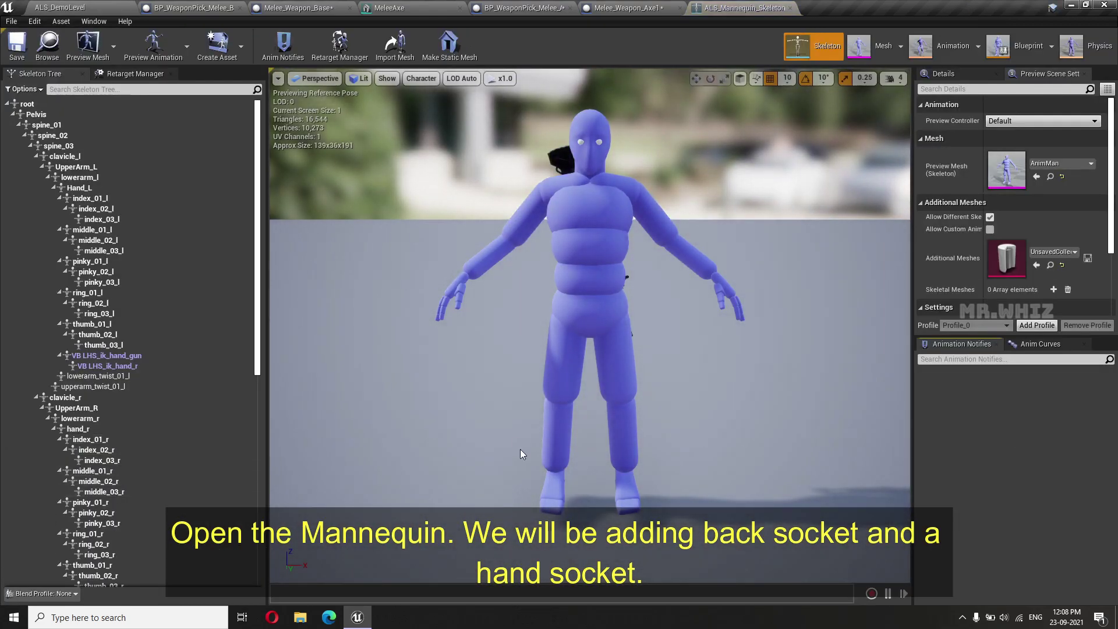
Step: From behind the mannequin, select BackWeaponSocket and rotate the rifle upright
left_click_drag(520, 449, 618, 451)
left_click_drag(357, 454, 454, 454)
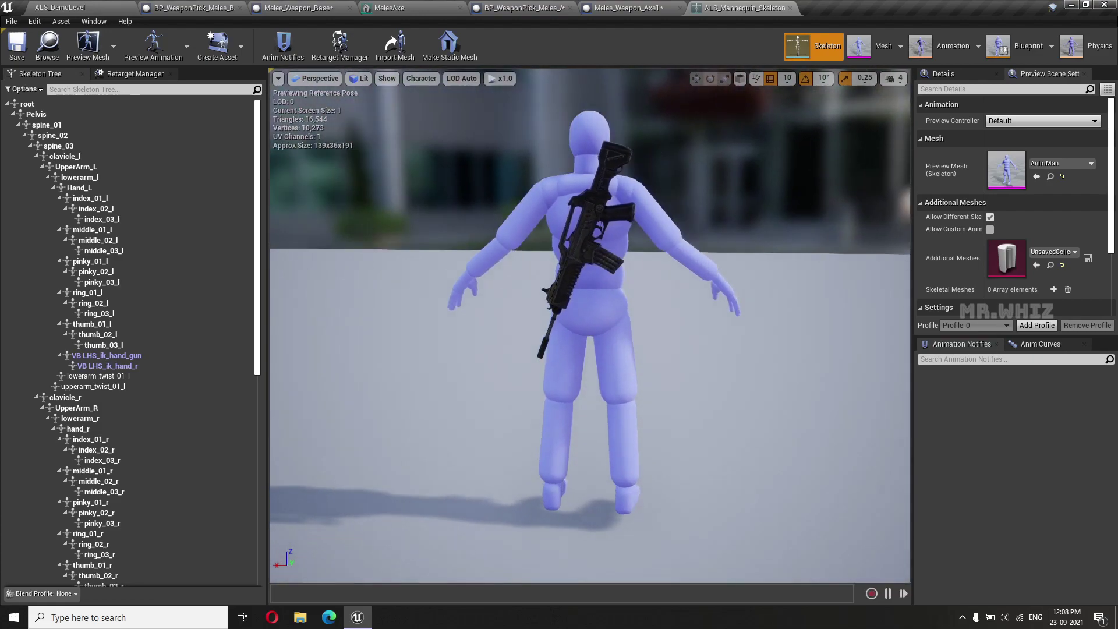
scroll(102, 463, "down", 6)
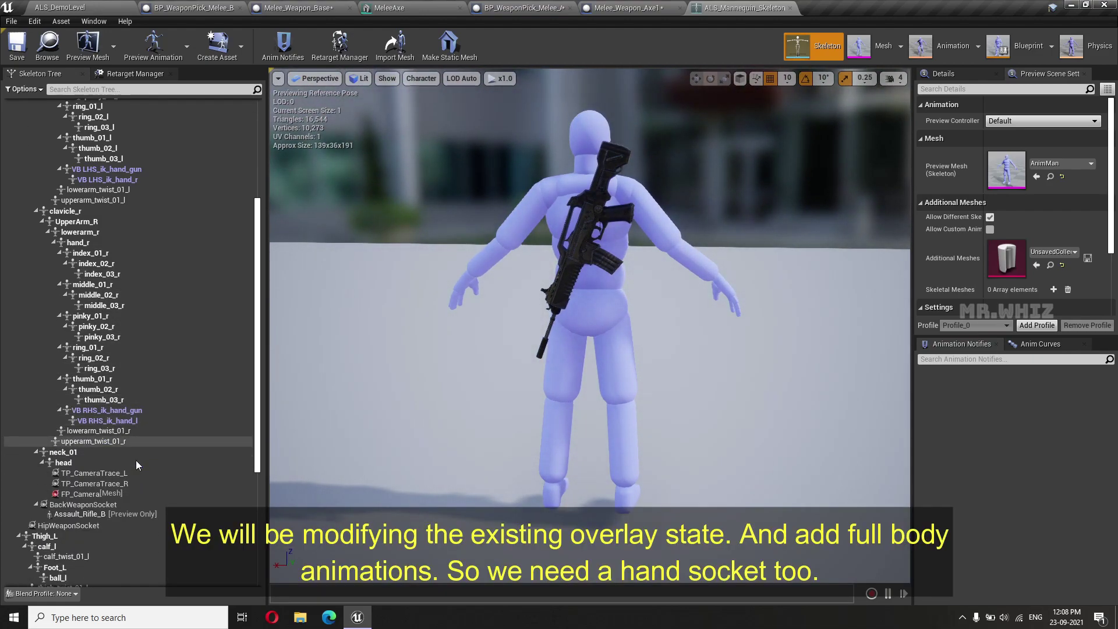
left_click(601, 207)
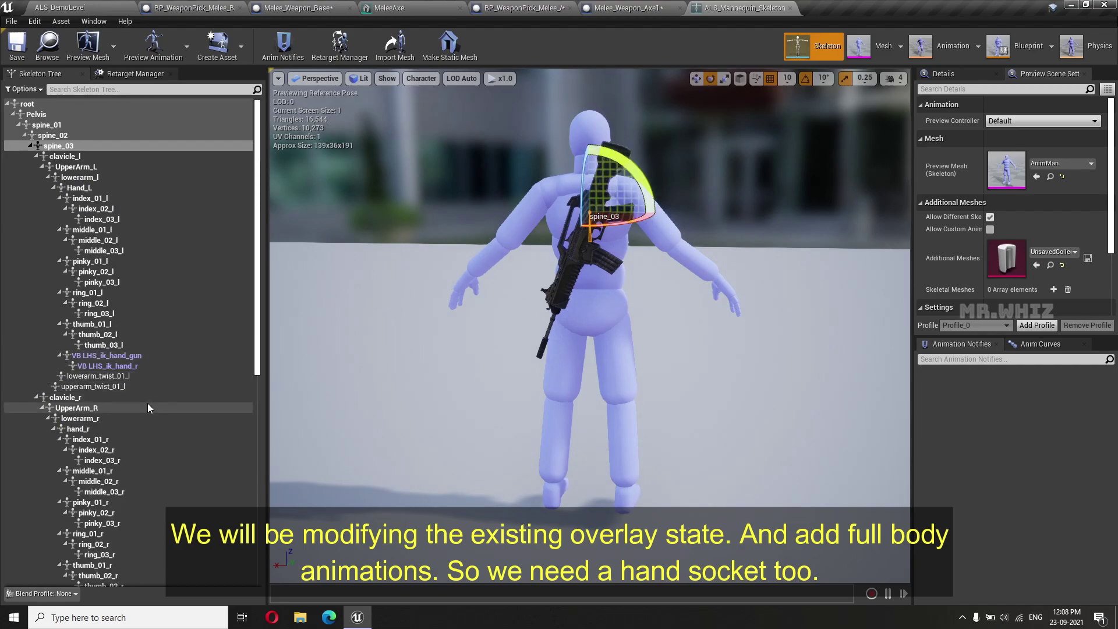
scroll(148, 403, "down", 7)
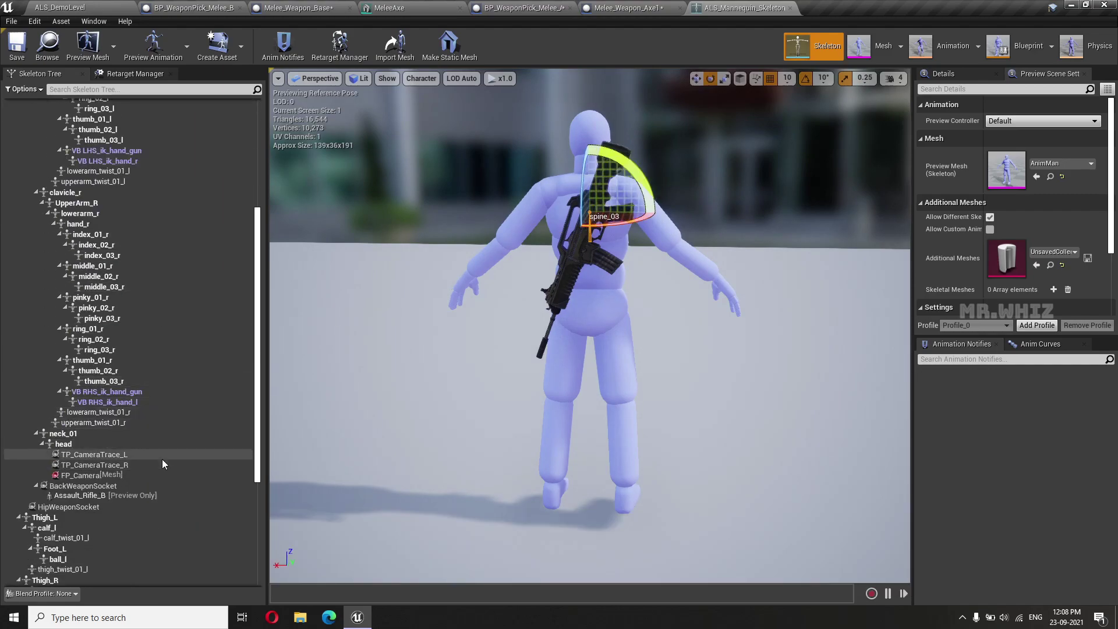
left_click(102, 487)
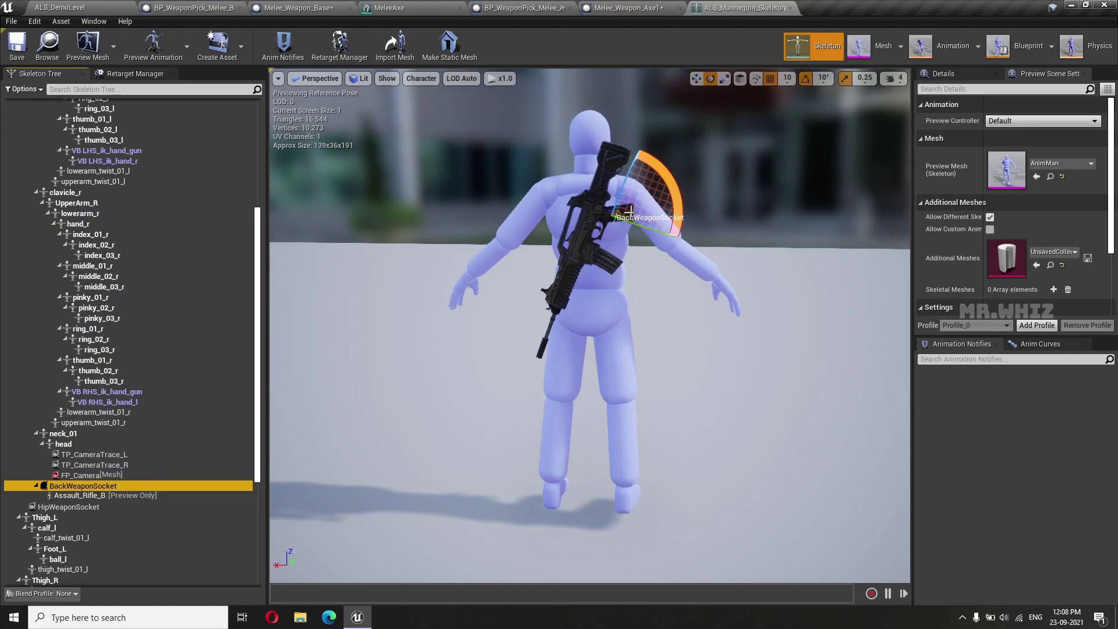
mouse_move(630, 211)
left_mouse_down()
mouse_move(605, 221)
mouse_move(652, 284)
left_mouse_up()
Step: Shift BackWeaponSocket slightly to the right, then select the spine_03 bone
key("w")
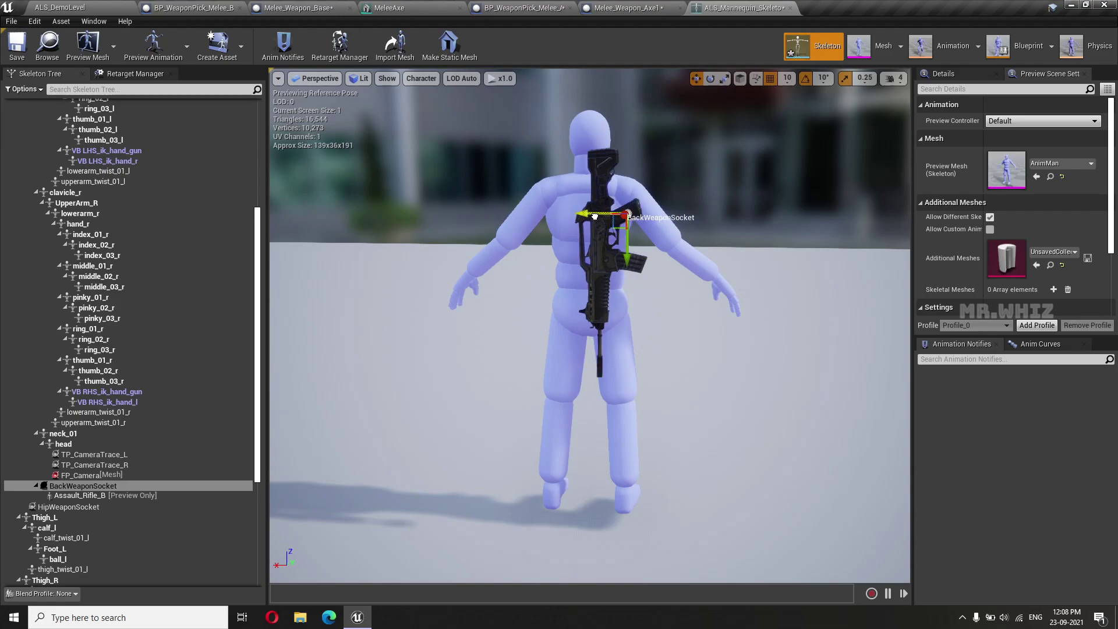
mouse_move(594, 216)
left_mouse_down()
mouse_move(642, 291)
mouse_move(659, 285)
left_mouse_up()
left_click_drag(612, 215, 614, 214)
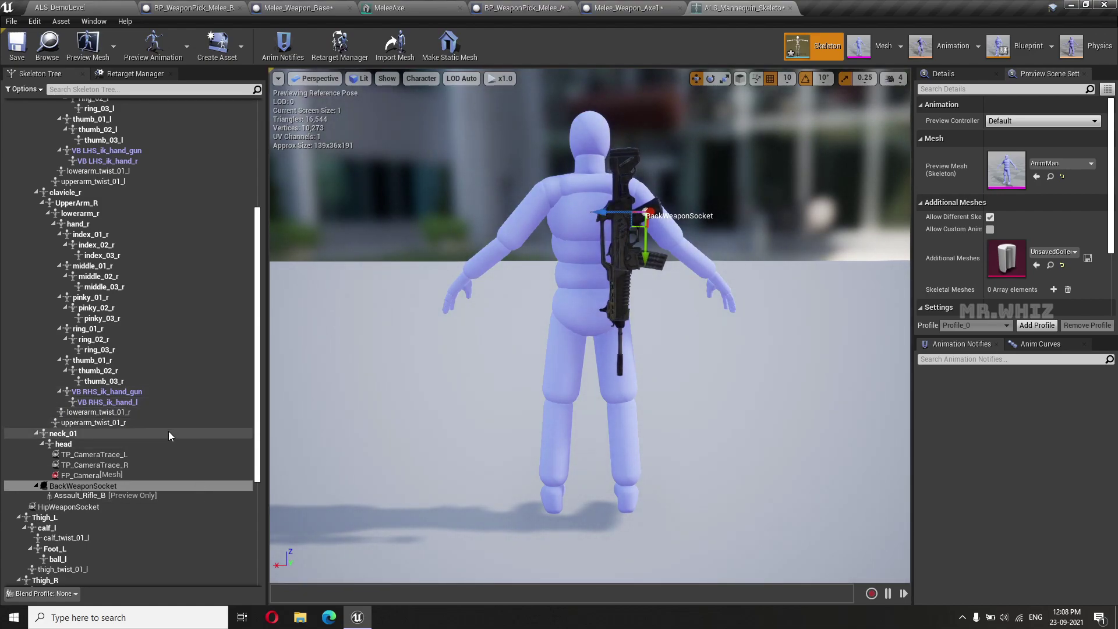
scroll(169, 432, "up", 1)
scroll(169, 431, "up", 3)
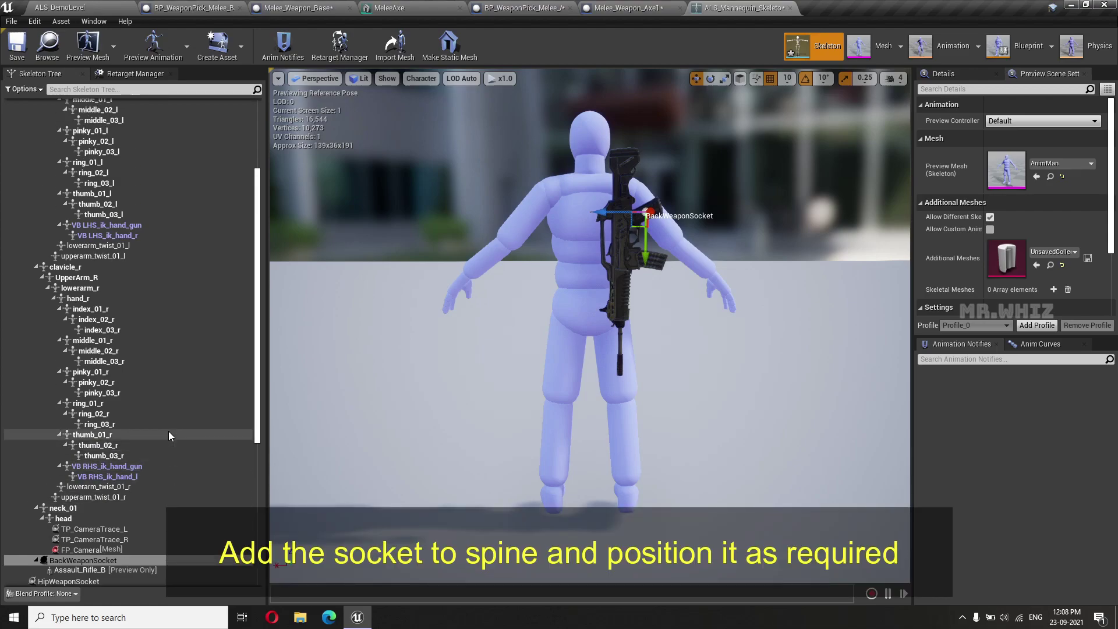
scroll(169, 431, "up", 1)
scroll(169, 431, "up", 4)
scroll(169, 431, "up", 2)
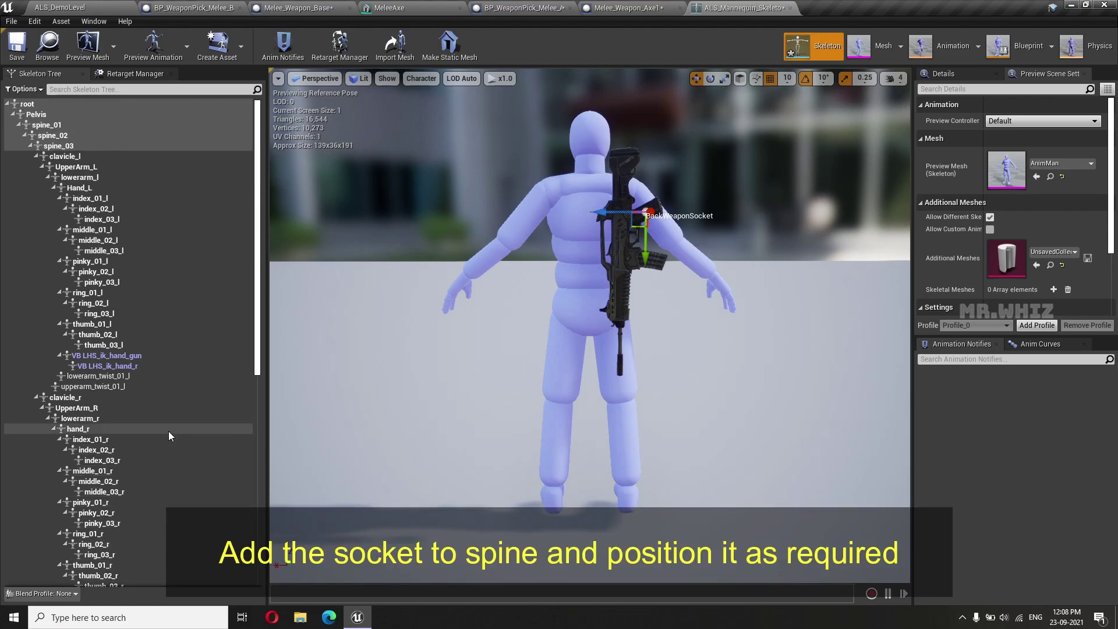
left_click(624, 264)
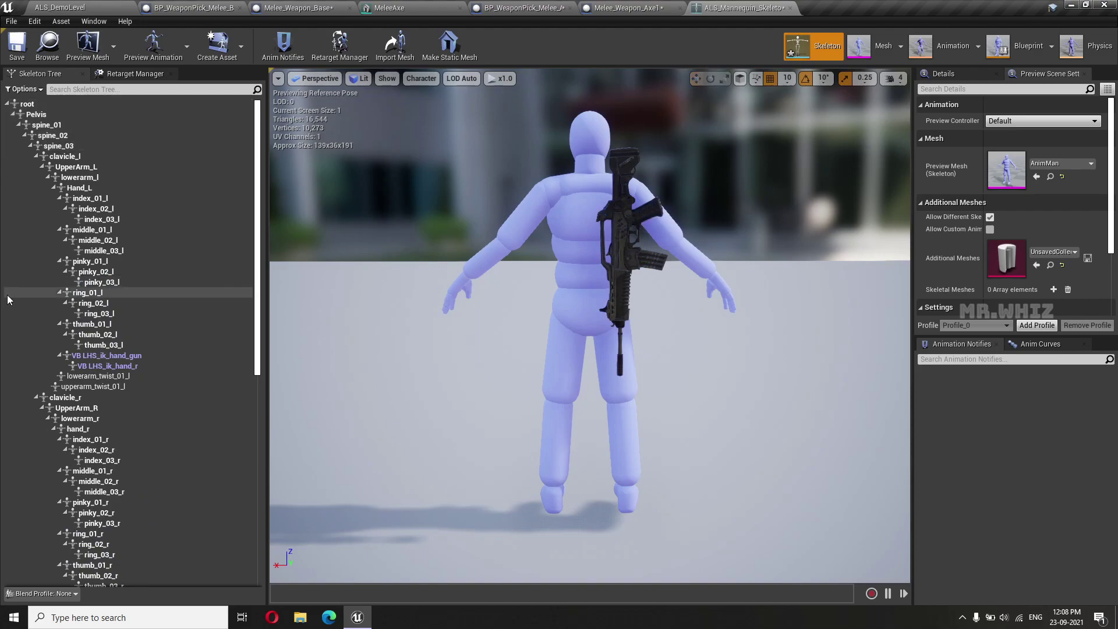
left_click(77, 149)
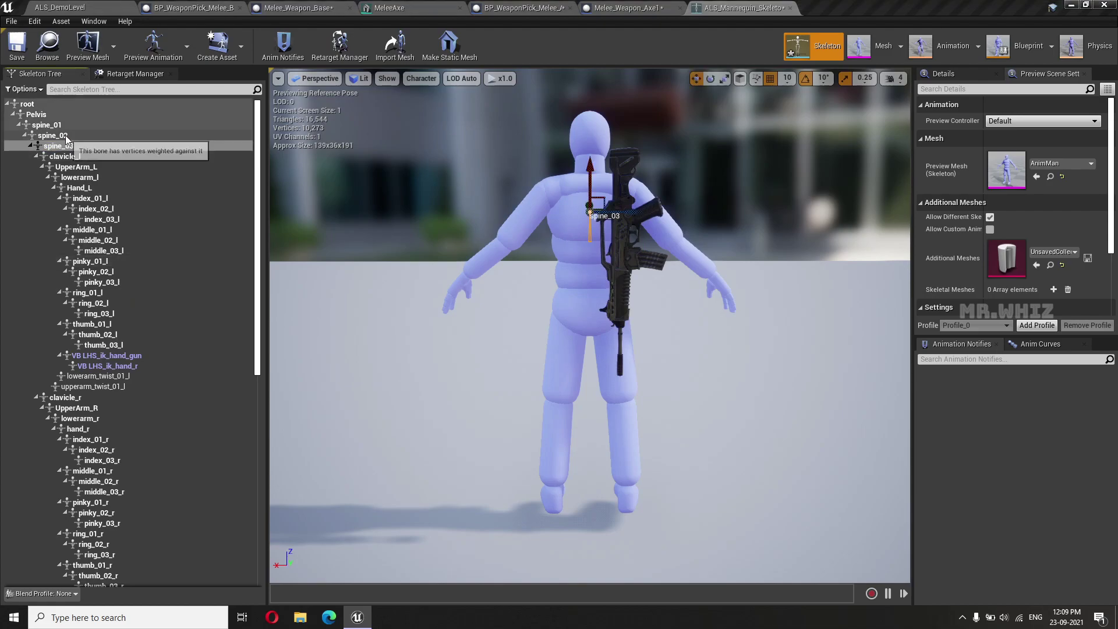
Step: Add a socket to spine_03 and name it MeleeWeaponSocket
left_click(66, 146)
right_click(66, 146)
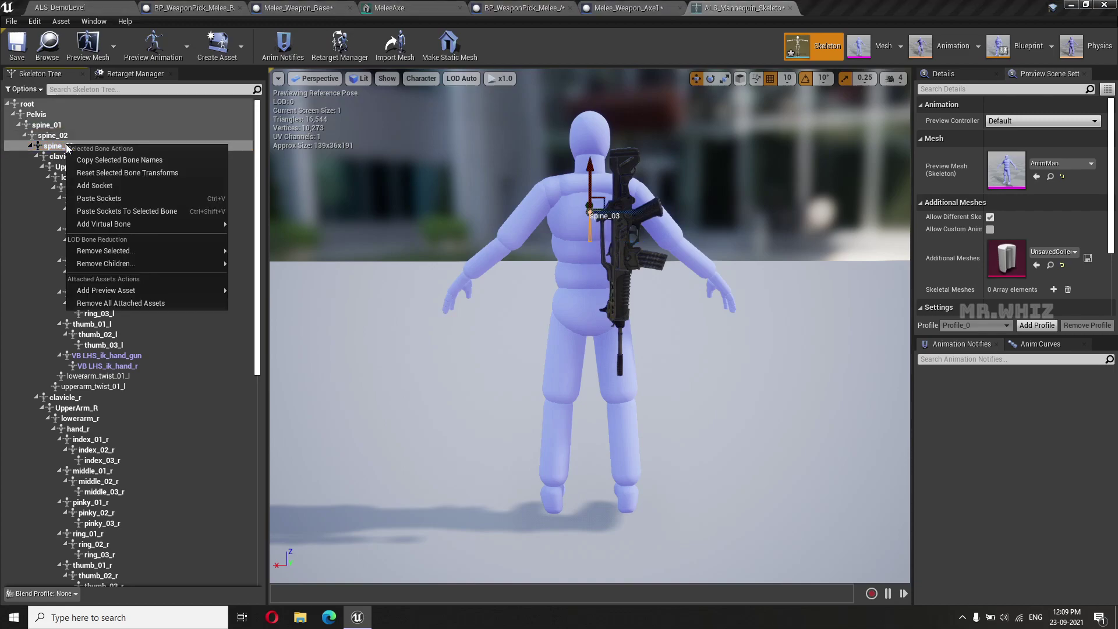
left_click(97, 187)
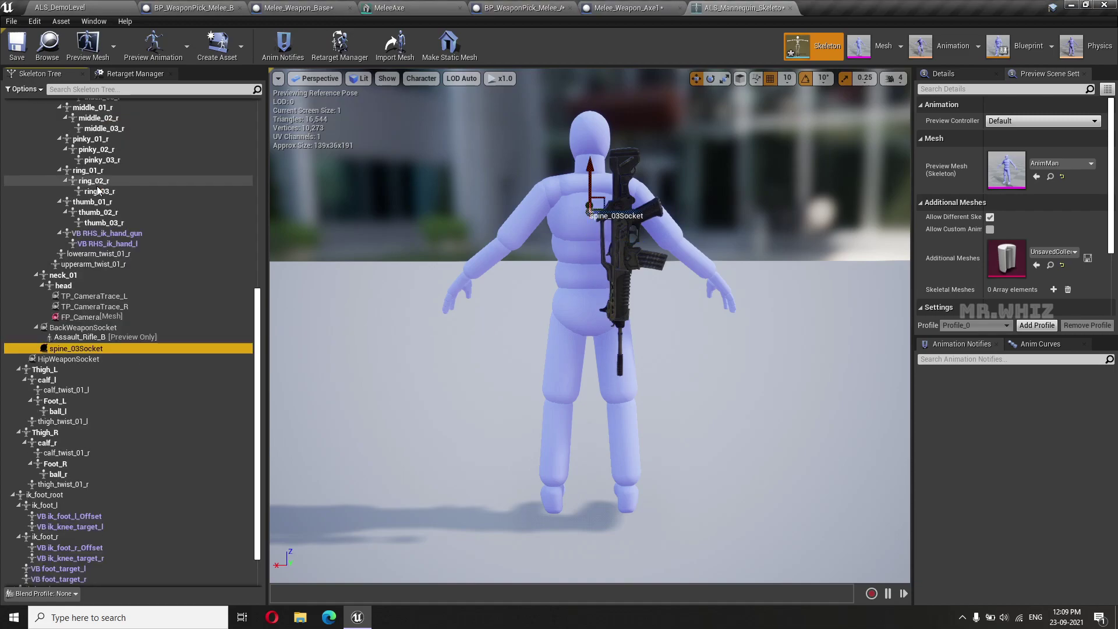
double_click(82, 348)
type("Melee")
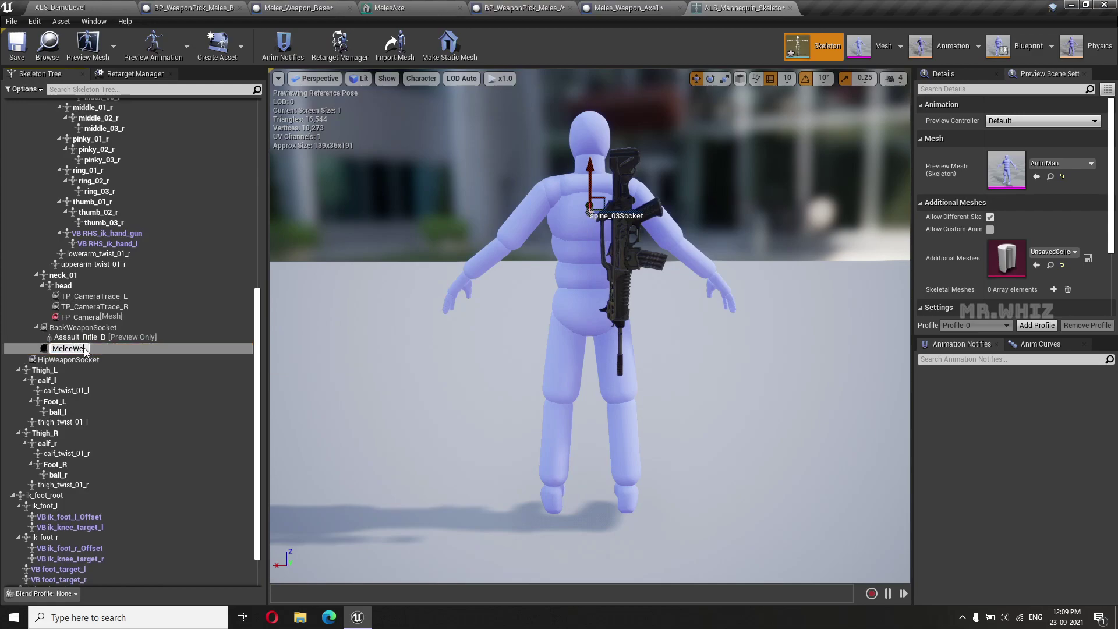
type("WeaponSocket")
key("Return")
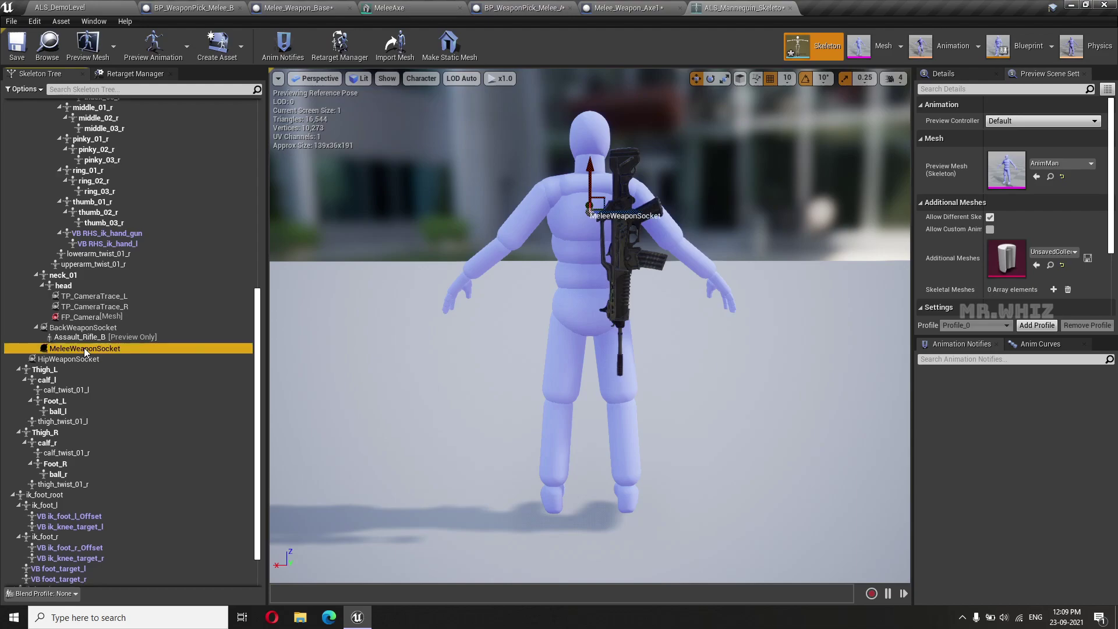
right_click(84, 348)
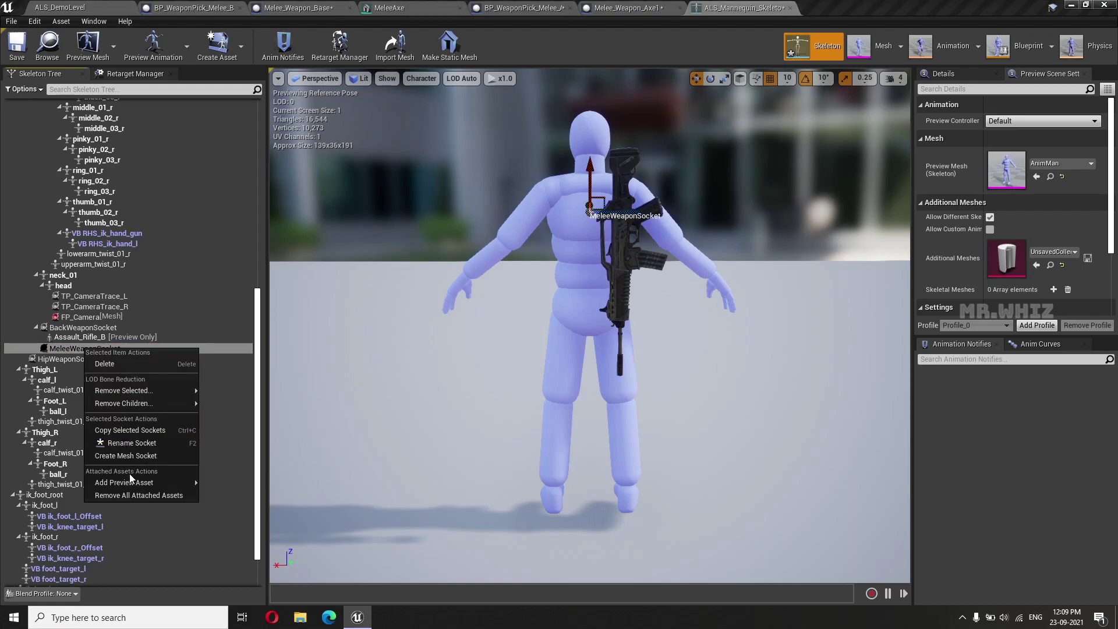
Step: Attach MeleeAxe as a preview asset on MeleeWeaponSocket
mouse_move(125, 483)
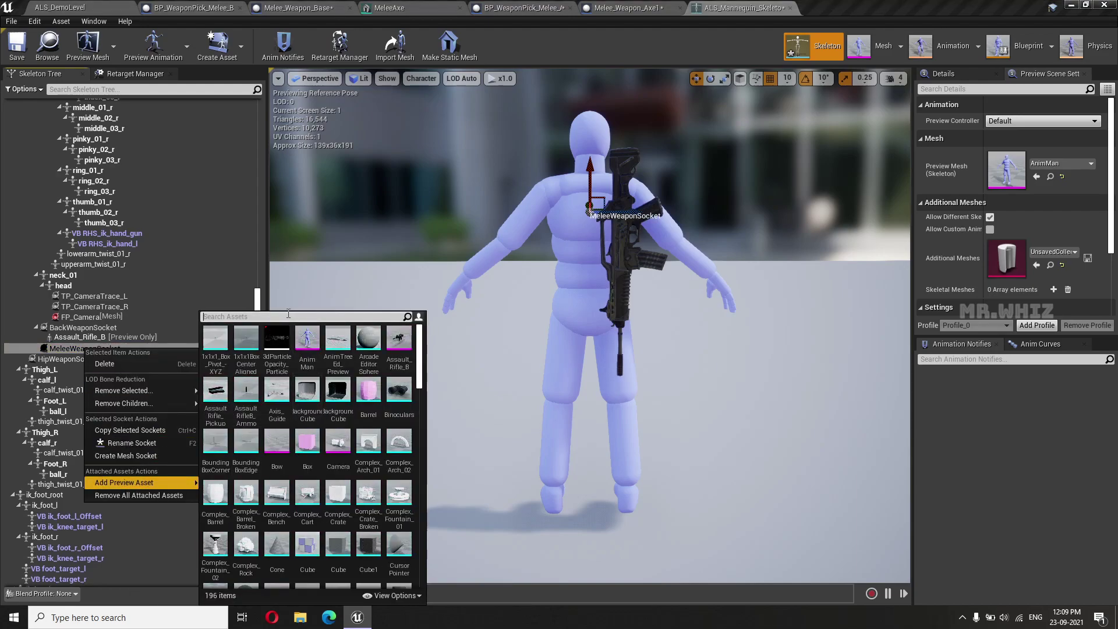
type("axe")
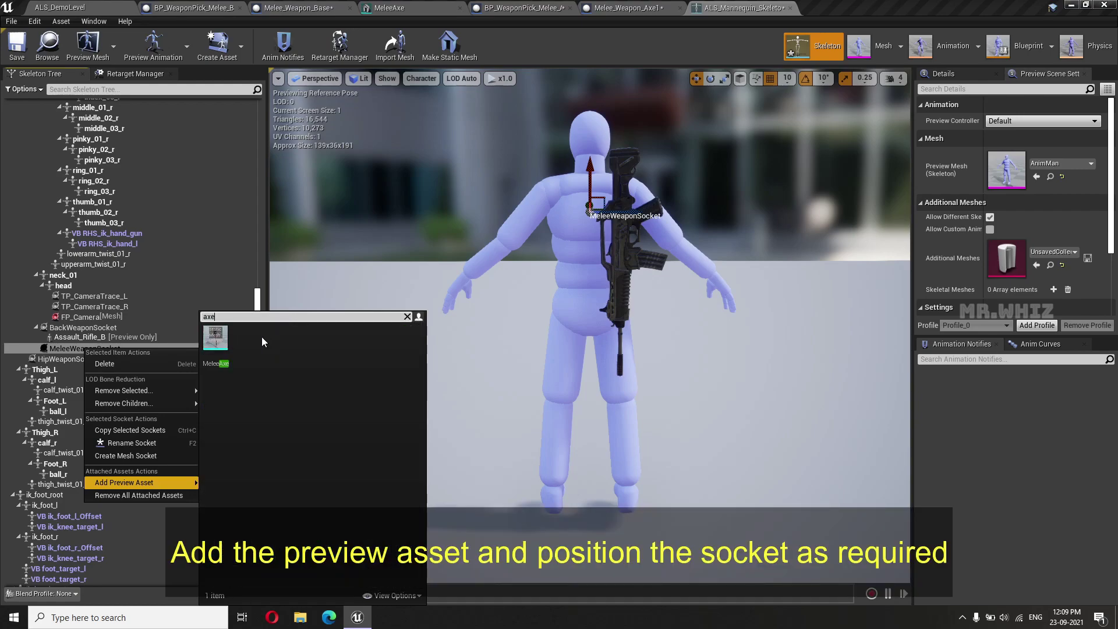
left_click(214, 345)
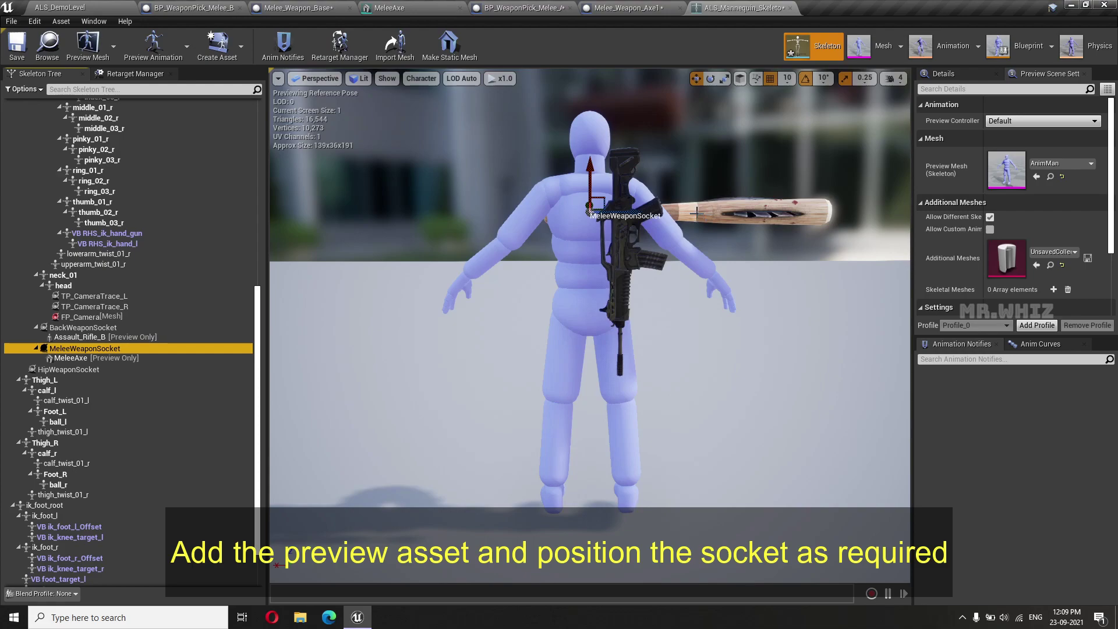
Step: Rotate the socket and move it down behind the mannequin's back
left_click(710, 78)
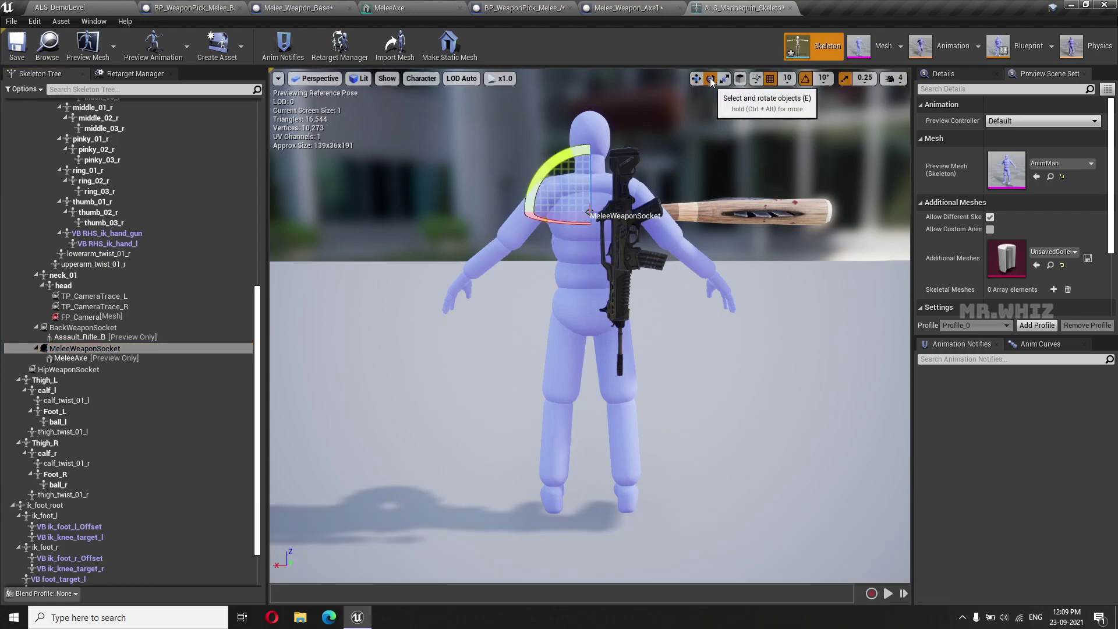
left_click_drag(558, 159, 554, 165)
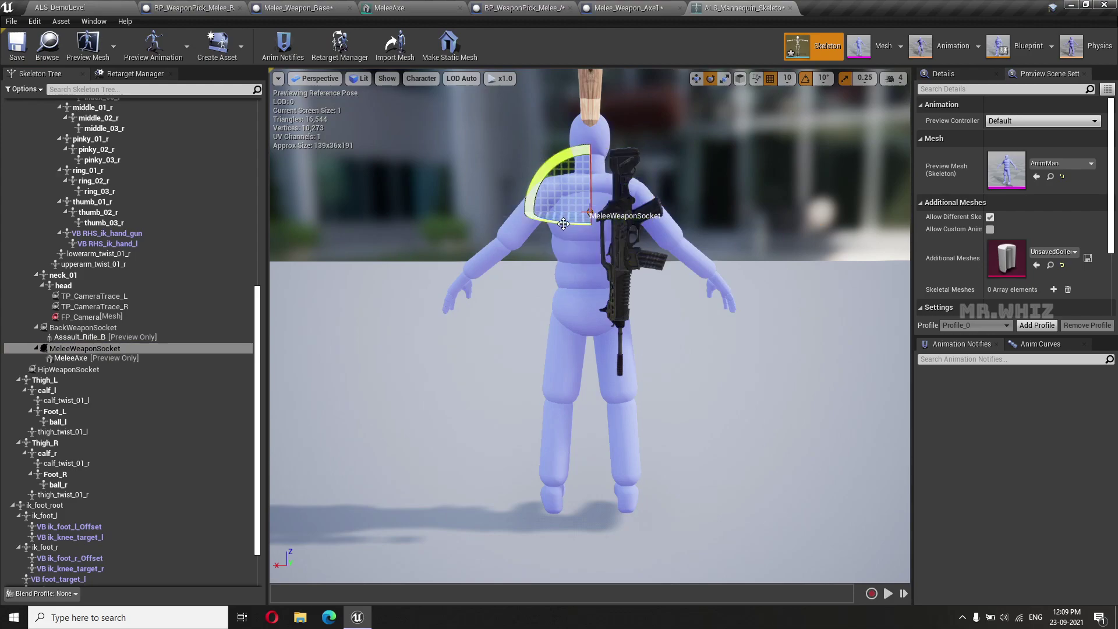
mouse_move(563, 223)
left_mouse_down()
mouse_move(609, 230)
mouse_move(556, 220)
left_mouse_up()
key("w")
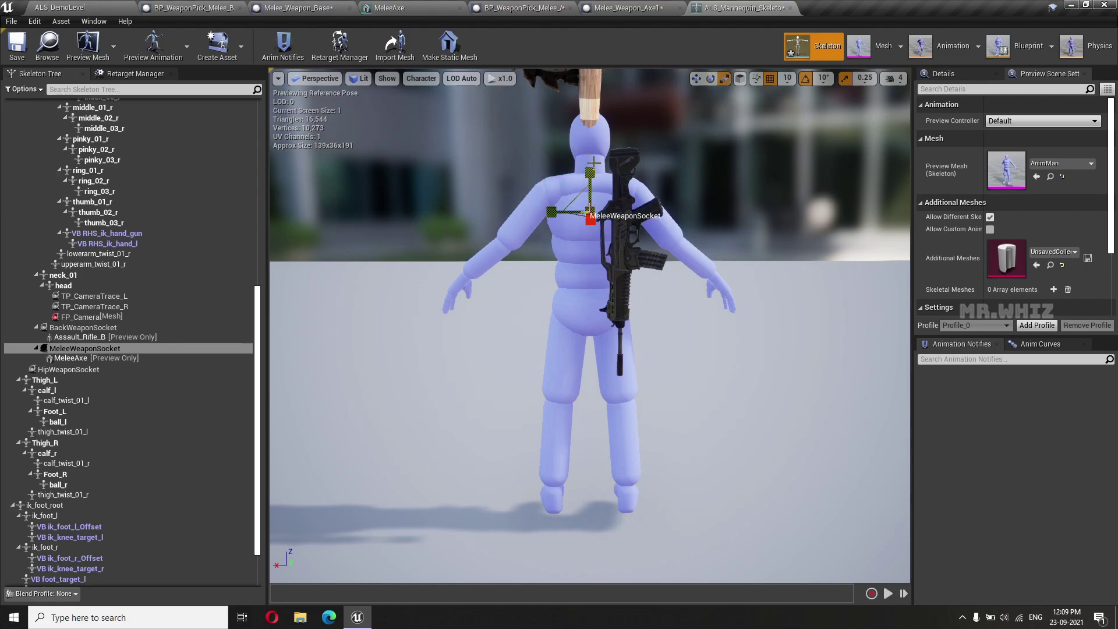
left_click_drag(590, 178, 578, 336)
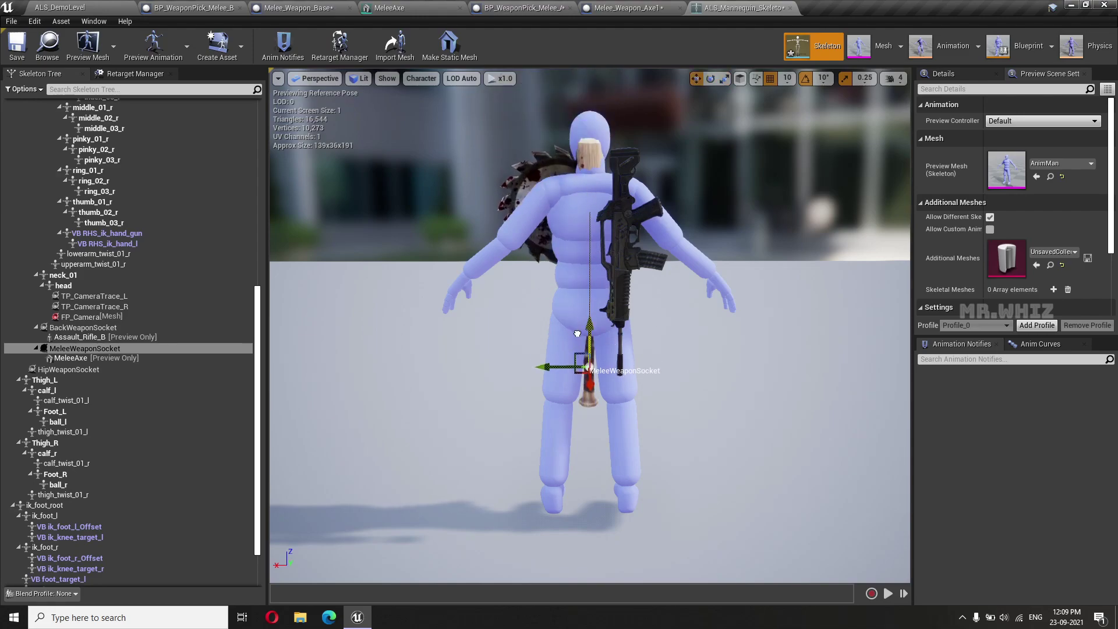
left_click_drag(567, 404, 526, 411)
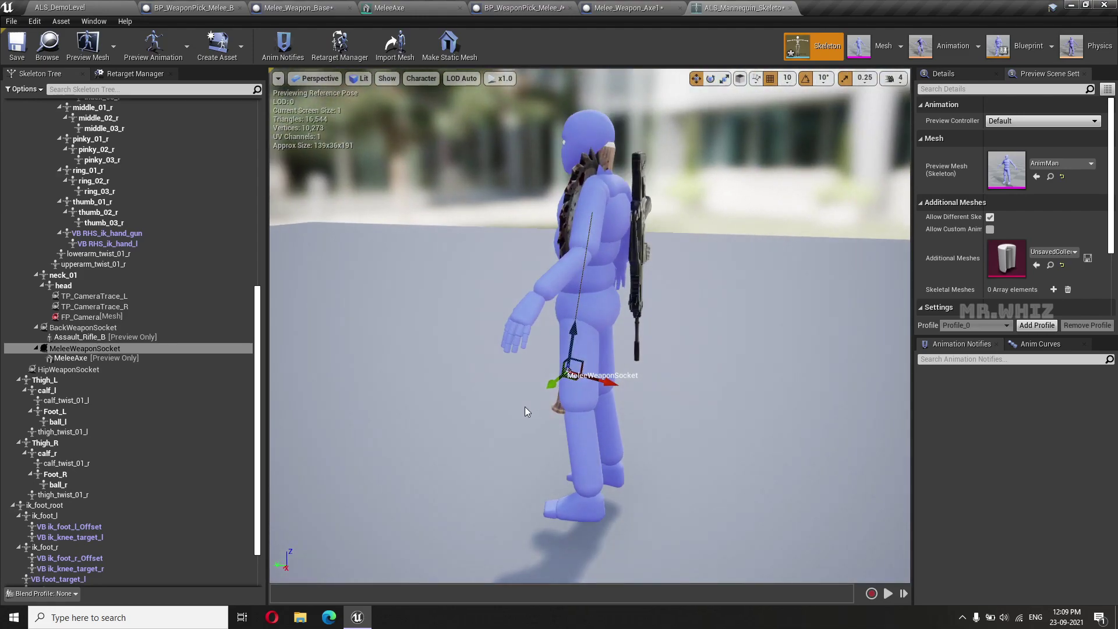
left_click_drag(569, 379, 686, 358)
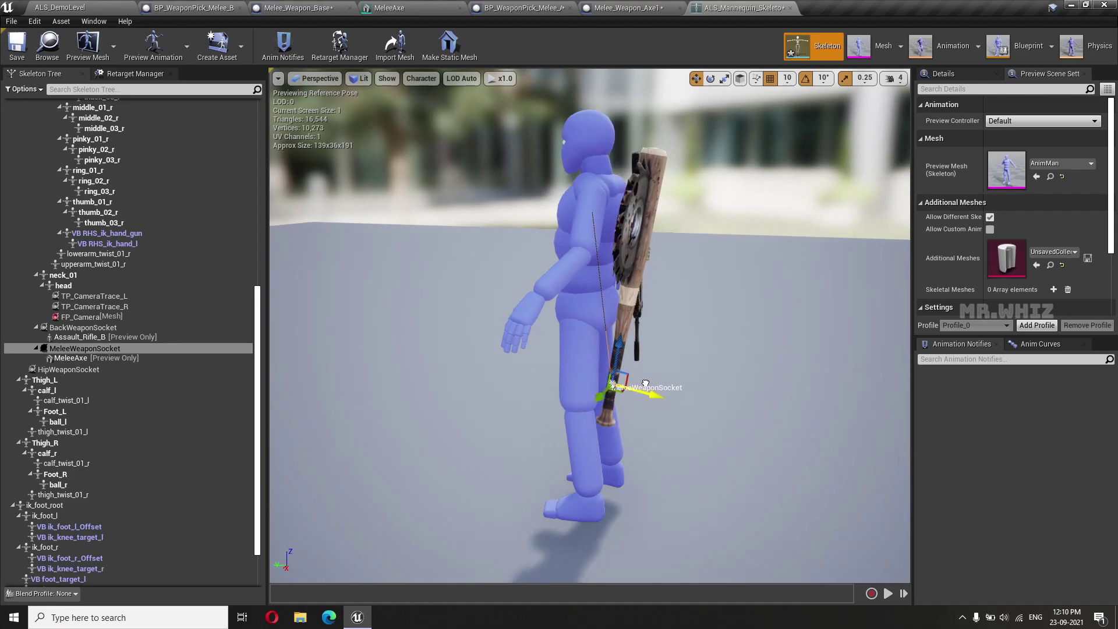
Step: Set MeleeWeaponSocket's Relative Scale X, Y and Z to 0.8
left_click(949, 75)
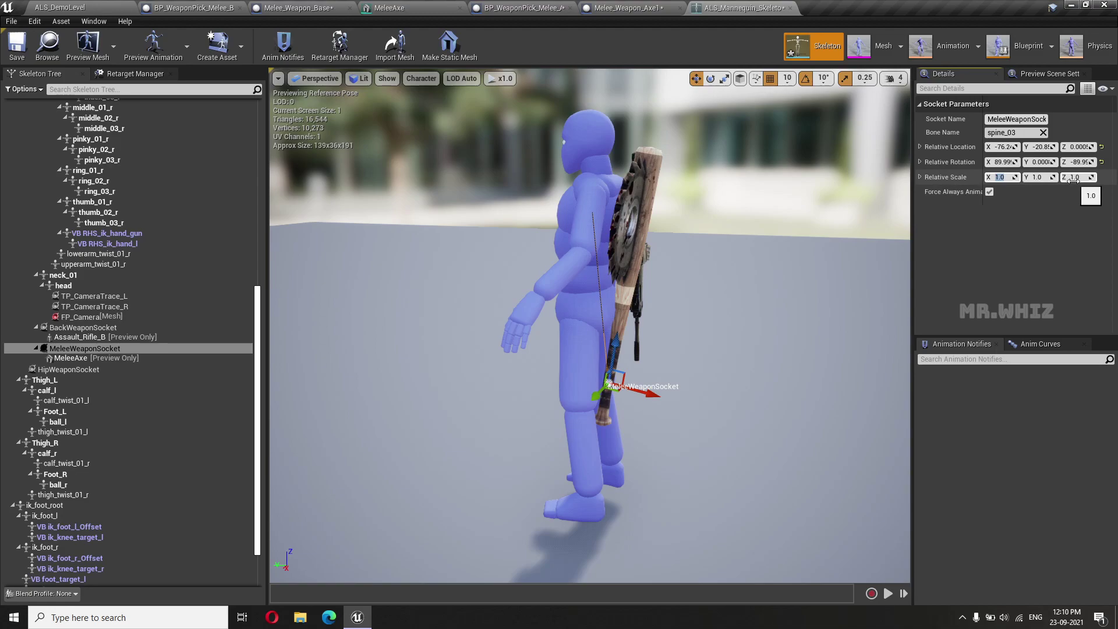
type("0.8")
key("Tab")
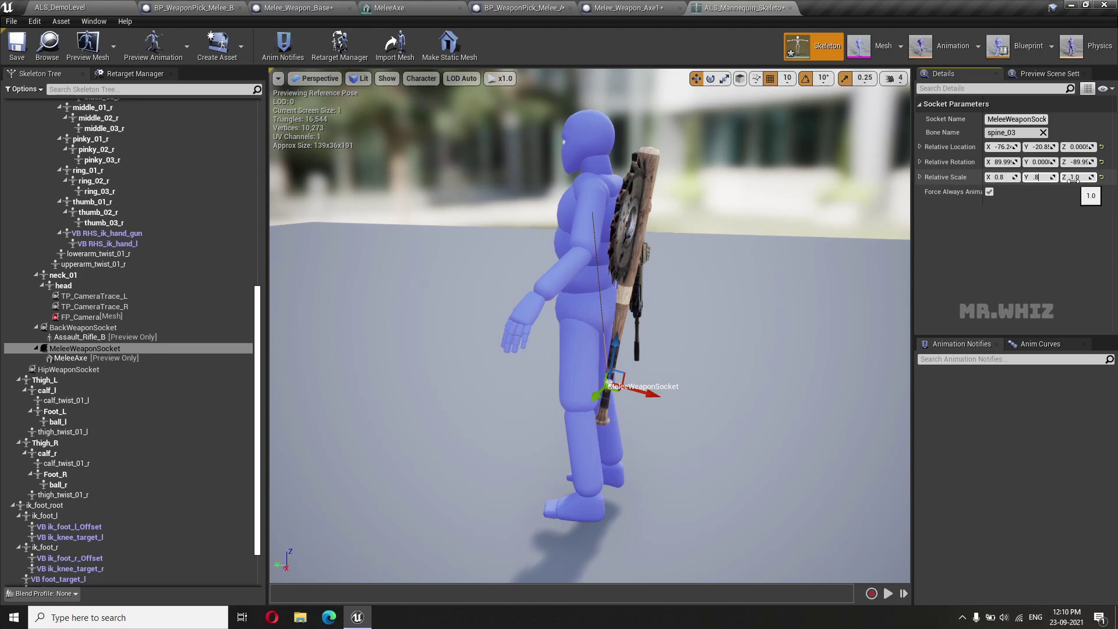
key("Tab")
type("0.8")
key("Return")
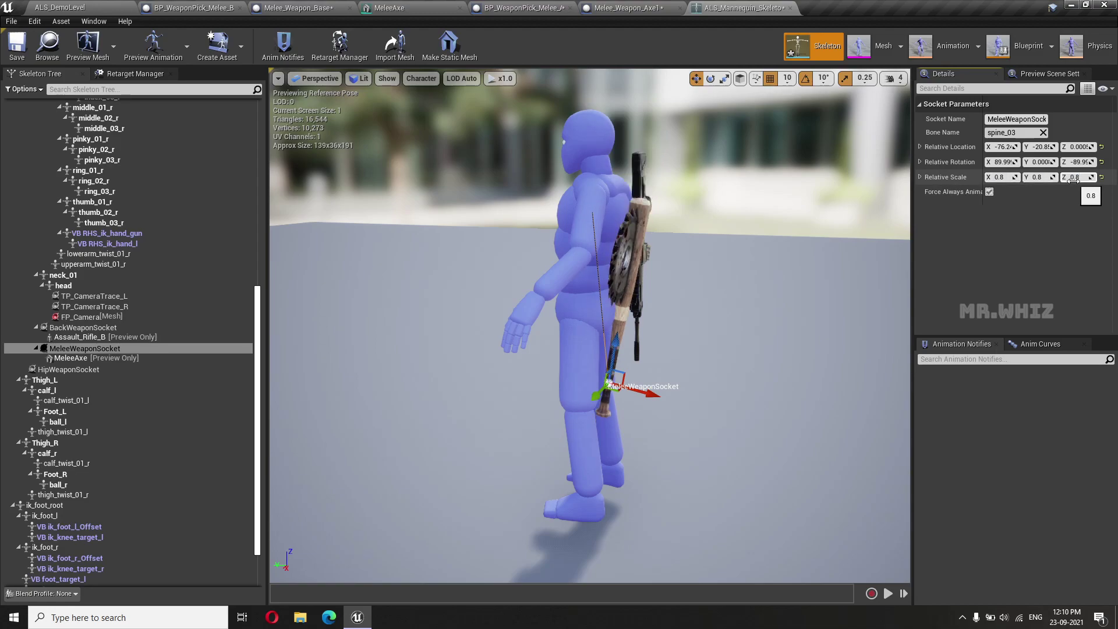
Step: Raise the axe up the back, tilt it about 10 degrees, and shift it sideways
left_click_drag(780, 381, 666, 385)
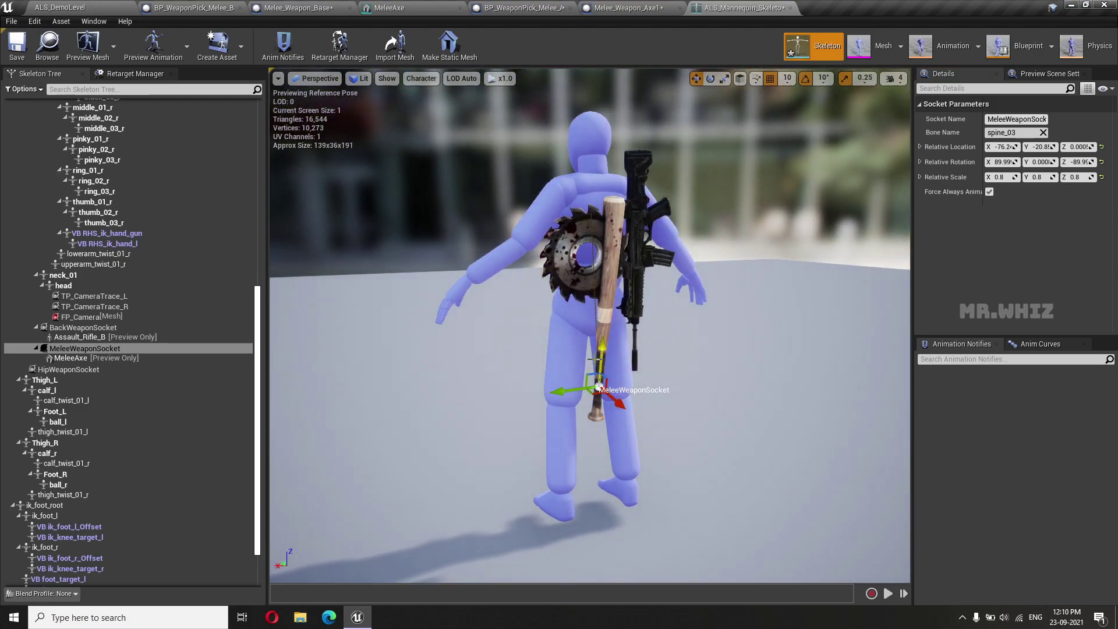
mouse_move(591, 360)
left_mouse_down()
mouse_move(582, 307)
mouse_move(533, 332)
left_mouse_up()
left_click_drag(728, 408, 728, 496)
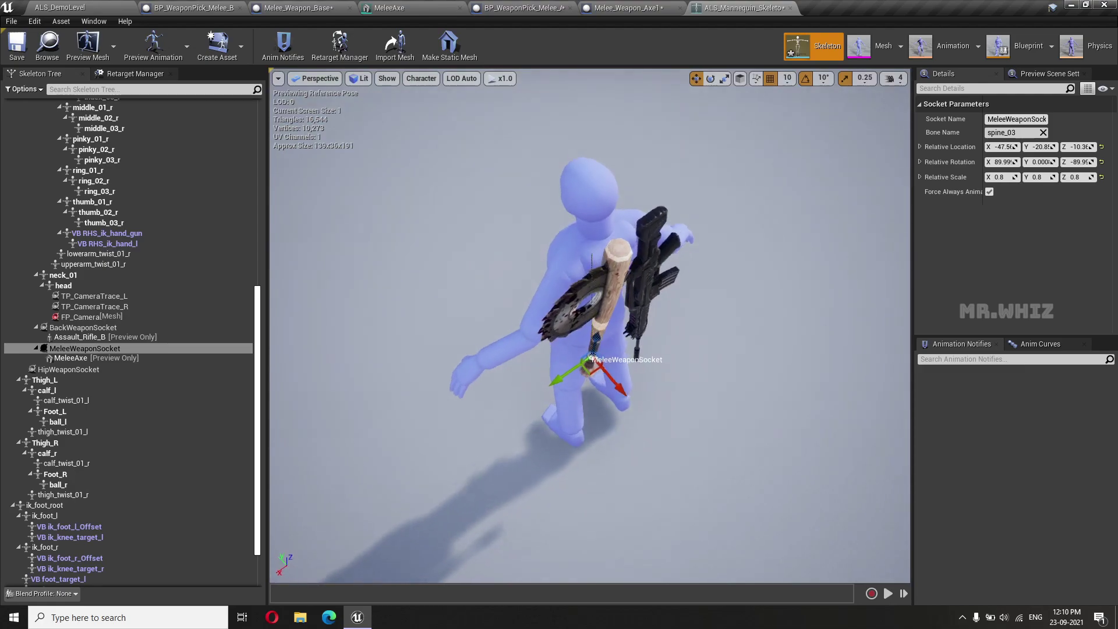
left_click_drag(728, 407, 786, 407)
key("e")
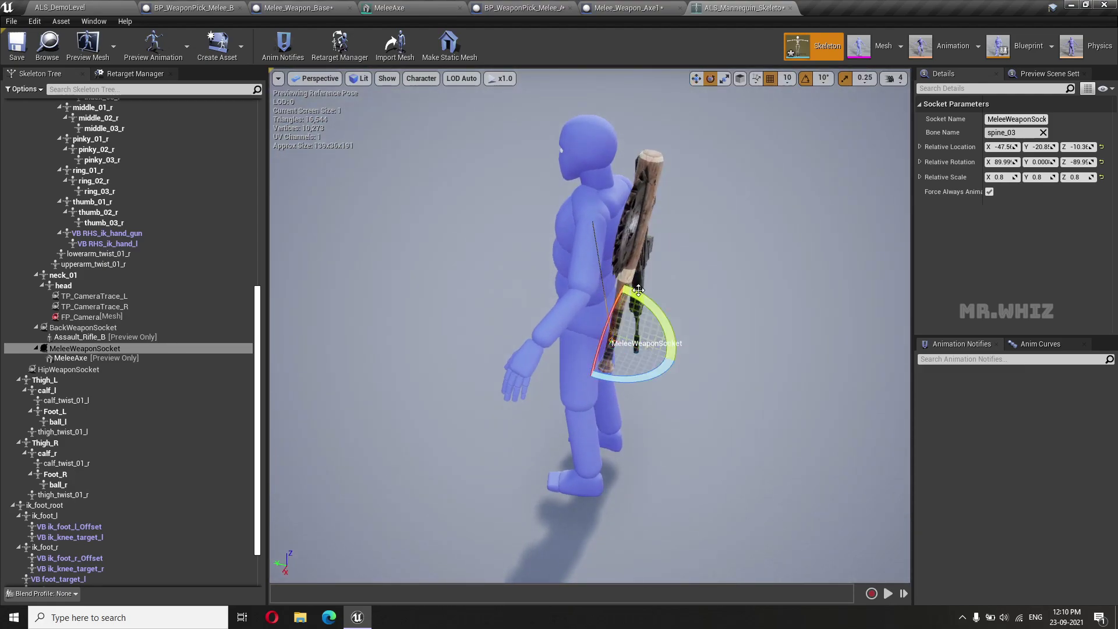
left_click_drag(639, 290, 679, 360)
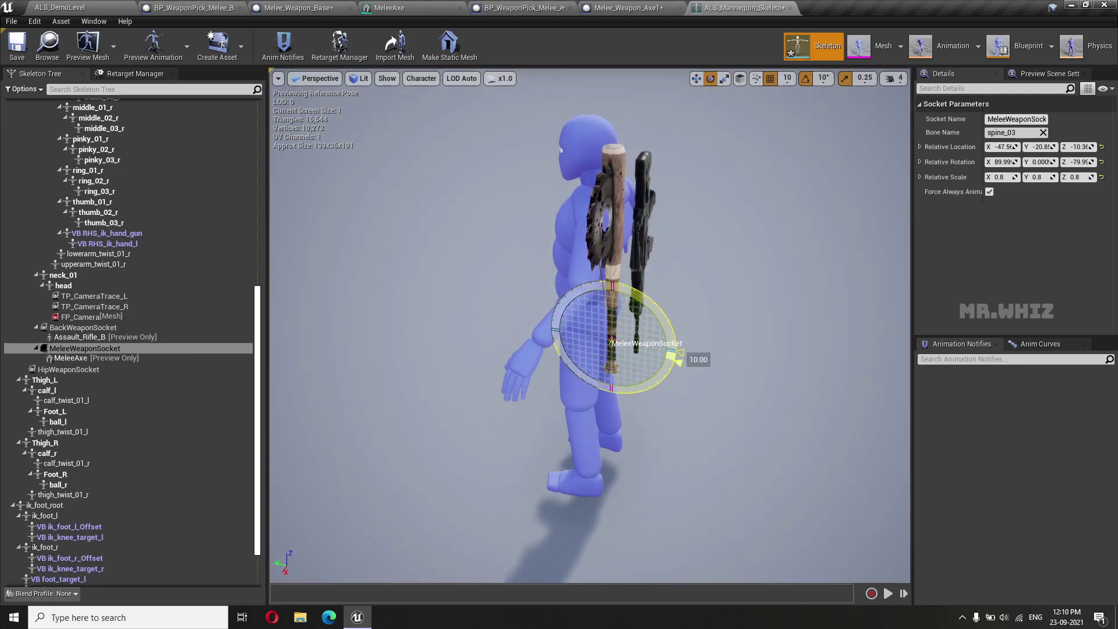
key("w")
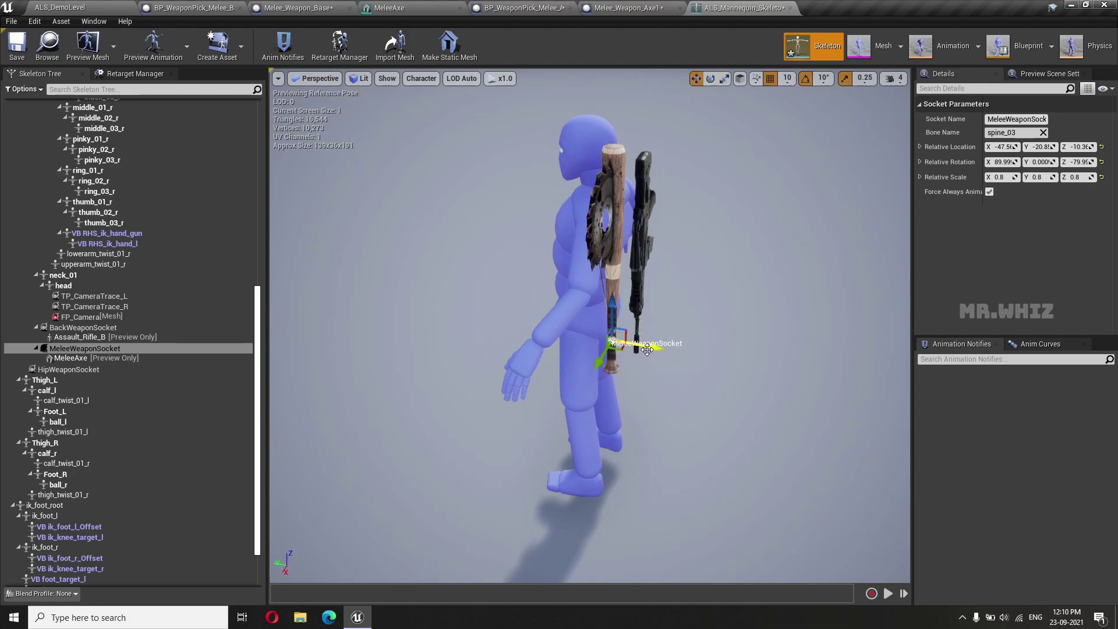
left_click_drag(650, 348, 660, 353)
mouse_move(730, 322)
left_mouse_down()
mouse_move(844, 292)
mouse_move(617, 306)
left_mouse_up()
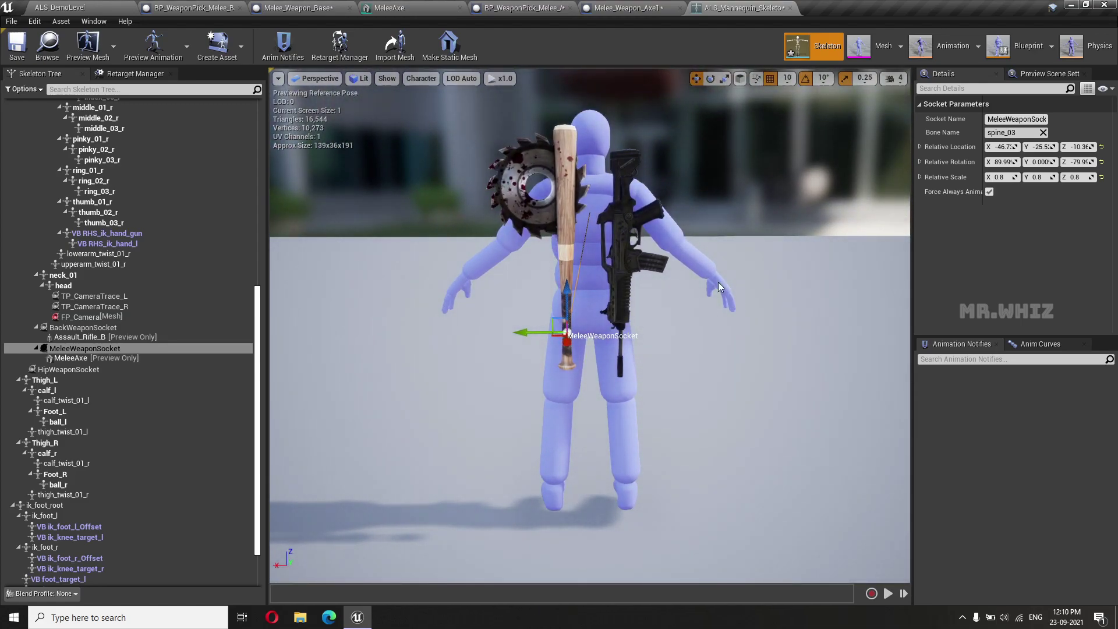
Step: Save the ALS_Mannequin_Skeleton asset
left_click(13, 50)
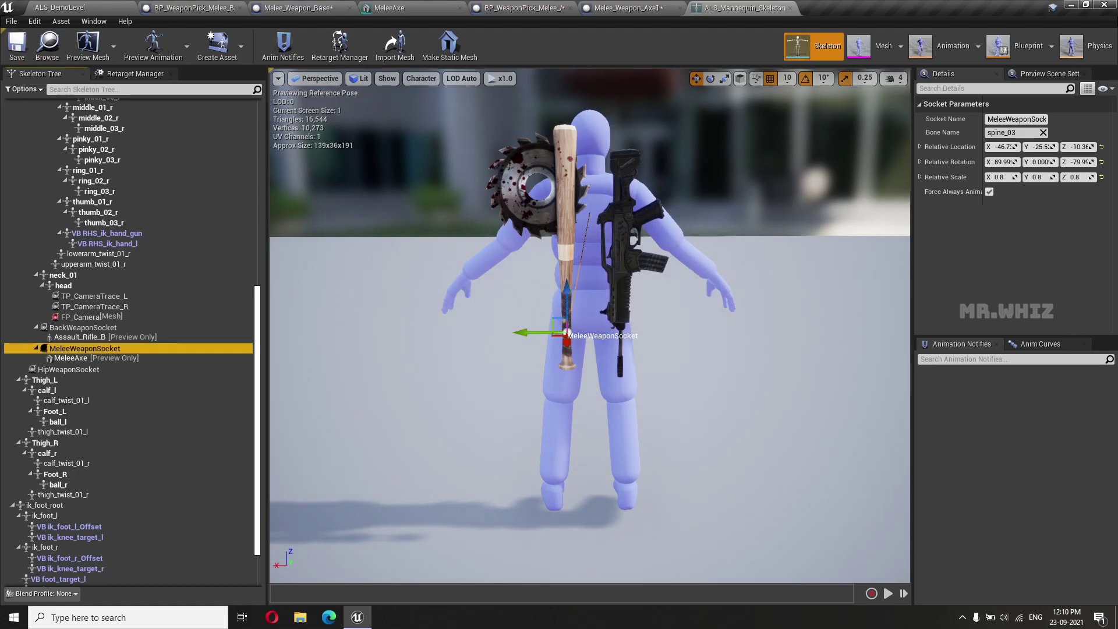
scroll(169, 371, "up", 10)
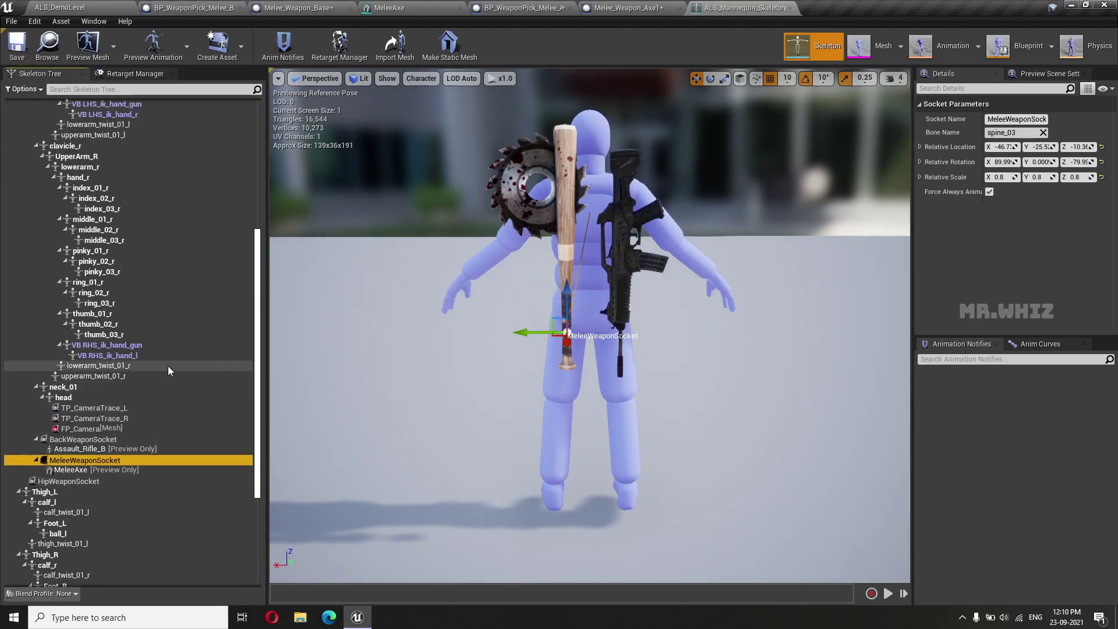
scroll(168, 370, "up", 5)
scroll(168, 371, "down", 6)
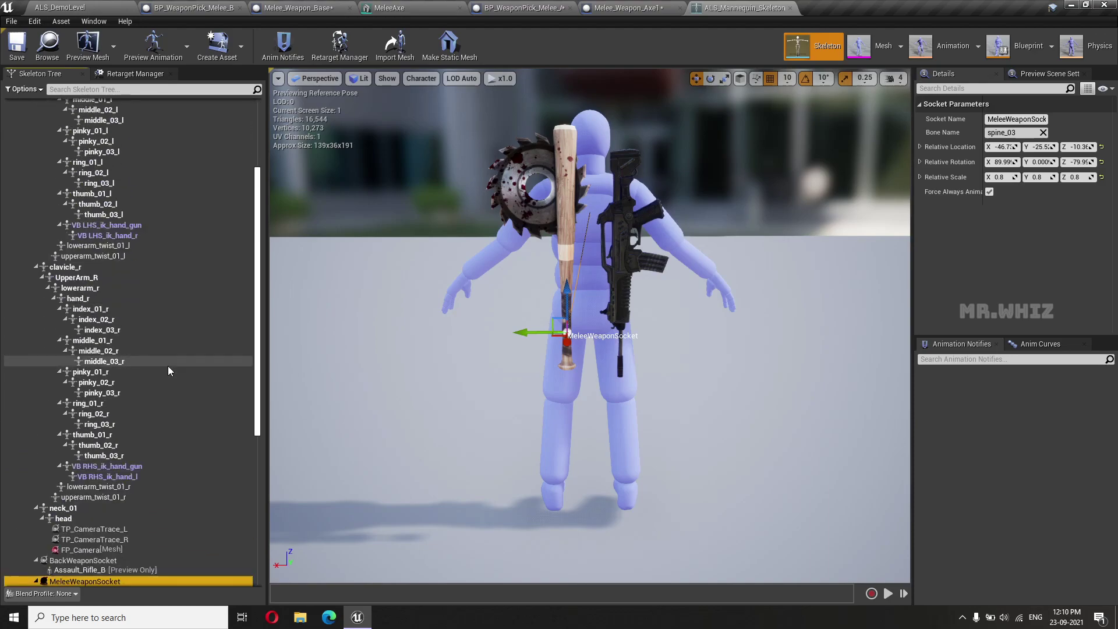
scroll(168, 366, "down", 1)
scroll(168, 366, "down", 1)
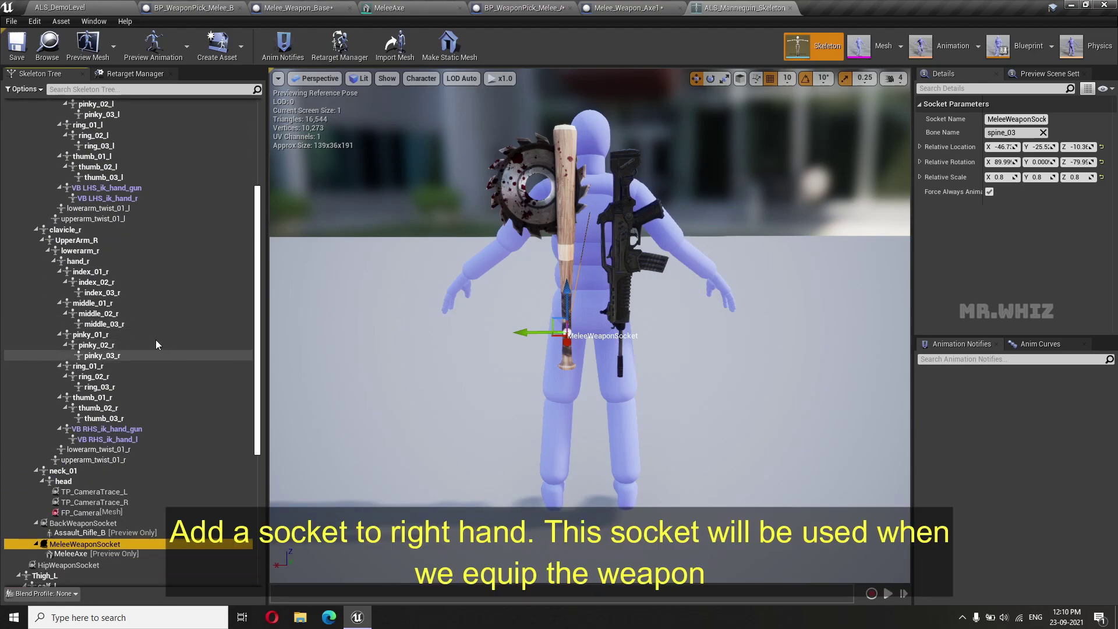
Step: Add a socket to the hand_r bone and name it MeleeWeaponHand
left_click(84, 263)
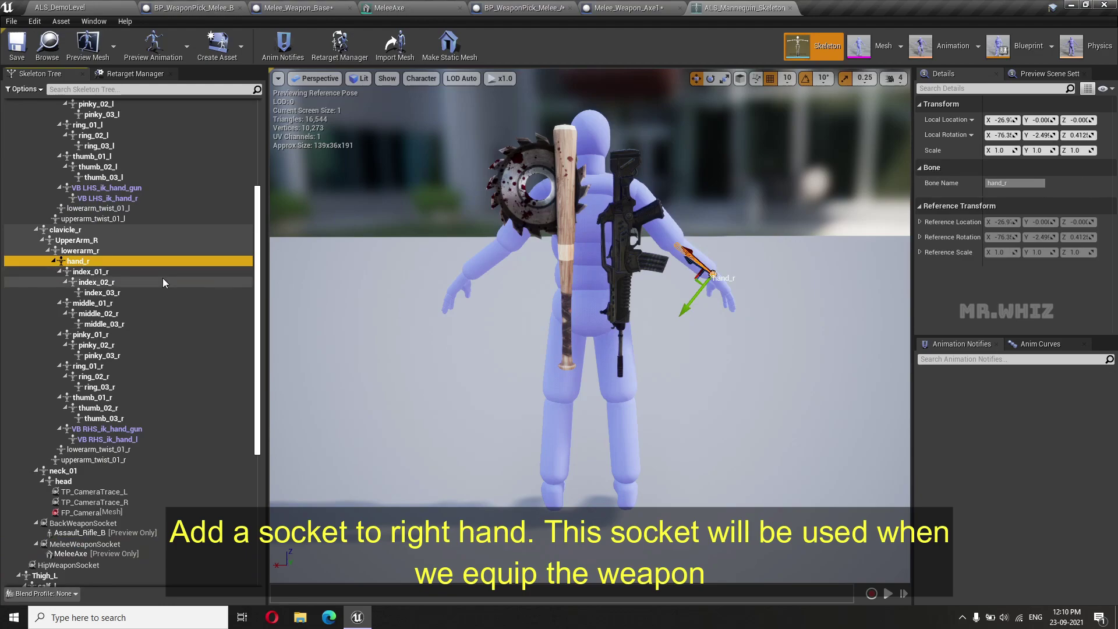
right_click(83, 261)
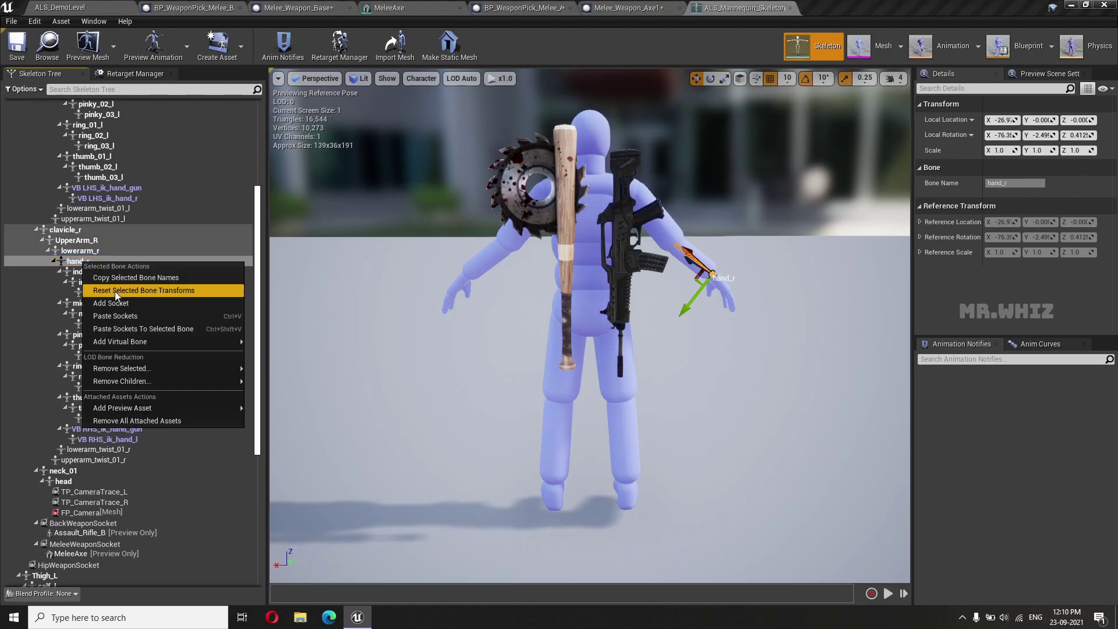
left_click(116, 303)
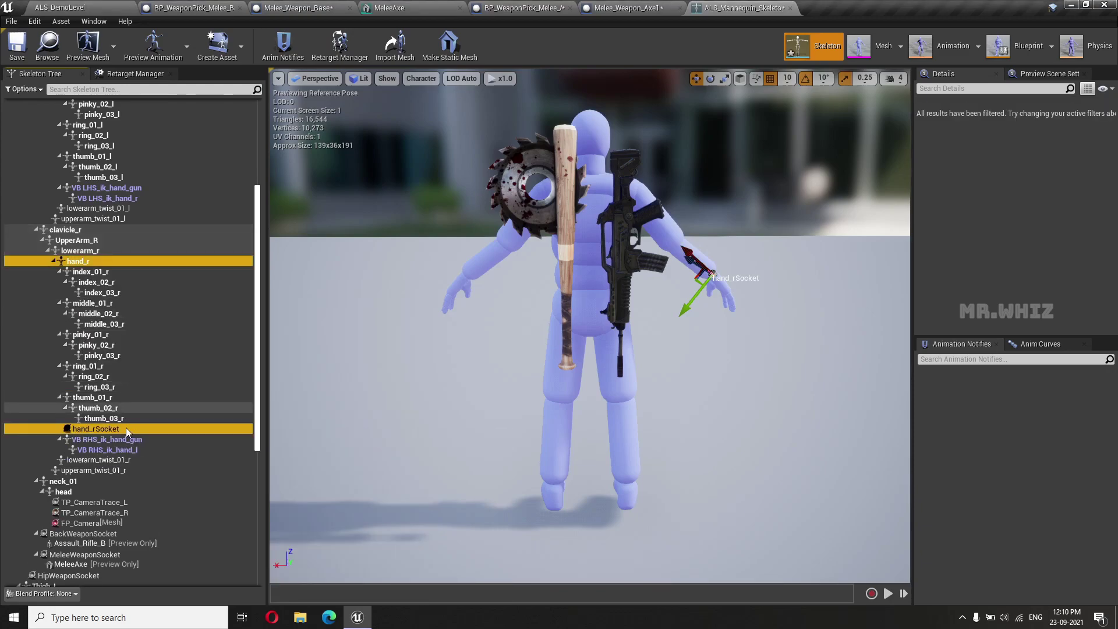
left_click(97, 429)
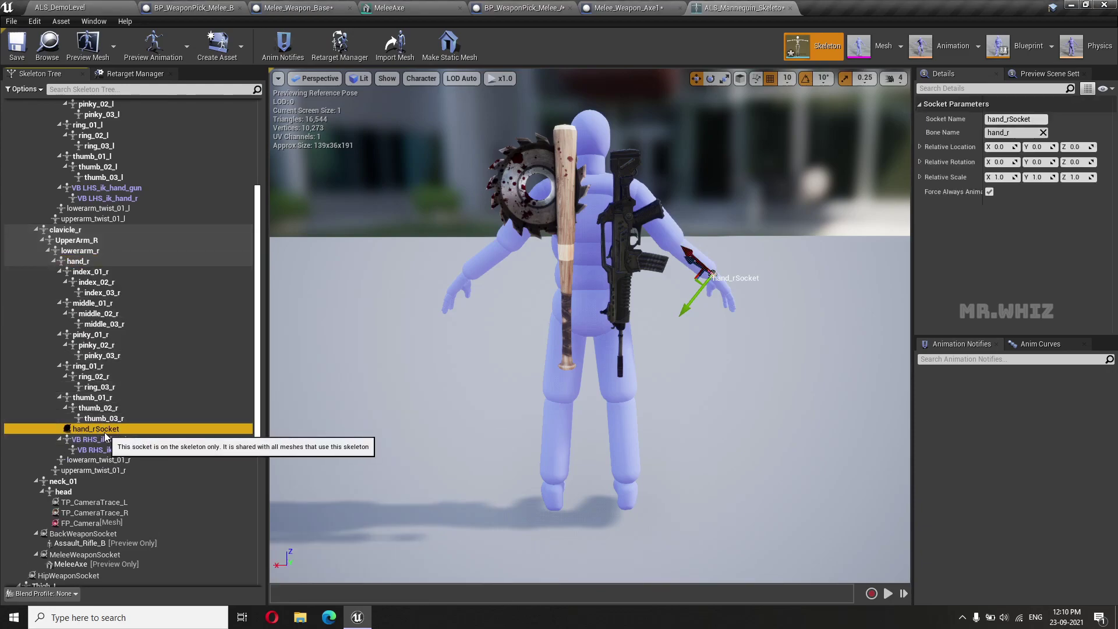
left_click(104, 431)
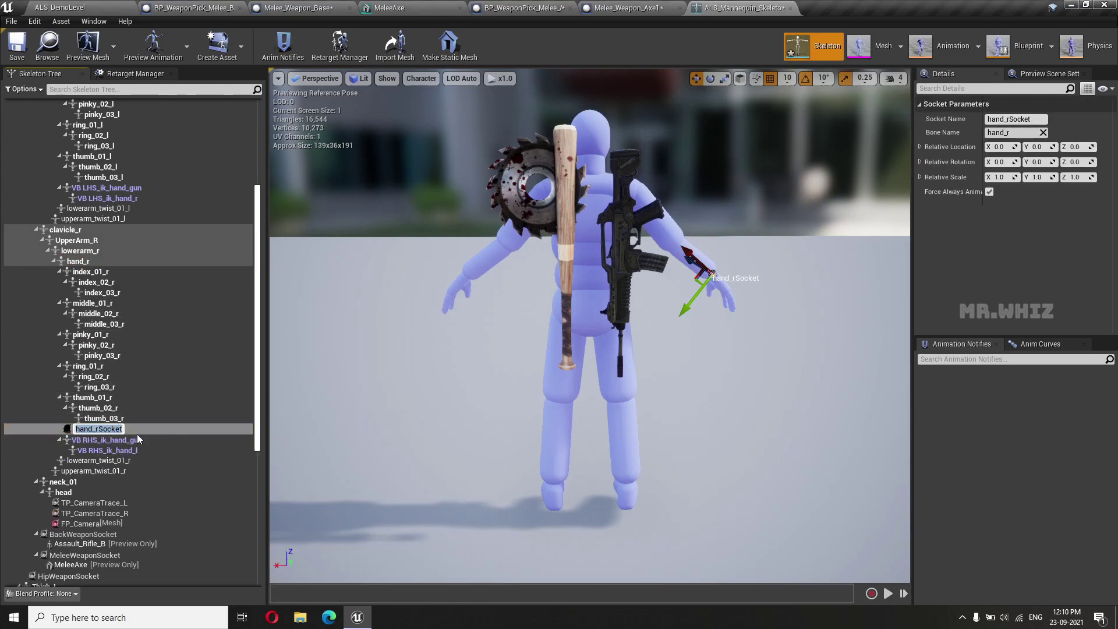
type("MeleeWeaponHand")
key("Return")
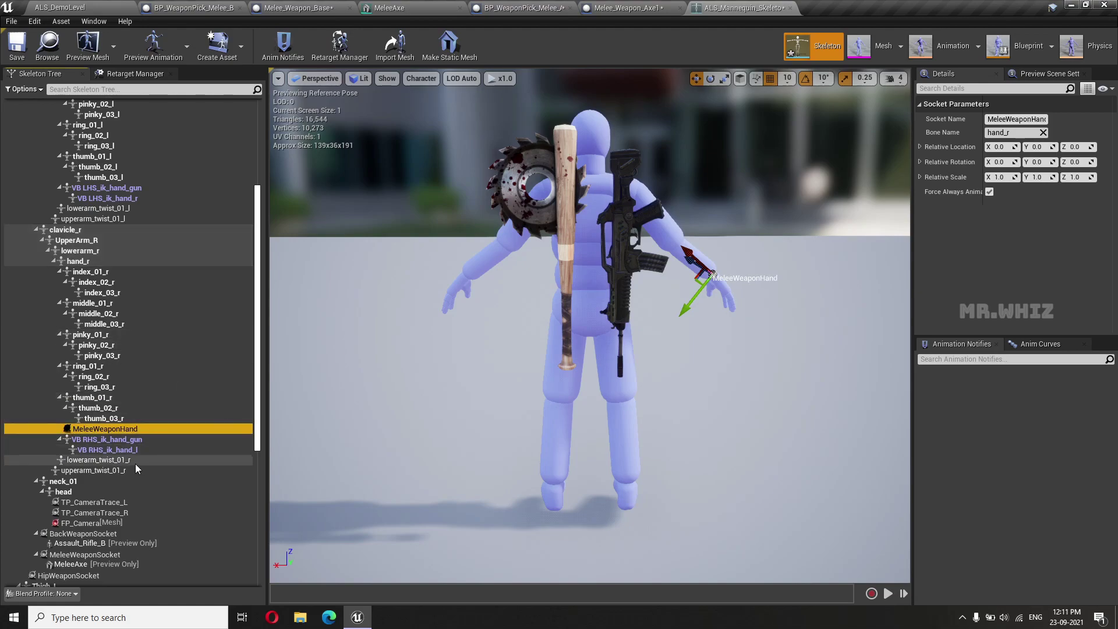
mouse_move(784, 404)
left_mouse_down()
mouse_move(466, 402)
mouse_move(742, 392)
left_mouse_up()
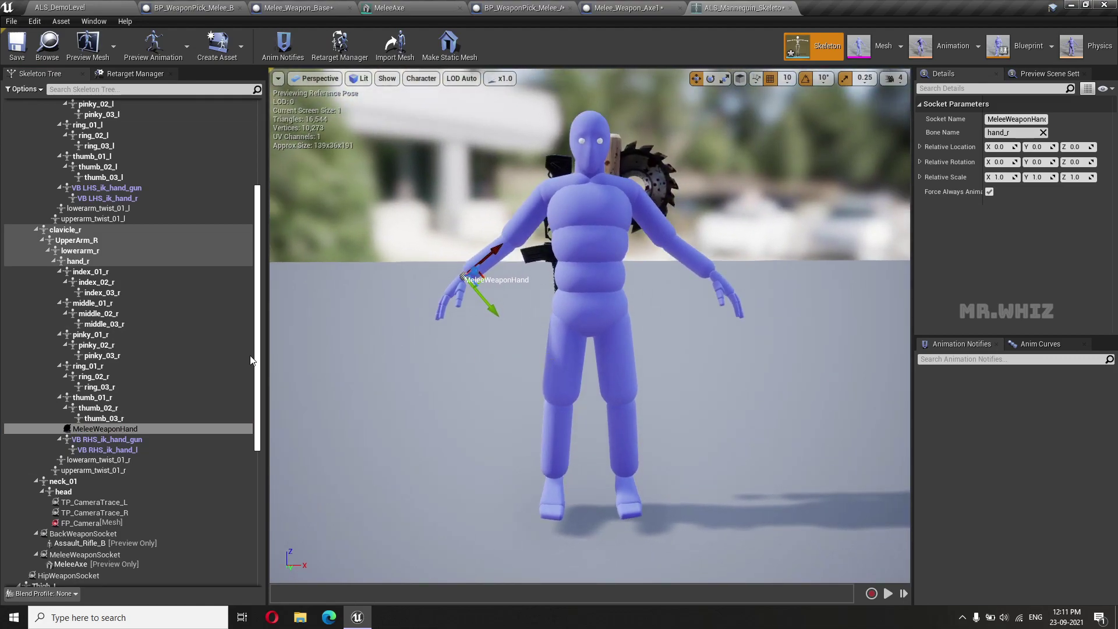
Step: Attach MeleeAxe as a preview asset on MeleeWeaponHand
right_click(106, 431)
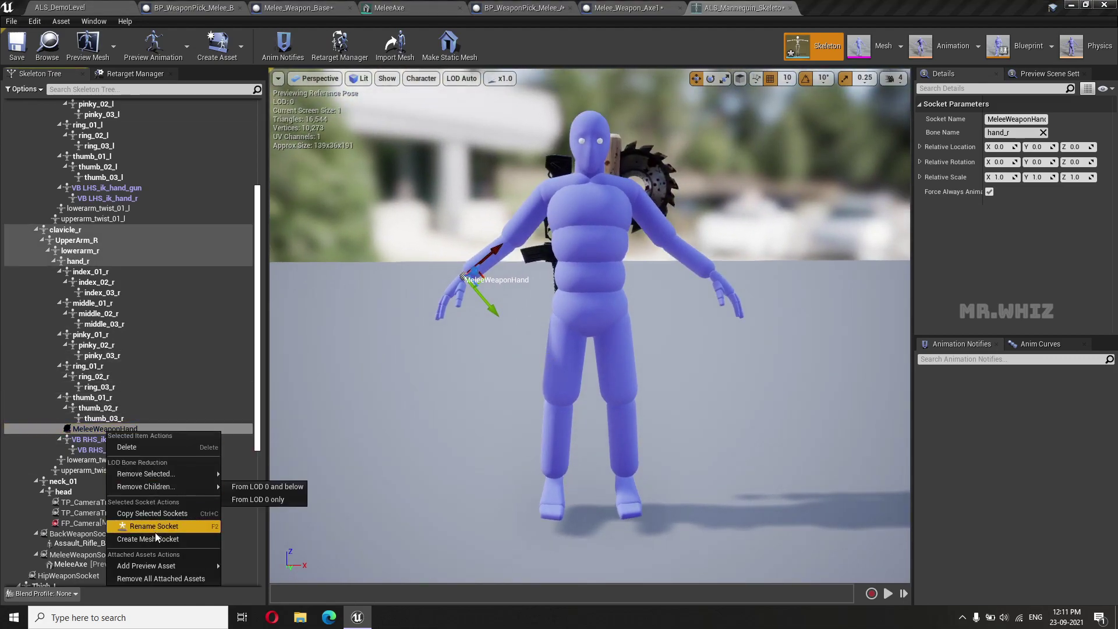
mouse_move(156, 567)
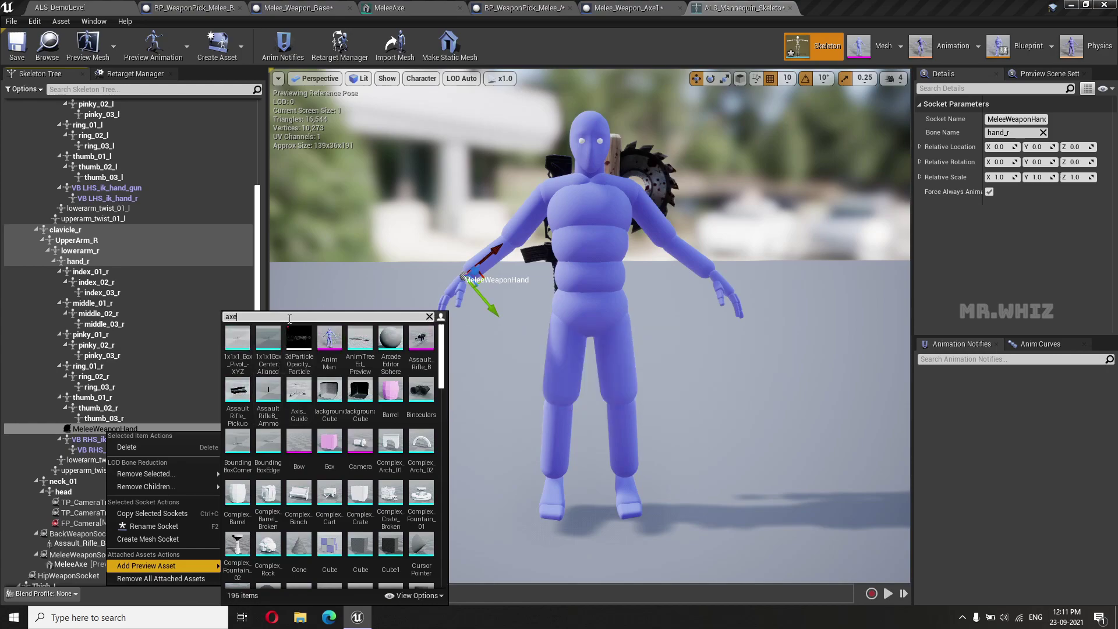
left_click(243, 338)
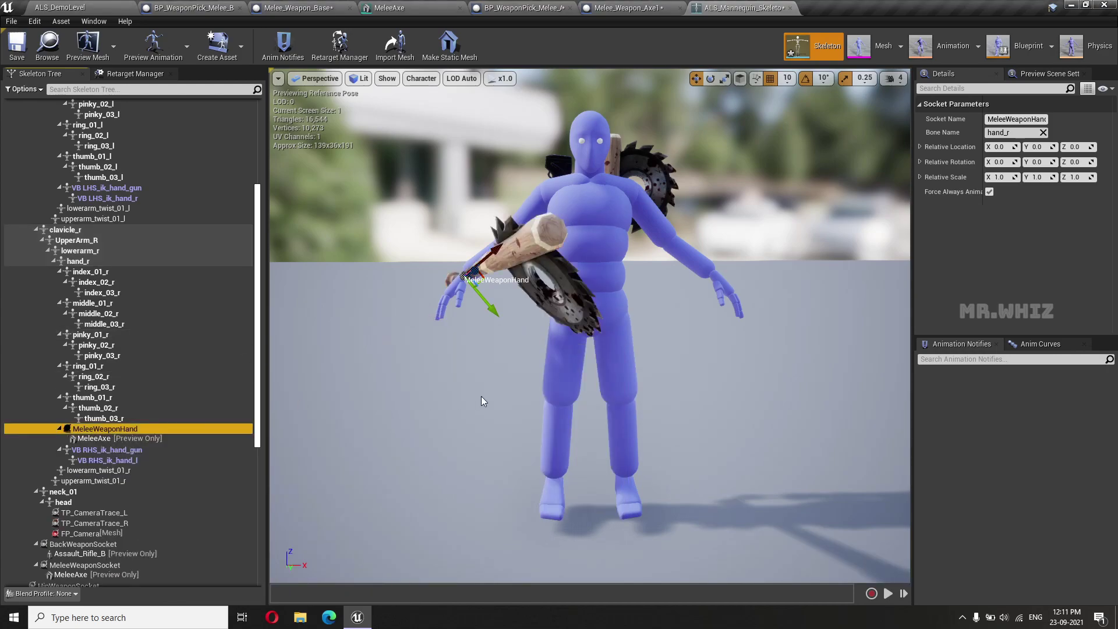
Step: Move MeleeWeaponHand to about X -10.4, Y 4.93, Z 0 so the axe sits in the hand
left_click_drag(481, 397, 476, 344)
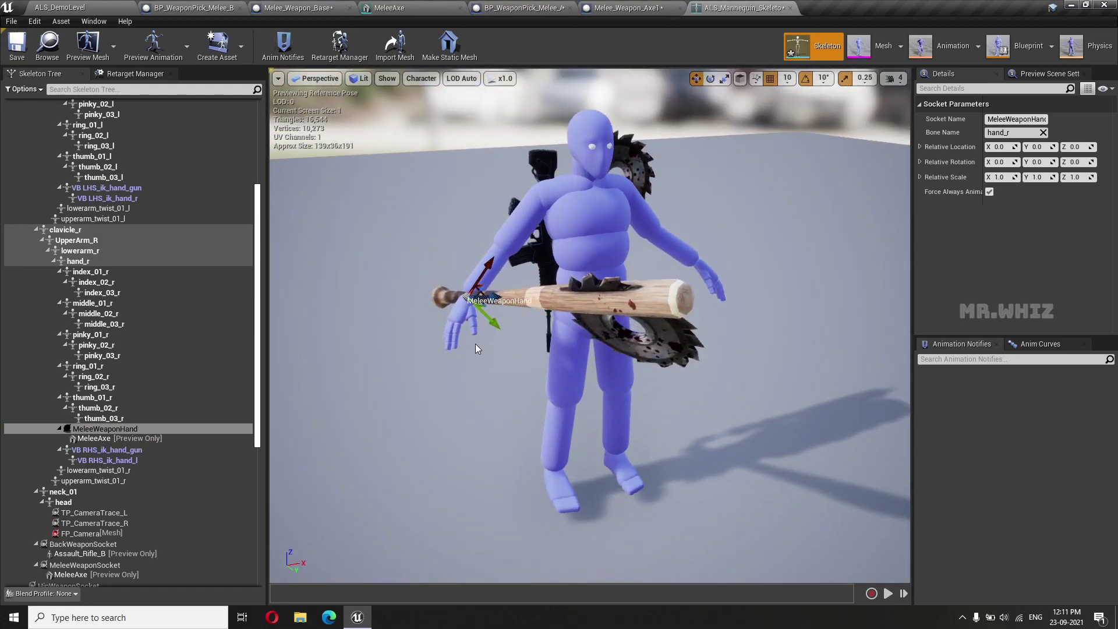
left_click_drag(488, 269, 476, 304)
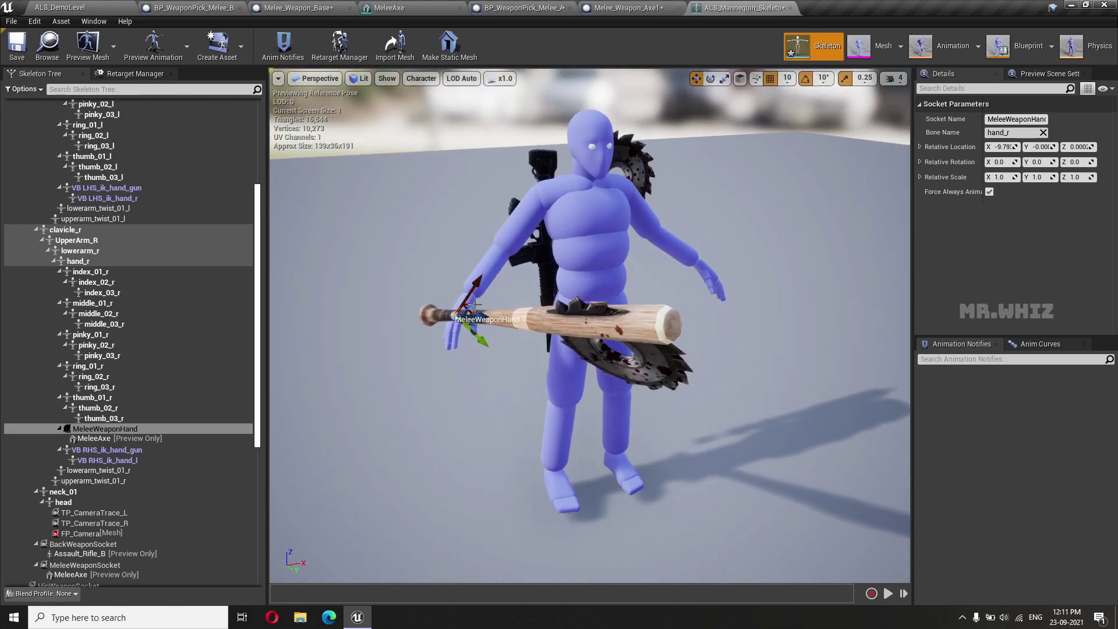
left_click_drag(474, 347, 501, 358)
left_click_drag(430, 334, 435, 339)
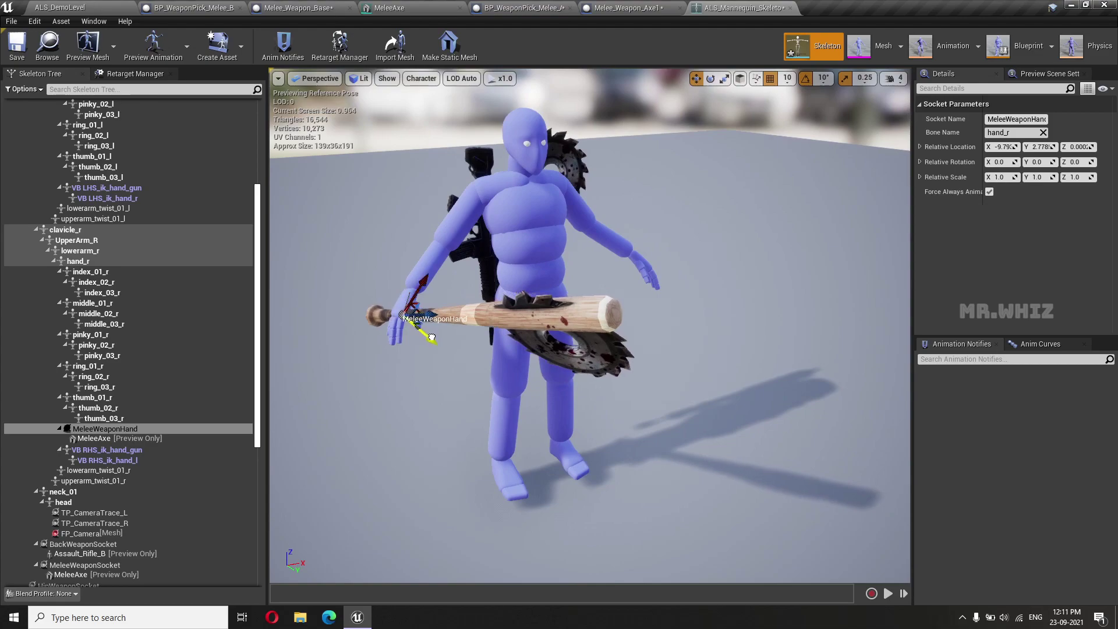
left_click_drag(421, 294, 423, 296)
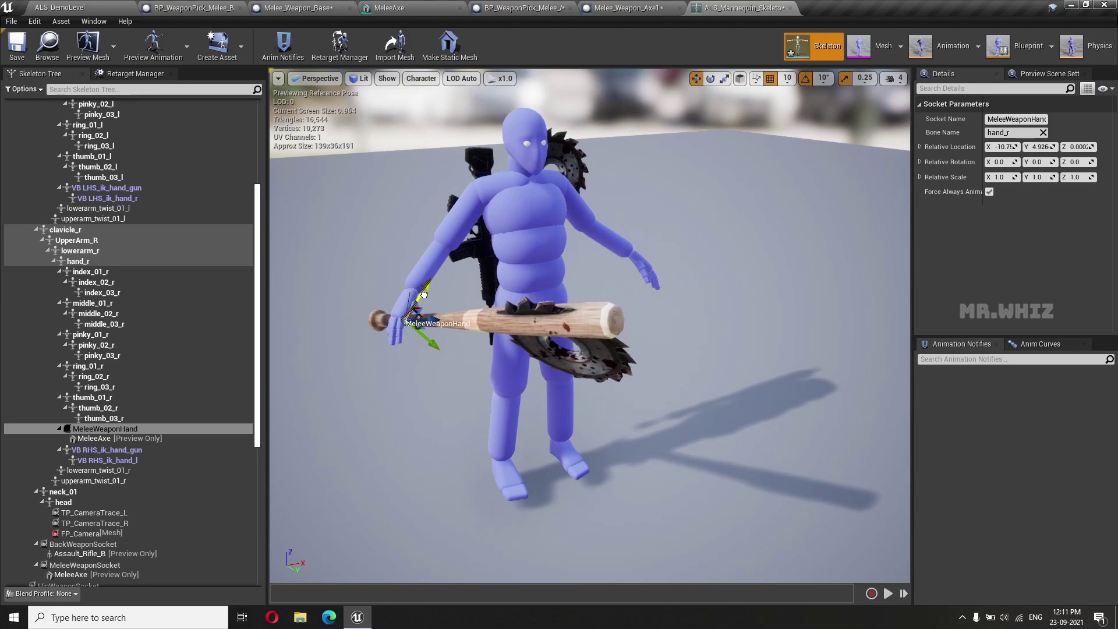
left_click_drag(589, 350, 606, 355)
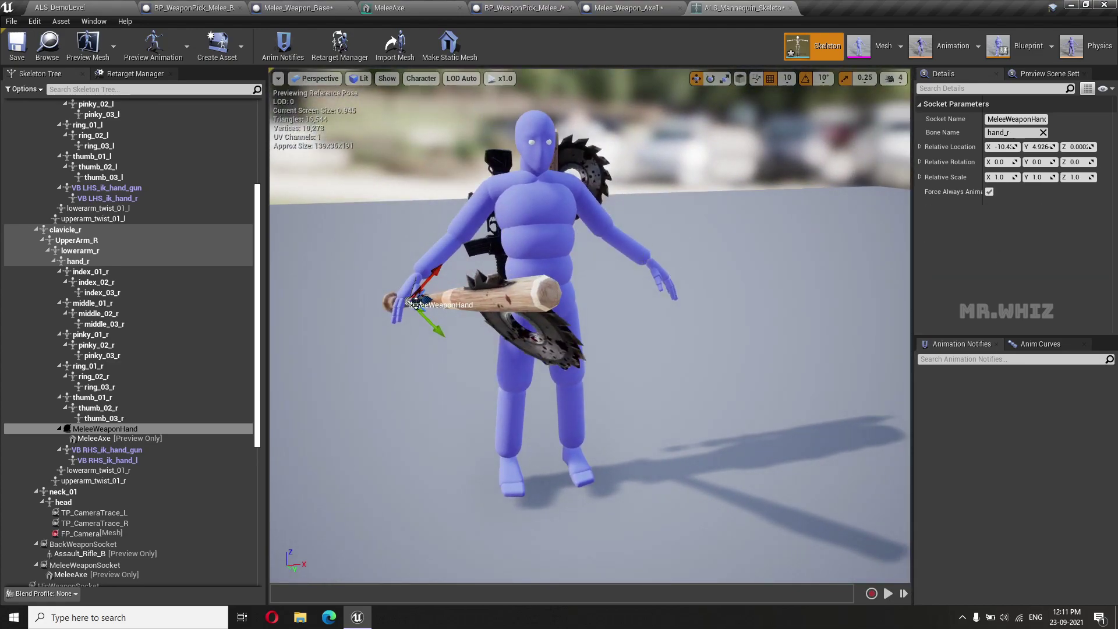
Step: Remove all attached preview weapons from the mannequin's MeleeWeaponHand socket
right_click(121, 428)
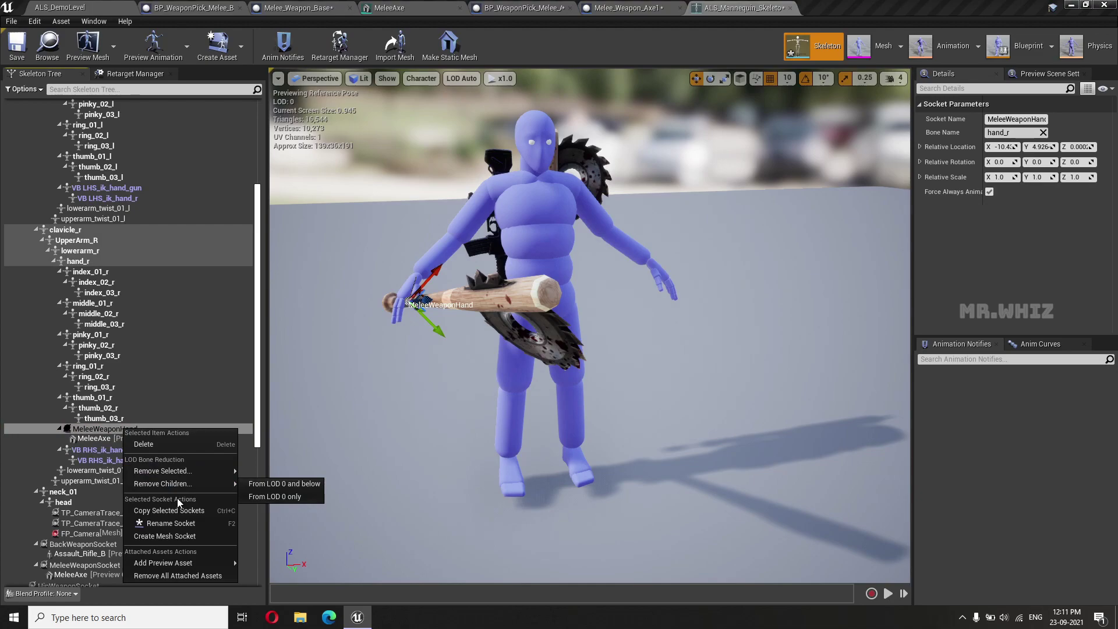
left_click(163, 576)
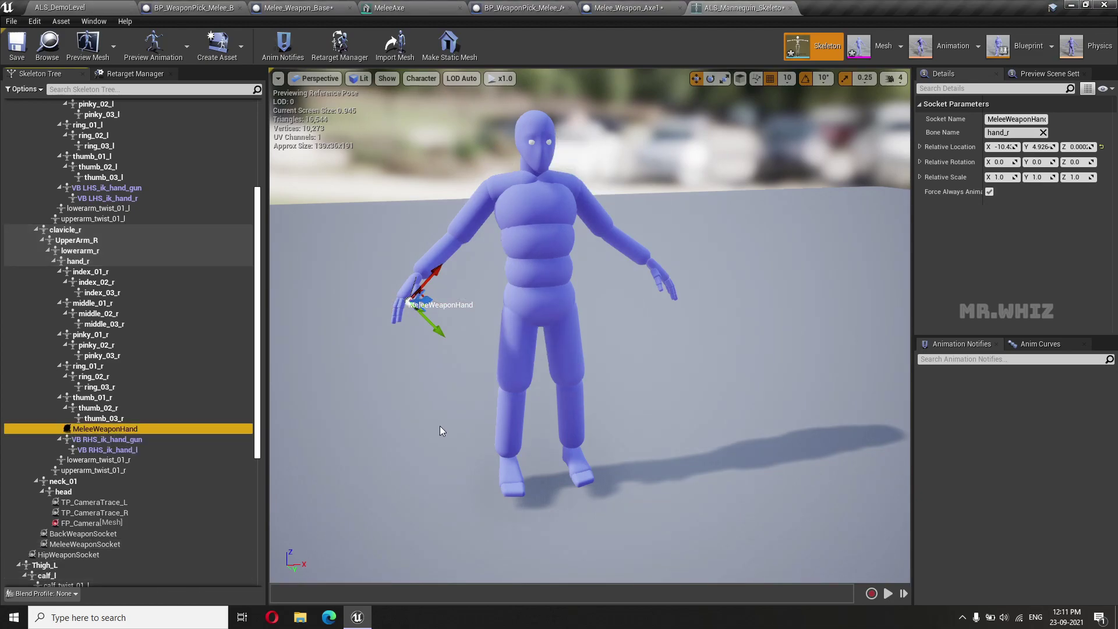
left_click(92, 8)
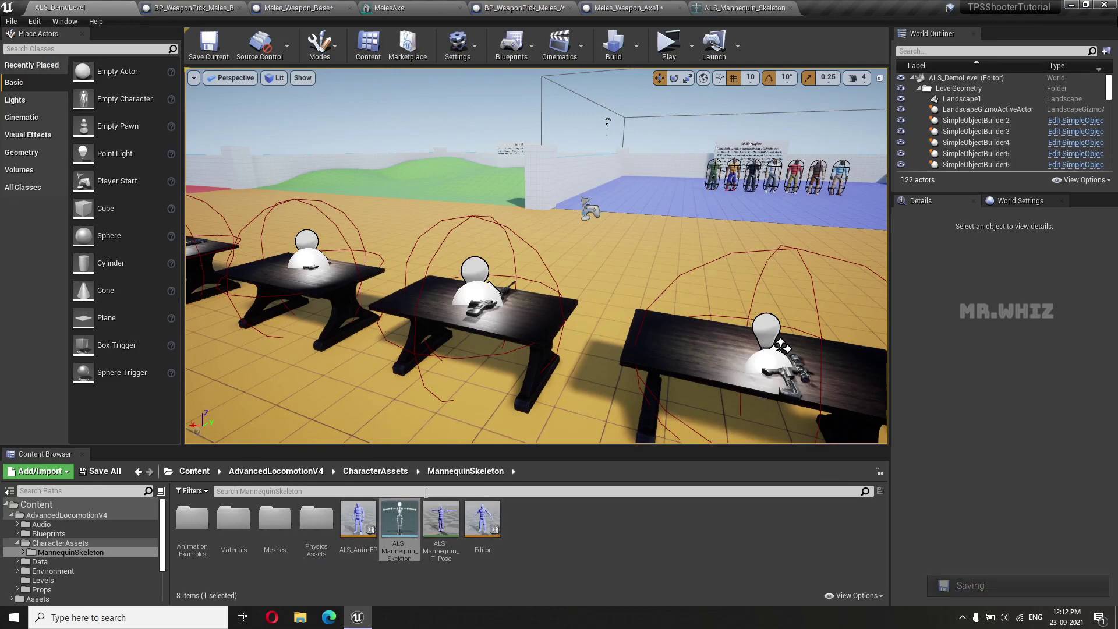
Step: Open the PlayerCharacter blueprint from AdvancedLocomotionV4 > Blueprints > CharacterLogic and view its Weapon Graph
left_click(258, 472)
double_click(233, 518)
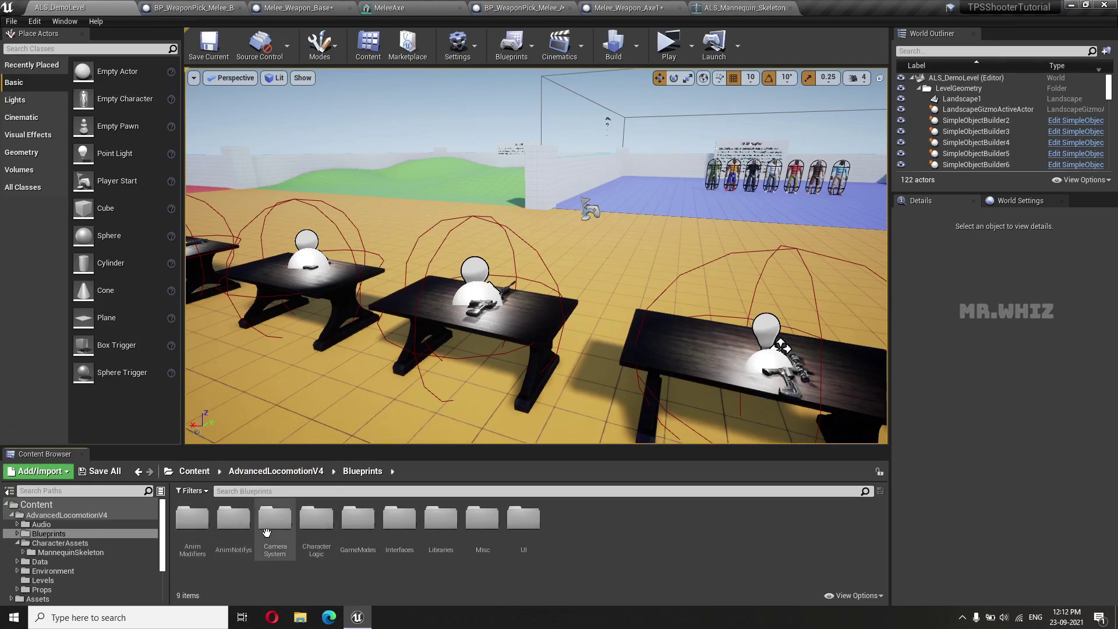
double_click(316, 518)
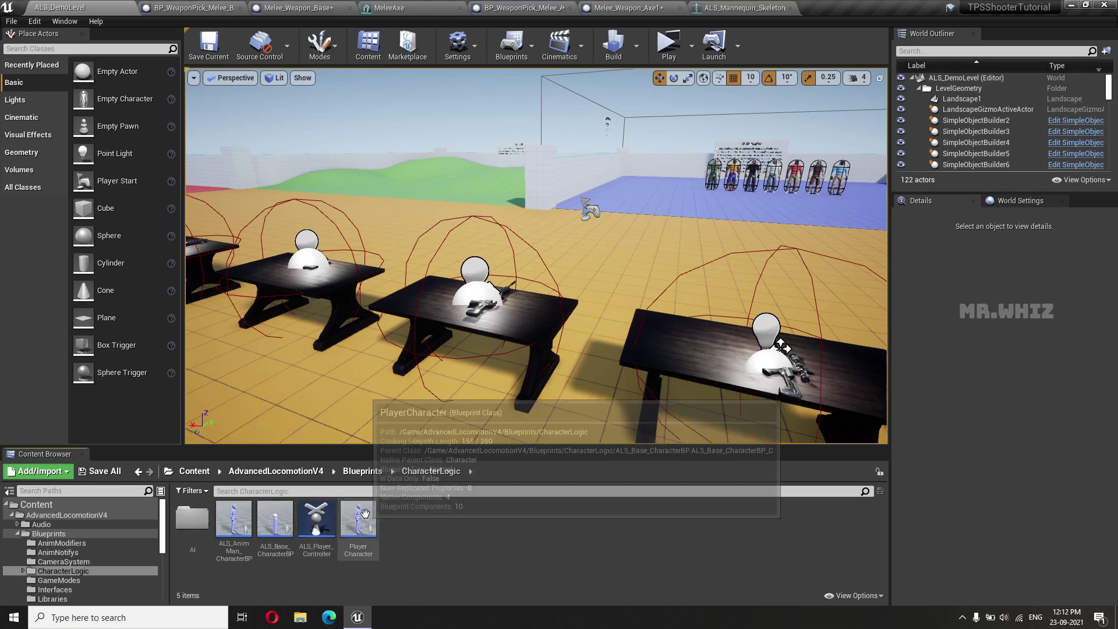
double_click(358, 519)
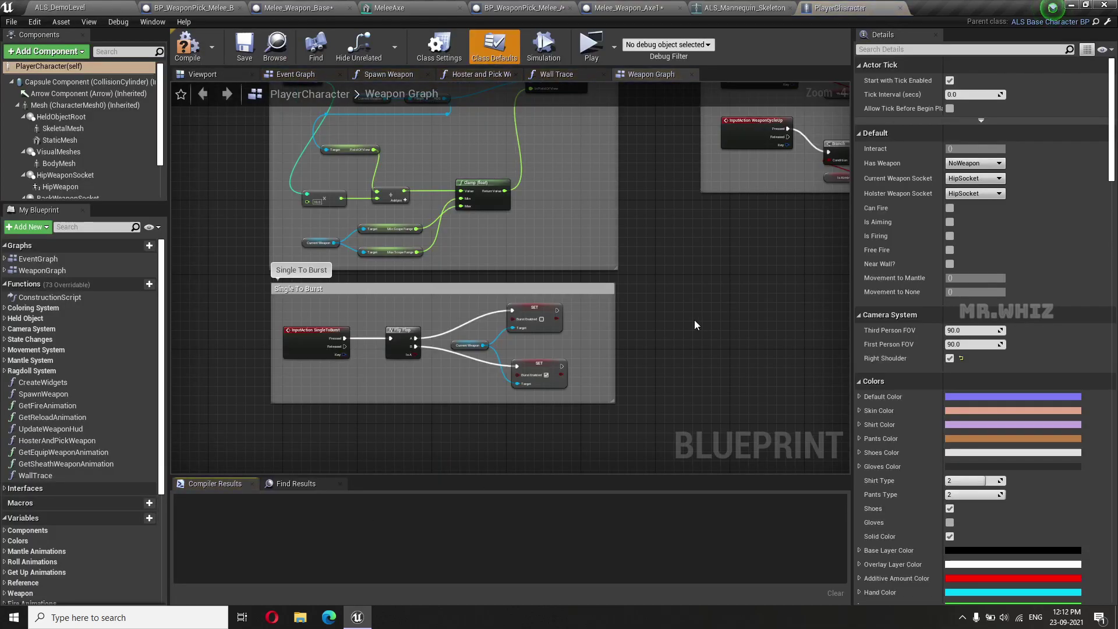
scroll(695, 324, "down", 2)
scroll(695, 324, "up", 1)
right_click_drag(695, 324, 587, 419)
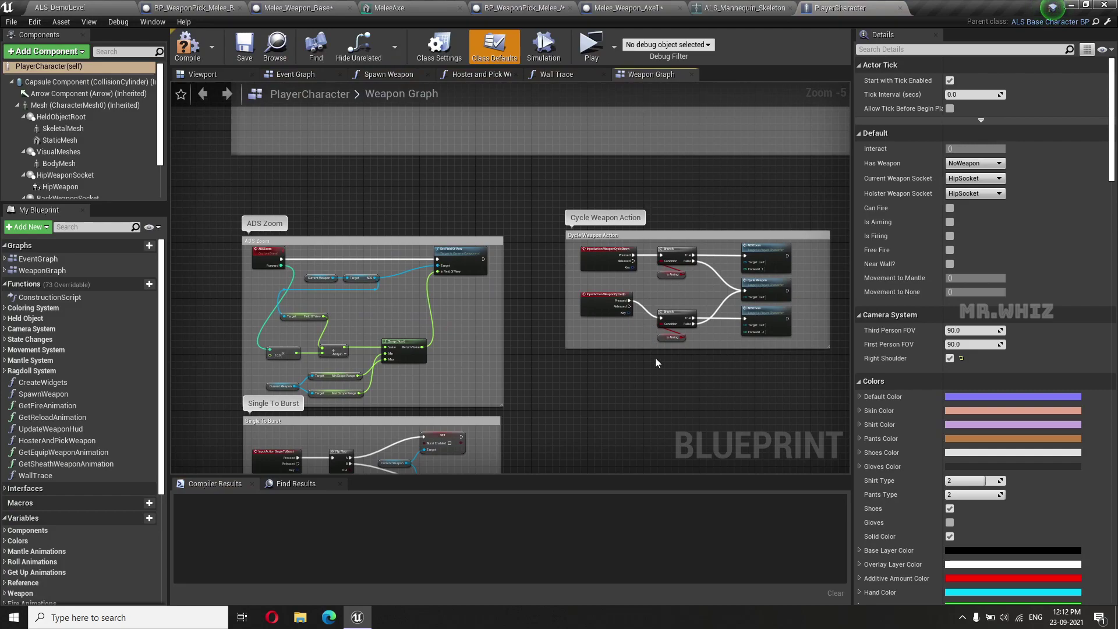
right_click_drag(656, 362, 659, 299)
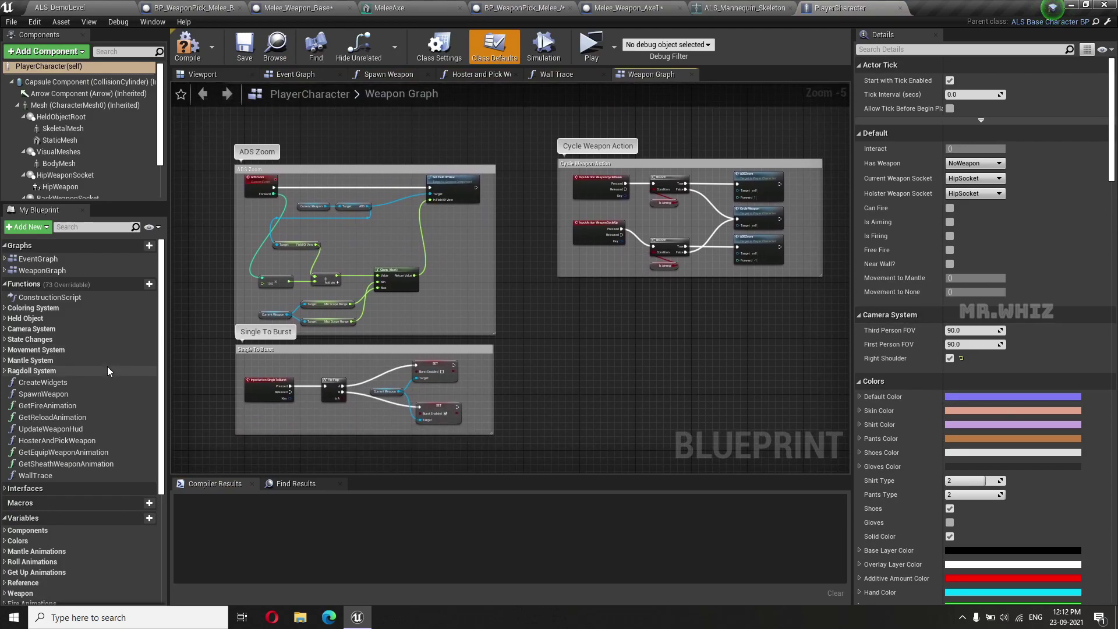
Step: Create a new function named SpawnMeleeWeapon in PlayerCharacter
left_click(52, 394)
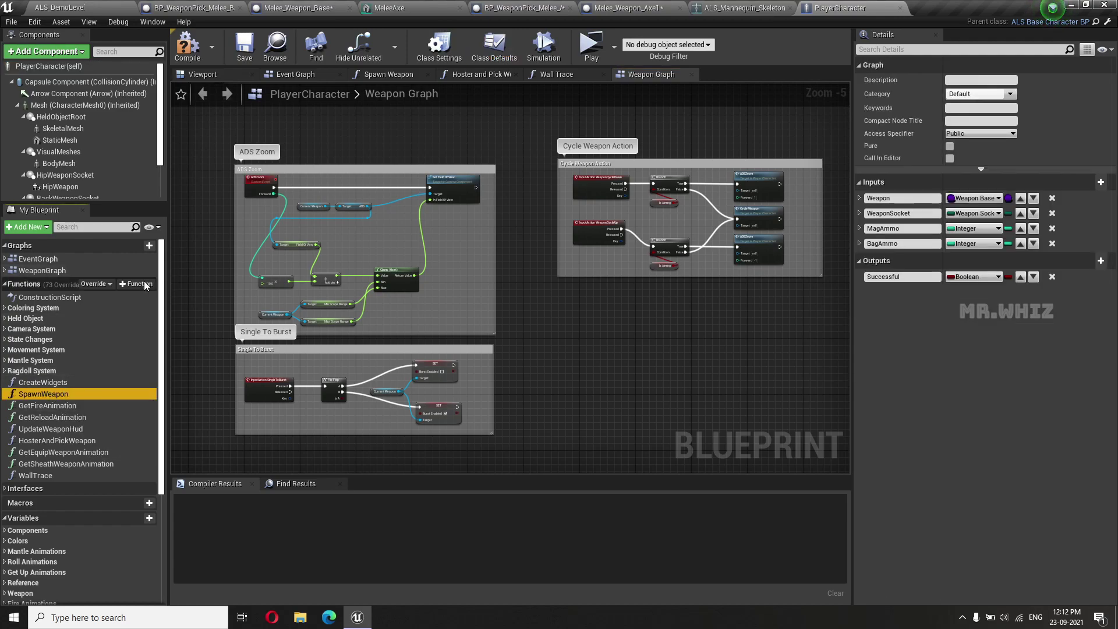
left_click(139, 285)
type("SpawnMeleeWeapon")
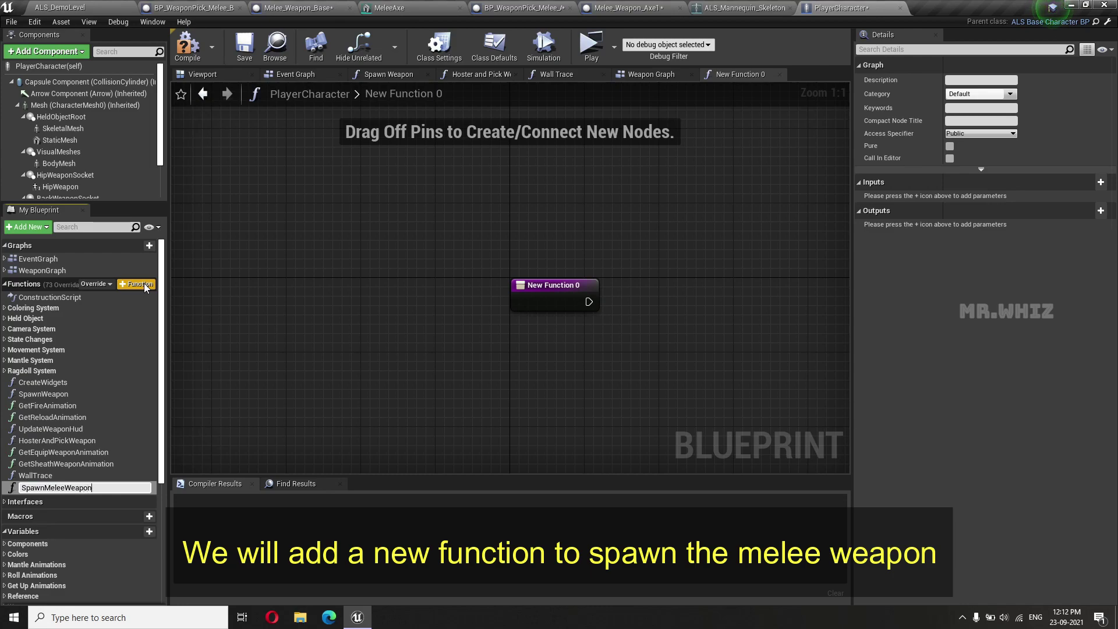
key("Return")
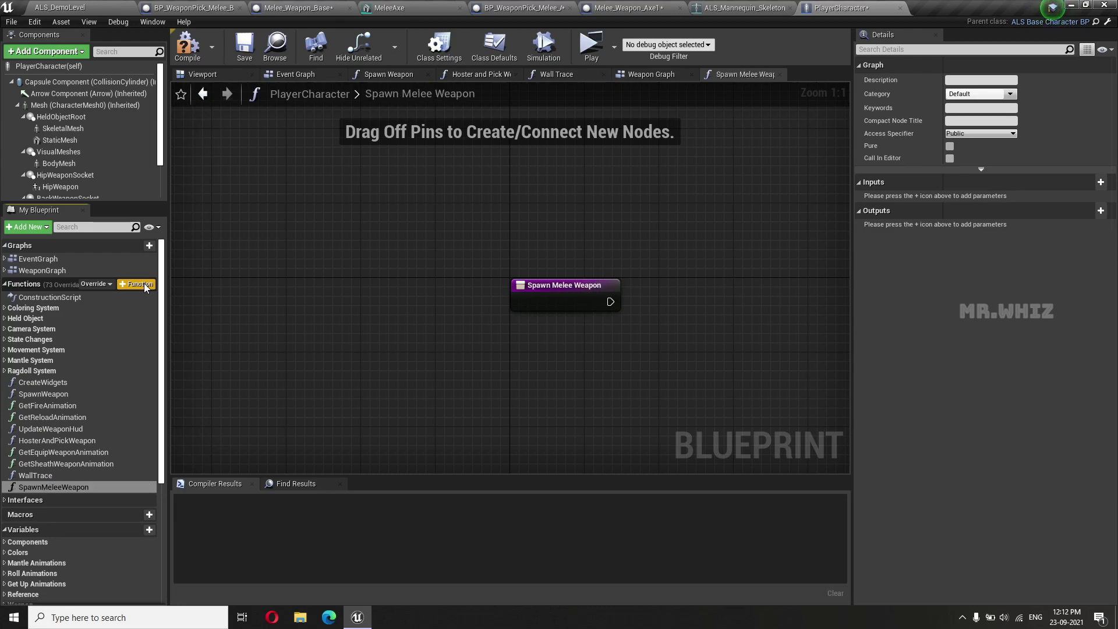
right_click_drag(474, 369, 311, 347)
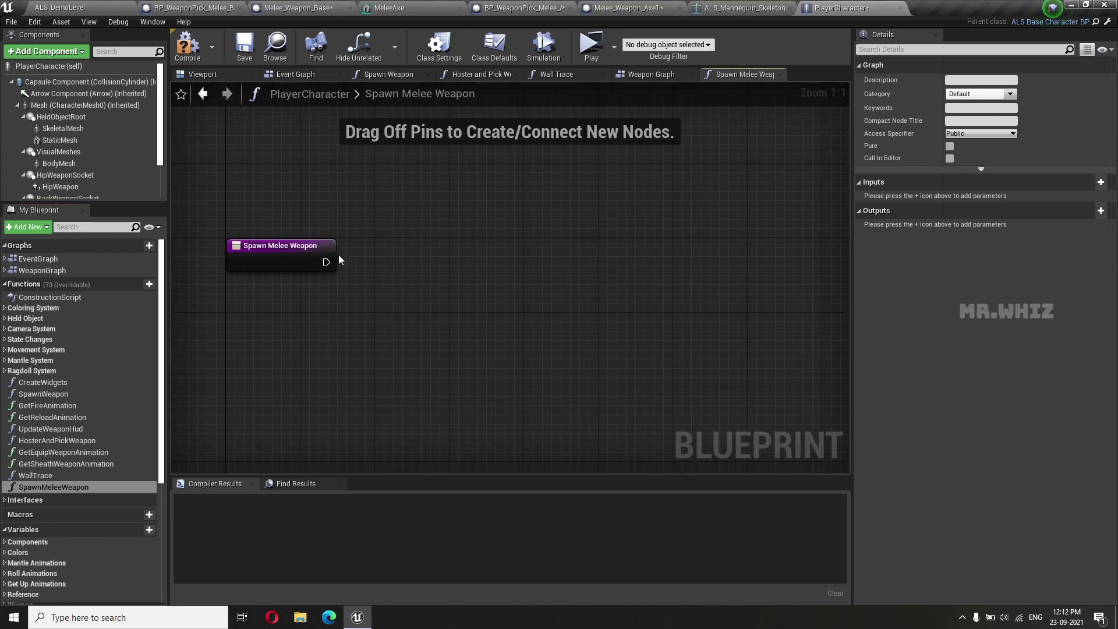
left_click(315, 246)
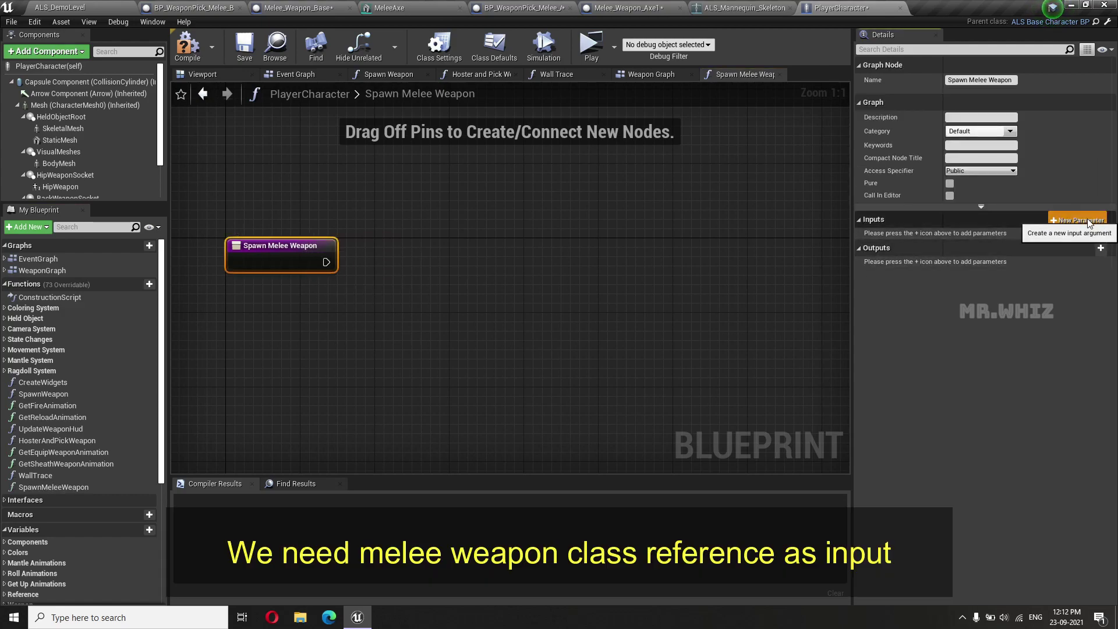
Step: Add an input parameter named MeleeWeapon and search its type list for 'melee'
left_click(1088, 222)
type("MeleeWeapon")
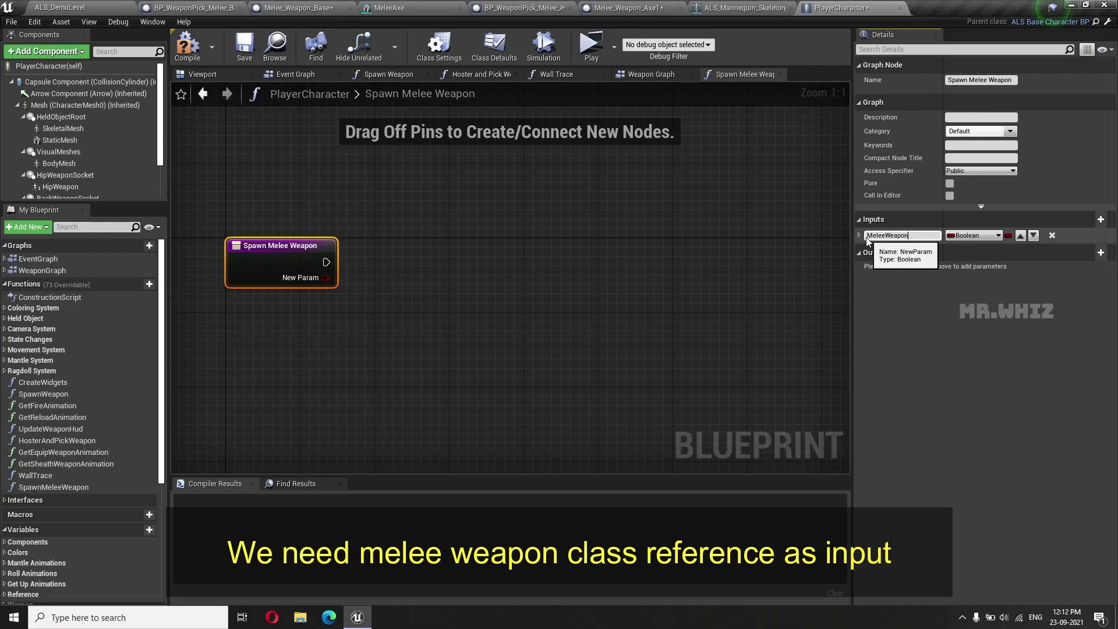
key("Return")
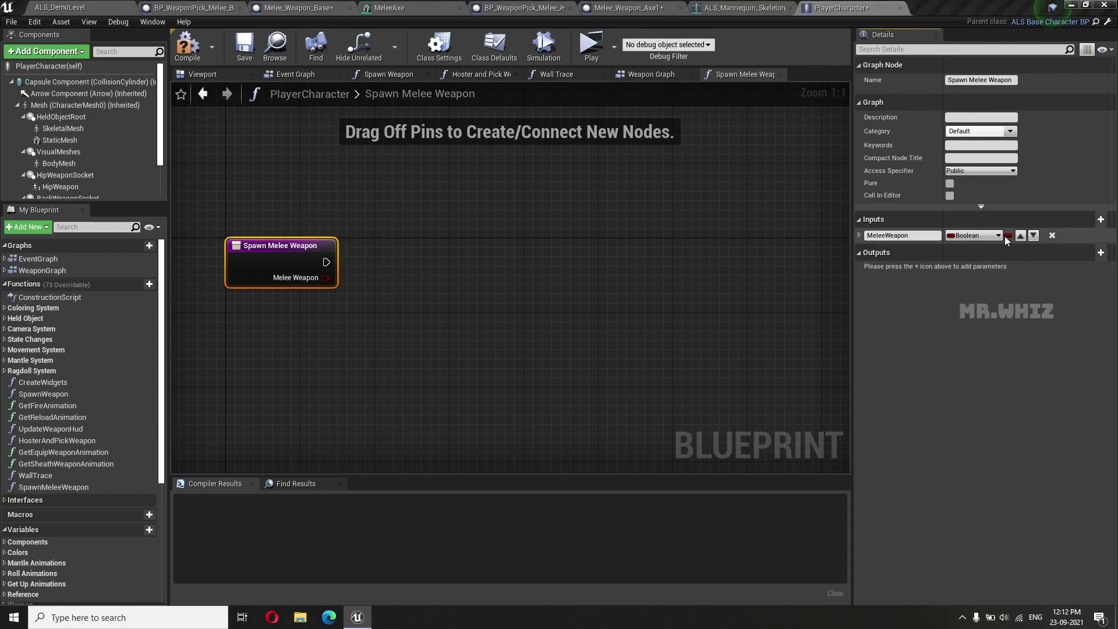
left_click(982, 235)
type("melee")
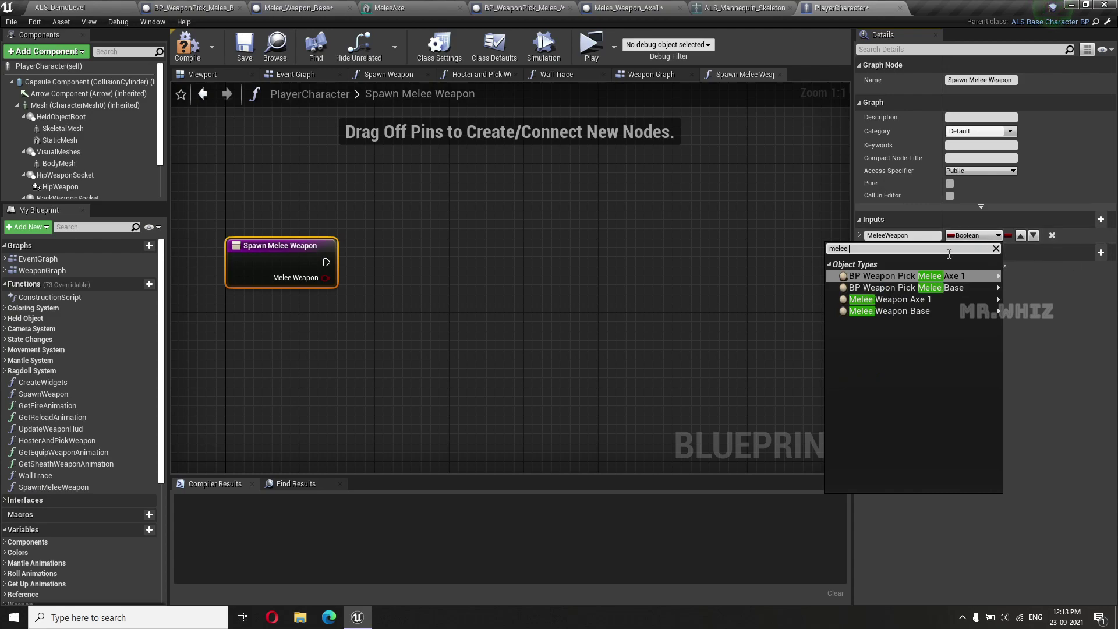
Step: Make MeleeWeapon a melee weapon object reference, then delete the accidental SET Melee Weapon node
left_click(931, 315)
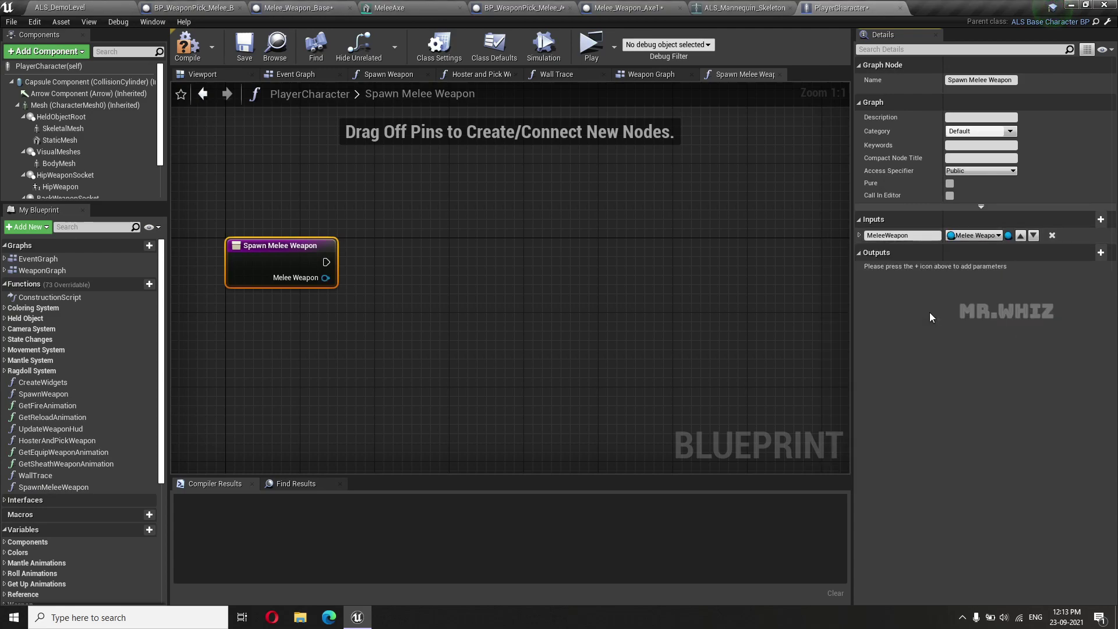
left_click(408, 404)
left_click_drag(326, 262, 408, 266)
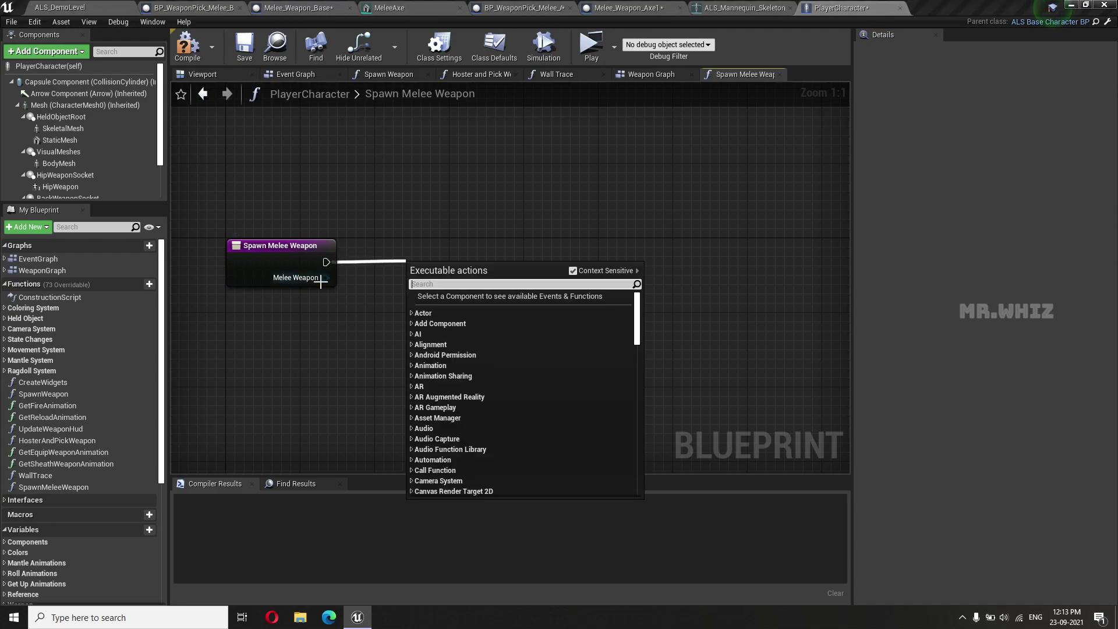
right_click(320, 283)
left_click(298, 281)
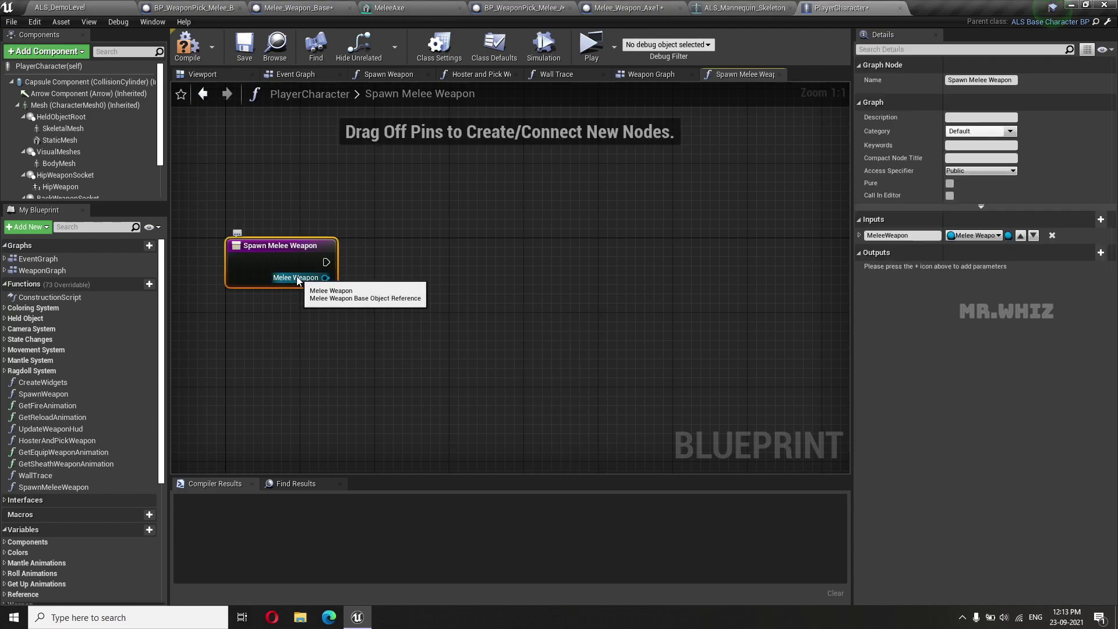
right_click(299, 281)
key("Escape")
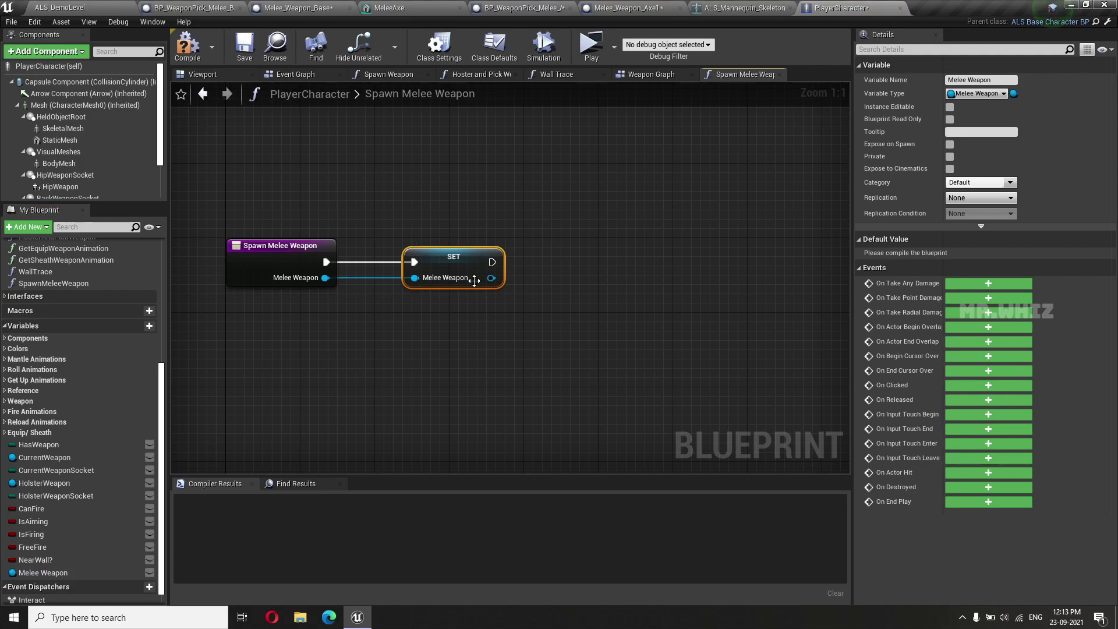
key("Delete")
Step: Change the MeleeWeapon input's type to a Melee Weapon Base class reference
left_click(310, 250)
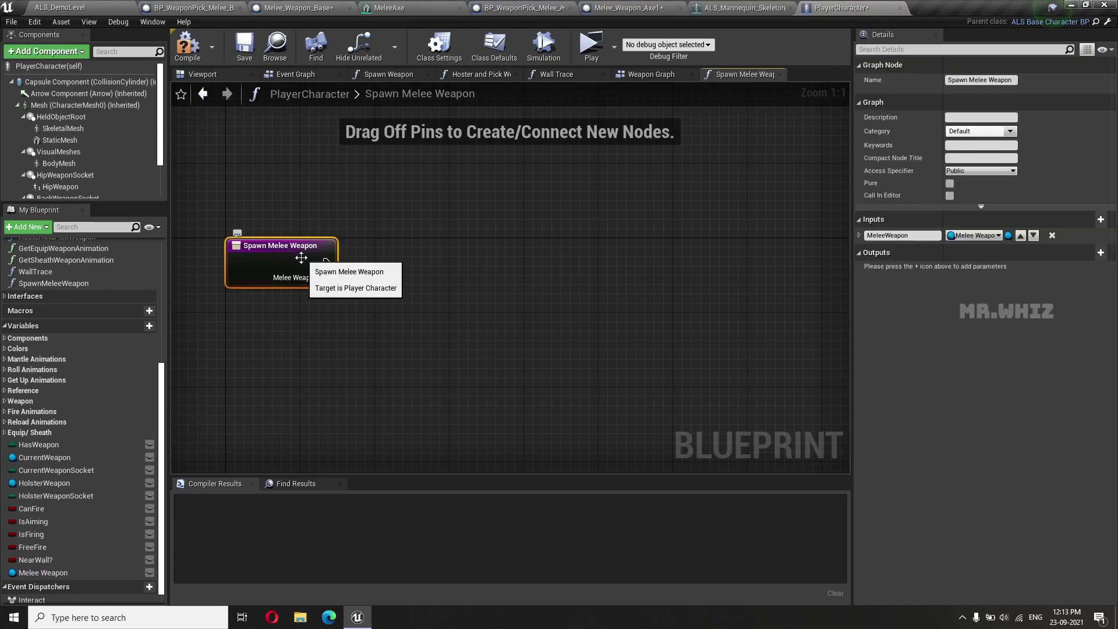
left_click(997, 237)
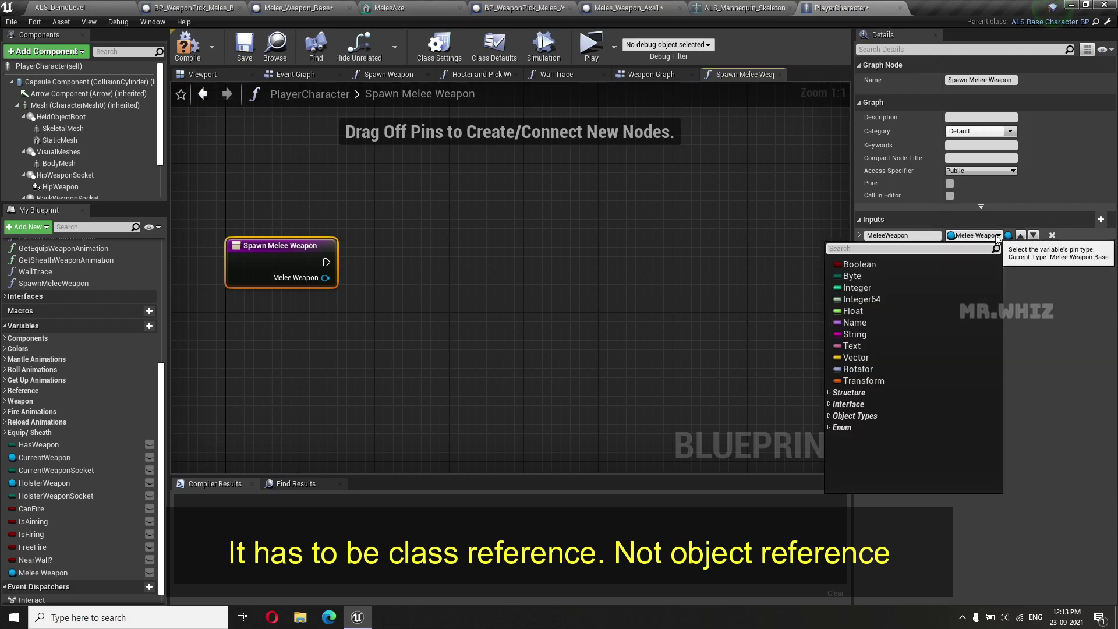
type("melee")
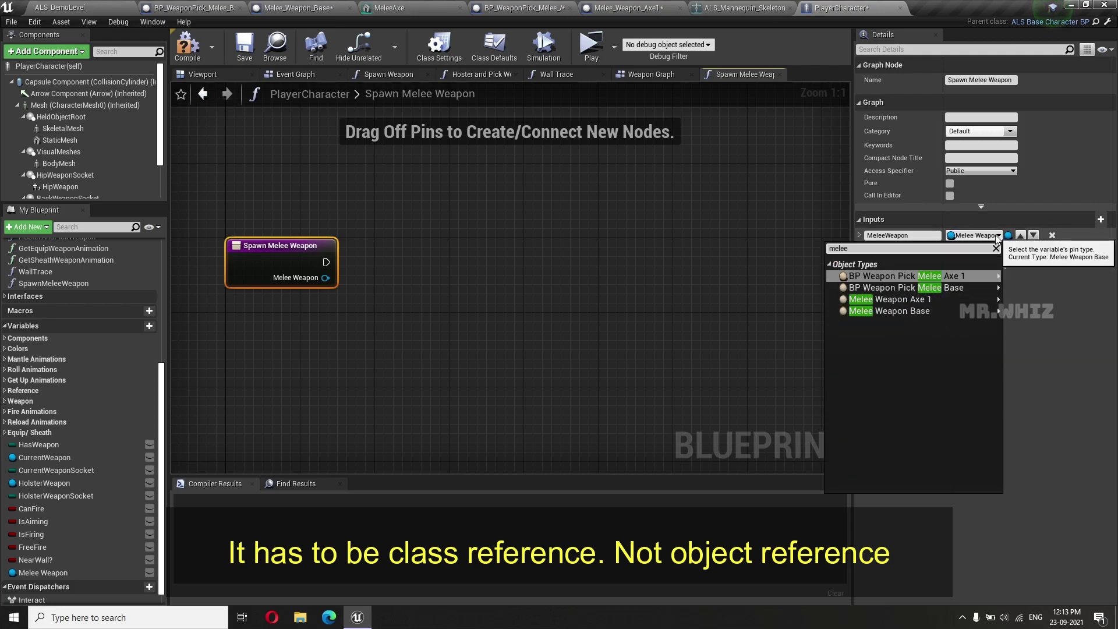
mouse_move(953, 310)
left_click(1031, 331)
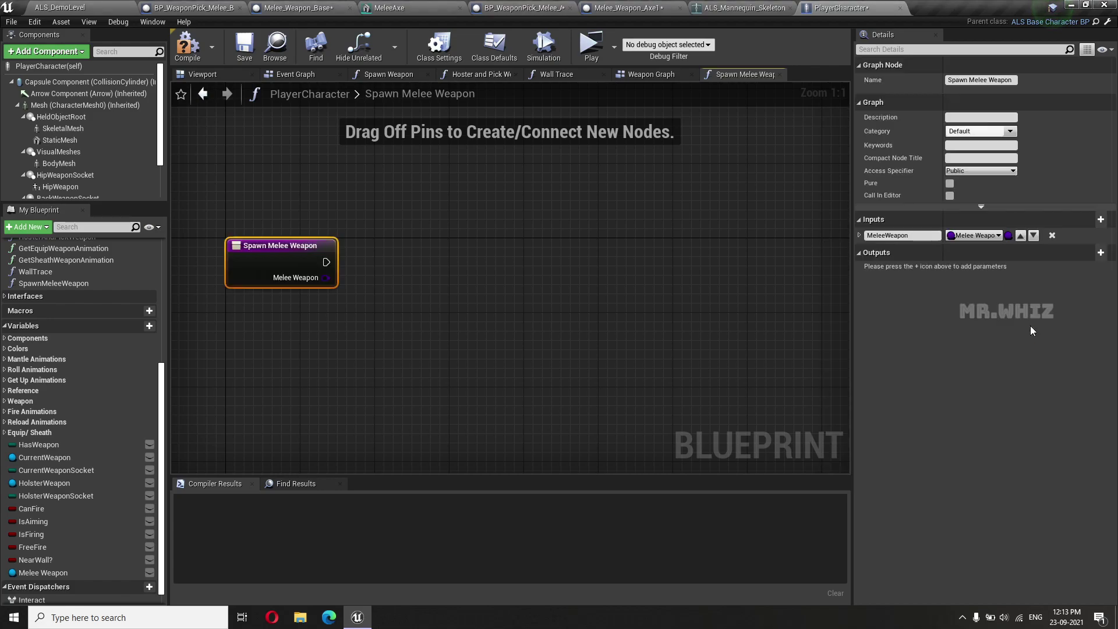
left_click(424, 325)
Step: Promote the Melee Weapon input to a SET LocalMelee Weapon node beside the entry
right_click(326, 278)
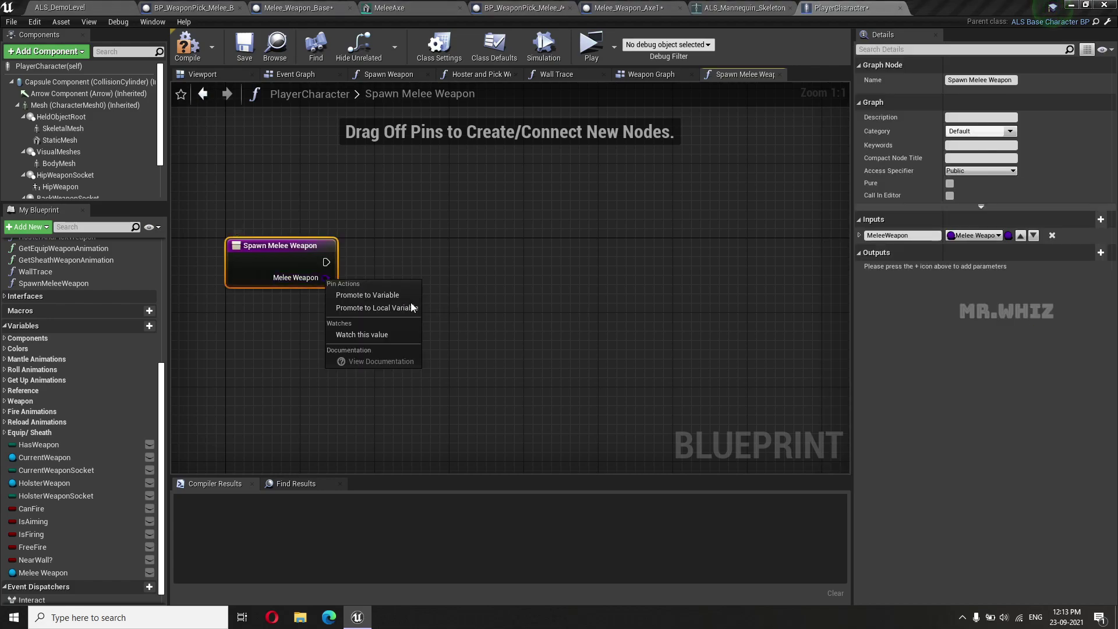
left_click(398, 300)
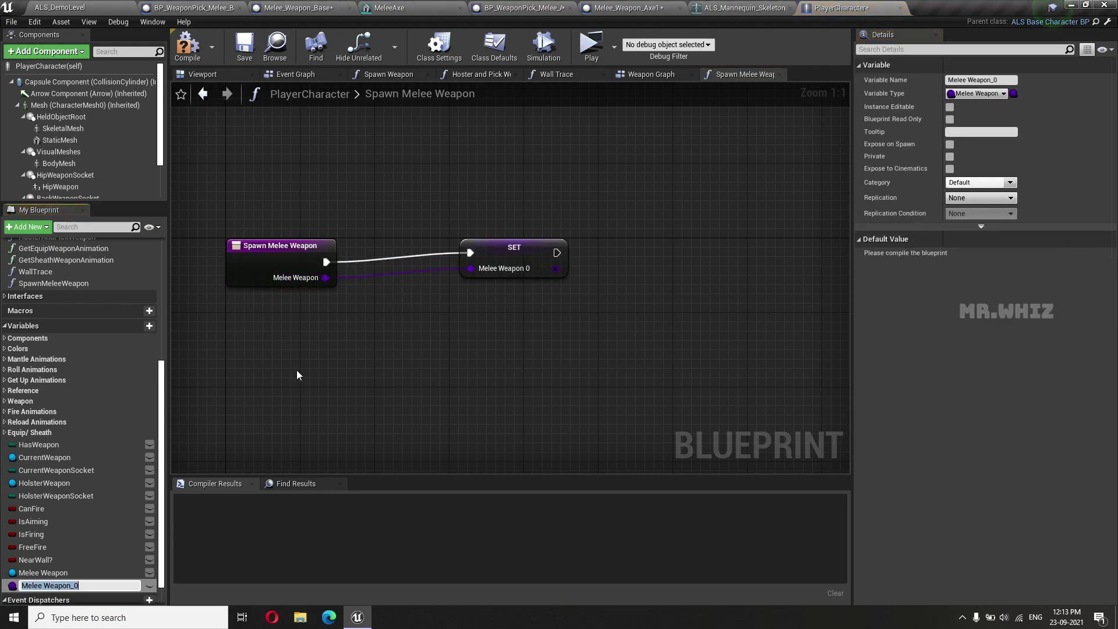
left_click_drag(504, 249, 430, 258)
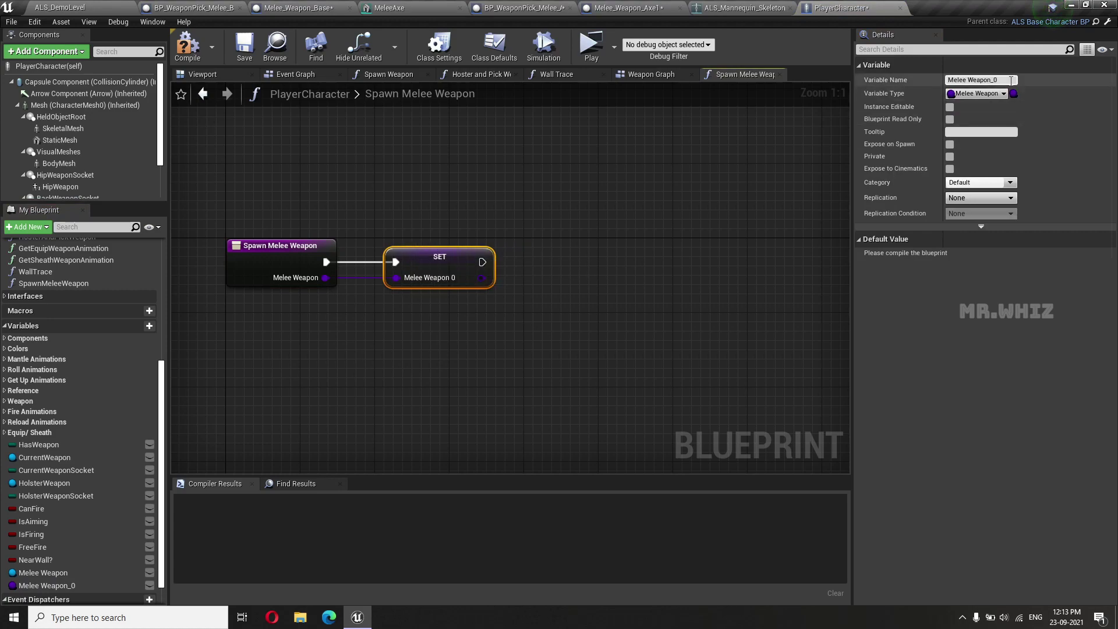
key("BackSpace")
key("BackSpace")
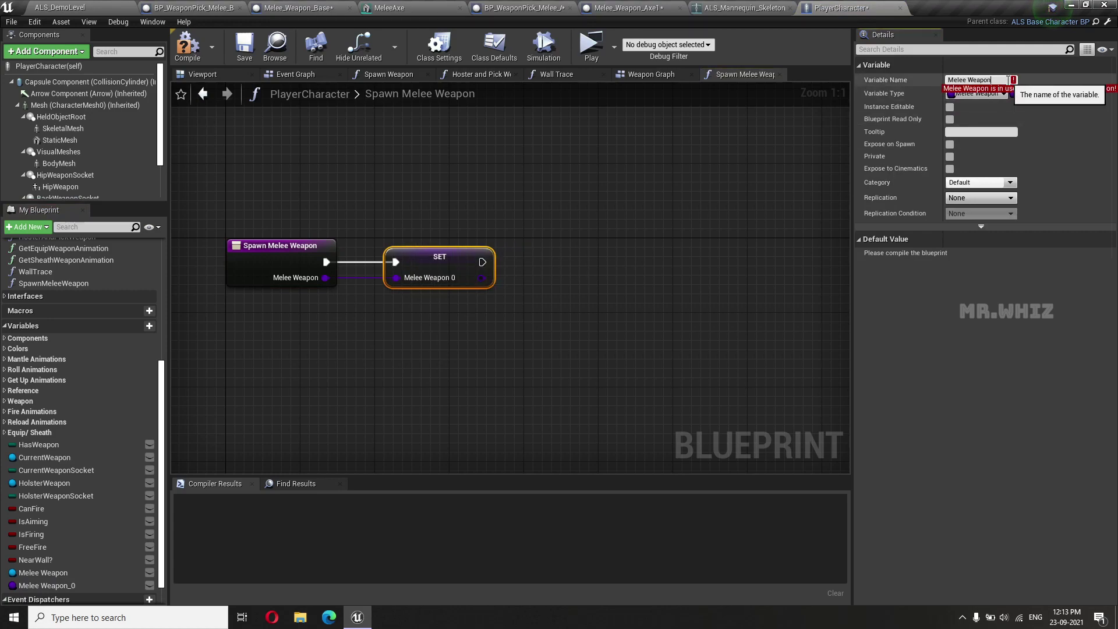
type("Local")
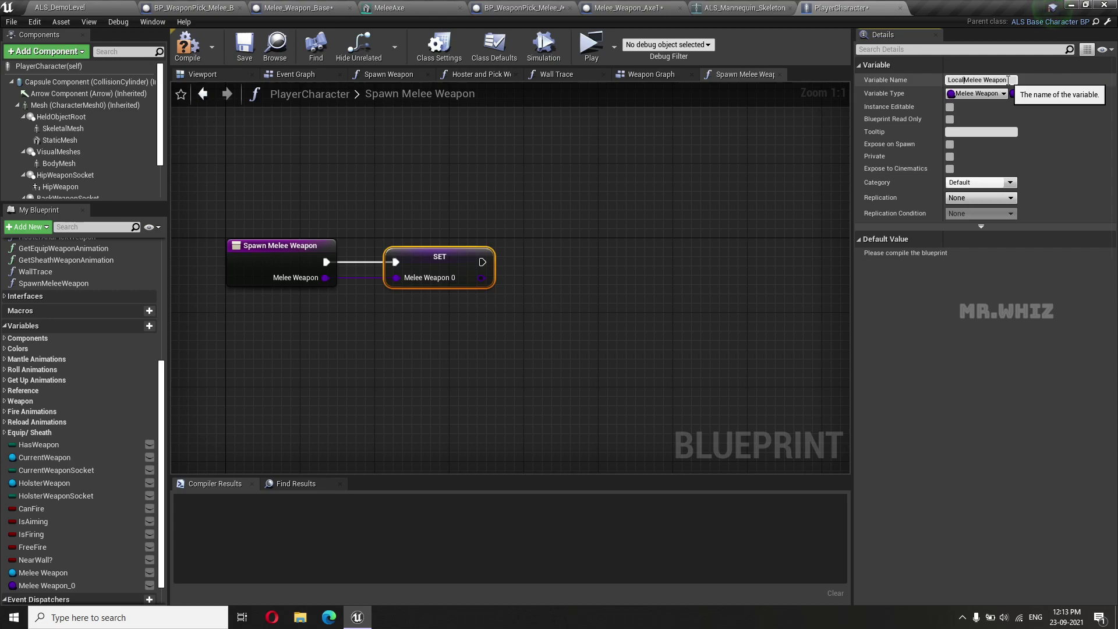
key("Return")
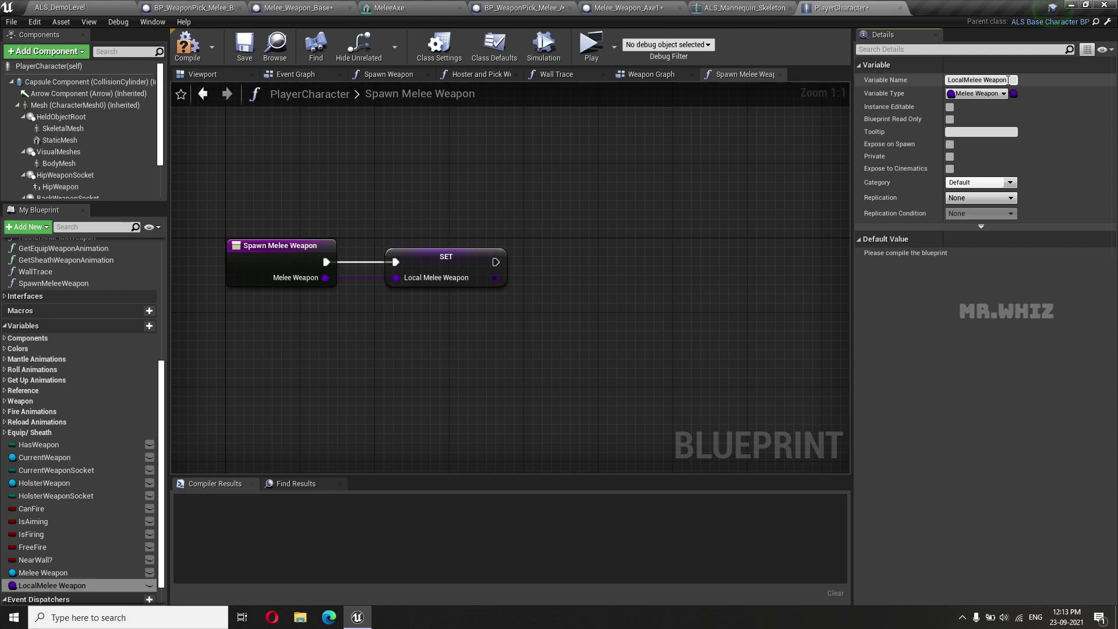
Step: Delete the unused Melee Weapon variable from the blueprint
left_click(53, 574)
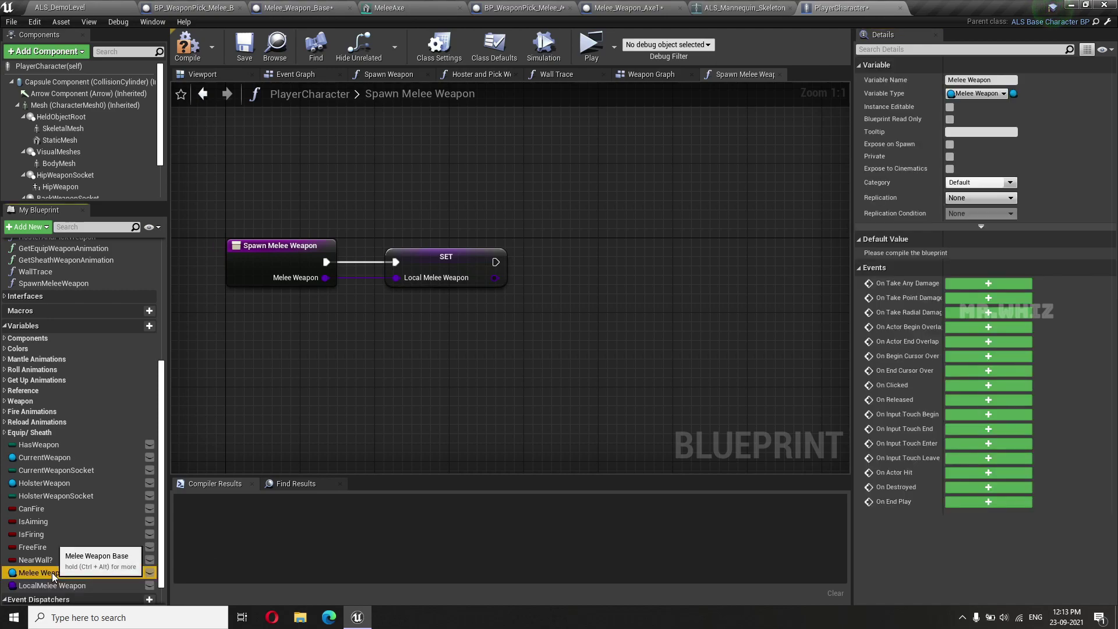
key("Delete")
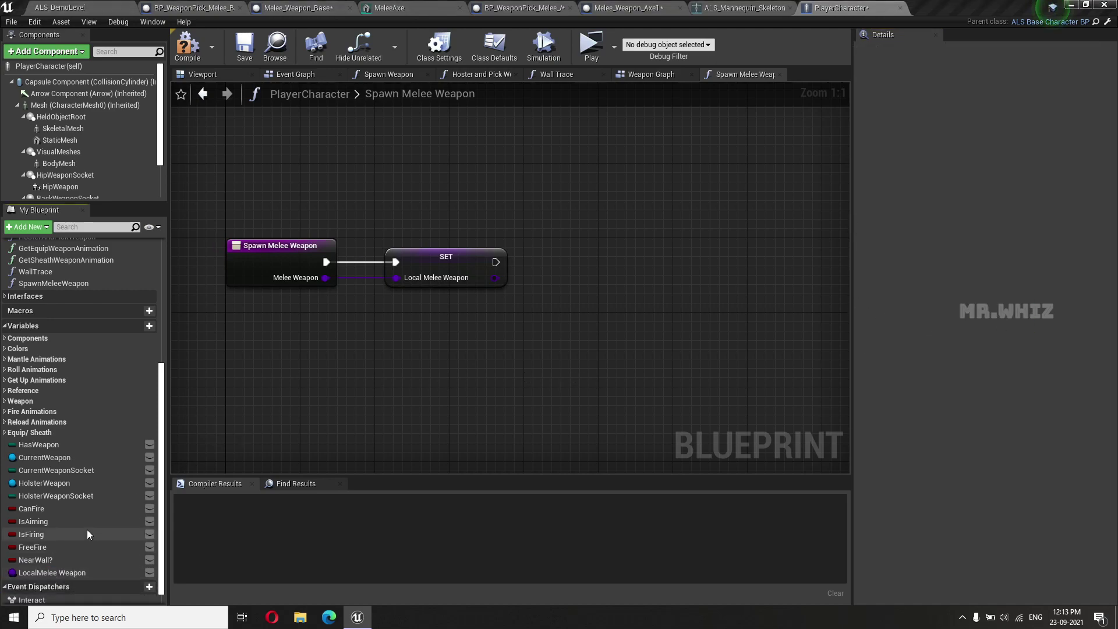
scroll(82, 533, "down", 1)
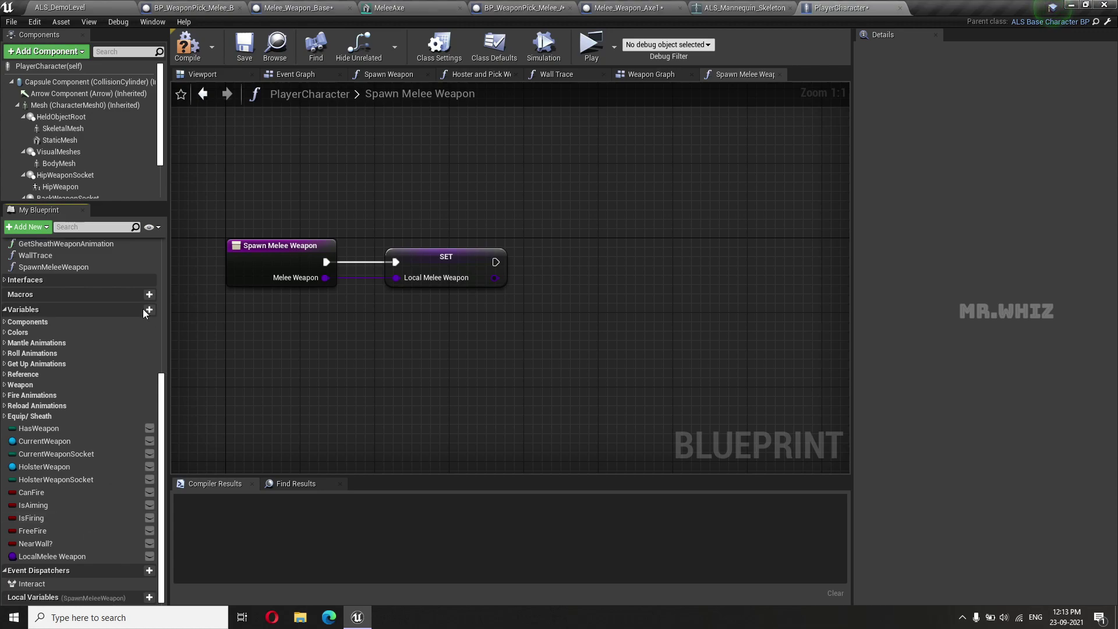
Step: Add a new Boolean variable named MeleeEquipped
left_click(150, 311)
type("MeleeEquippe")
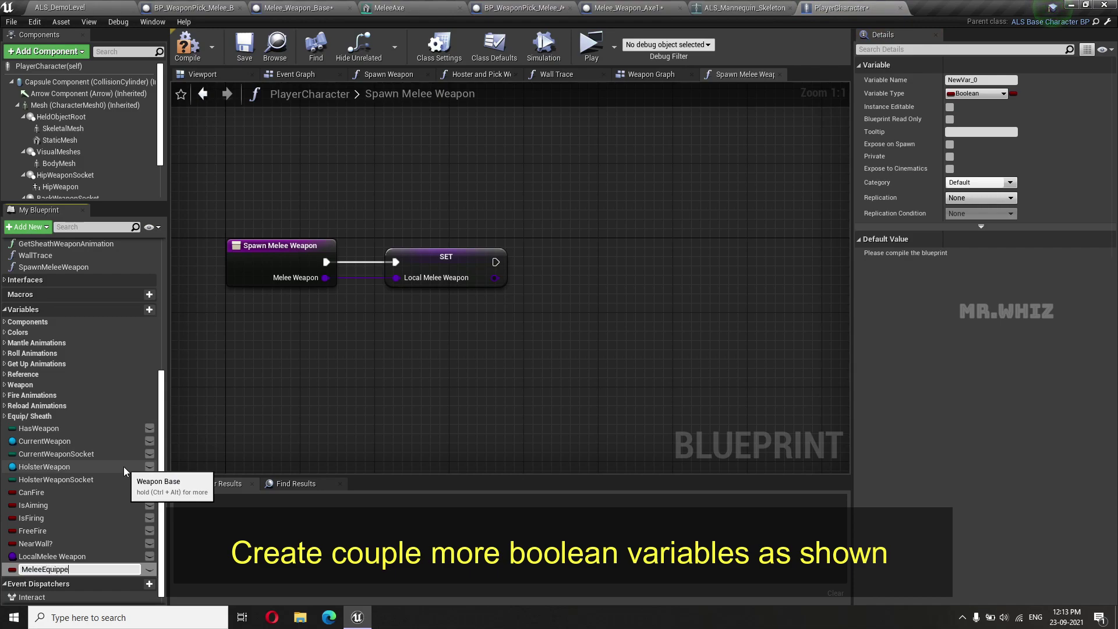
type("d")
key("Return")
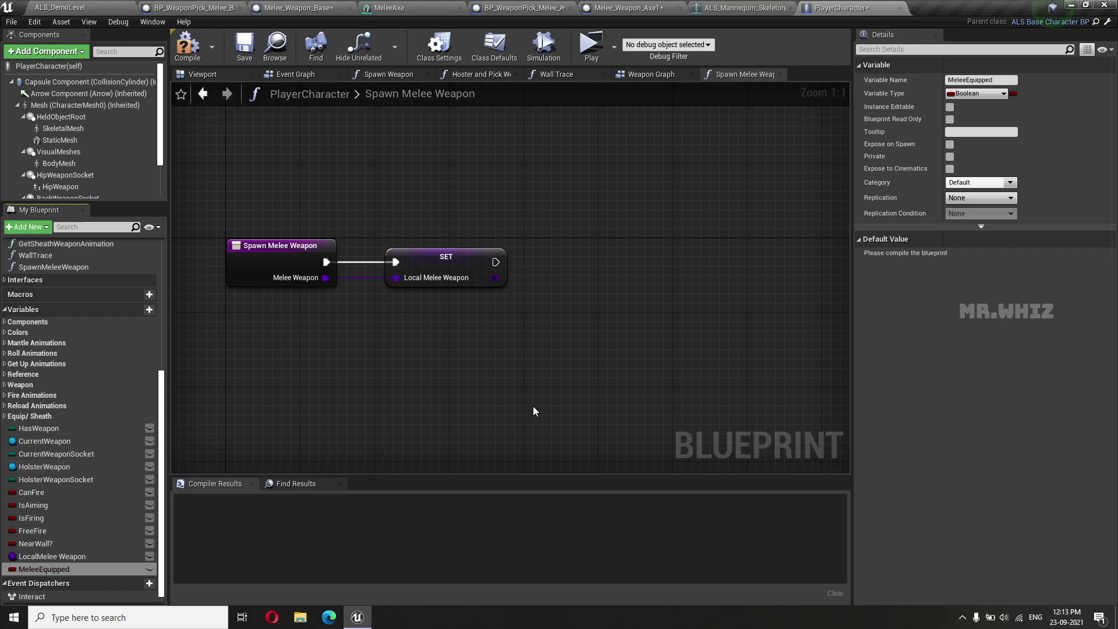
right_click_drag(534, 407, 438, 346)
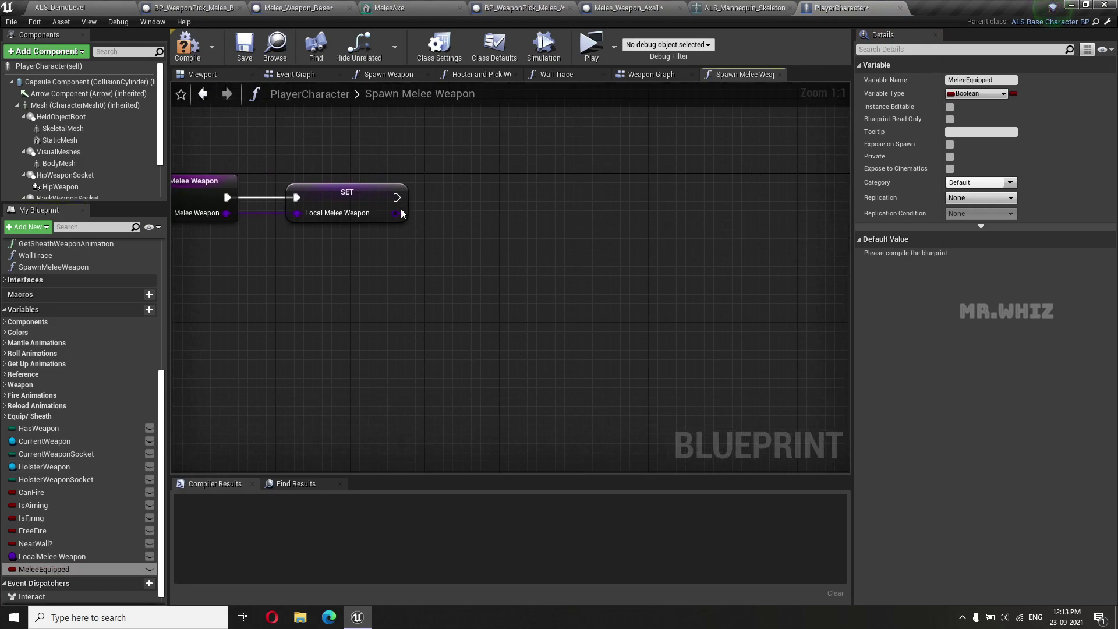
Step: Add a Branch after the SET node with a MeleeEquipped getter placed beneath it
left_click_drag(397, 197, 507, 198)
type("b")
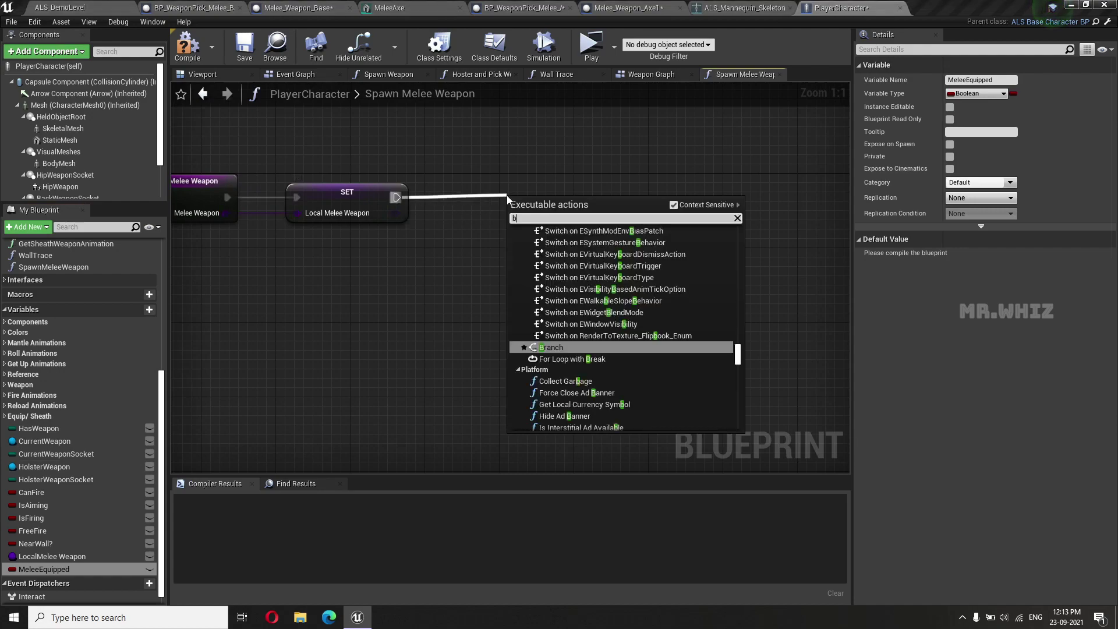
type("ranch")
key("Return")
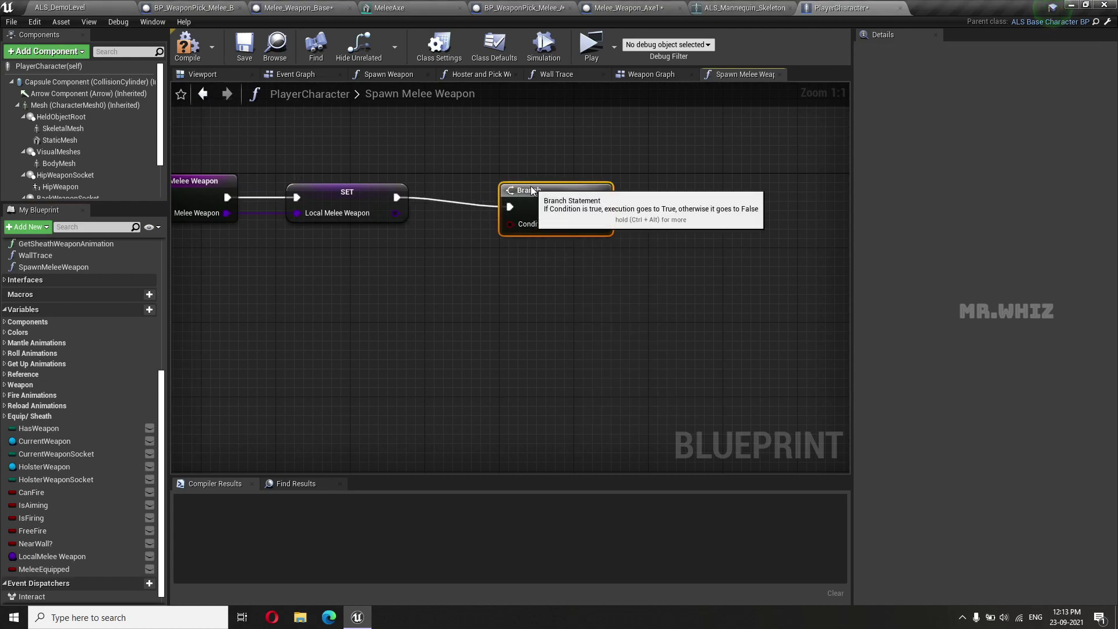
mouse_move(35, 569)
left_mouse_down()
mouse_move(194, 532)
mouse_move(511, 214)
left_mouse_up()
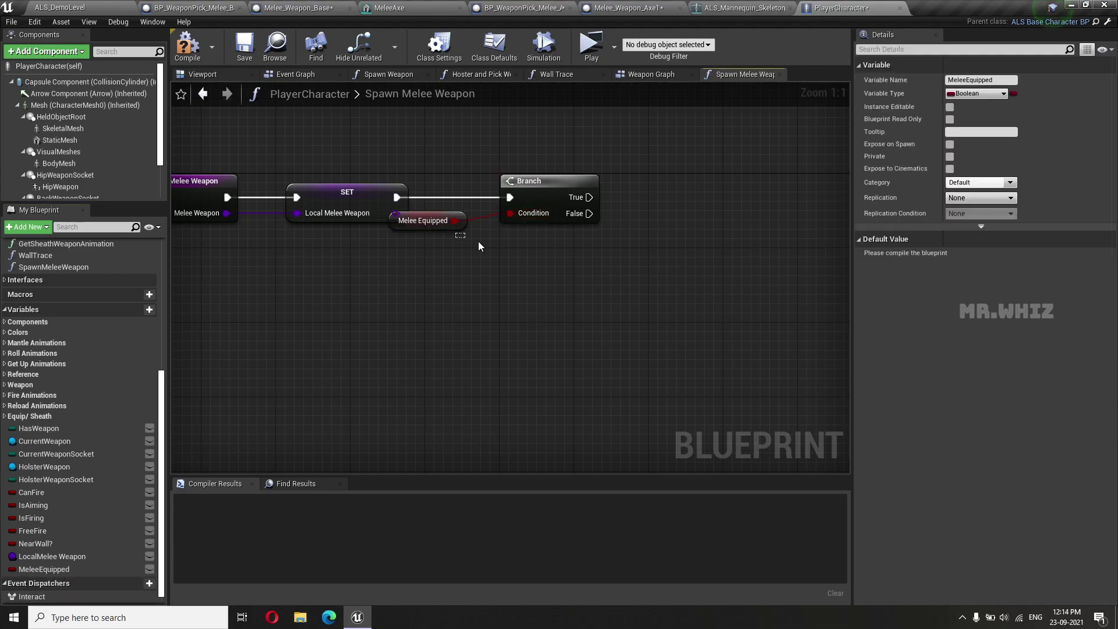
left_click_drag(412, 226, 573, 250)
right_click_drag(587, 268, 327, 358)
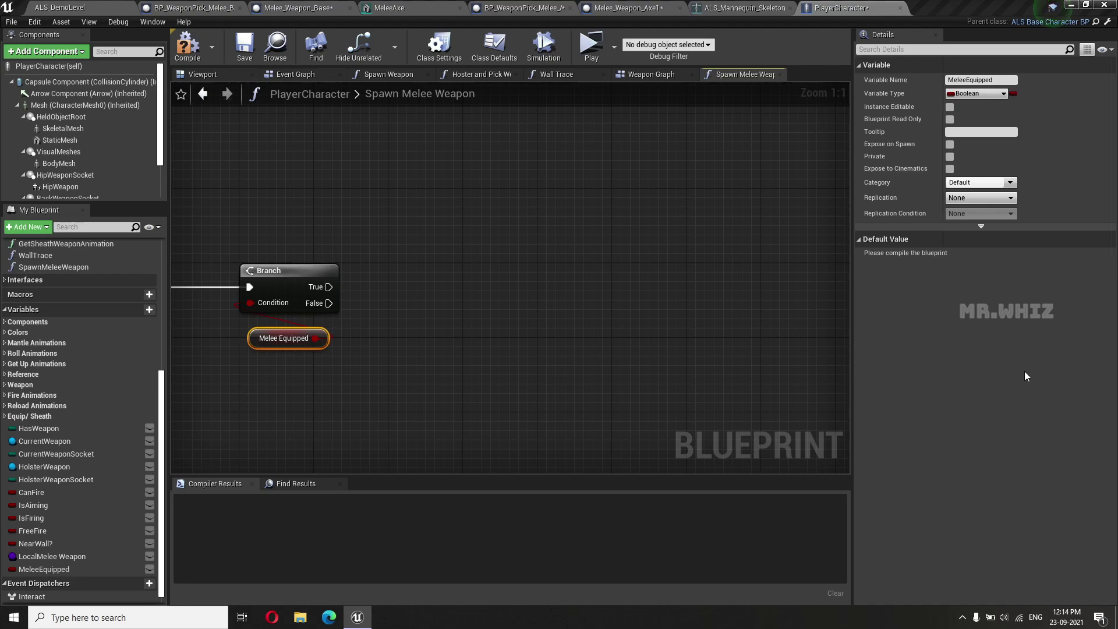
left_click_drag(330, 304, 449, 309)
Step: Place a second Branch on the first Branch's False output
type("branch")
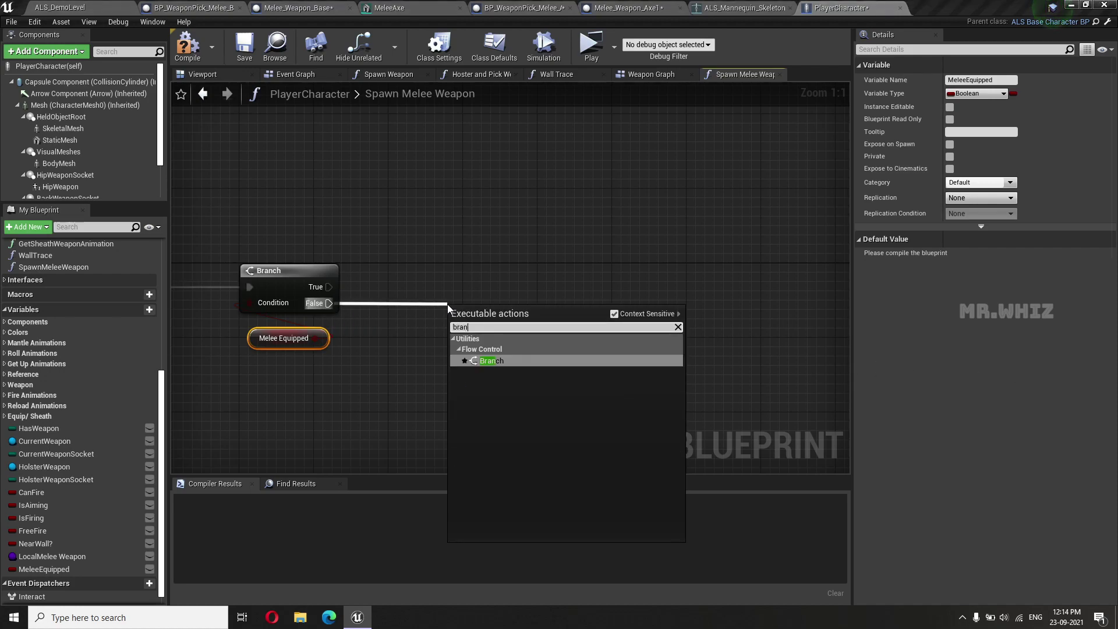
key("Return")
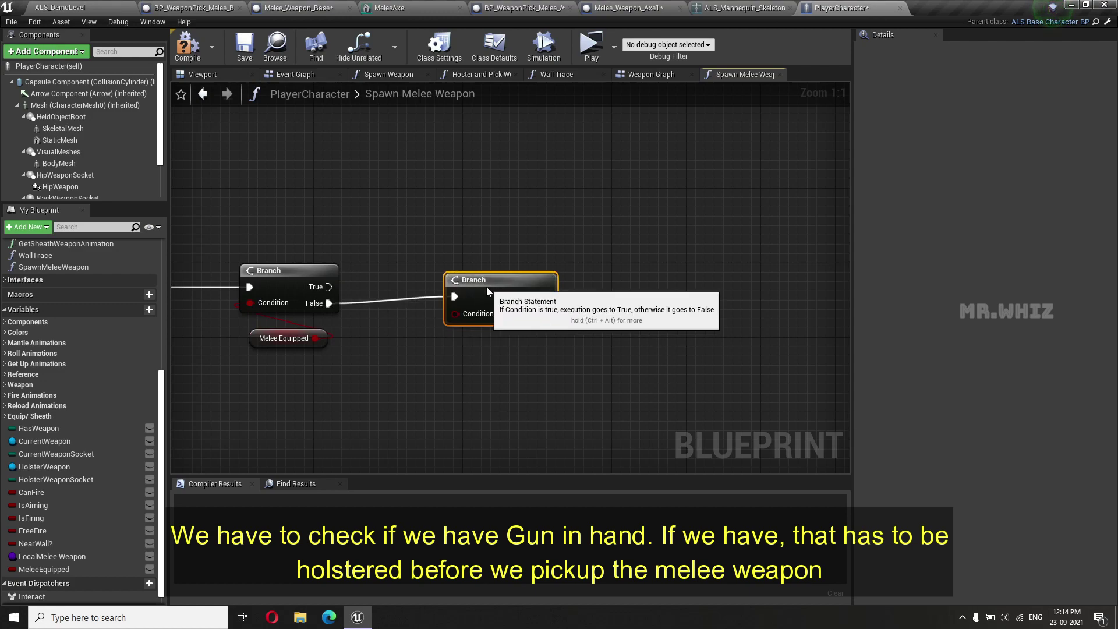
left_click_drag(485, 310, 493, 291)
Step: Add a Current Weapon getter and wire its Is Valid result into the second Branch's Condition
right_click(344, 402)
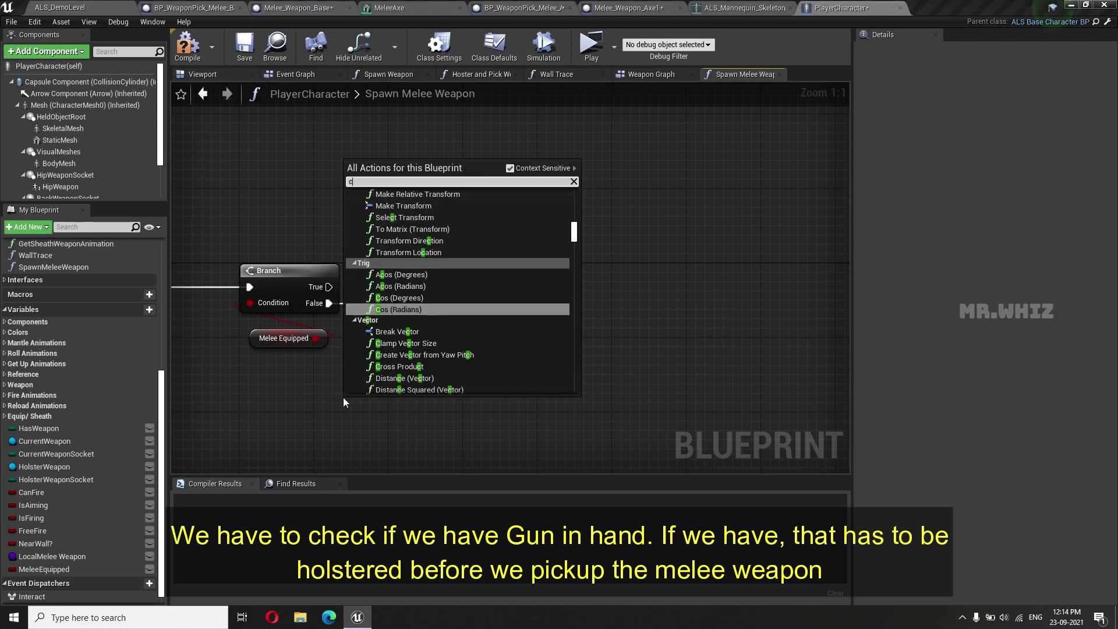
type("current weapo")
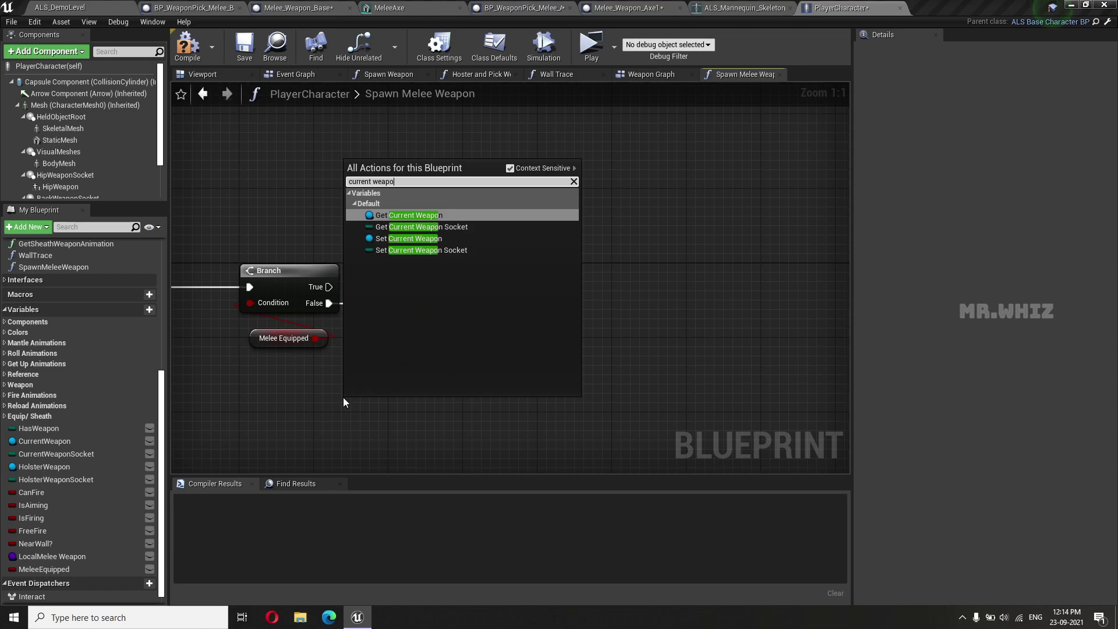
key("Return")
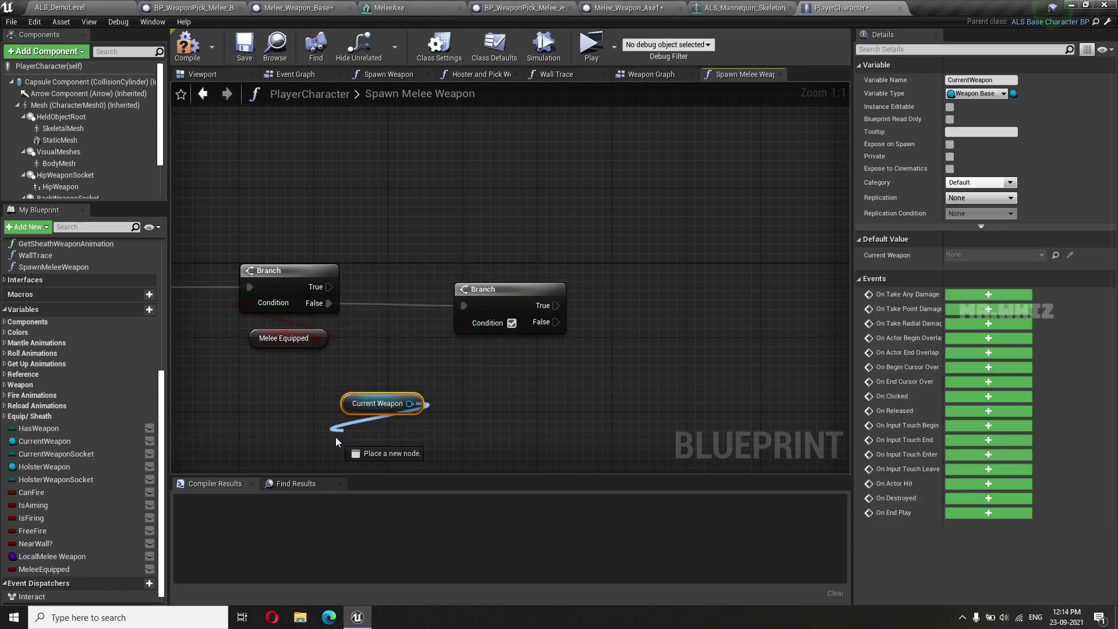
left_click_drag(410, 404, 337, 441)
type("is valid")
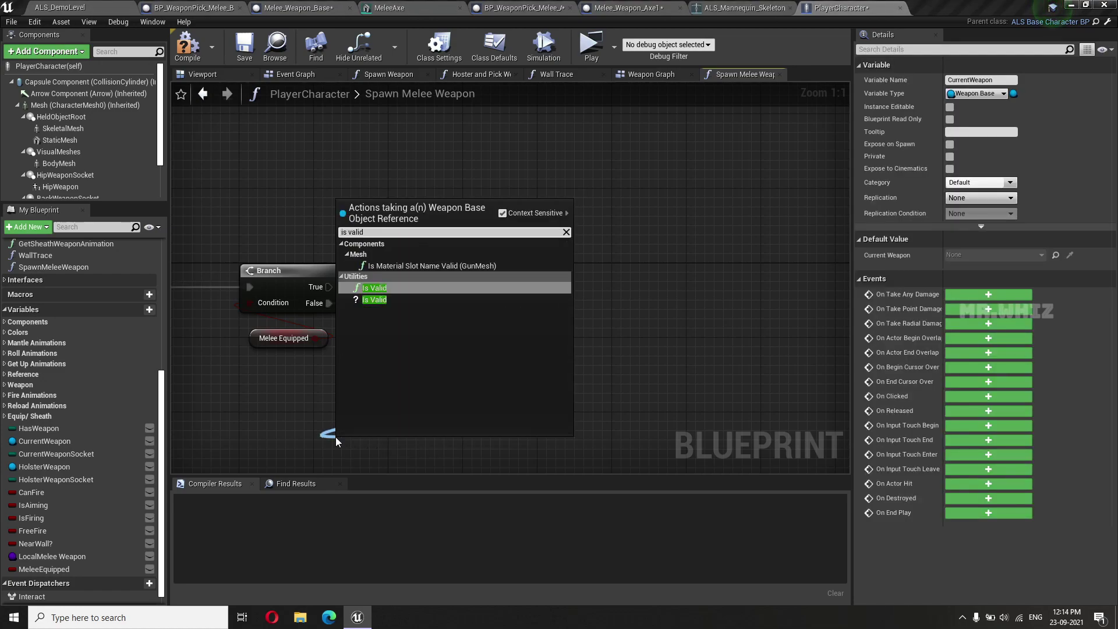
key("Return")
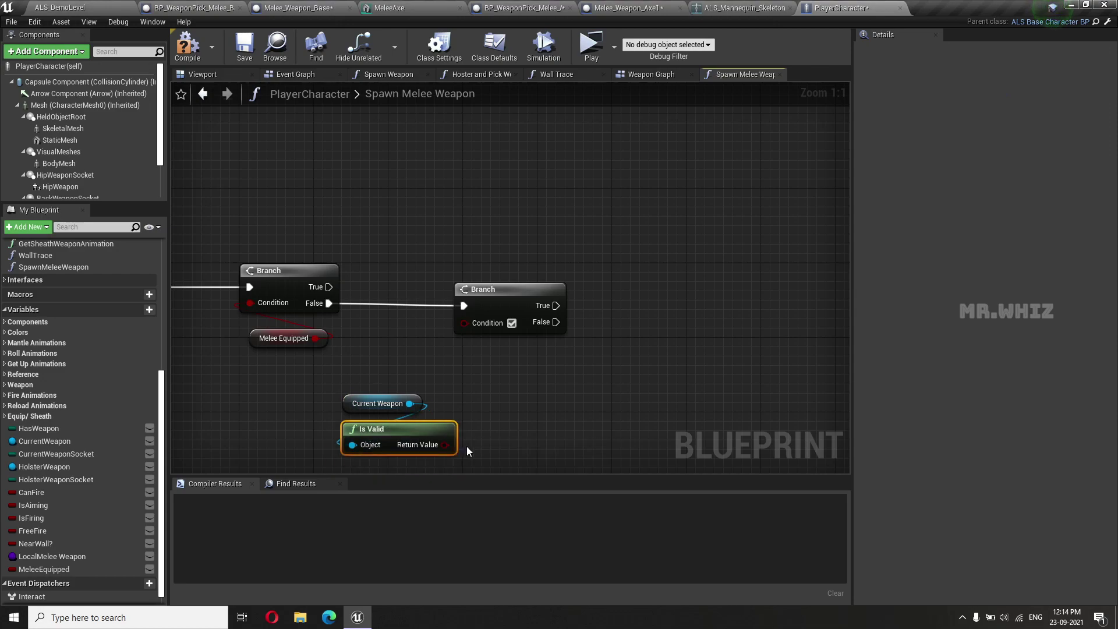
left_click_drag(445, 444, 465, 323)
right_click_drag(519, 361, 413, 331)
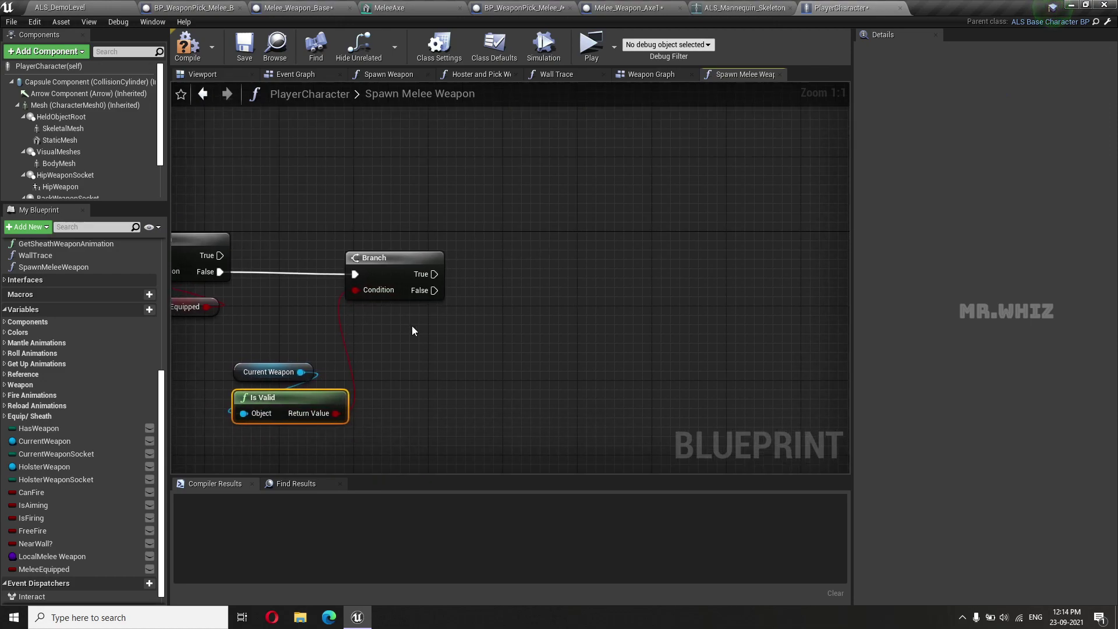
Step: Move the Current Weapon and Is Valid nodes up closer to the second Branch
left_click_drag(307, 385, 324, 357)
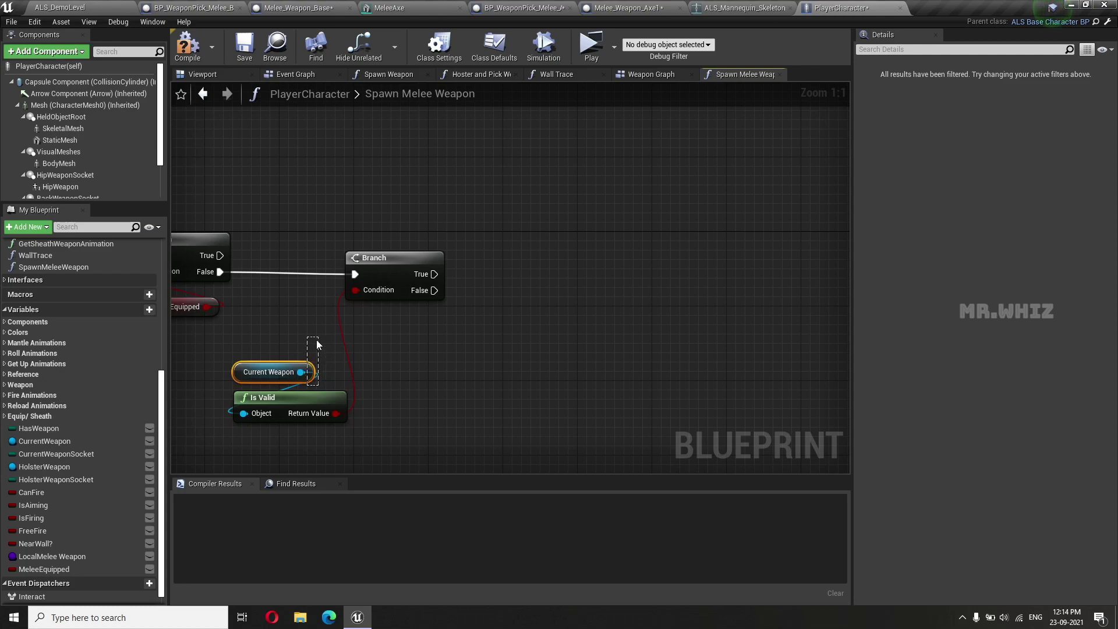
left_click(293, 409, "ctrl")
left_click_drag(292, 409, 302, 335)
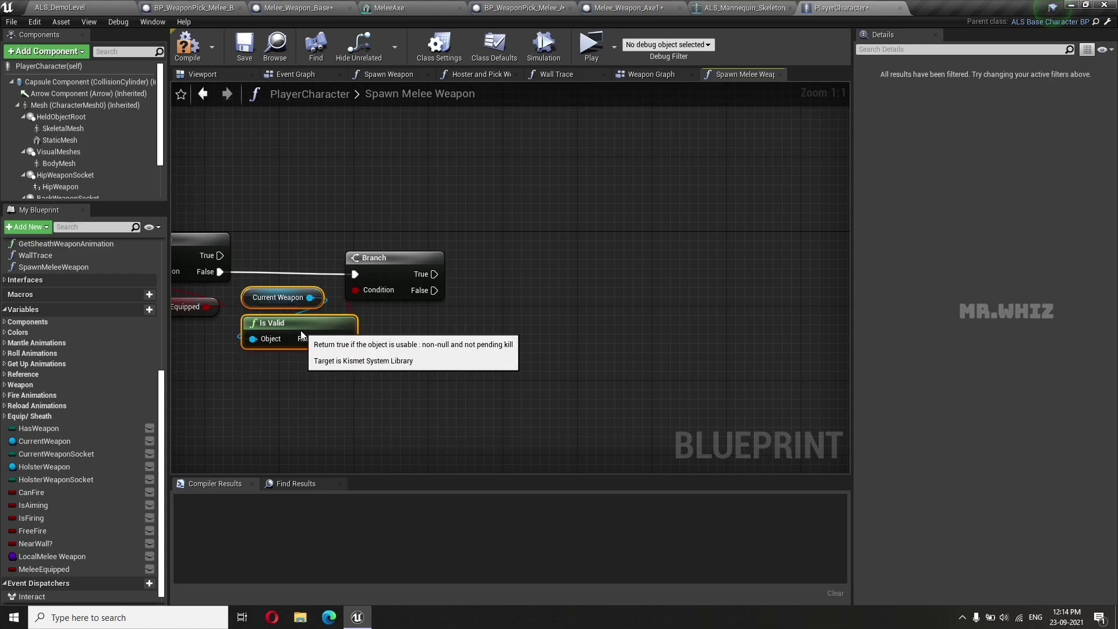
right_click_drag(302, 335, 307, 344)
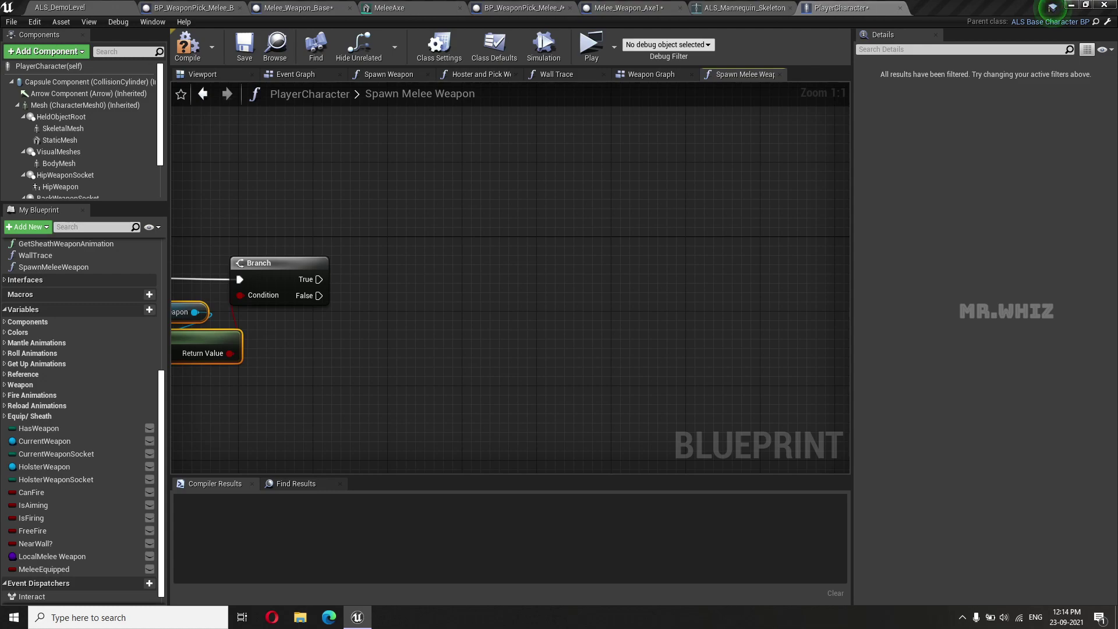
left_click_drag(320, 296, 407, 370)
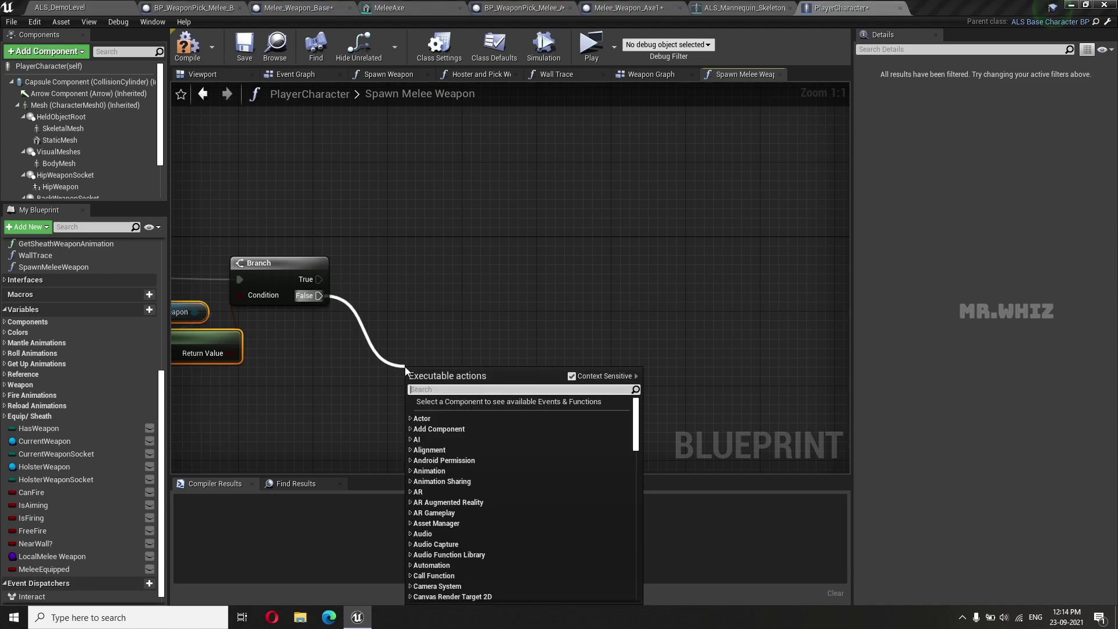
Step: Add Boolean HasMeleeWeapon and wire a SET HasMeleeWeapon (true) to the second Branch's False output
left_click(149, 310)
type("HasMeleeWeapon")
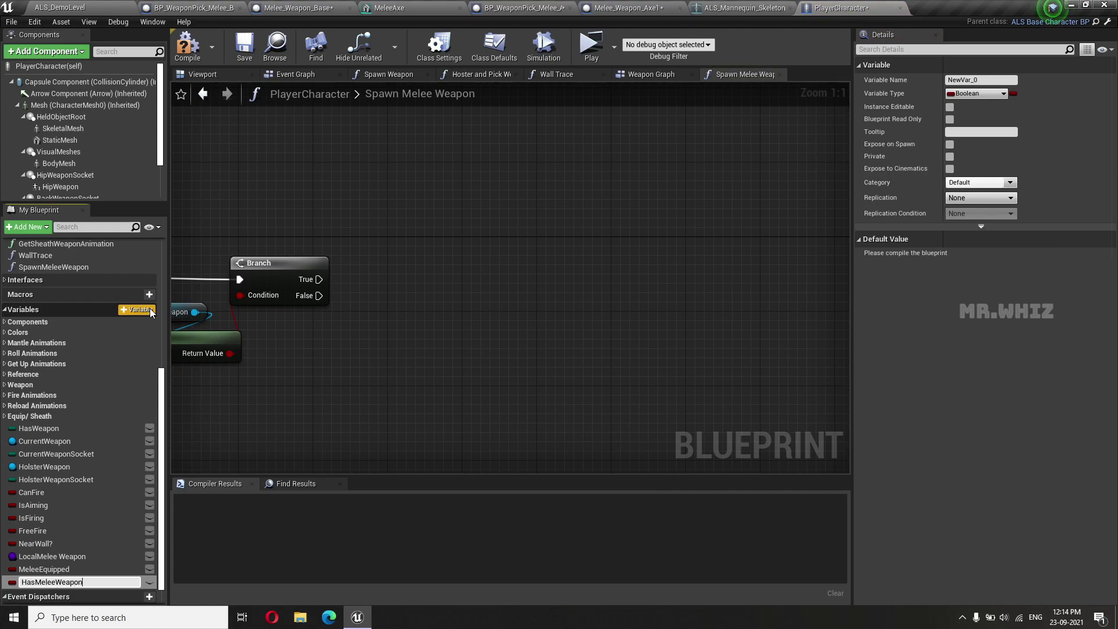
key("Return")
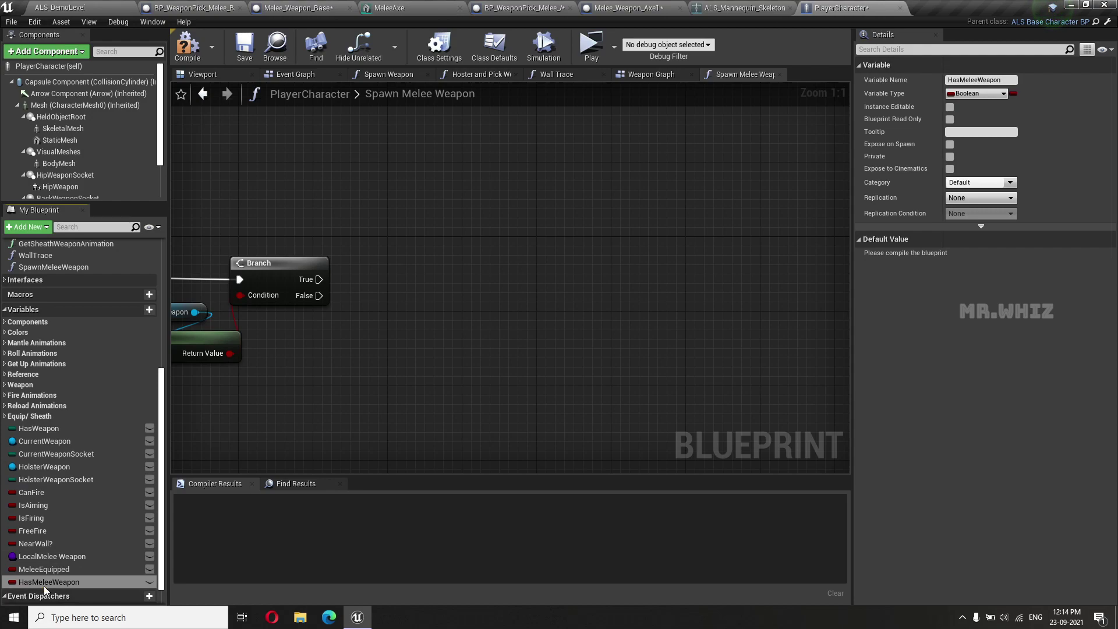
left_click_drag(49, 582, 449, 331)
left_click(472, 357)
mouse_move(319, 295)
left_mouse_down()
mouse_move(408, 332)
mouse_move(427, 326)
mouse_move(424, 367)
left_mouse_up()
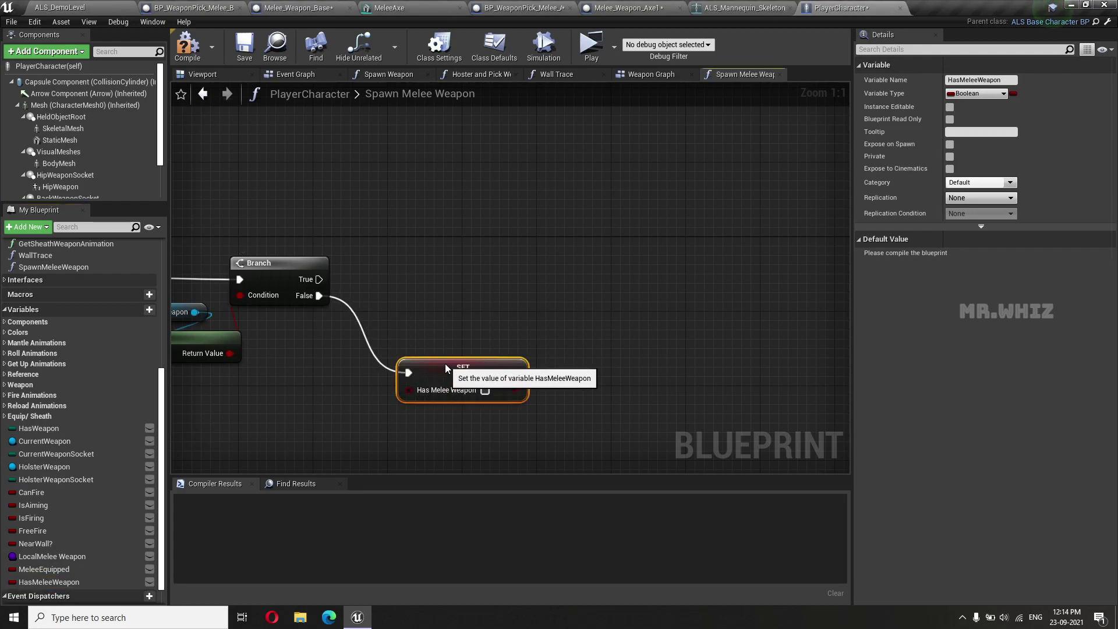
left_click(484, 389)
right_click_drag(635, 419, 557, 347)
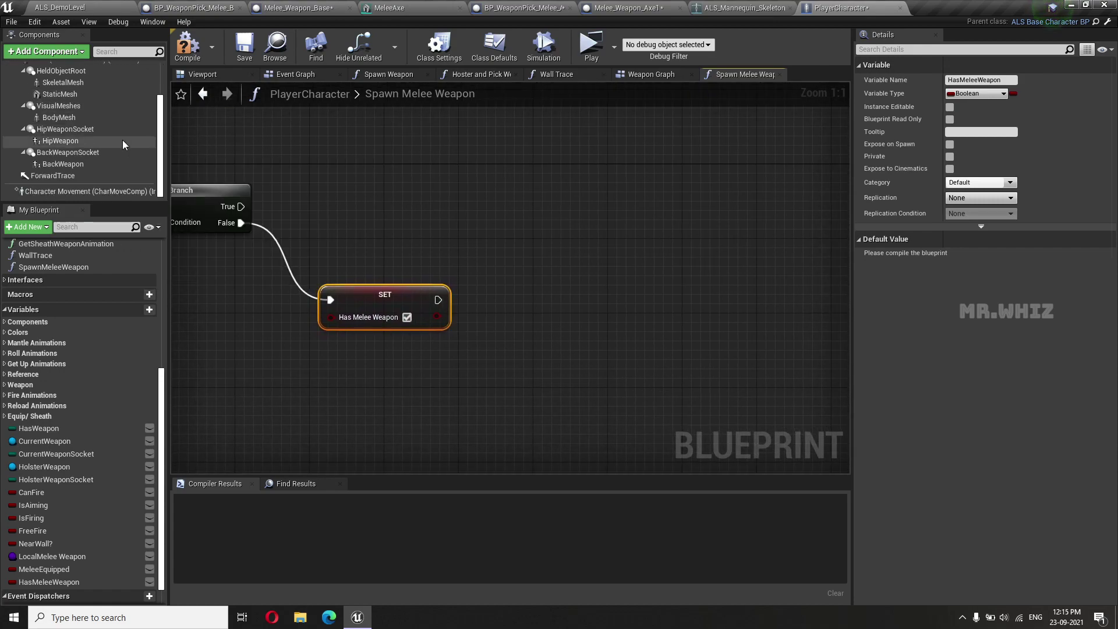
scroll(123, 144, "down", 1)
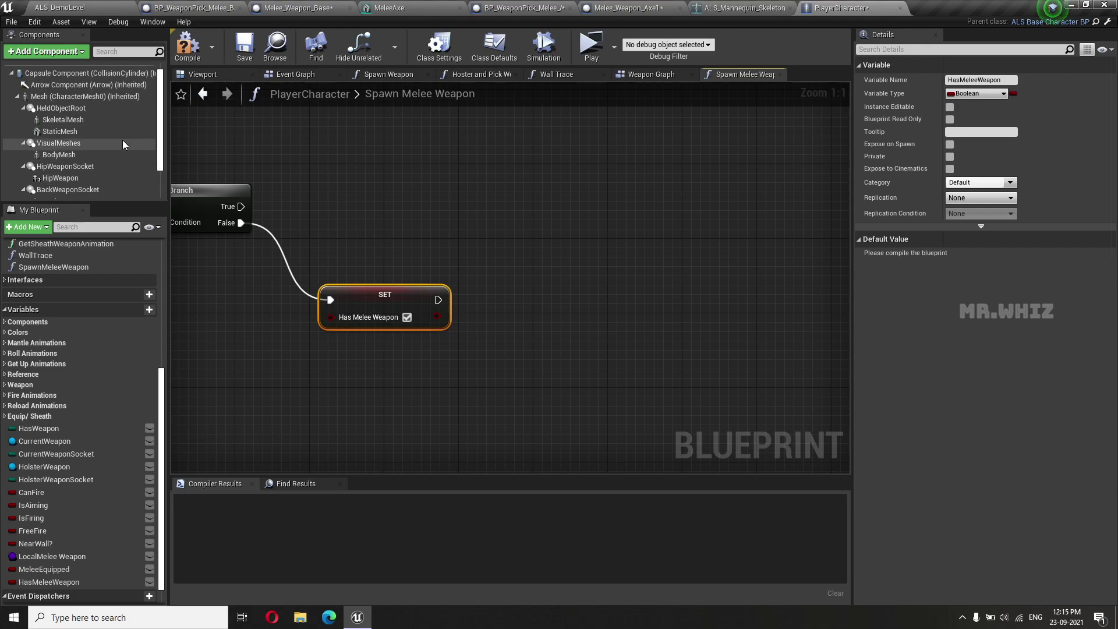
Step: Search the Add Component list for 'Scene' and add a Scene component
left_click(75, 51)
type("Scene")
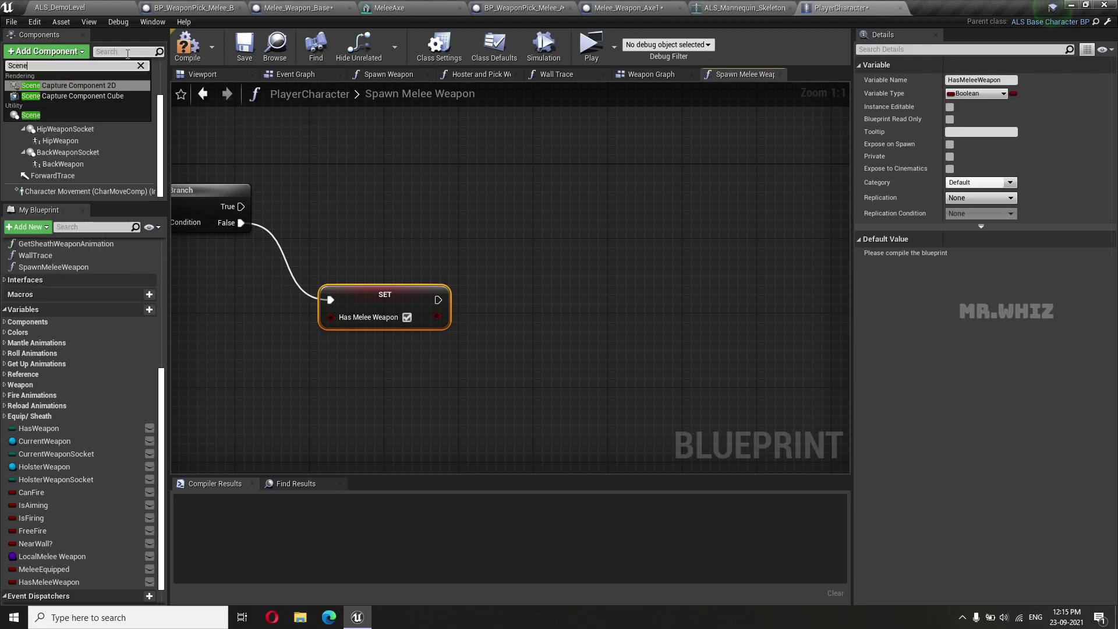
left_click(78, 112)
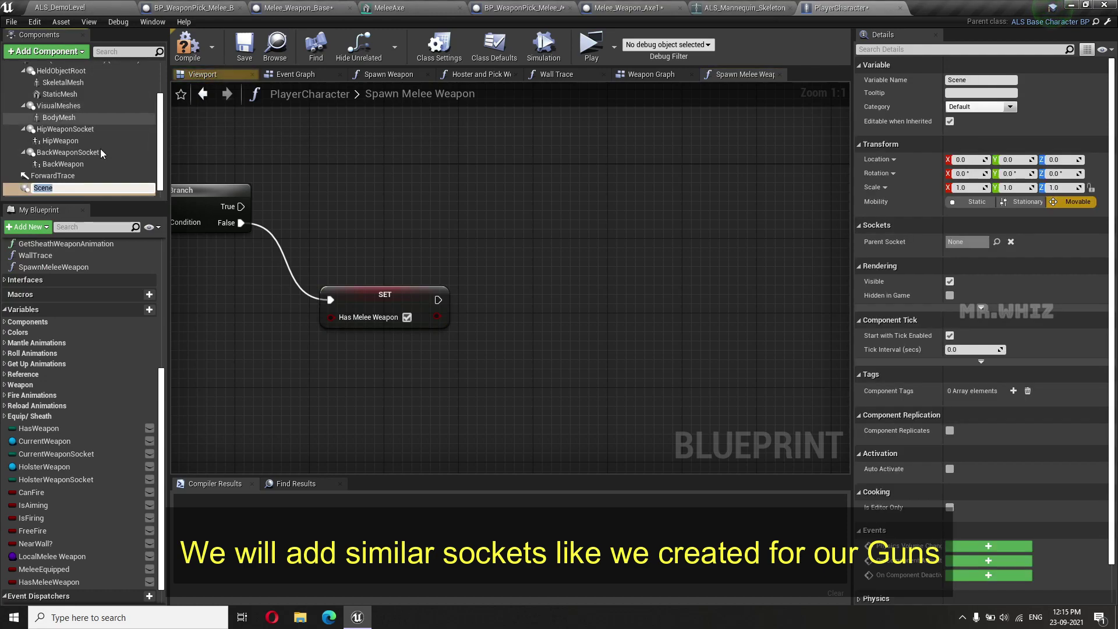
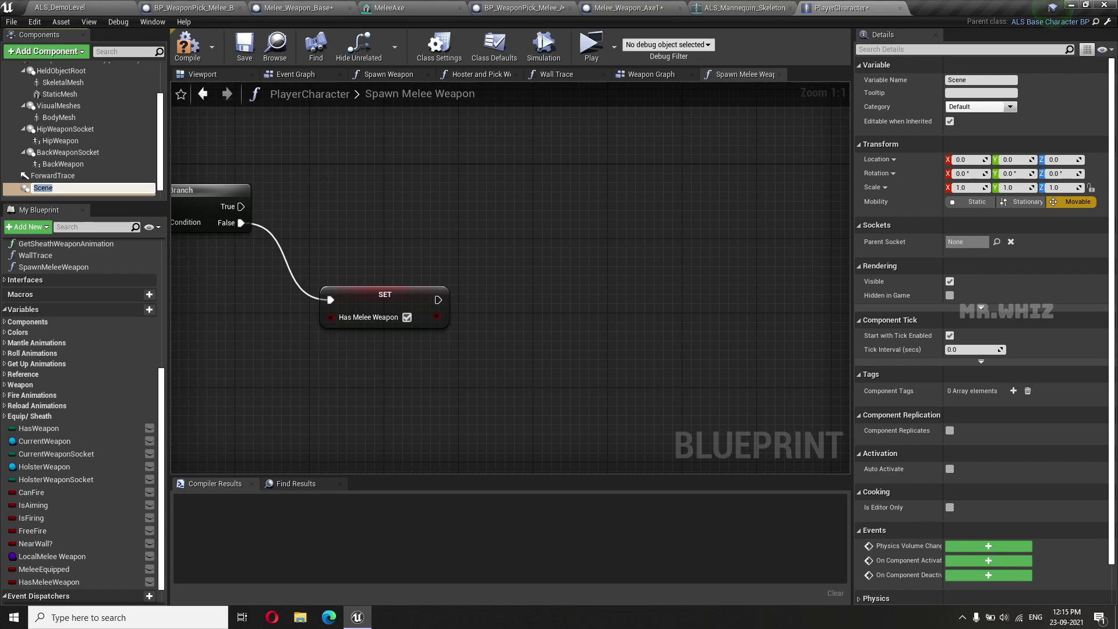
Step: Rename the Scene component to MeleeWeaponSocket
key("Return")
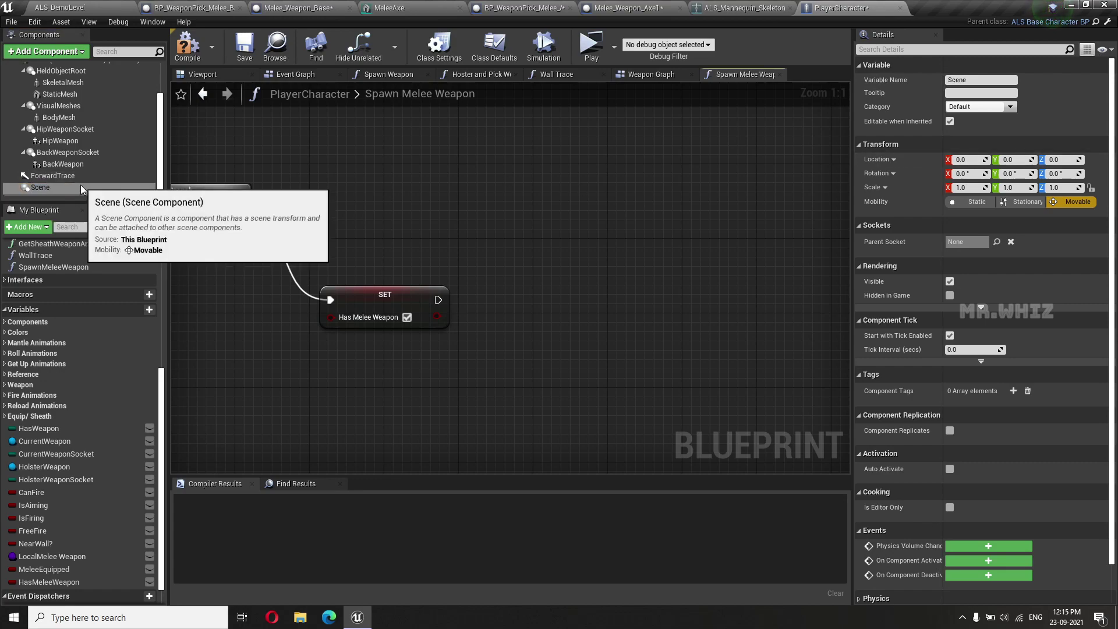
left_click(81, 185)
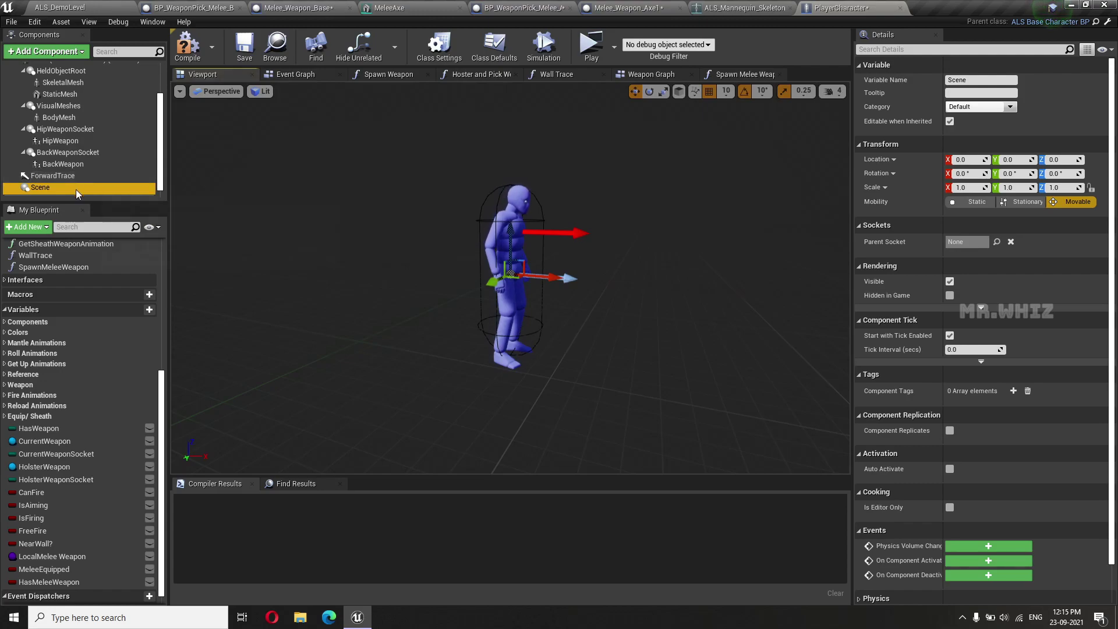
key("F2")
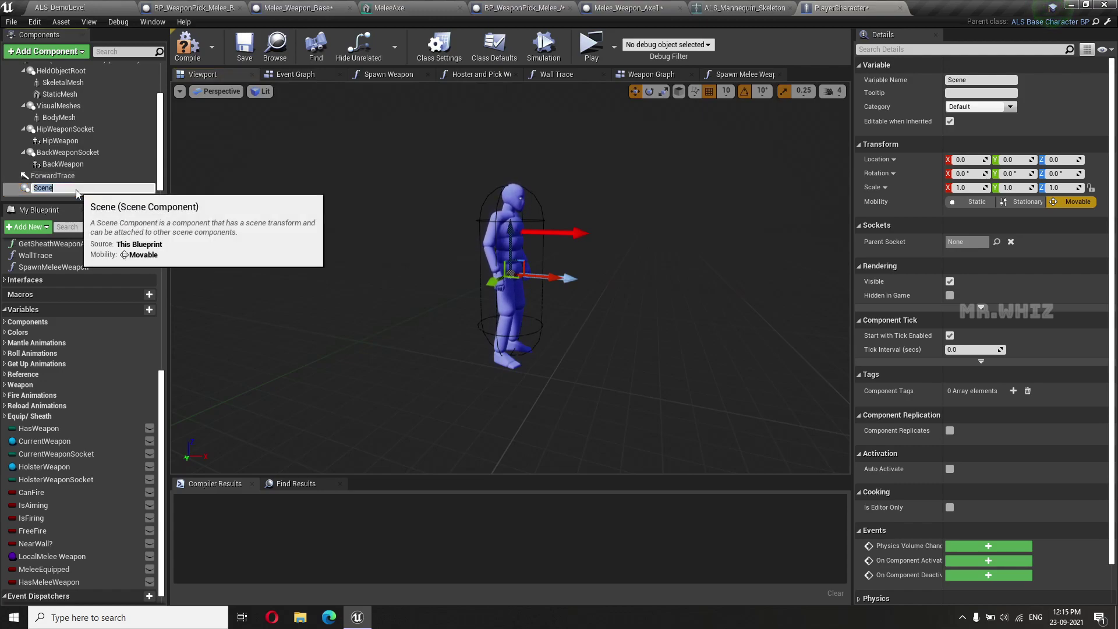
type("MeleeWeaponSocket")
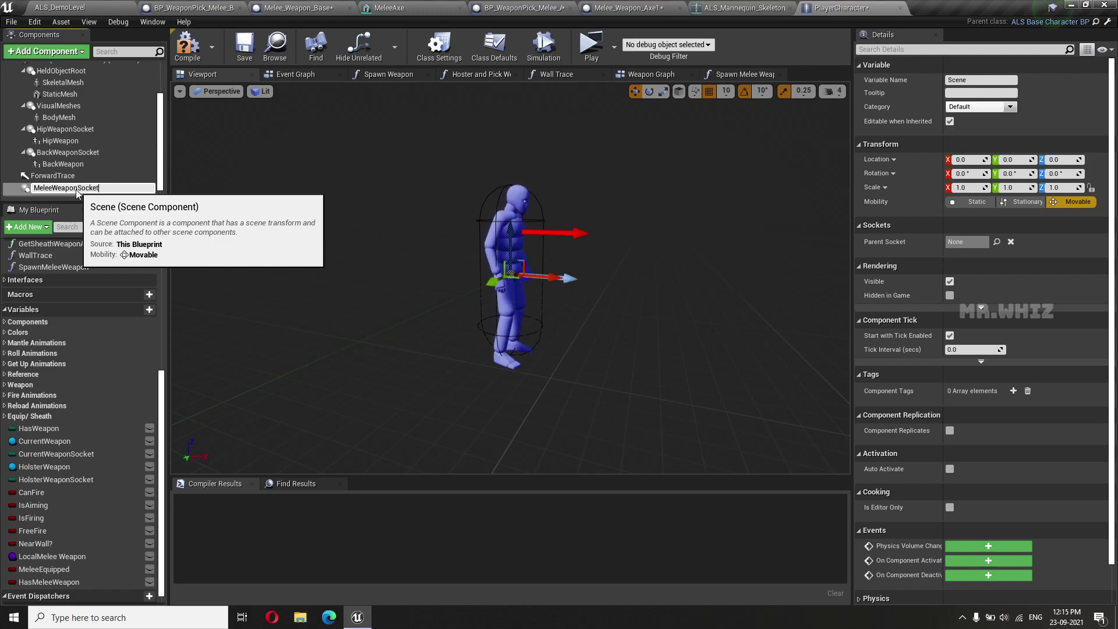
key("Return")
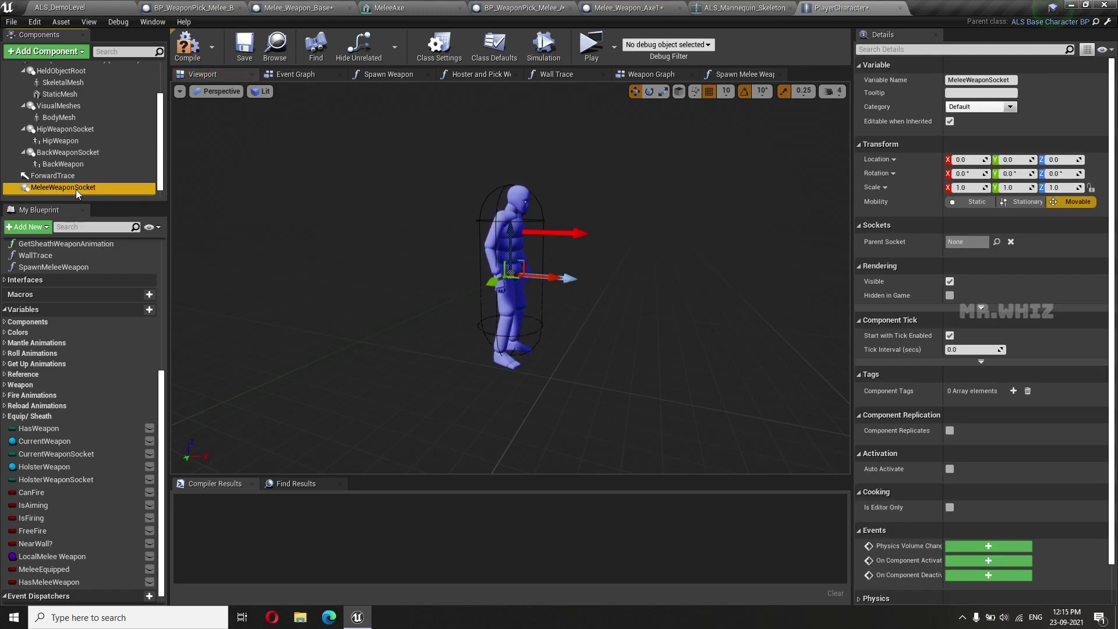
Step: Add a Child Actor component named MeleeWeapon under MeleeWeaponSocket
right_click(76, 190)
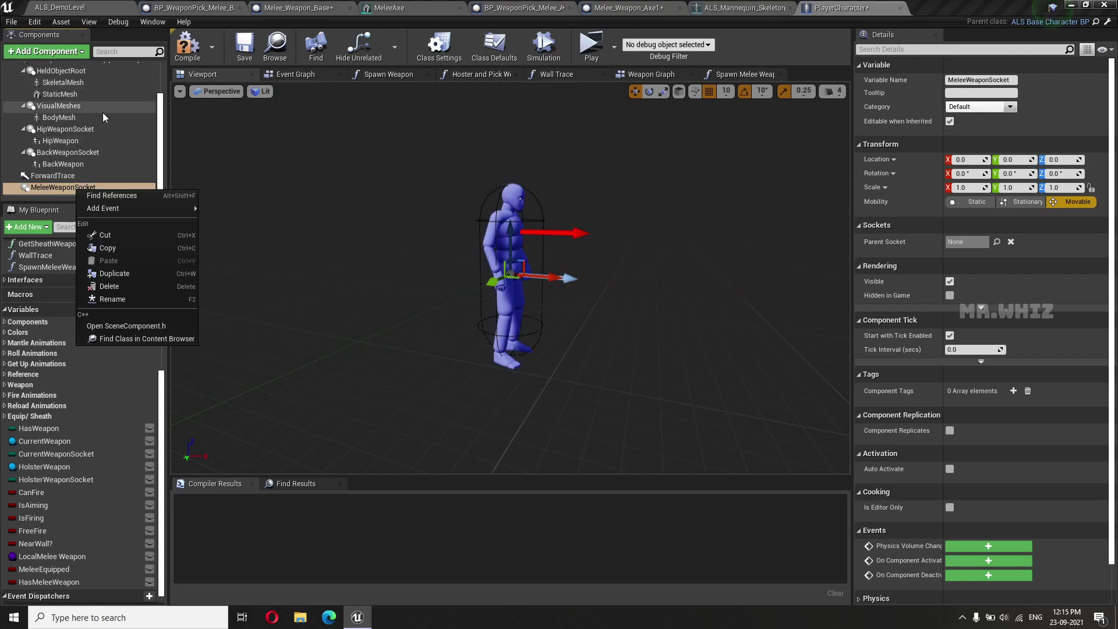
scroll(102, 113, "up", 3)
left_click(76, 52)
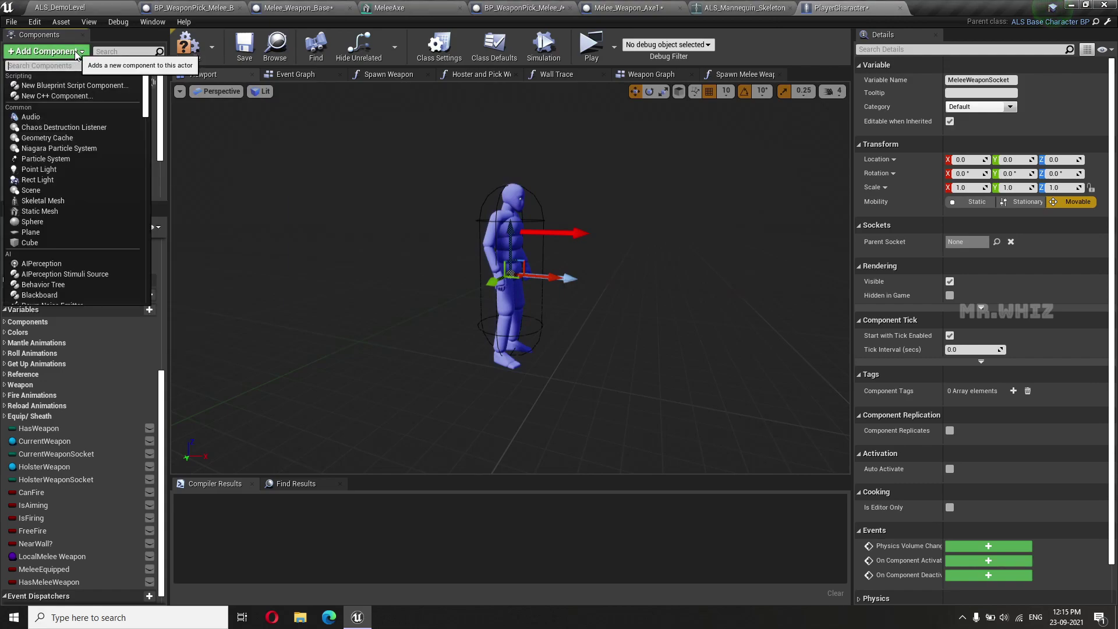
left_click(76, 52)
type("MeleeWeap")
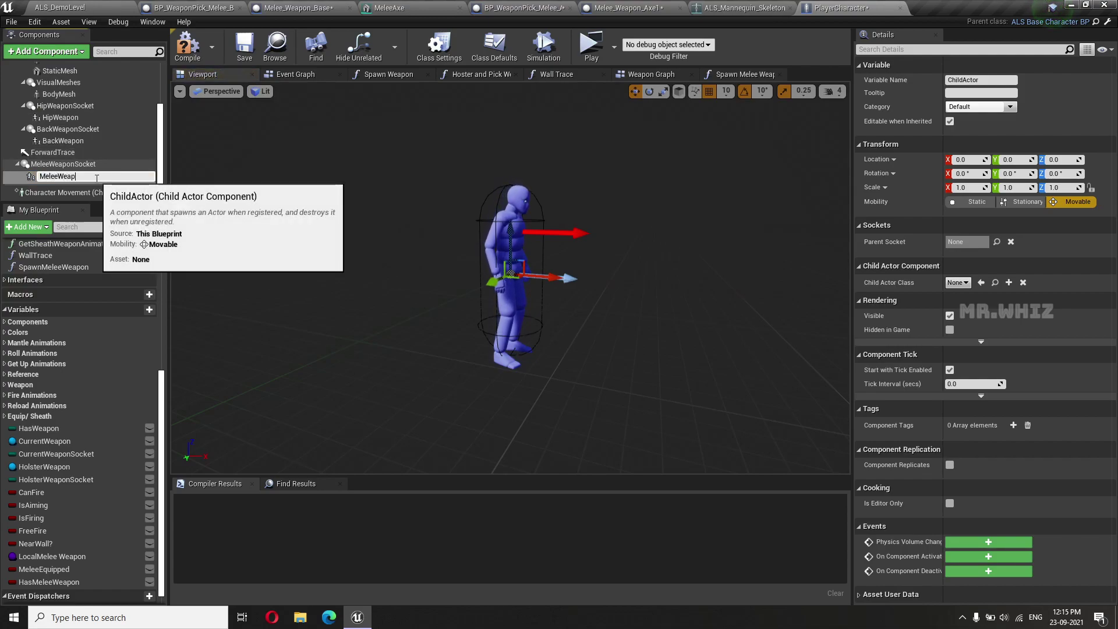
type("on")
key("Return")
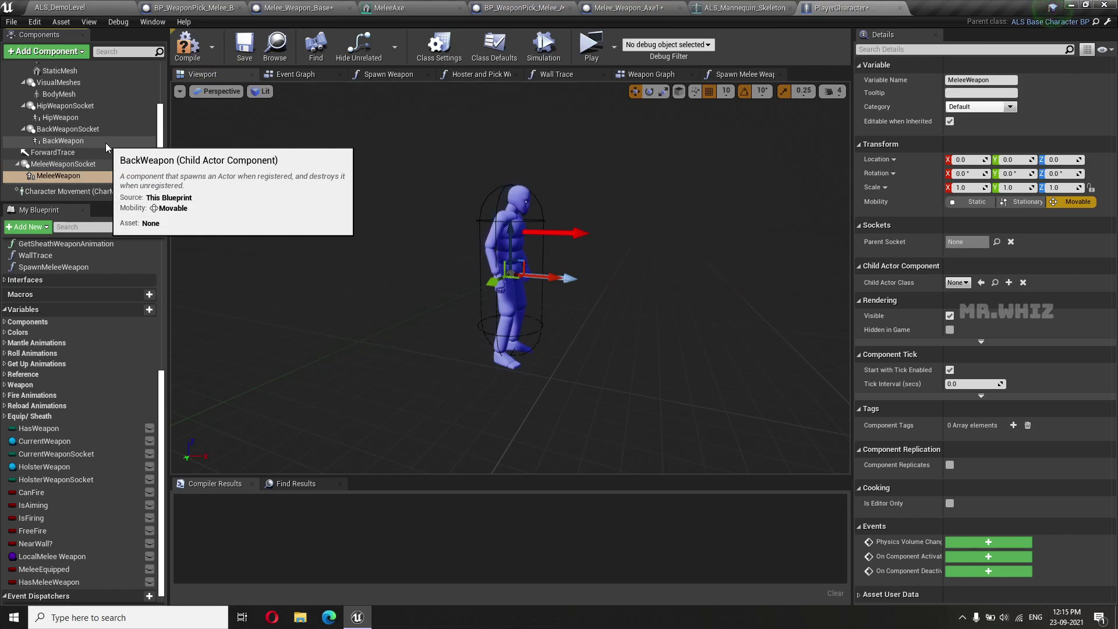
mouse_move(83, 165)
left_mouse_down()
mouse_move(86, 59)
mouse_move(93, 107)
left_mouse_up()
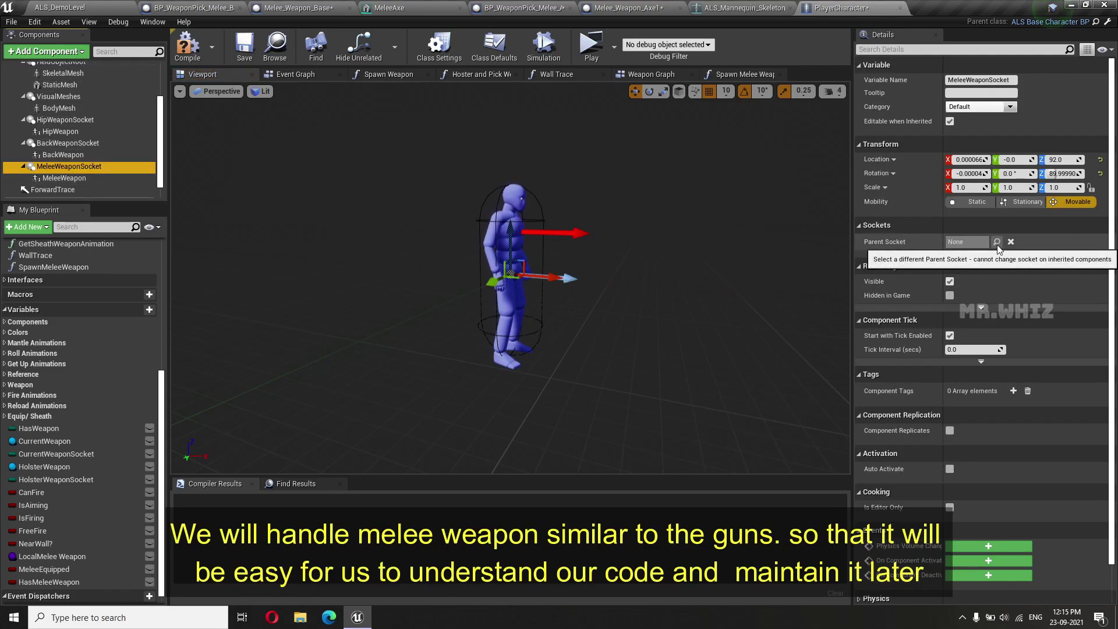
Step: Parent MeleeWeaponSocket to the mesh's MeleeWeaponSocket socket and compile the blueprint
left_click(998, 243)
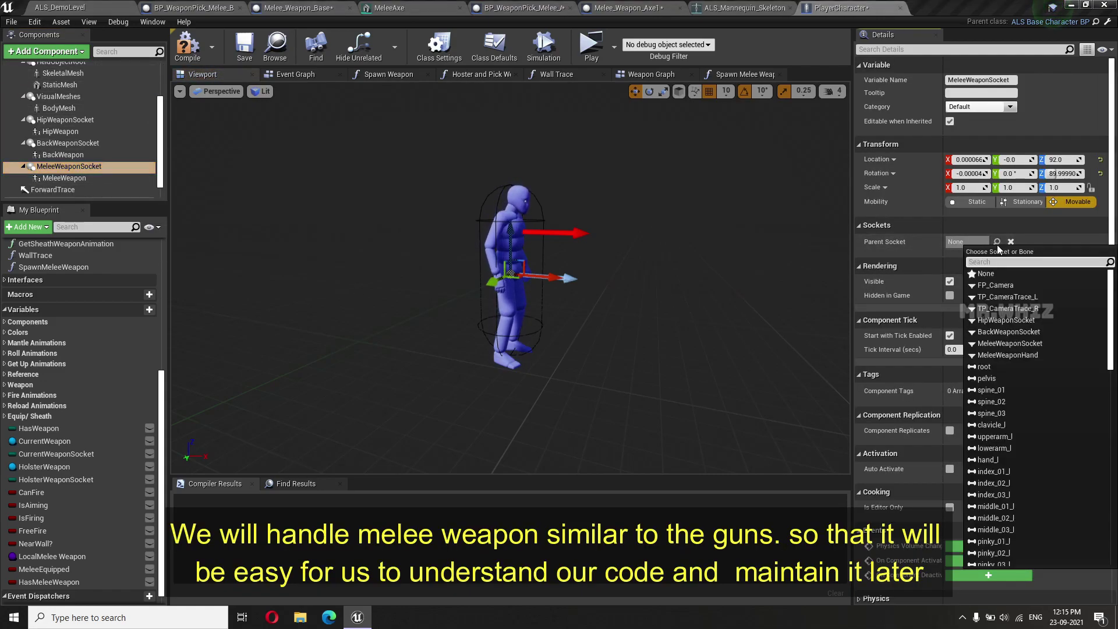
left_click(1004, 345)
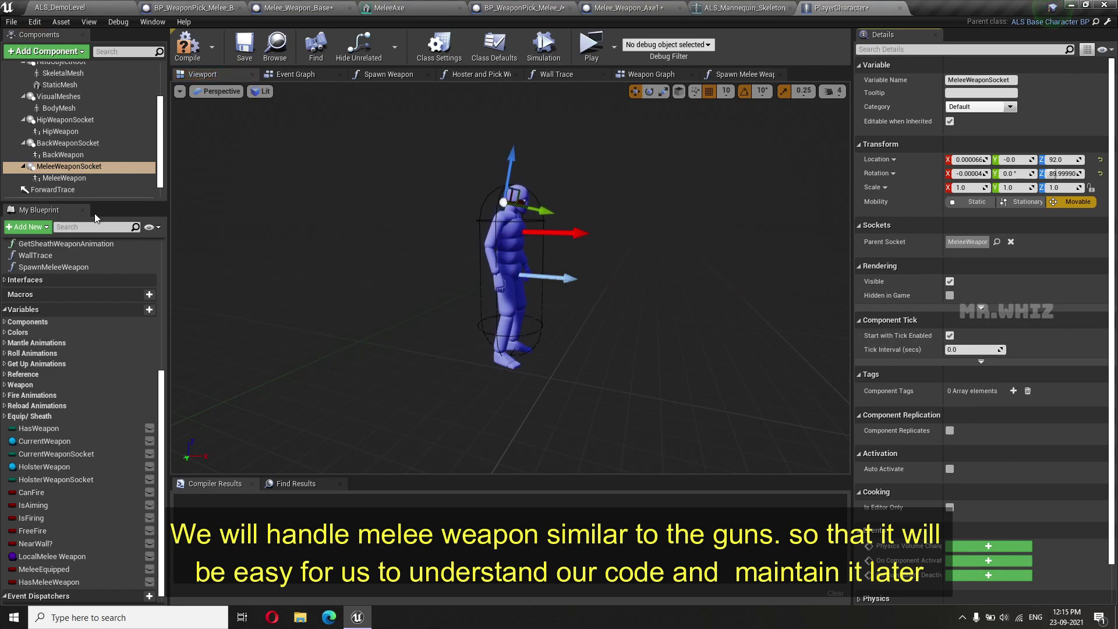
left_click(191, 47)
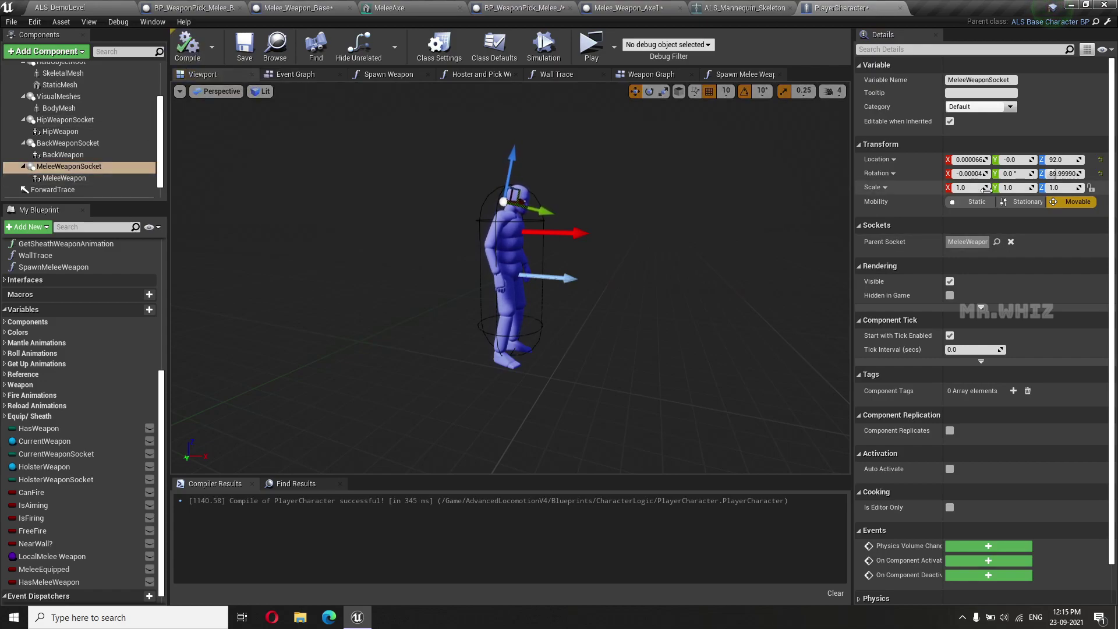
Step: Set the component's location and rotation to 0 on all axes
left_click(971, 160)
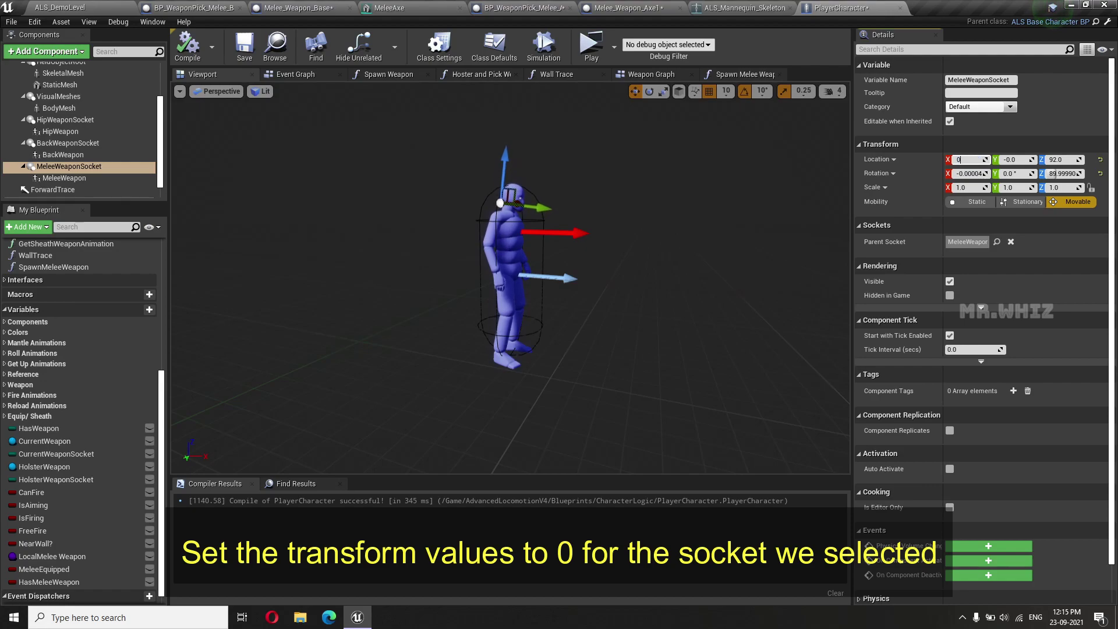
key("Tab")
type("0")
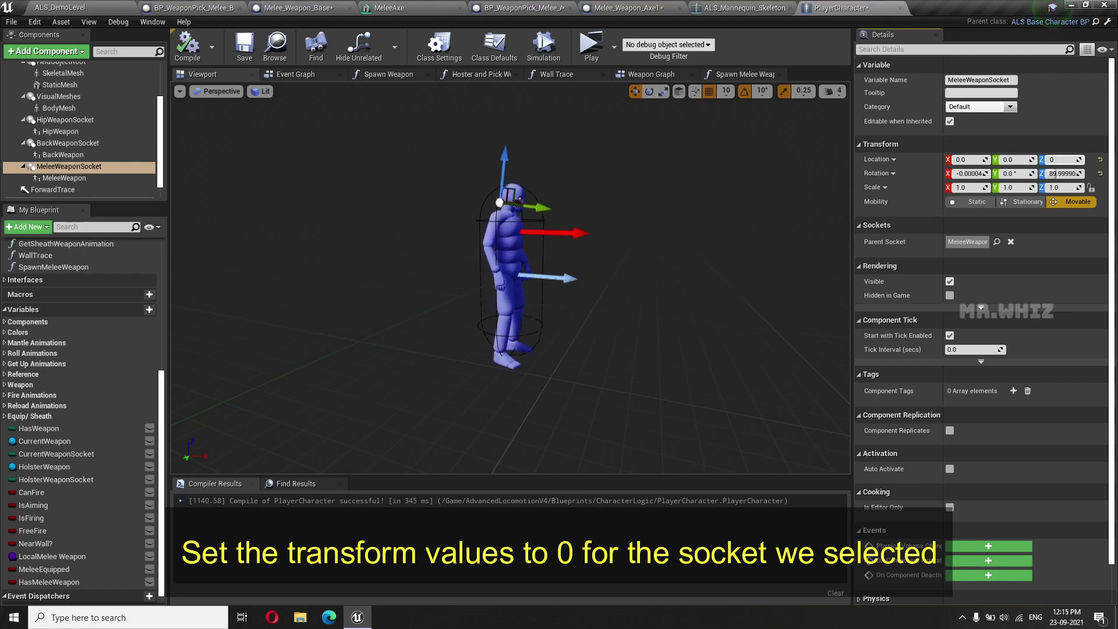
key("Return")
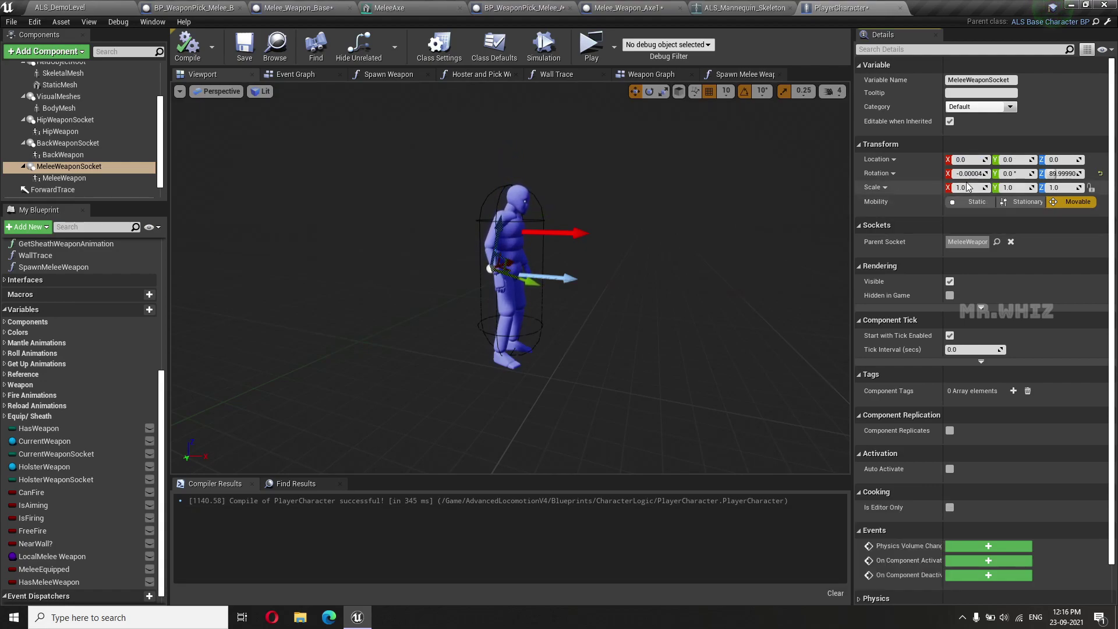
type("0")
key("Tab")
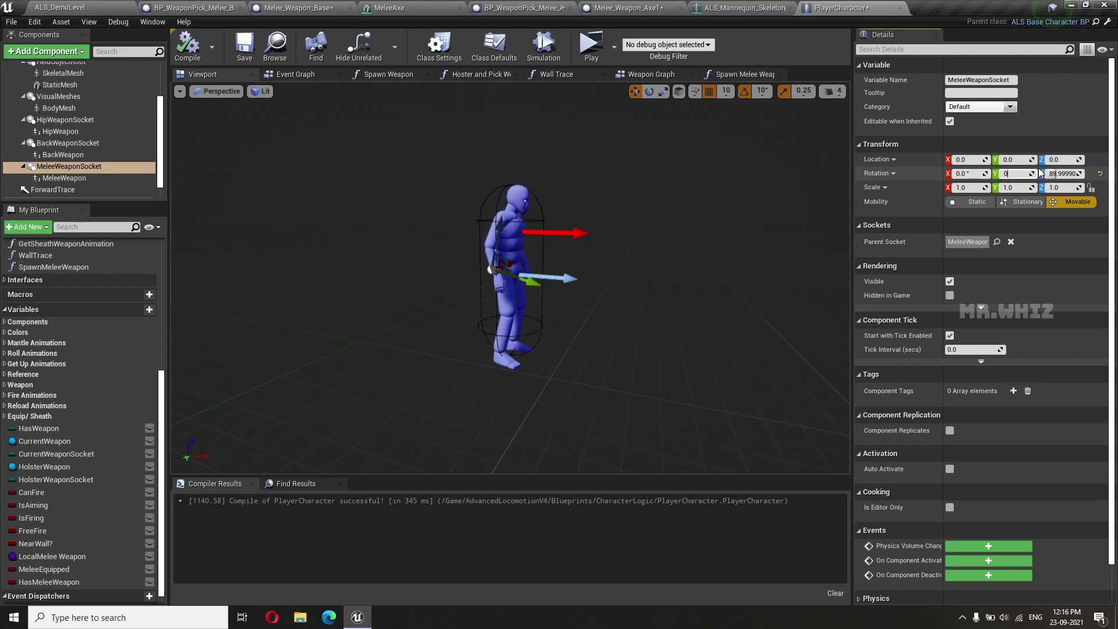
key("Tab")
type("0")
key("Return")
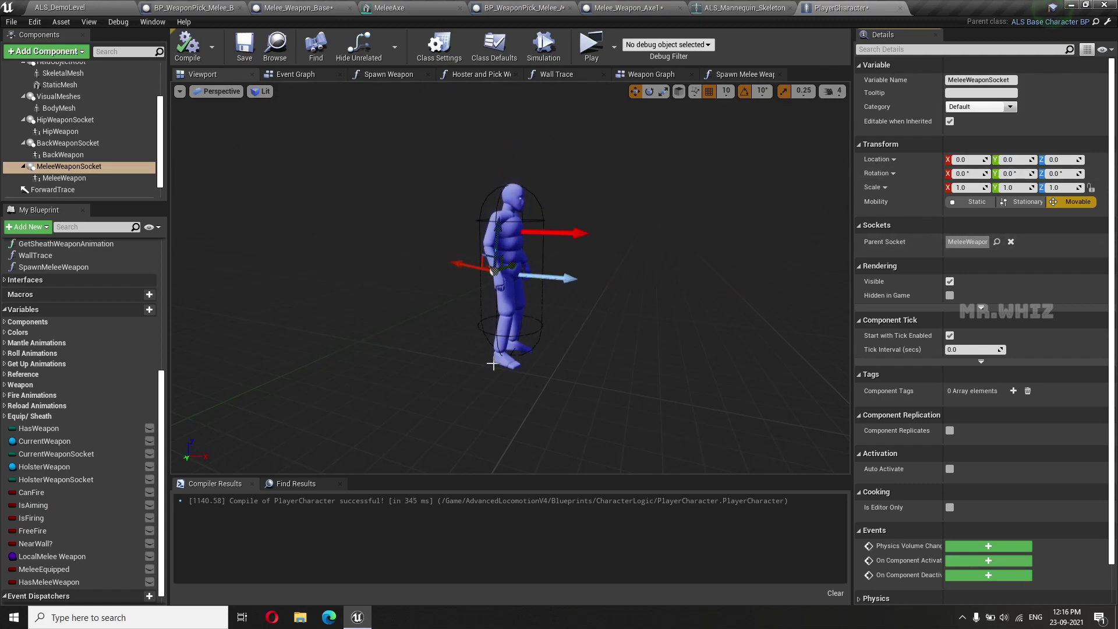
left_click_drag(641, 321, 658, 317)
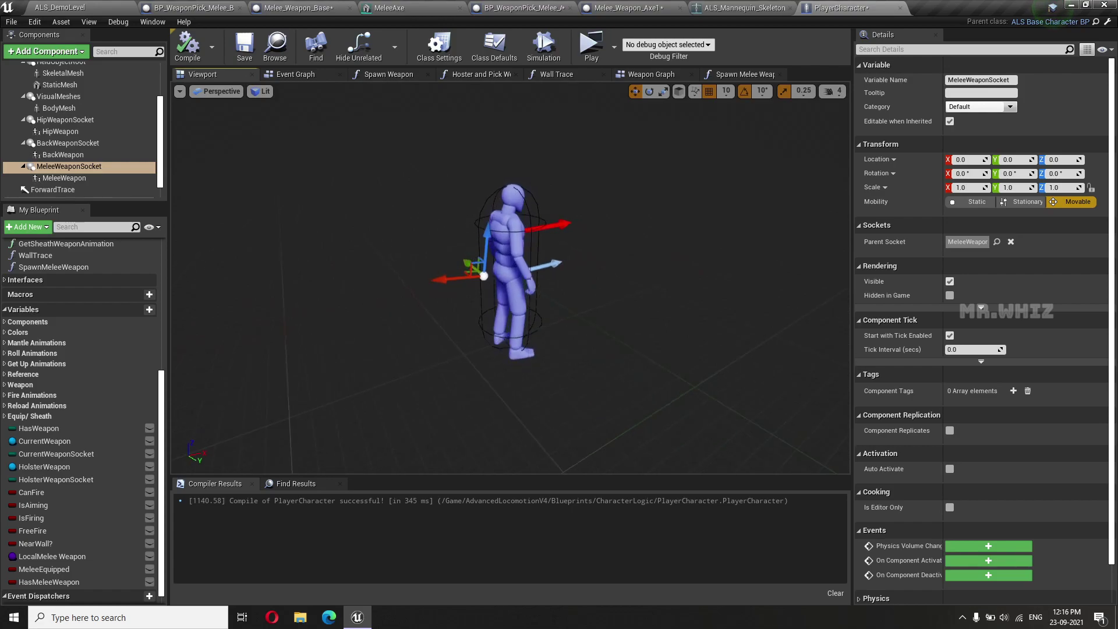
left_click_drag(338, 112, 362, 112)
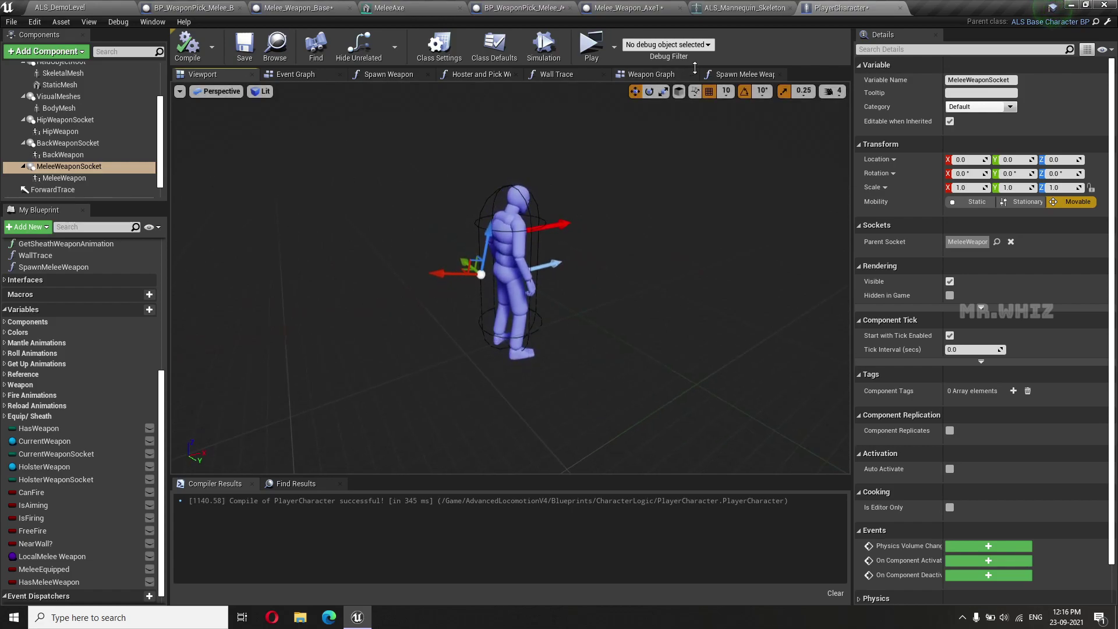
left_click(744, 75)
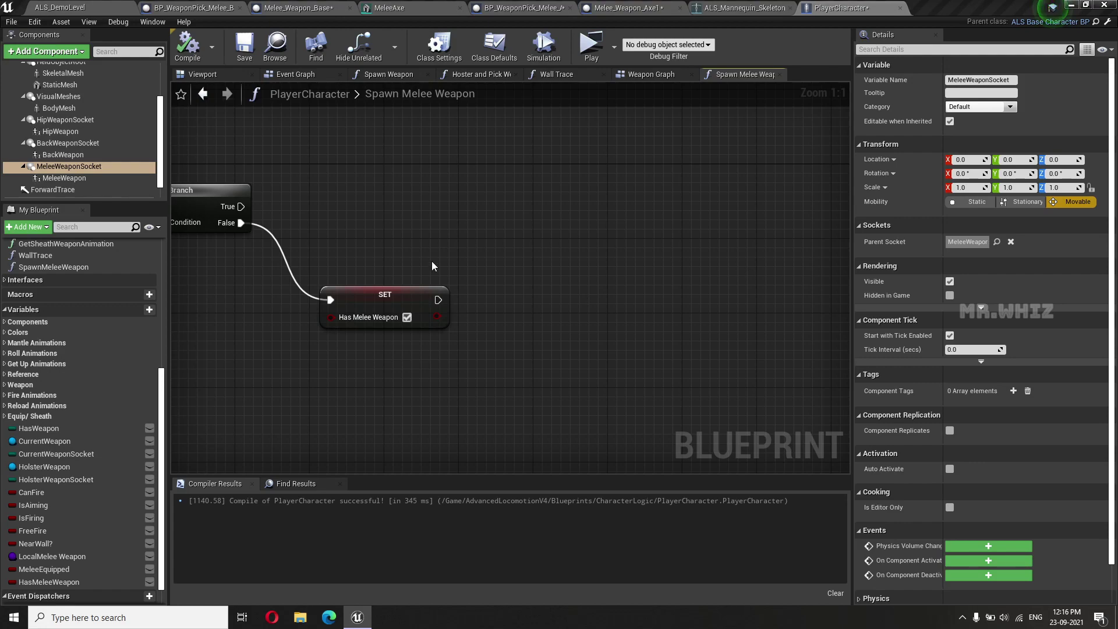
Step: Add a Melee Weapon Set Child Actor Class node running after the SET node
left_click_drag(62, 177, 441, 346)
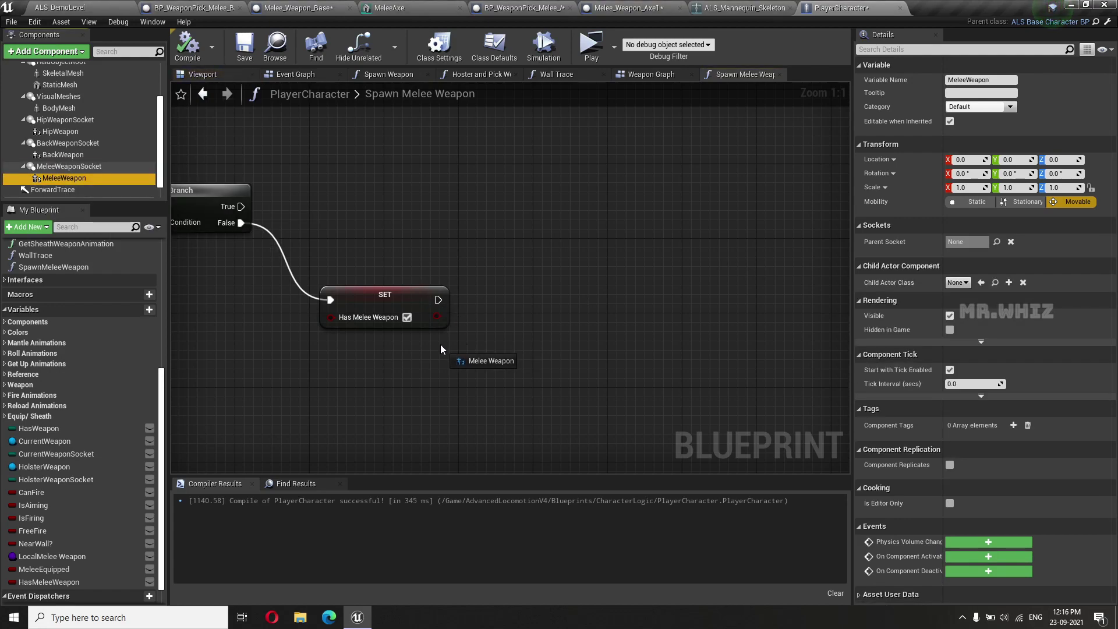
left_click_drag(508, 351, 540, 318)
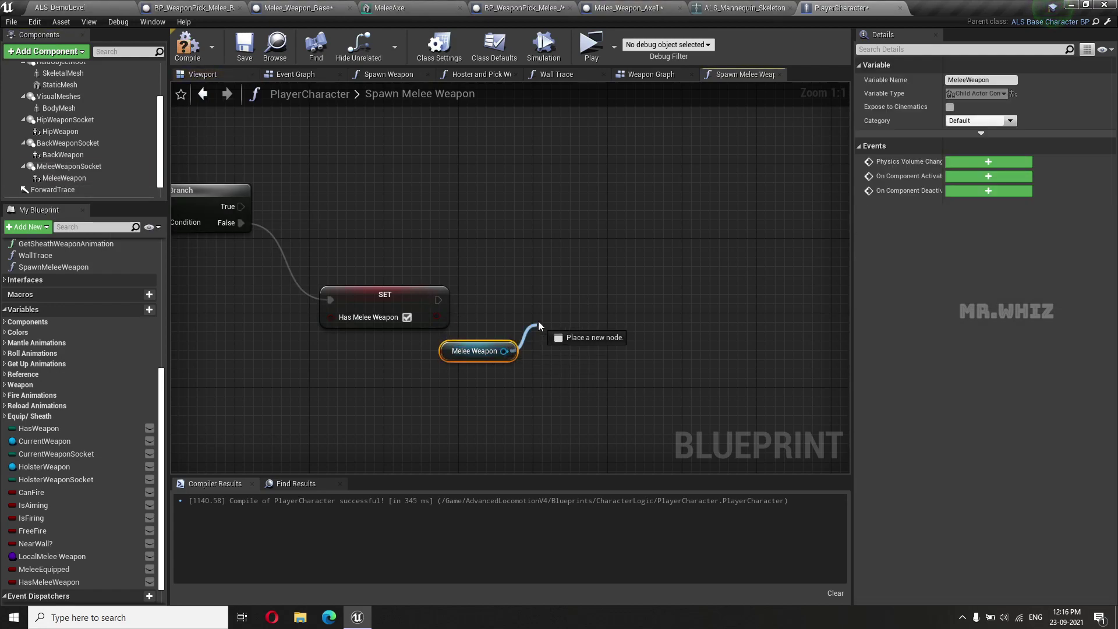
type("set")
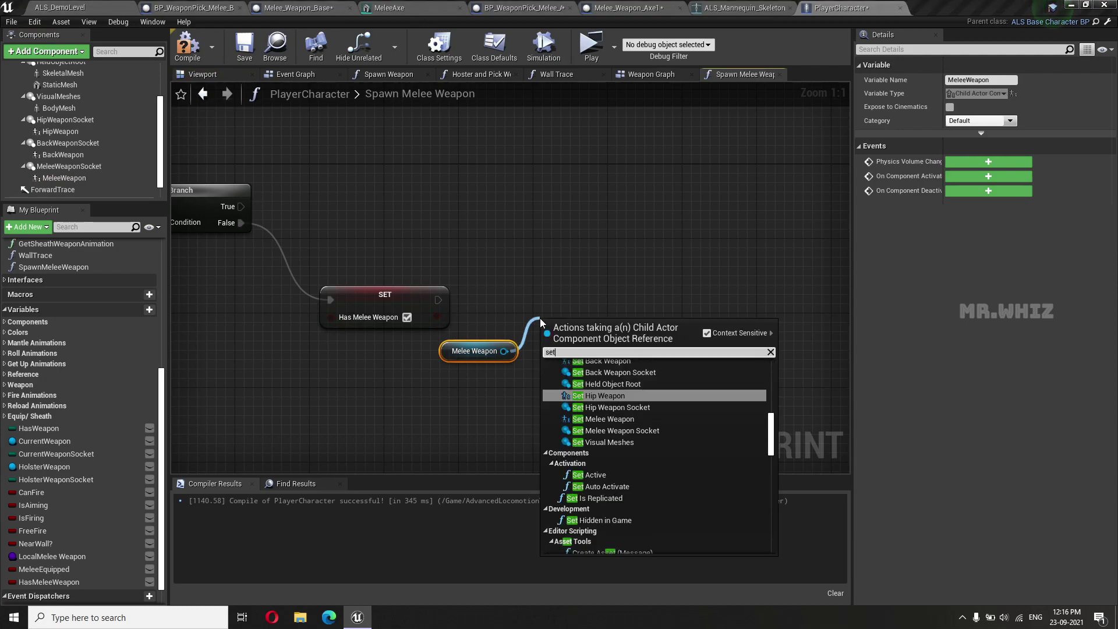
type(" child a")
key("Return")
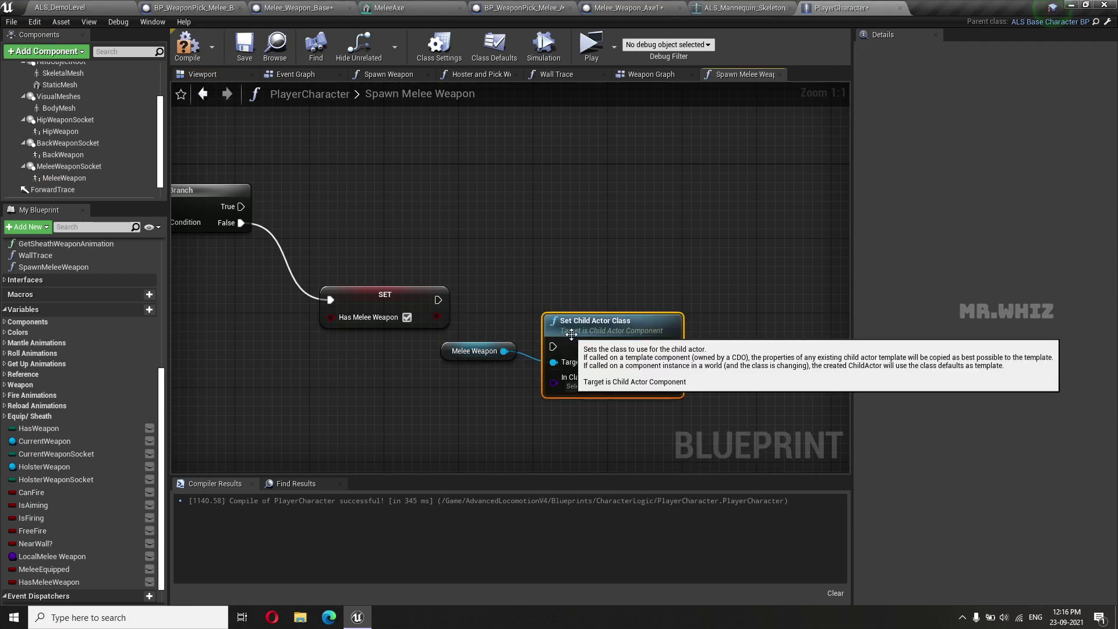
left_click_drag(570, 306, 560, 296)
left_click_drag(438, 300, 553, 304)
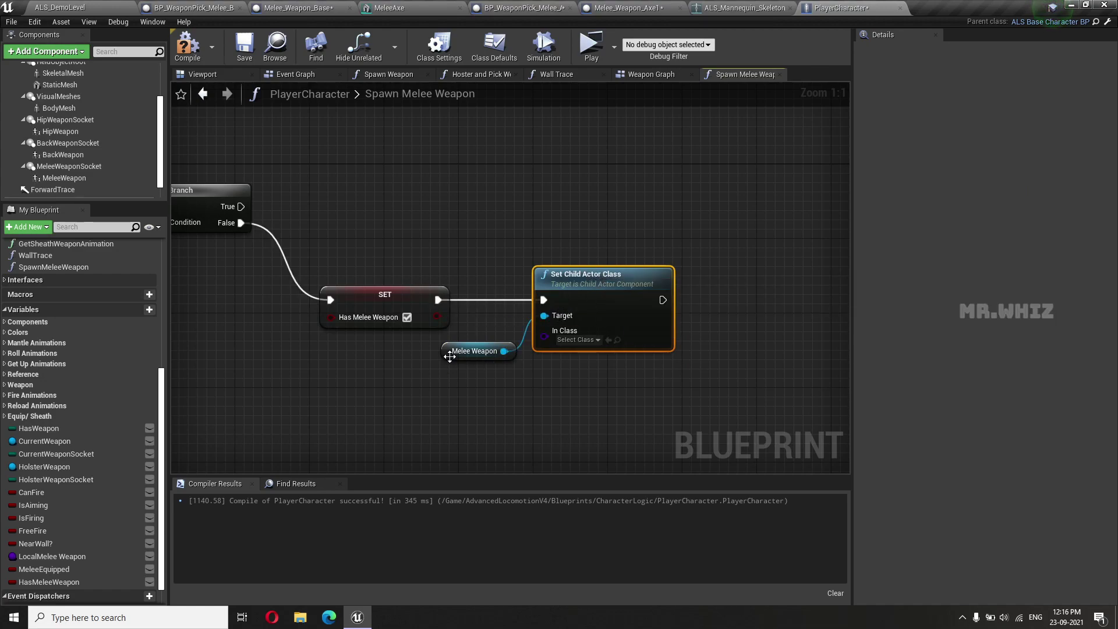
left_click_drag(450, 356, 385, 357)
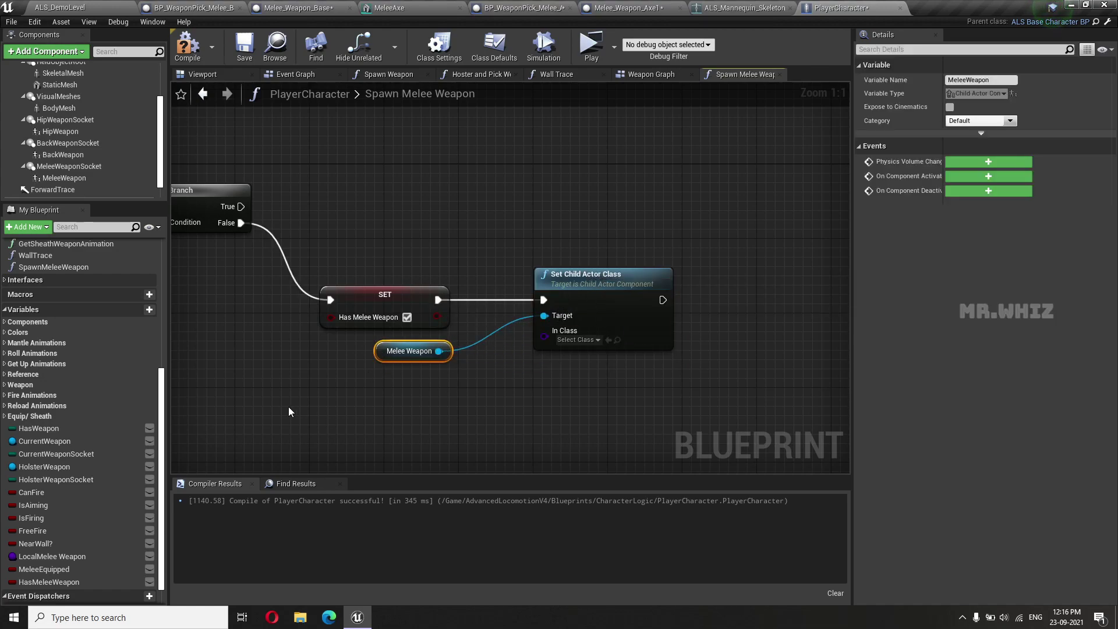
Step: Feed a Get LocalMelee Weapon node into the In Class pin
left_click_drag(65, 558, 379, 371)
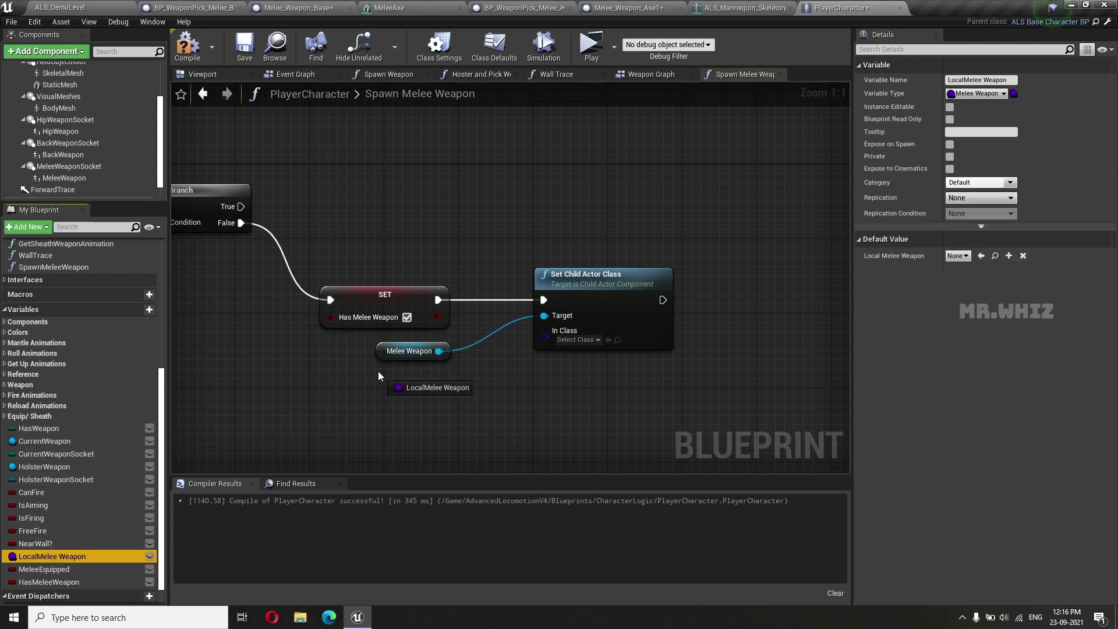
left_click(425, 387)
left_click_drag(459, 380, 544, 331)
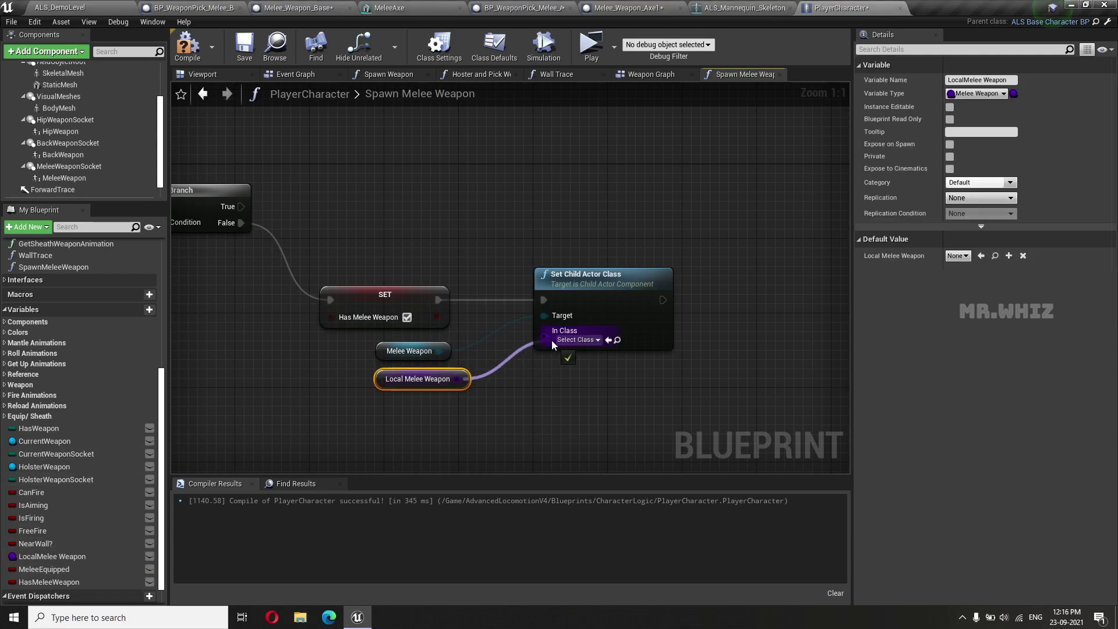
right_click_drag(592, 389, 516, 398)
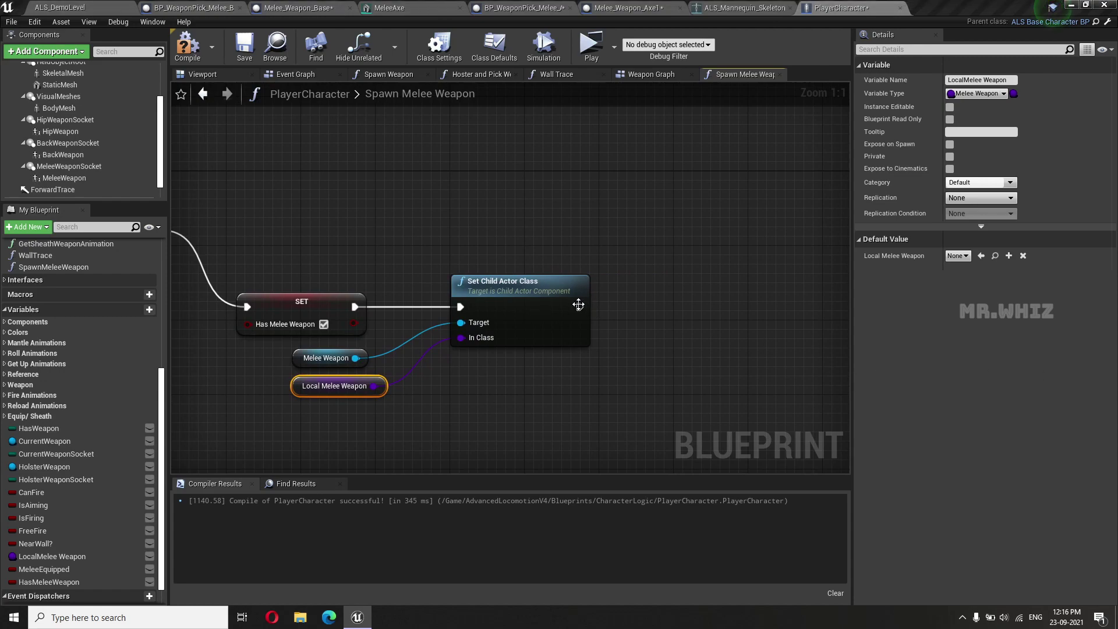
left_click_drag(579, 305, 690, 307)
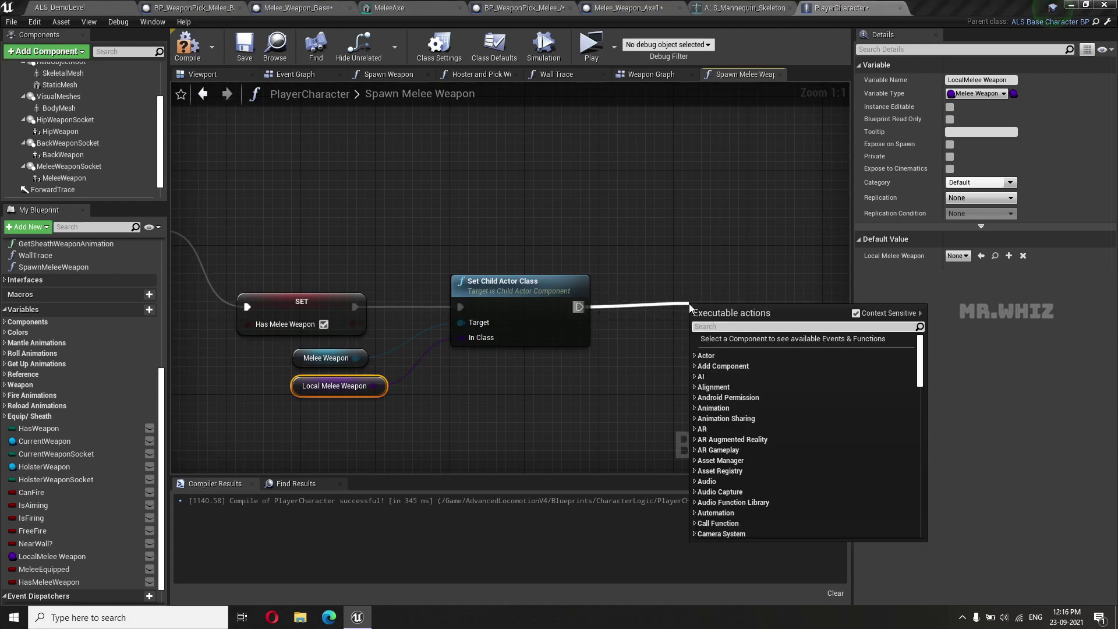
left_click(630, 205)
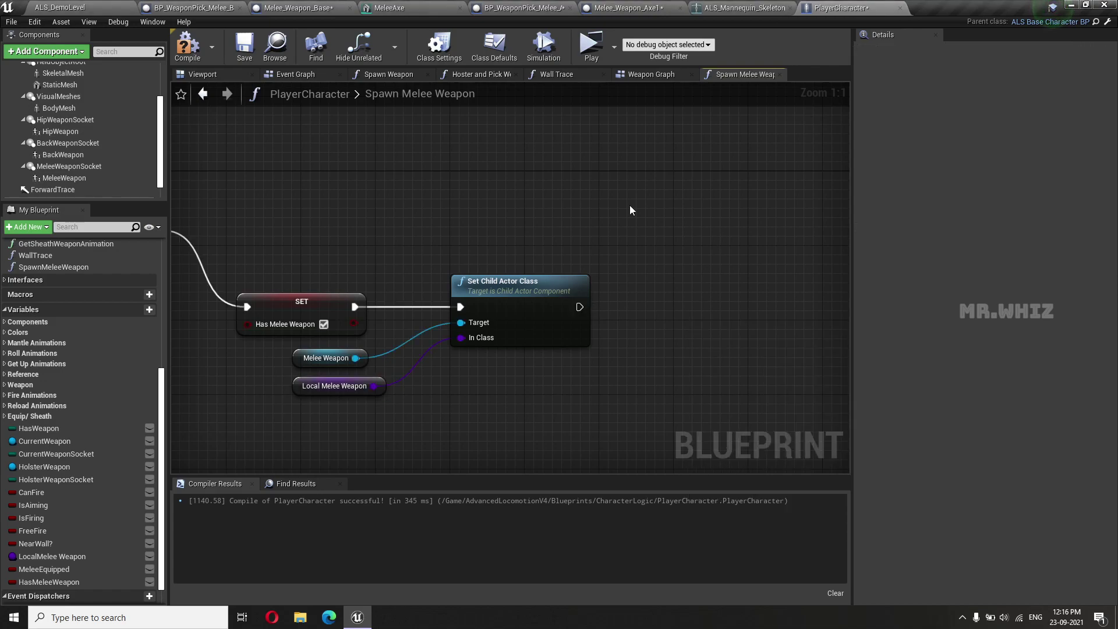
Step: Add an AttachActorToComponent node with Mesh as parent, after Set Child Actor Class
scroll(93, 119, "up", 3)
mouse_move(82, 105)
left_mouse_down()
mouse_move(605, 228)
mouse_move(701, 319)
left_mouse_up()
type("attah")
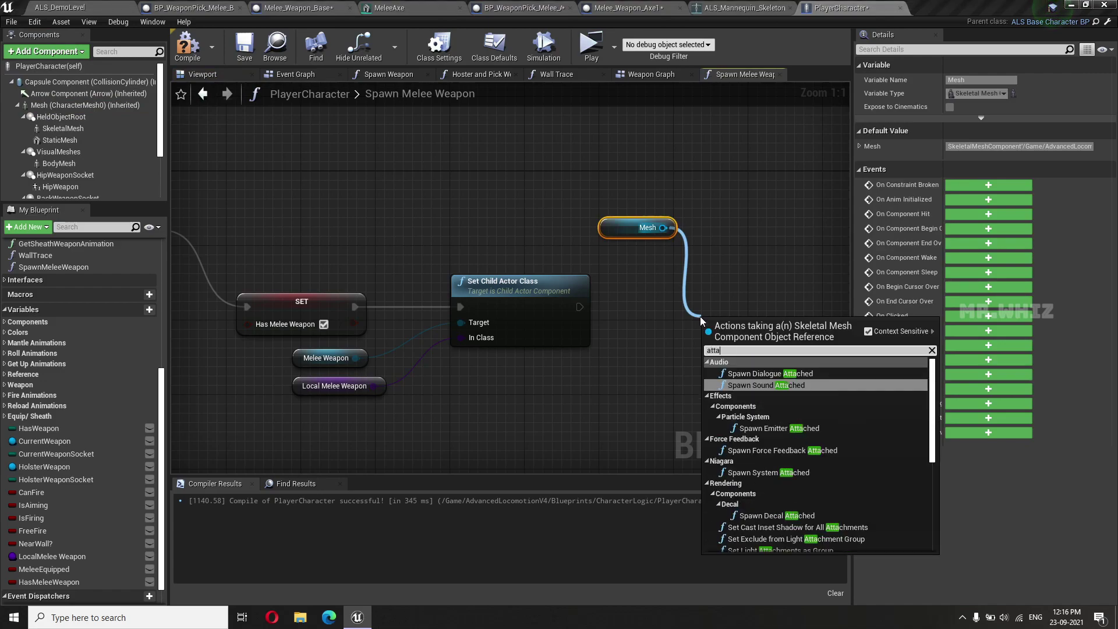
key("BackSpace")
type("ch actor")
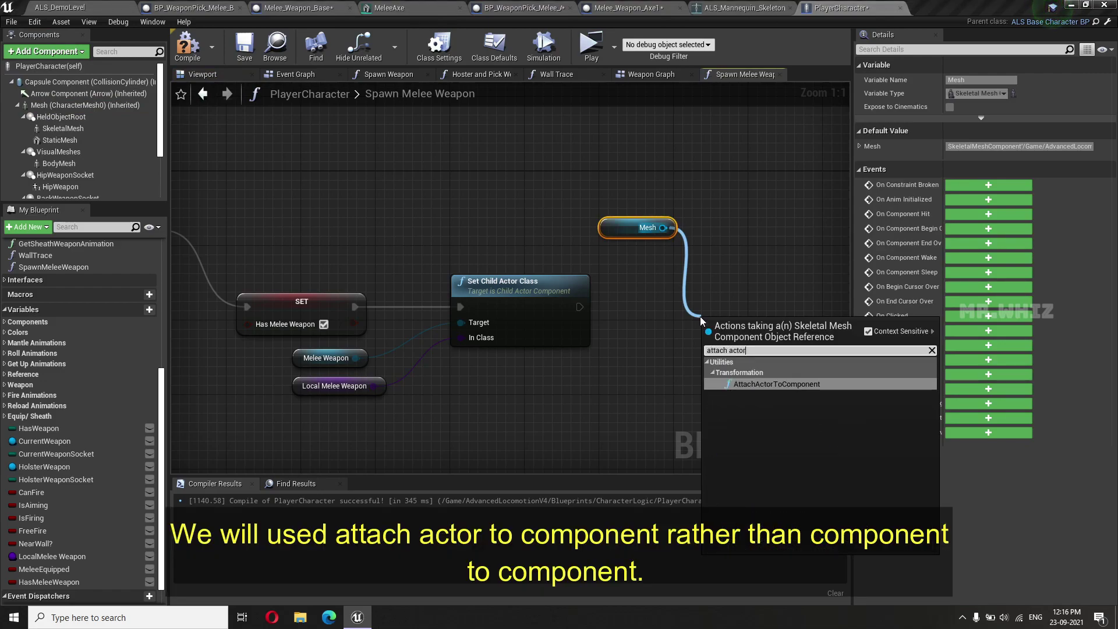
key("Return")
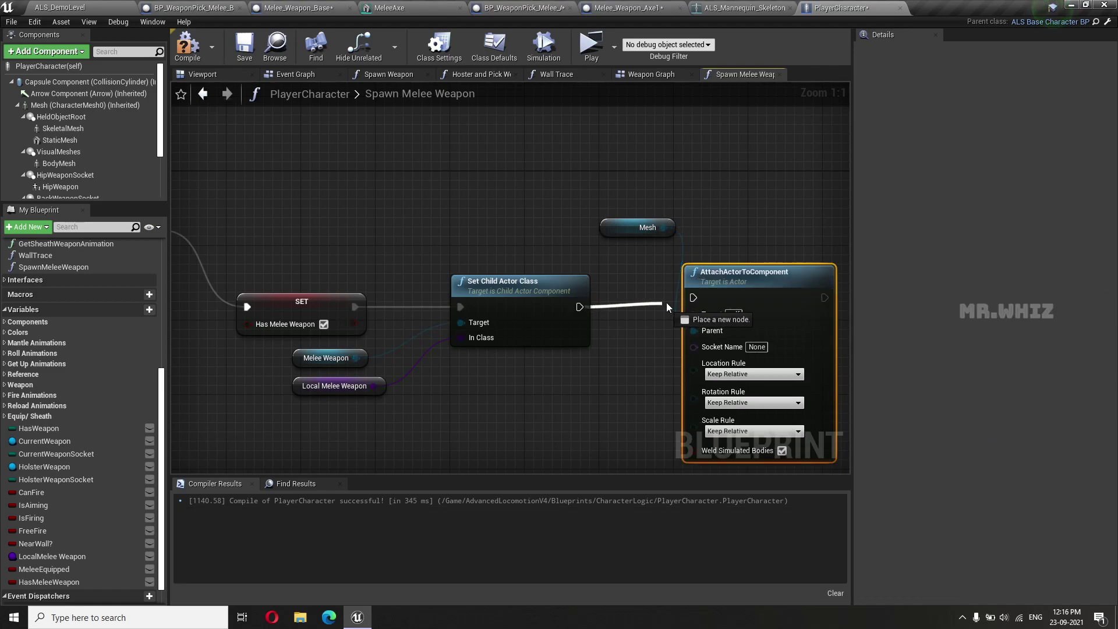
left_click_drag(579, 307, 693, 297)
key("q")
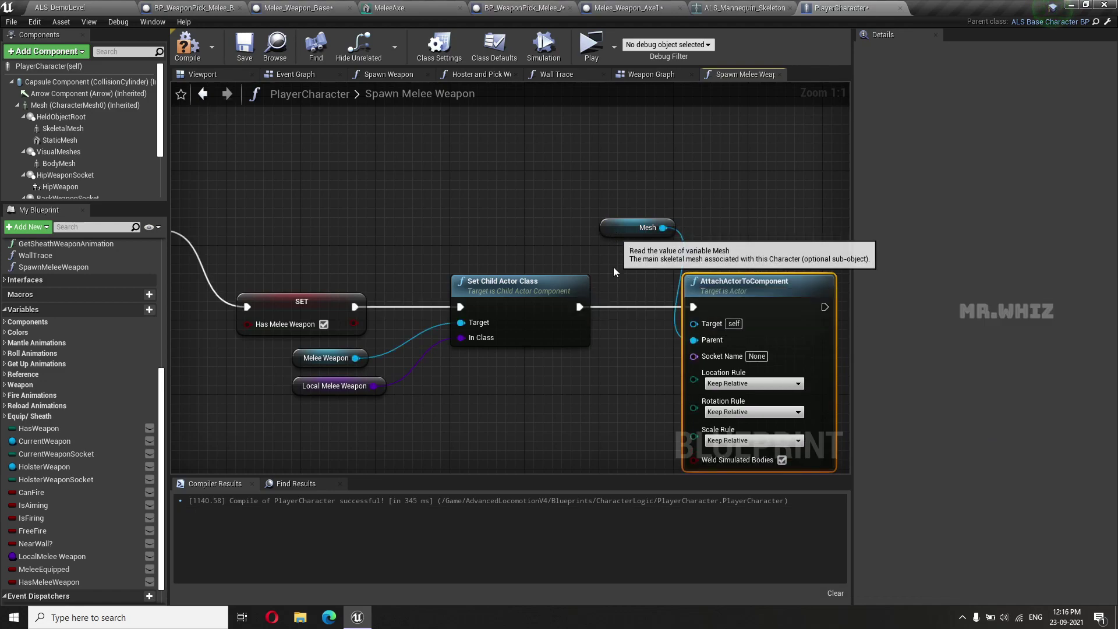
left_click_drag(637, 228, 554, 367)
right_click_drag(590, 428, 572, 374)
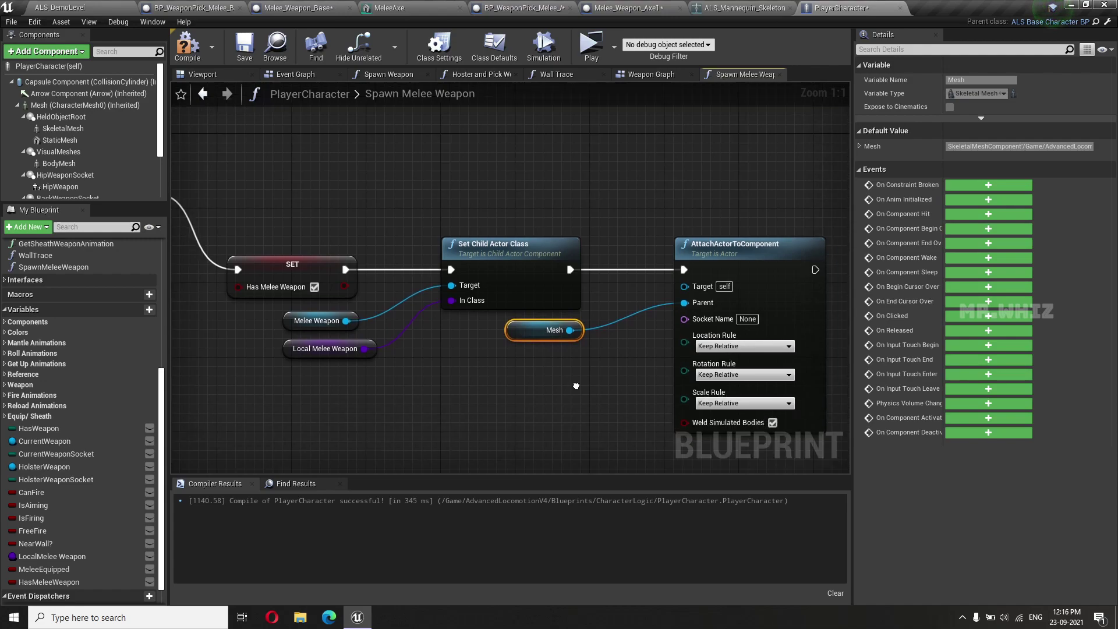
left_click_drag(539, 316, 520, 315)
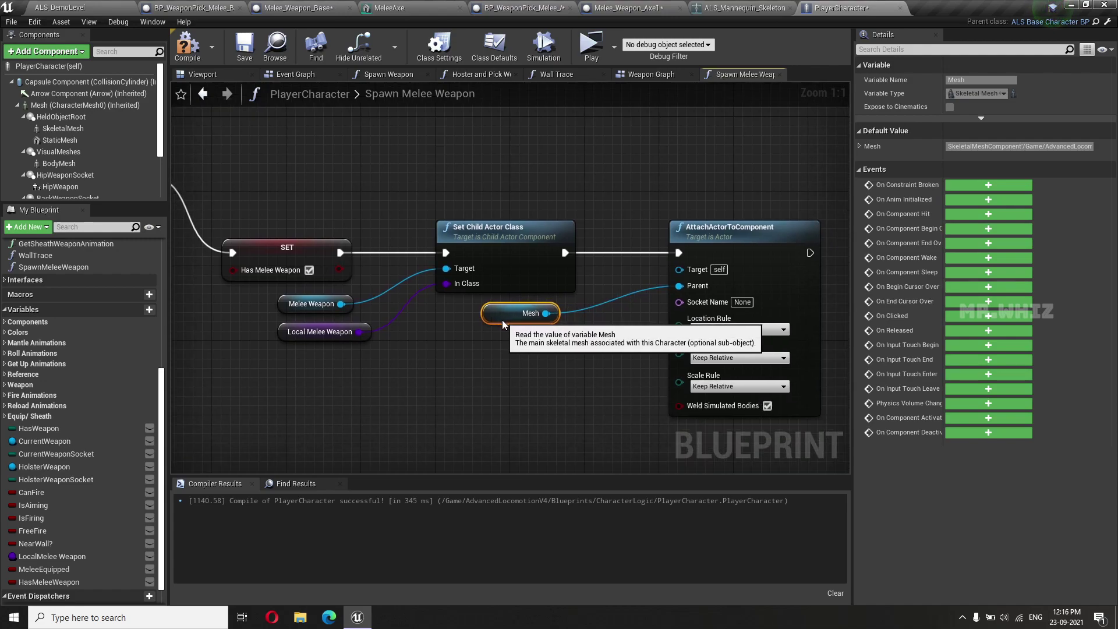
scroll(89, 156, "down", 3)
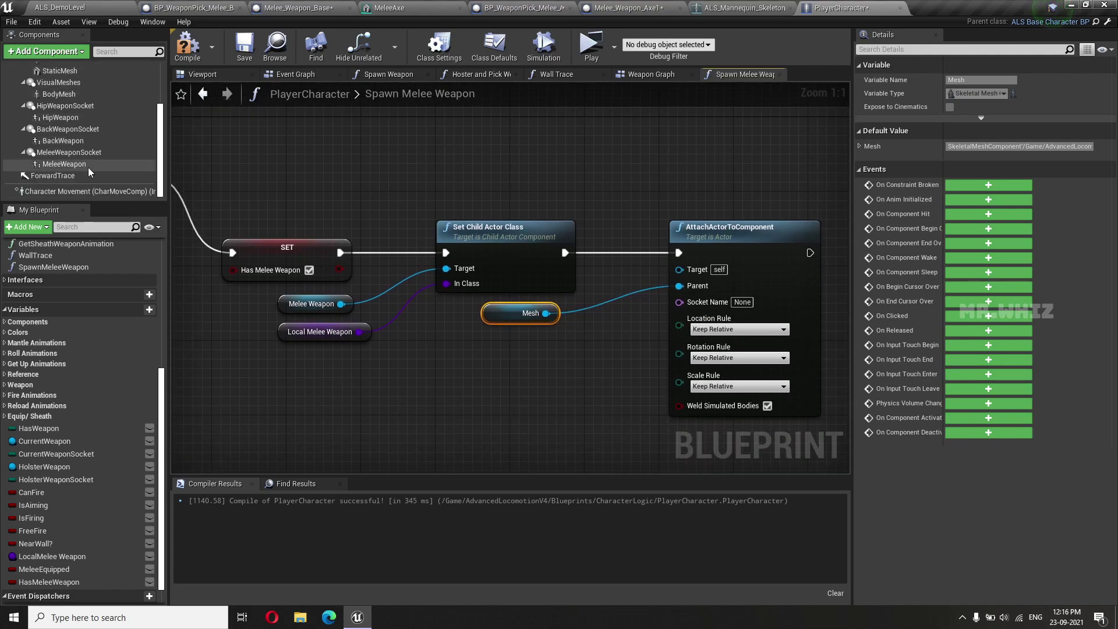
Step: Add Melee Weapon's Get Child Actor node as the attach target
left_click_drag(88, 166, 475, 345)
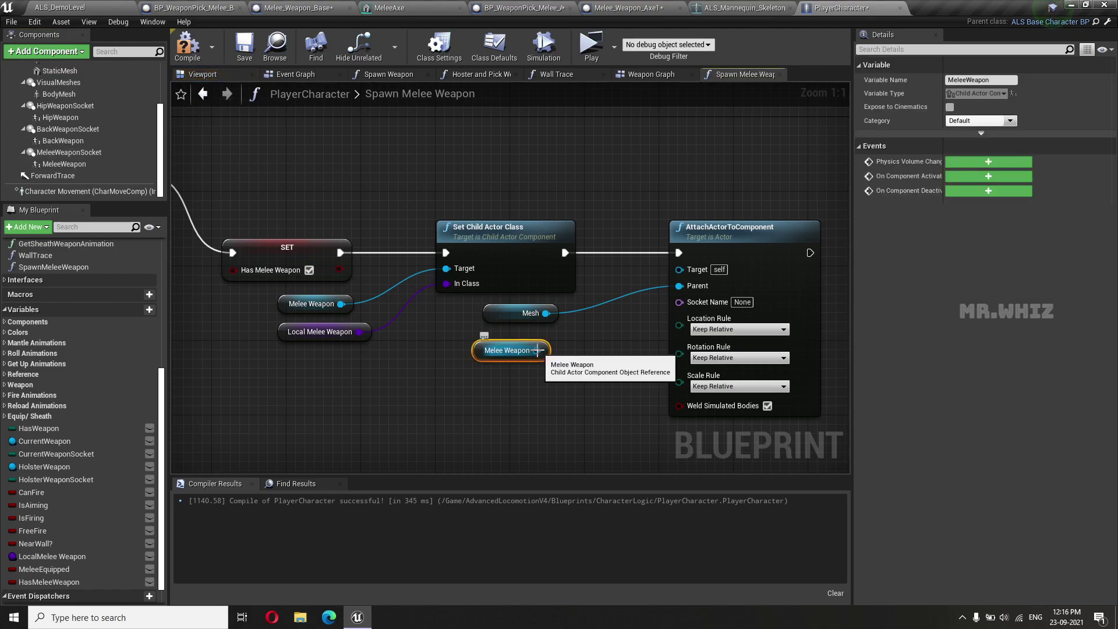
left_click_drag(545, 352, 475, 388)
type("child act")
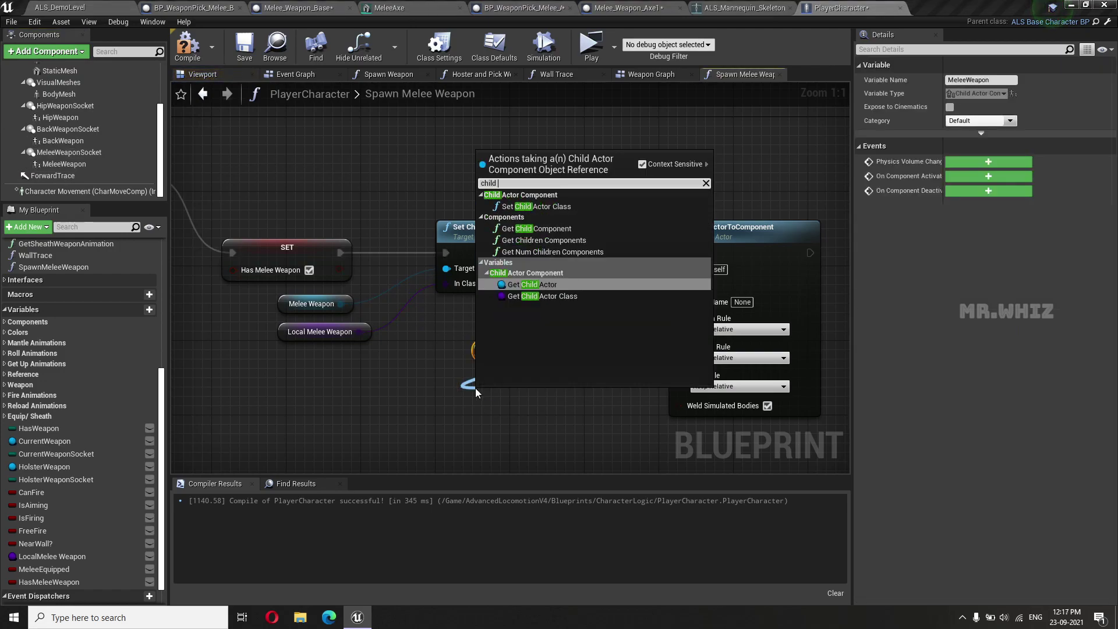
left_click(525, 436)
left_click_drag(544, 350, 545, 384)
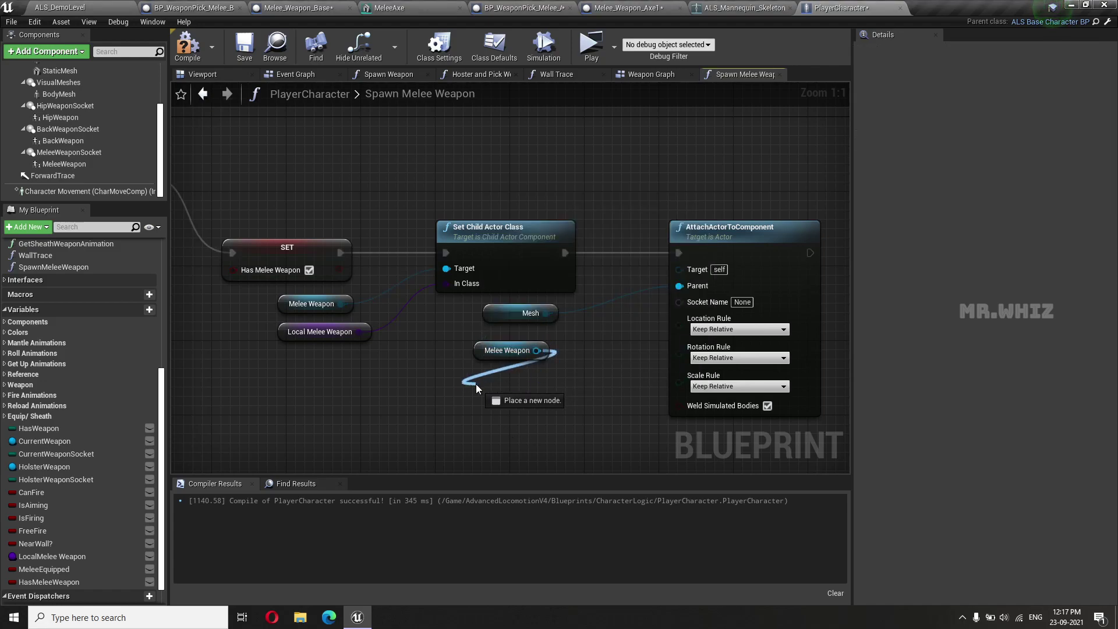
left_click_drag(476, 383, 477, 383)
type("child ac")
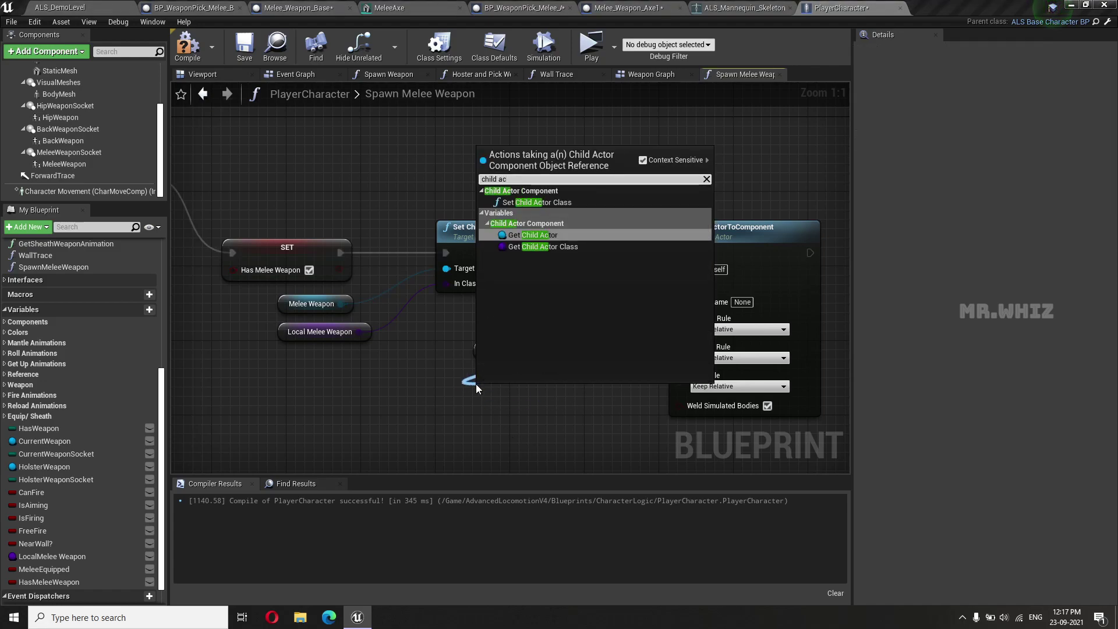
left_click(533, 235)
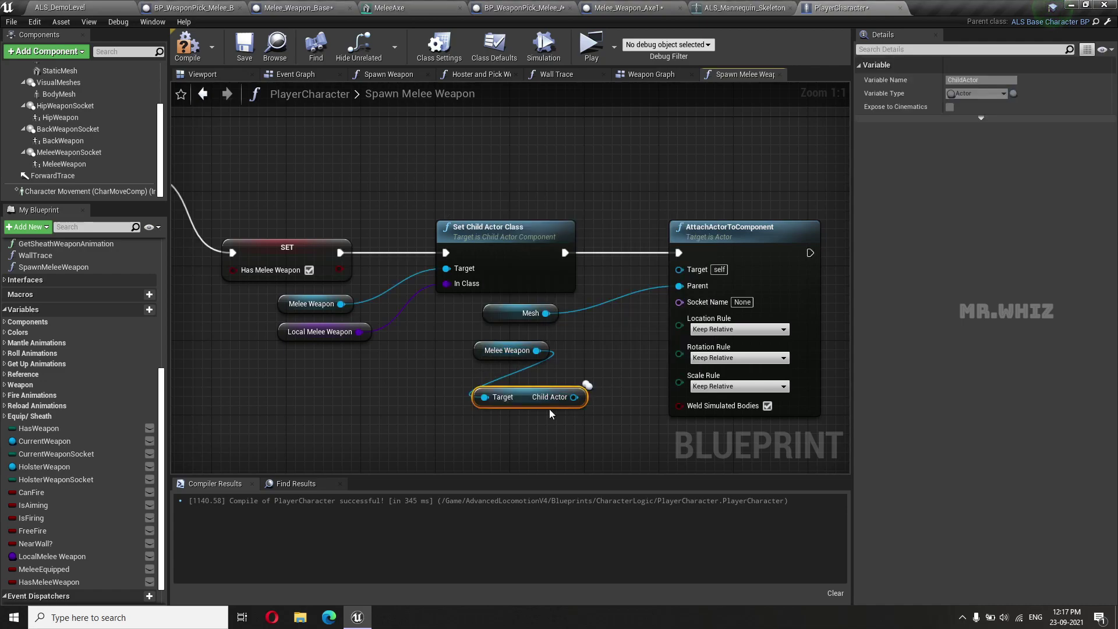
mouse_move(516, 397)
left_mouse_down()
mouse_move(517, 377)
mouse_move(680, 270)
left_mouse_up()
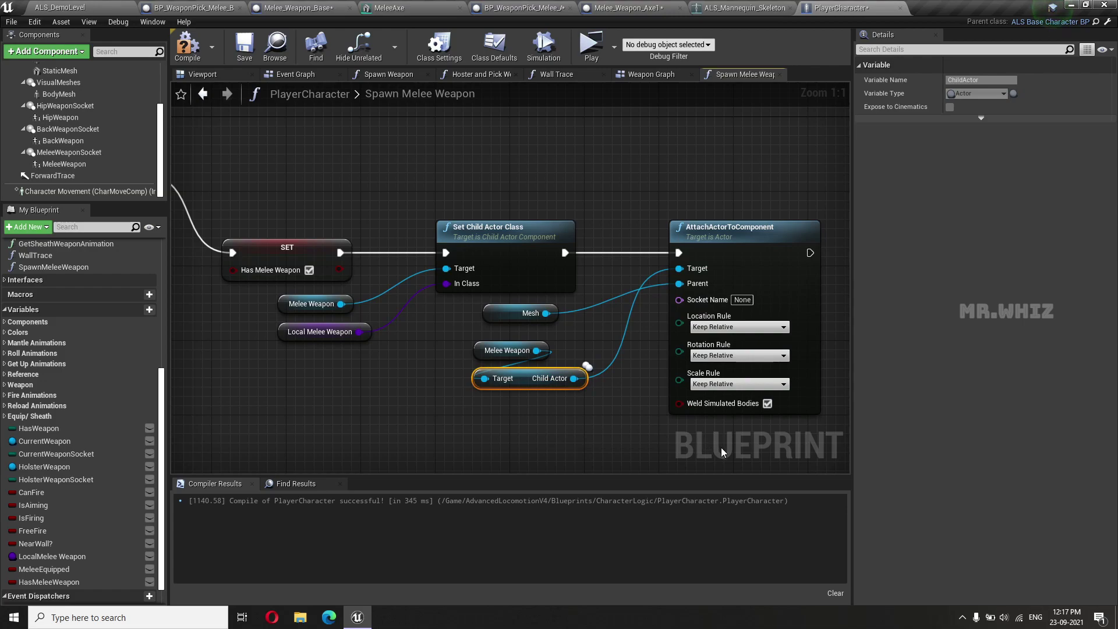
right_click_drag(723, 456, 530, 437)
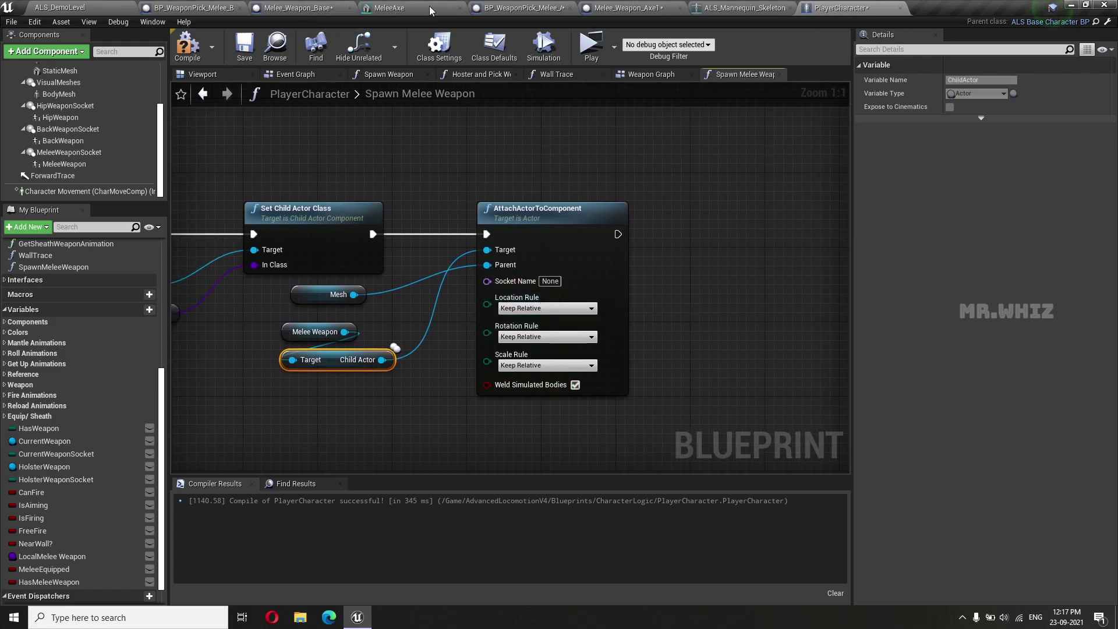
Step: Copy the MeleeWeaponHand socket name from the skeleton into the attach node's Socket Name
left_click(732, 12)
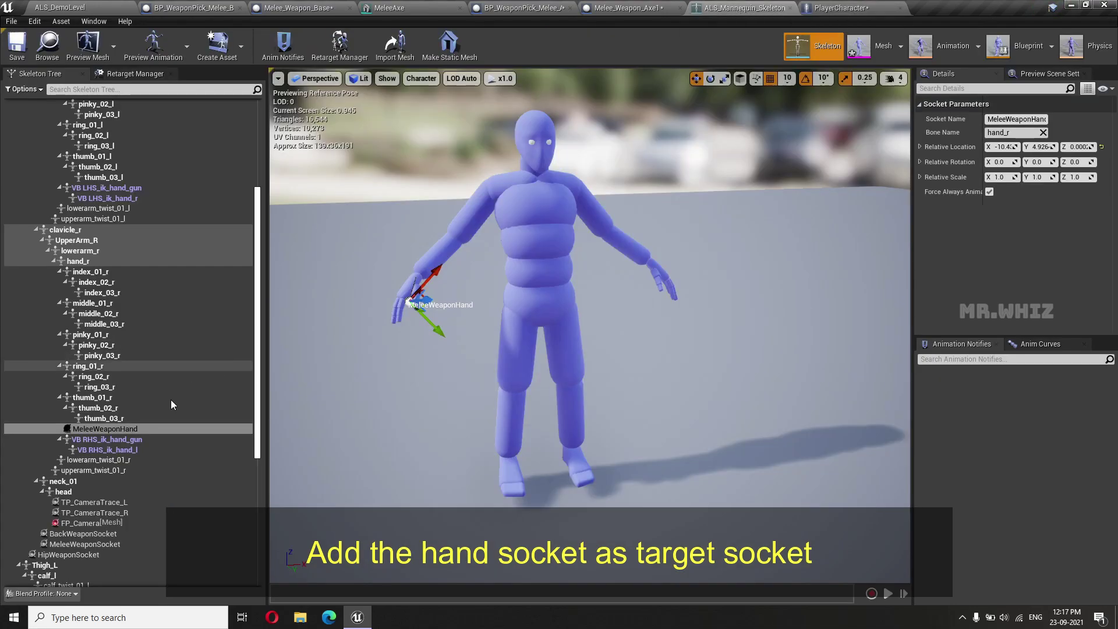
double_click(124, 431)
key("ctrl+c")
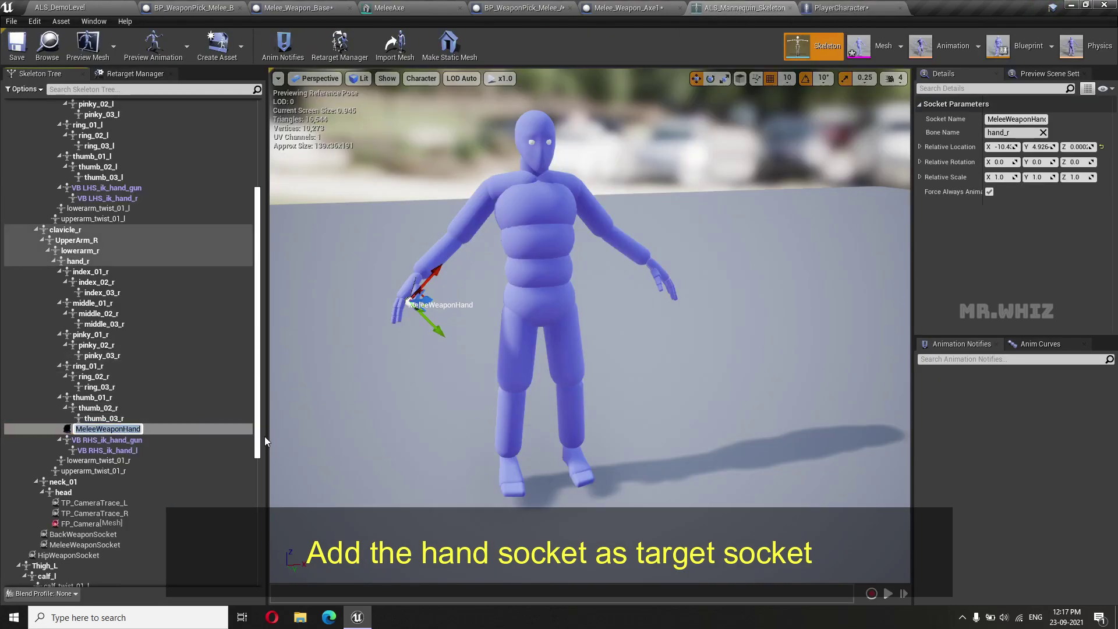
left_click(850, 12)
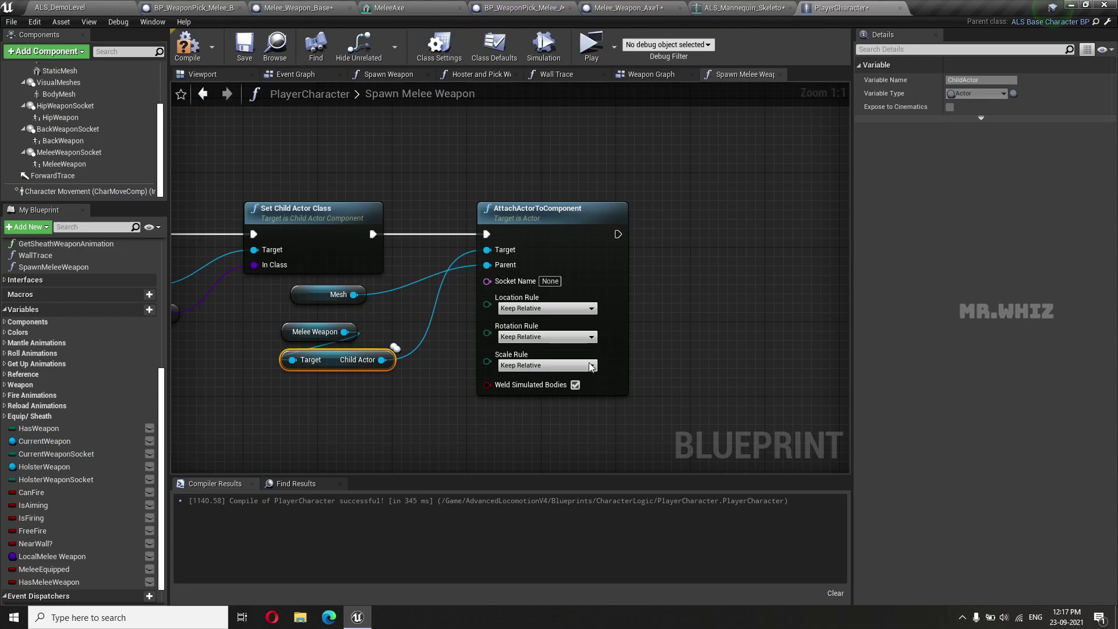
left_click(550, 280)
key("ctrl+v")
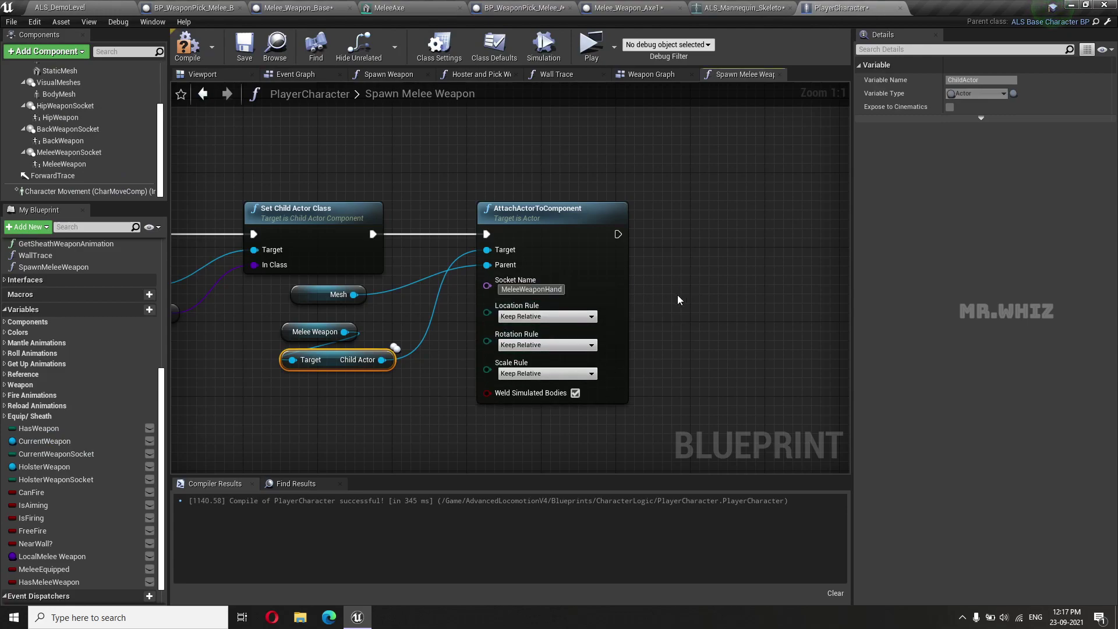
Step: Set the location, rotation and scale rules all to Snap to Target
left_click(548, 316)
left_click(553, 342)
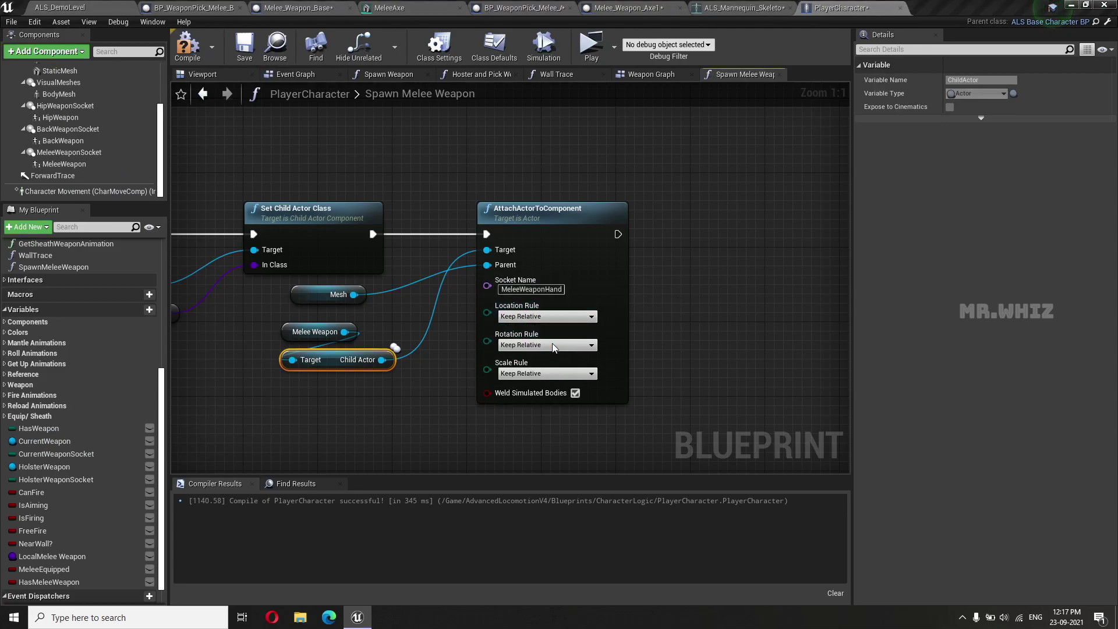
left_click(552, 345)
left_click(540, 371)
left_click(542, 374)
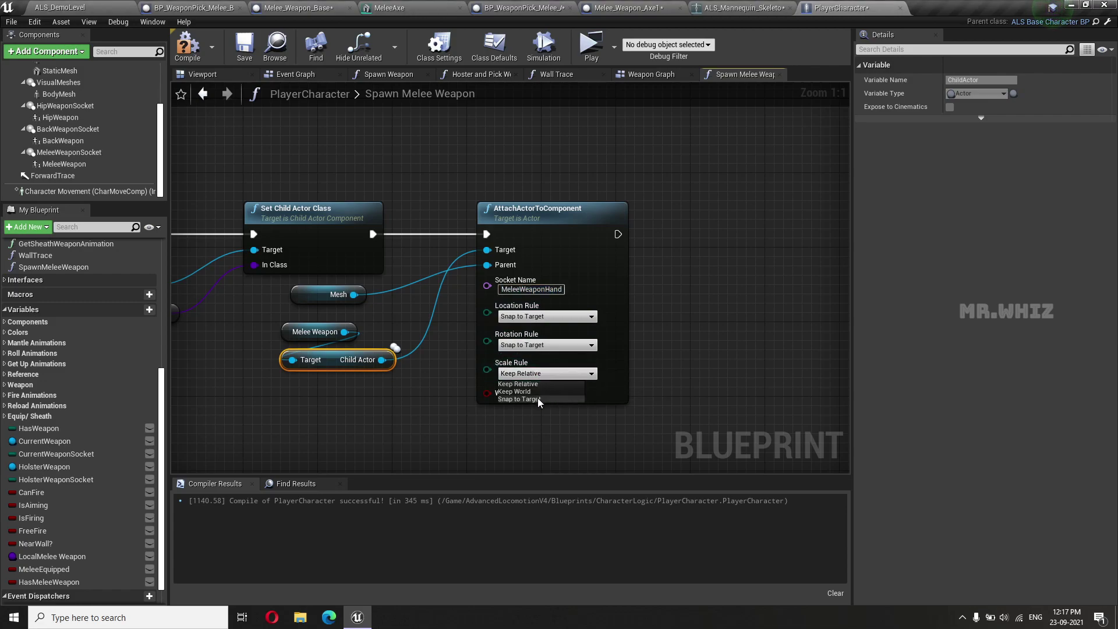
left_click(537, 399)
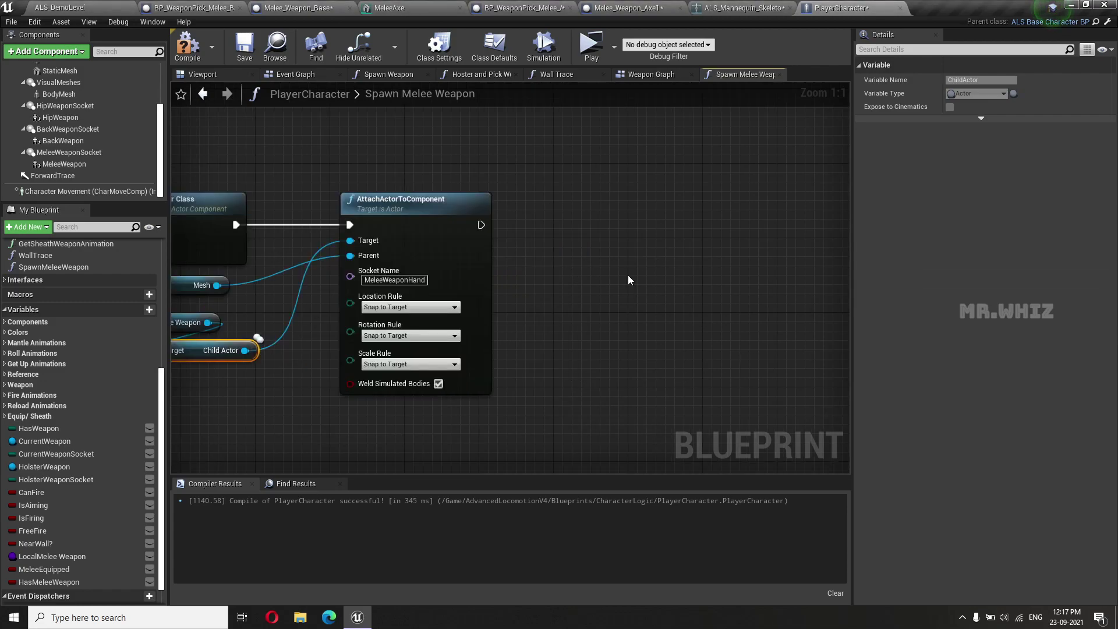
right_click(628, 275)
left_click(585, 244)
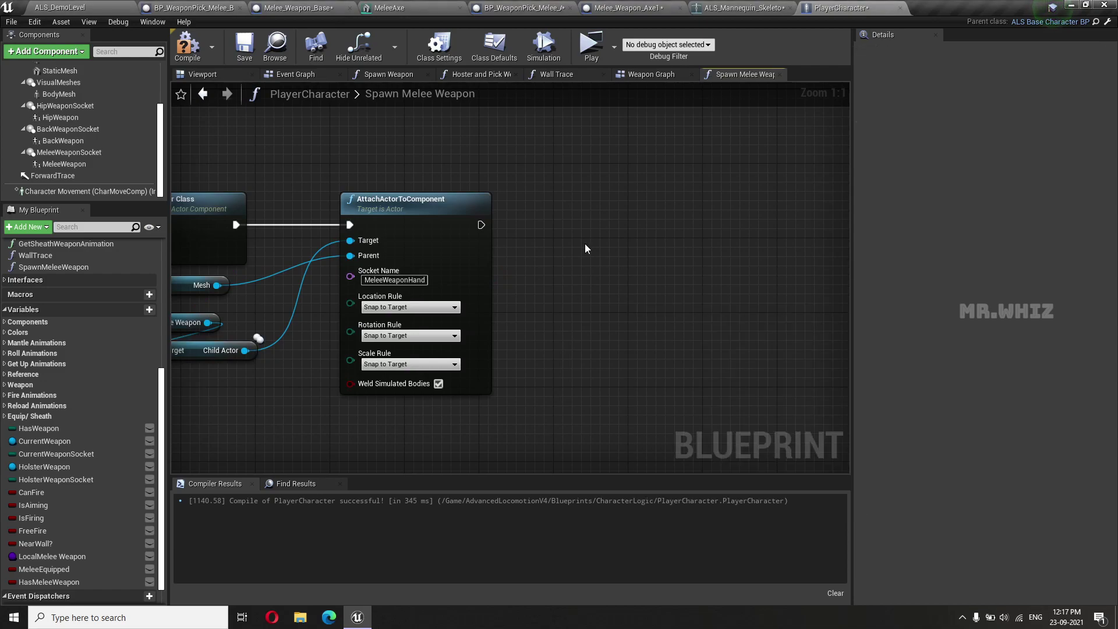
Step: Add a BPI Set Overlay State node after the attach, with New Overlay State Pistol 1H
left_click_drag(481, 225, 583, 225)
type("set bi")
key("BackSpace")
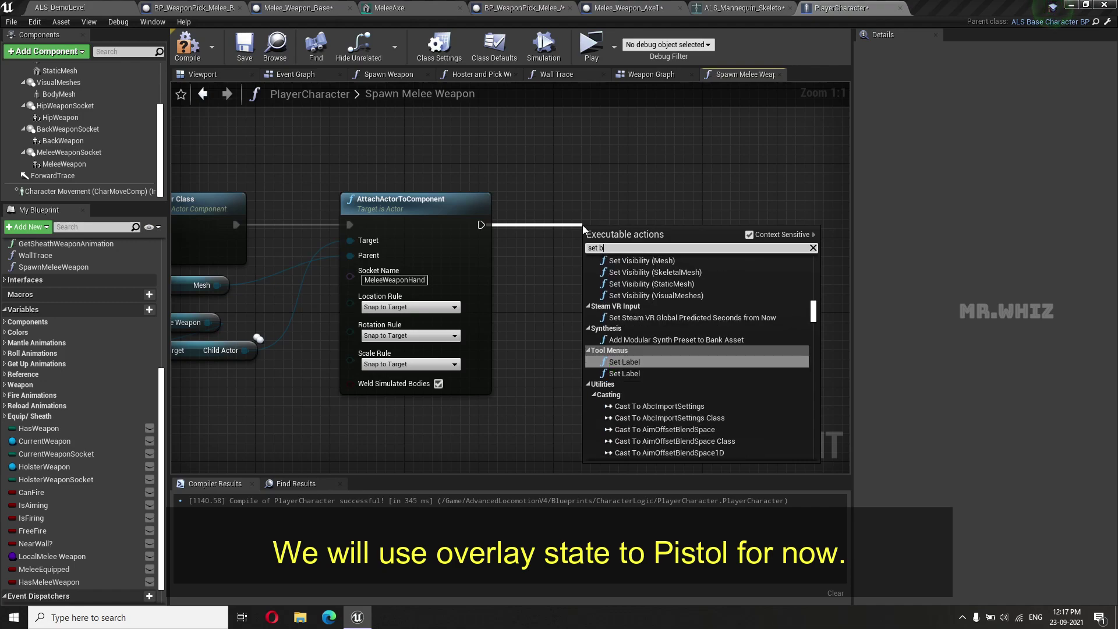
type("pi over")
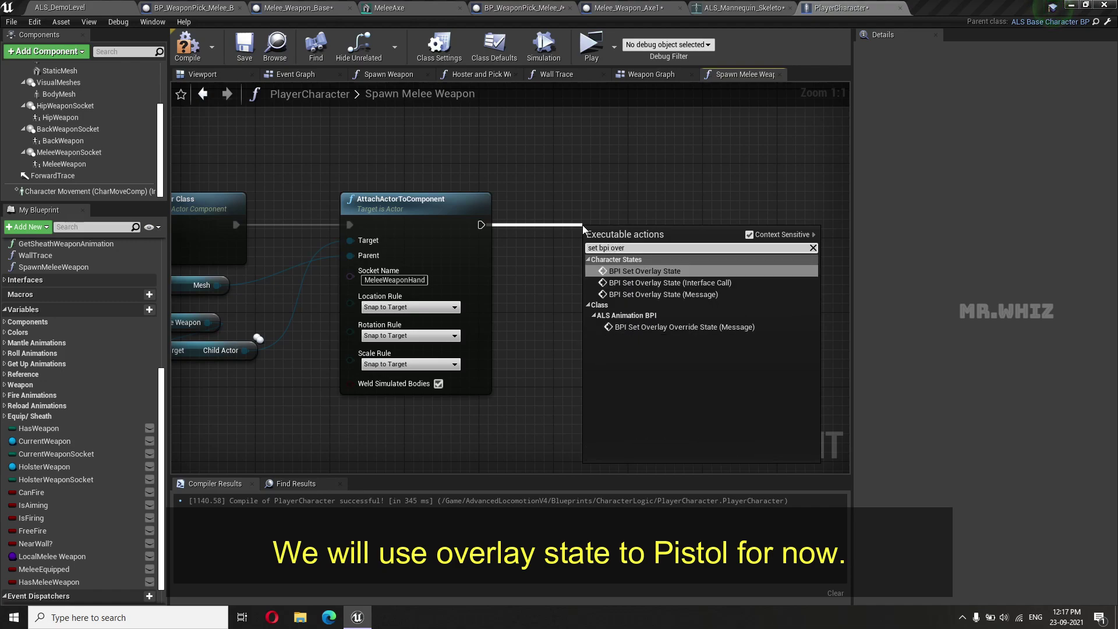
key("Return")
left_click_drag(598, 243, 598, 206)
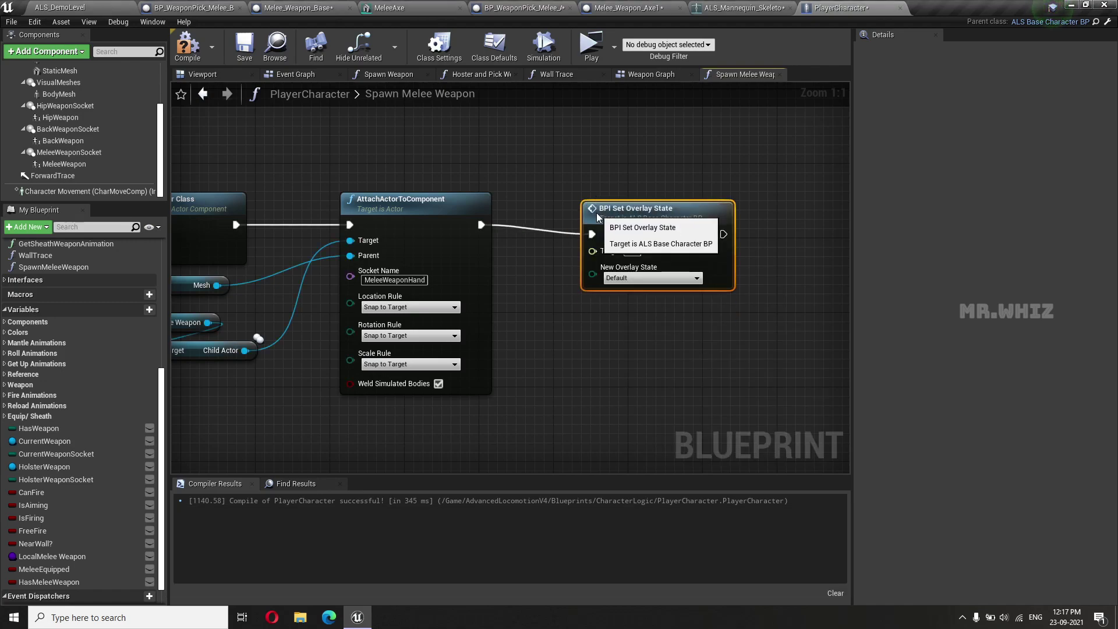
left_click(646, 268)
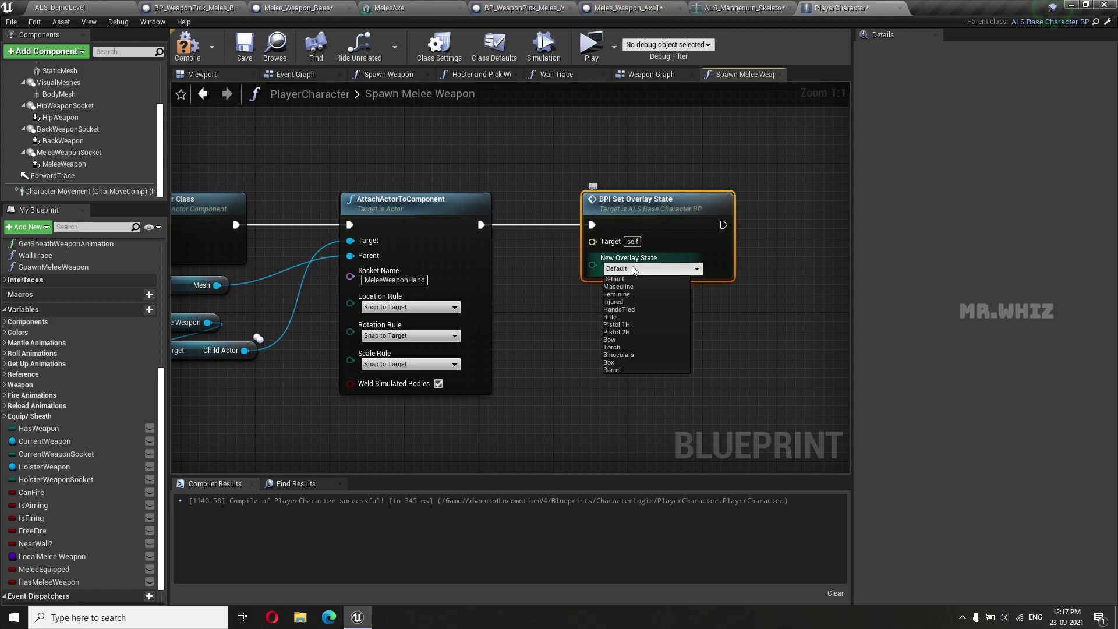
left_click(653, 329)
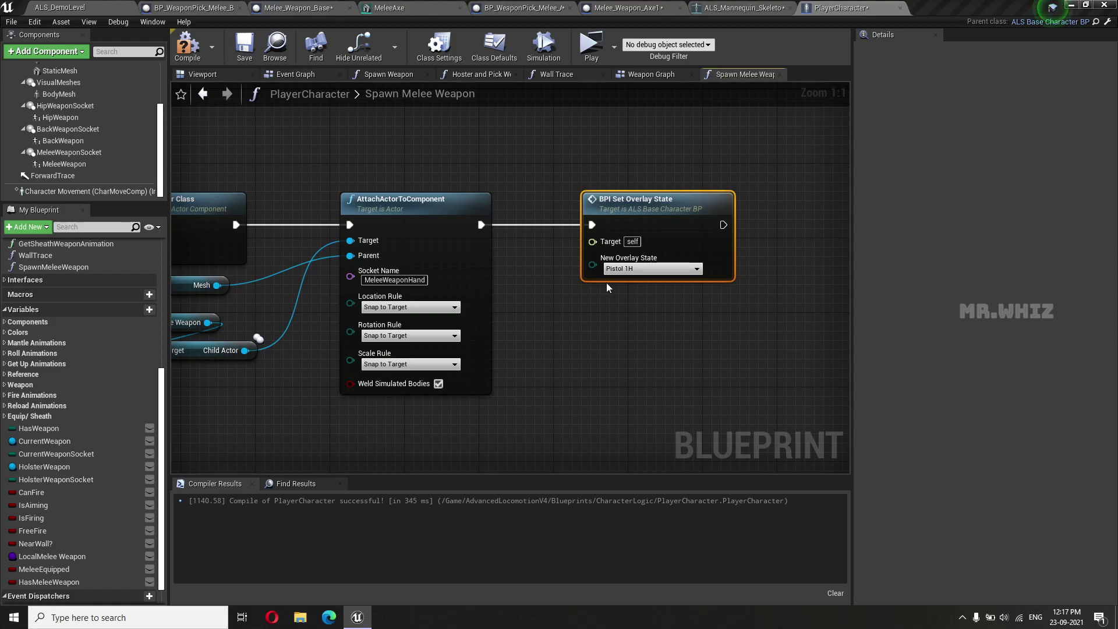
right_click_drag(607, 287, 308, 298)
left_click_drag(424, 236, 528, 240)
mouse_move(417, 409)
right_mouse_down()
mouse_move(379, 379)
mouse_move(794, 371)
mouse_move(498, 390)
mouse_move(654, 417)
mouse_move(449, 399)
right_mouse_up()
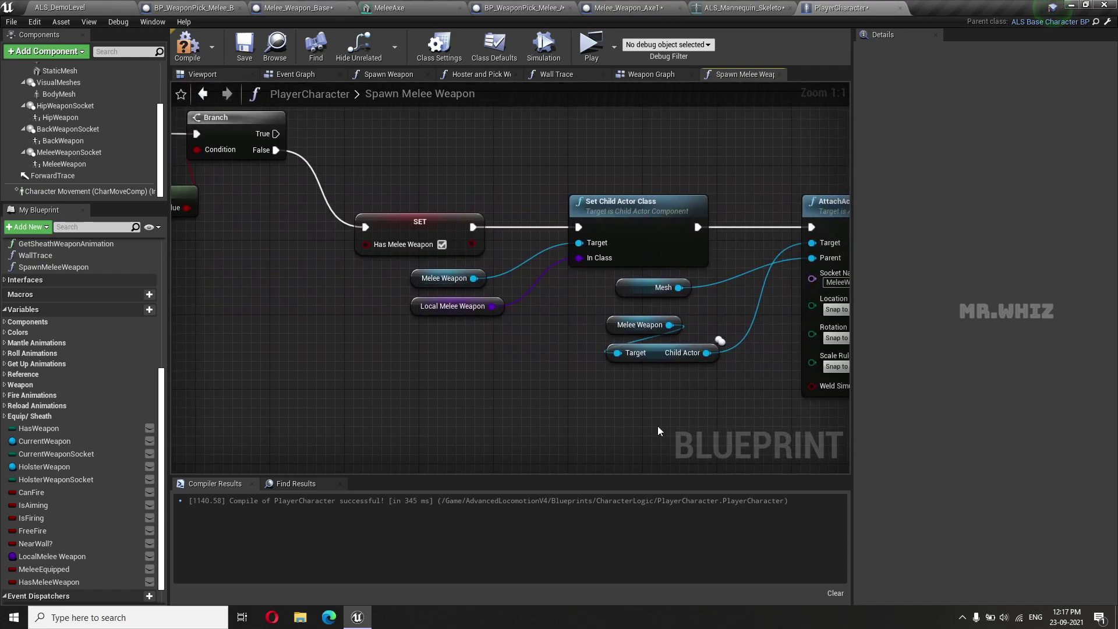
Step: Add a SET Melee Equipped node set to true after the overlay change
right_click_drag(720, 341, 368, 399)
right_click_drag(664, 409, 559, 409)
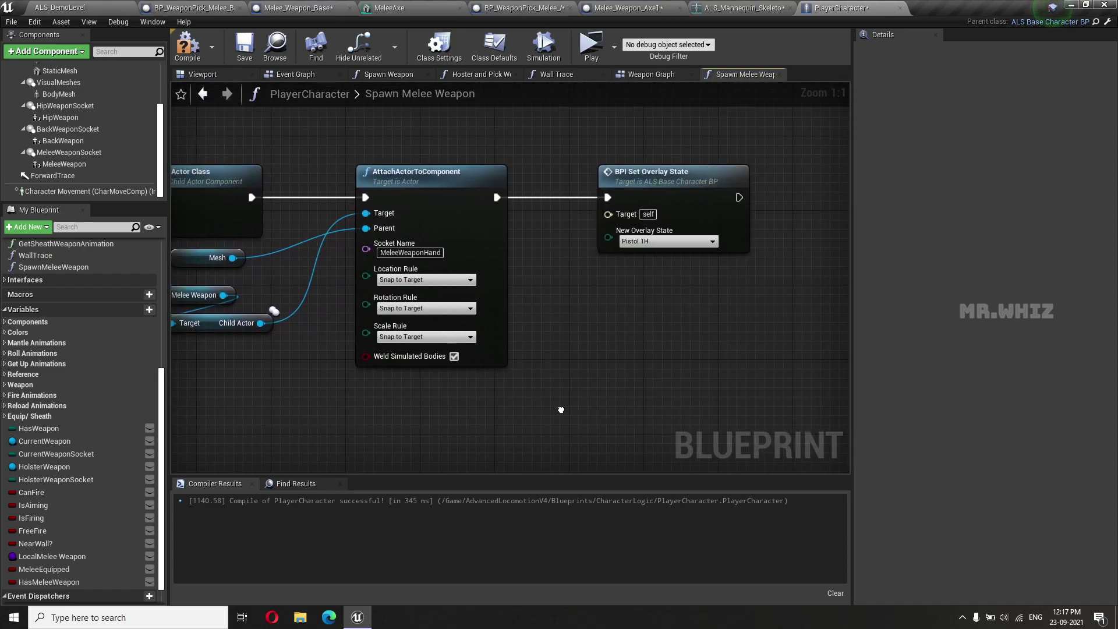
right_click_drag(693, 223, 385, 224)
left_click_drag(434, 199, 512, 198)
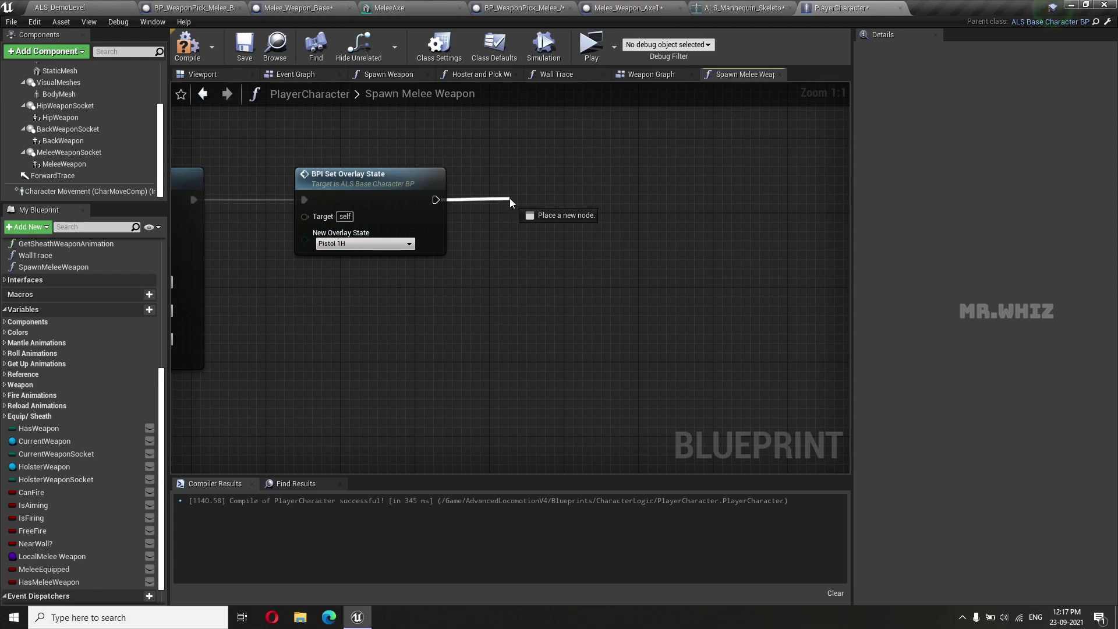
type("melee e")
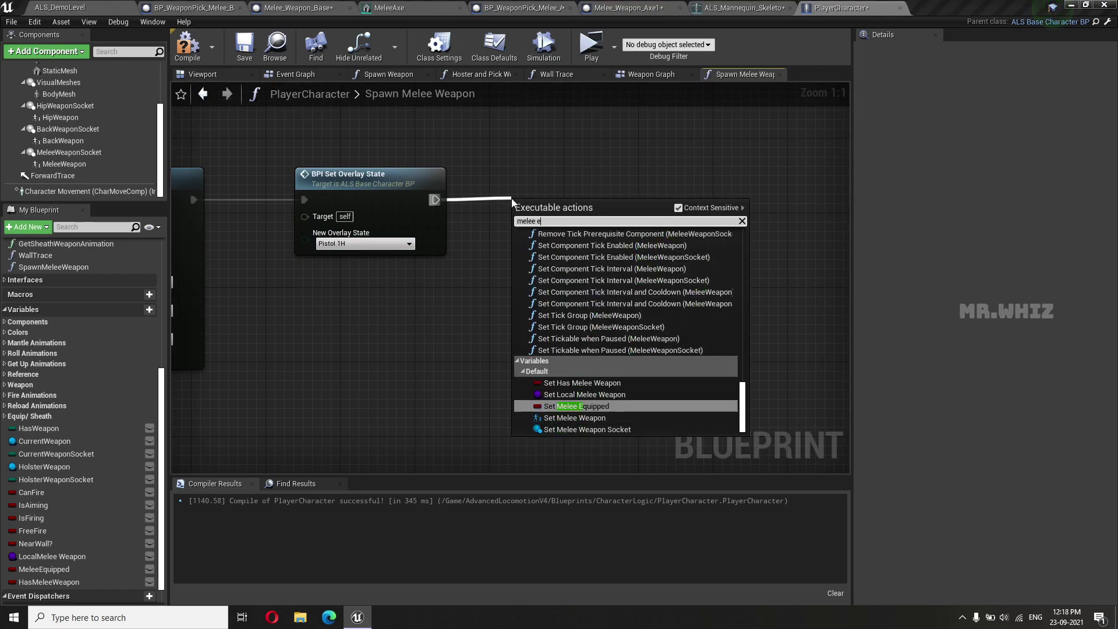
type("weapon")
key("Escape")
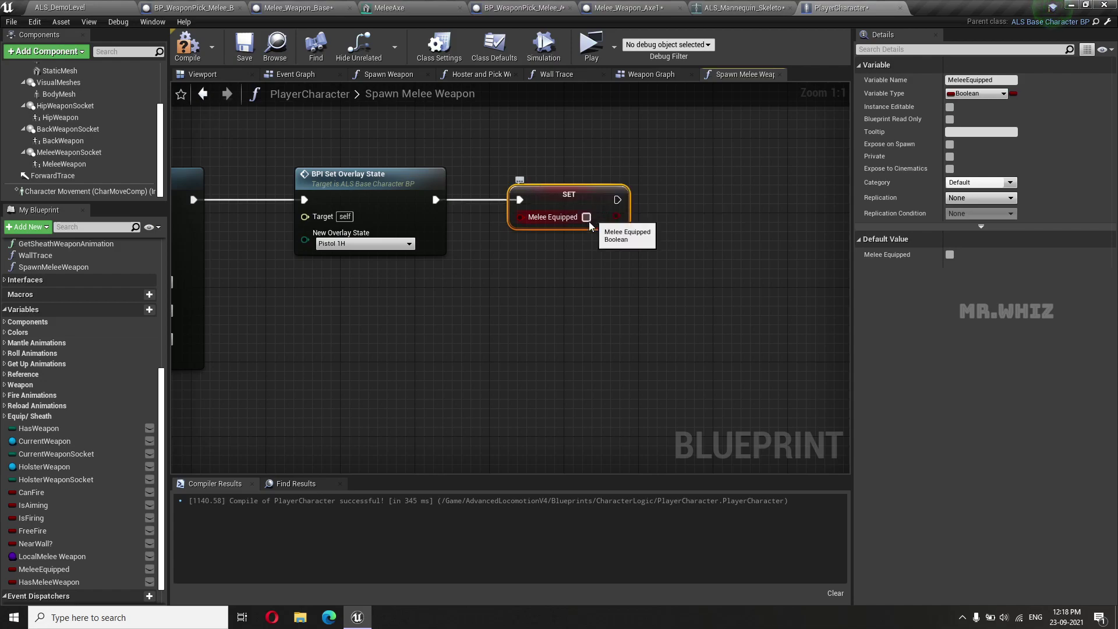
left_click(586, 217)
Step: End the function with a Return Node after SET Melee Equipped
right_click_drag(667, 289, 496, 299)
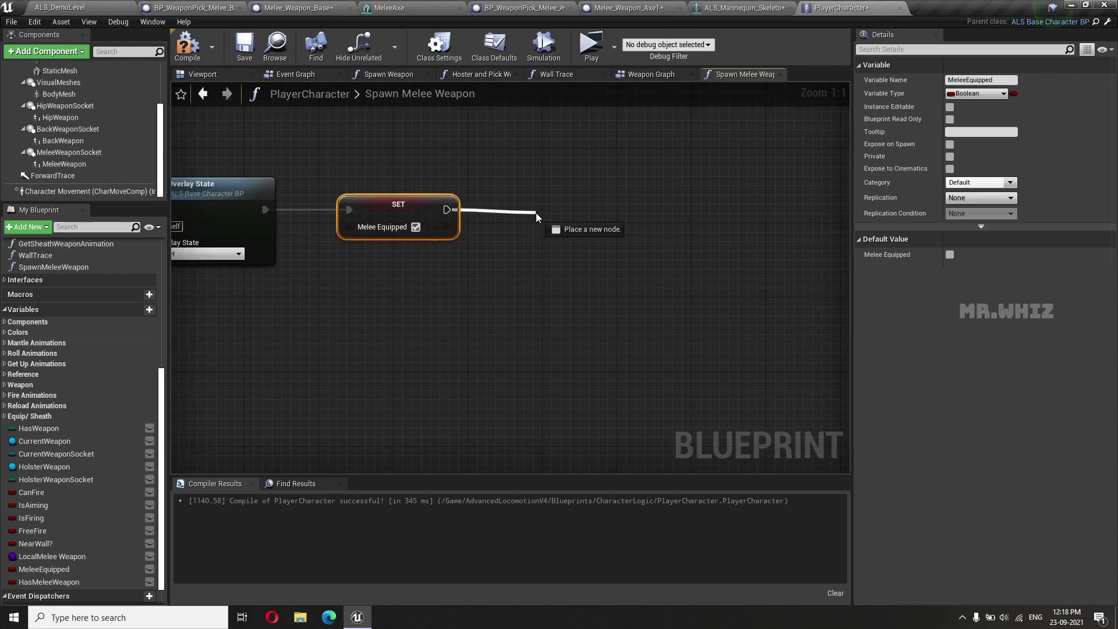
left_click_drag(466, 214, 539, 214)
type("return")
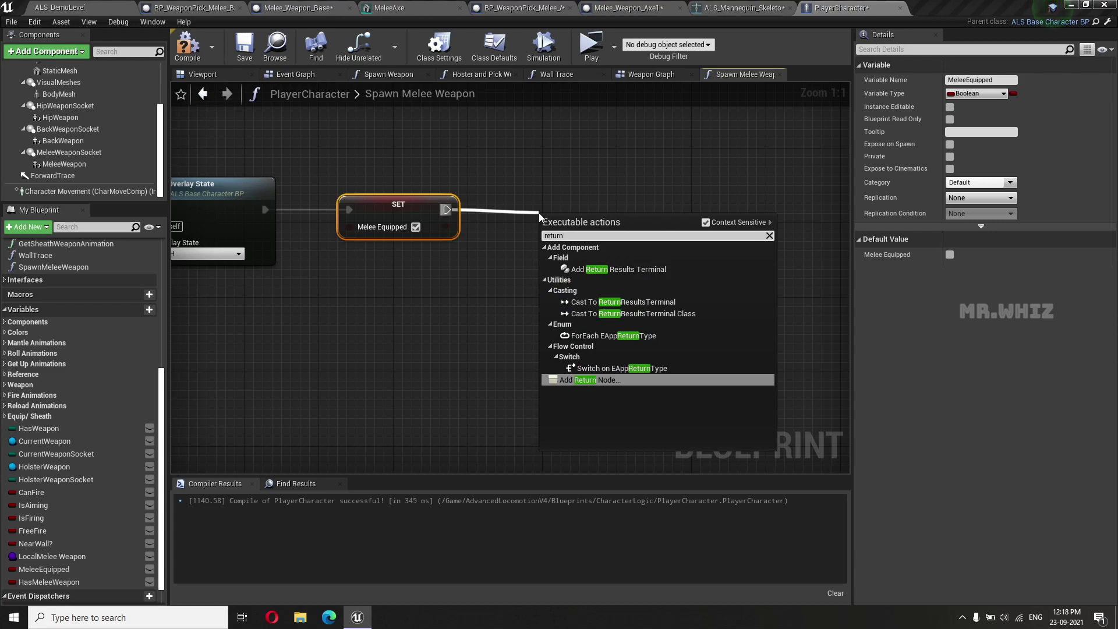
key("Return")
left_click_drag(558, 202, 556, 203)
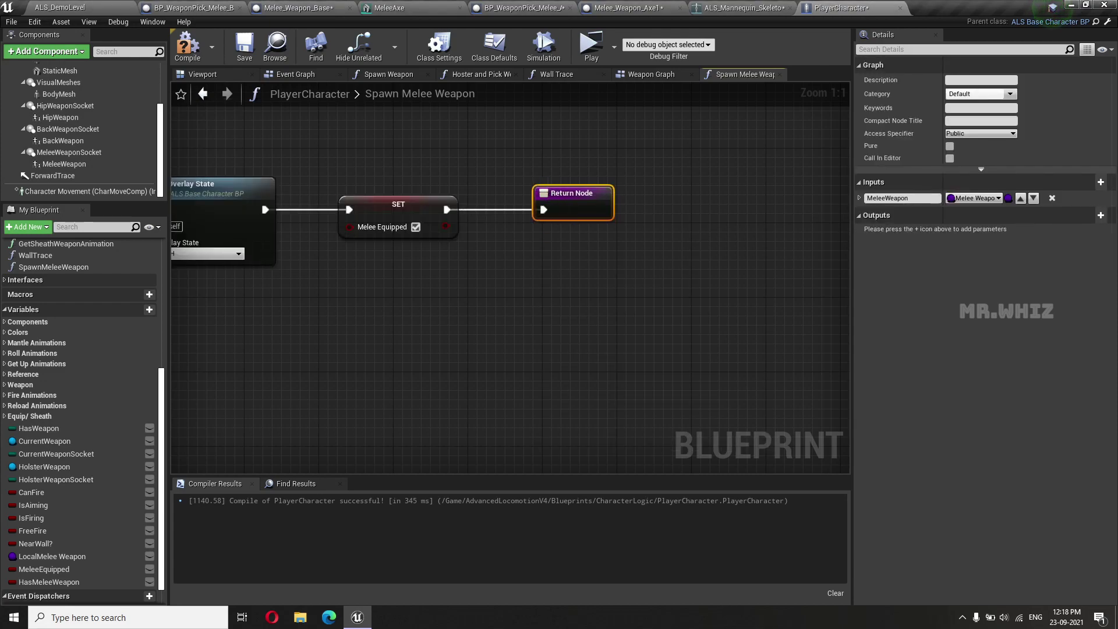
Step: Give the function a Boolean output named Successfull
left_click(1099, 216)
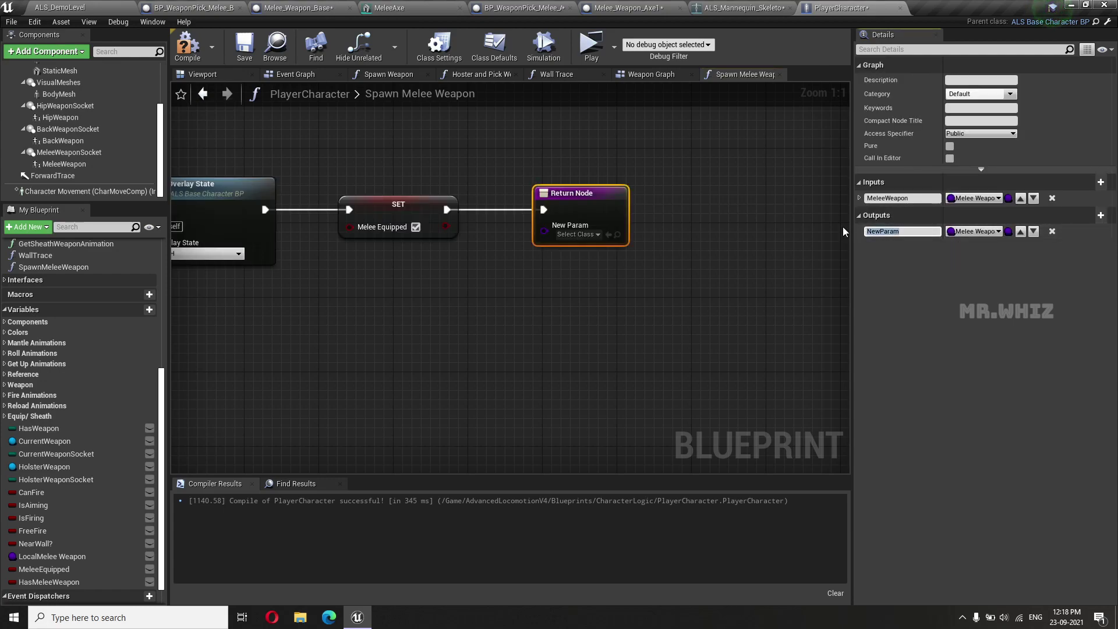
type("Successfull")
key("Return")
left_click(997, 231)
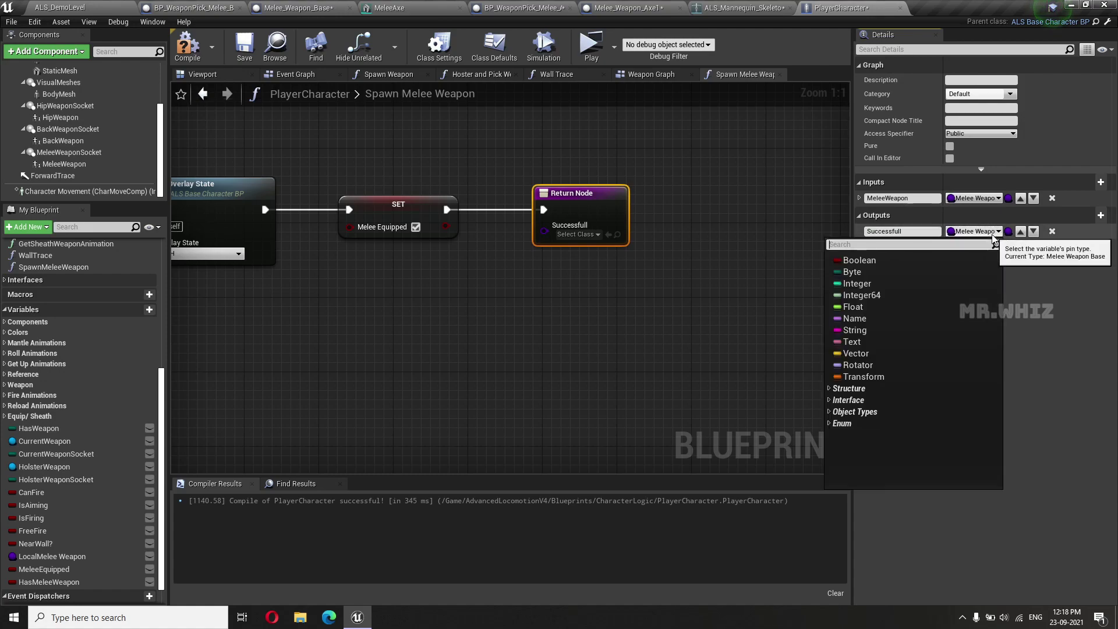
type("retur")
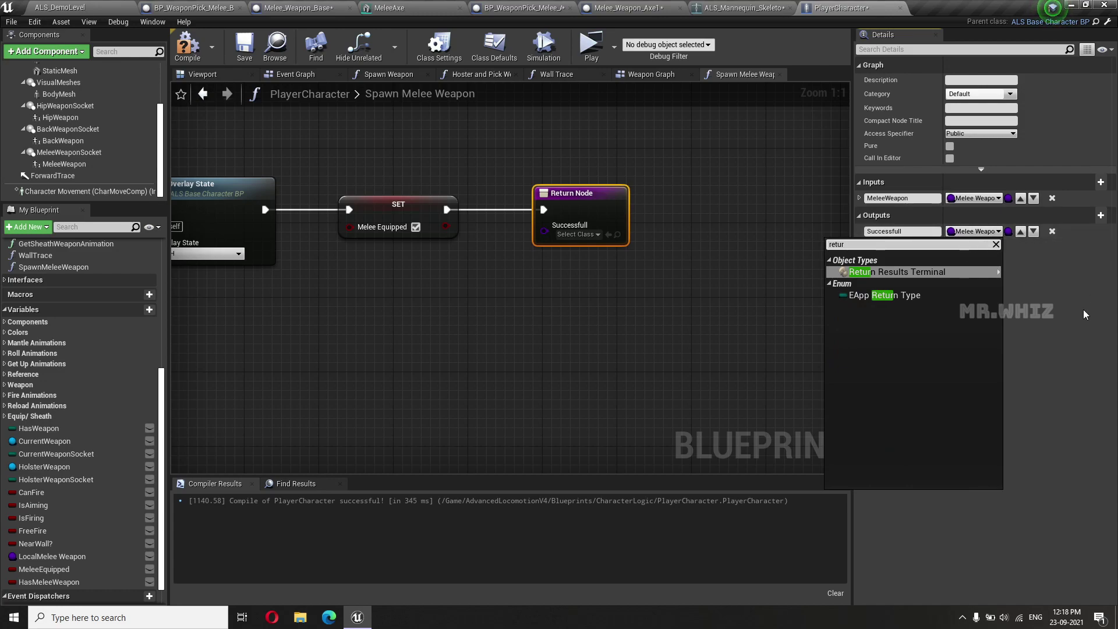
left_click(996, 231)
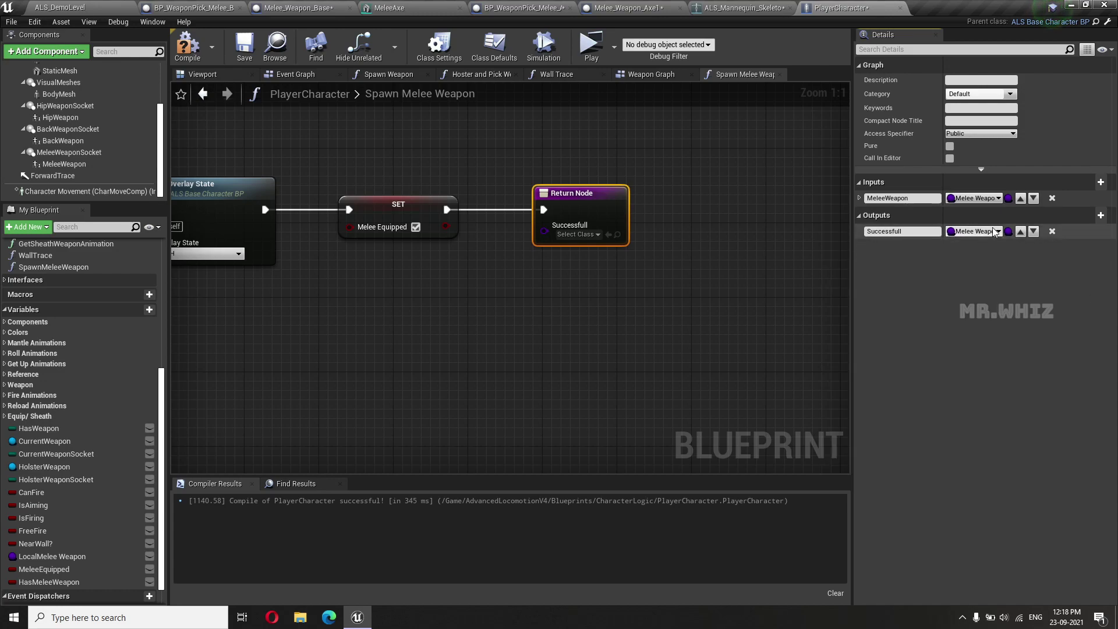
left_click(996, 232)
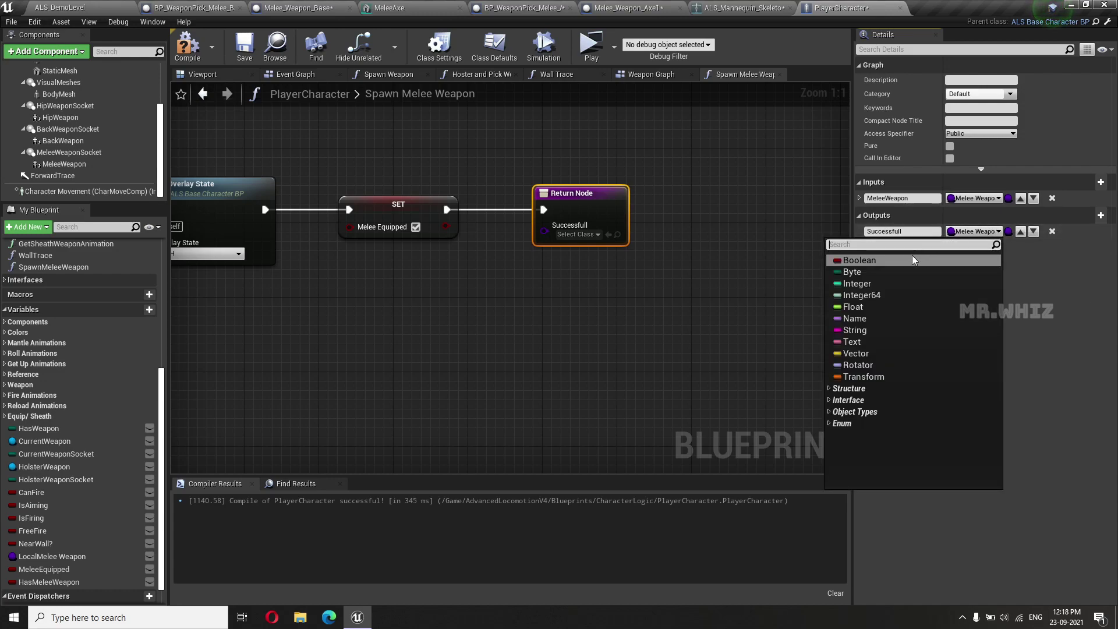
left_click(889, 261)
left_click(696, 298)
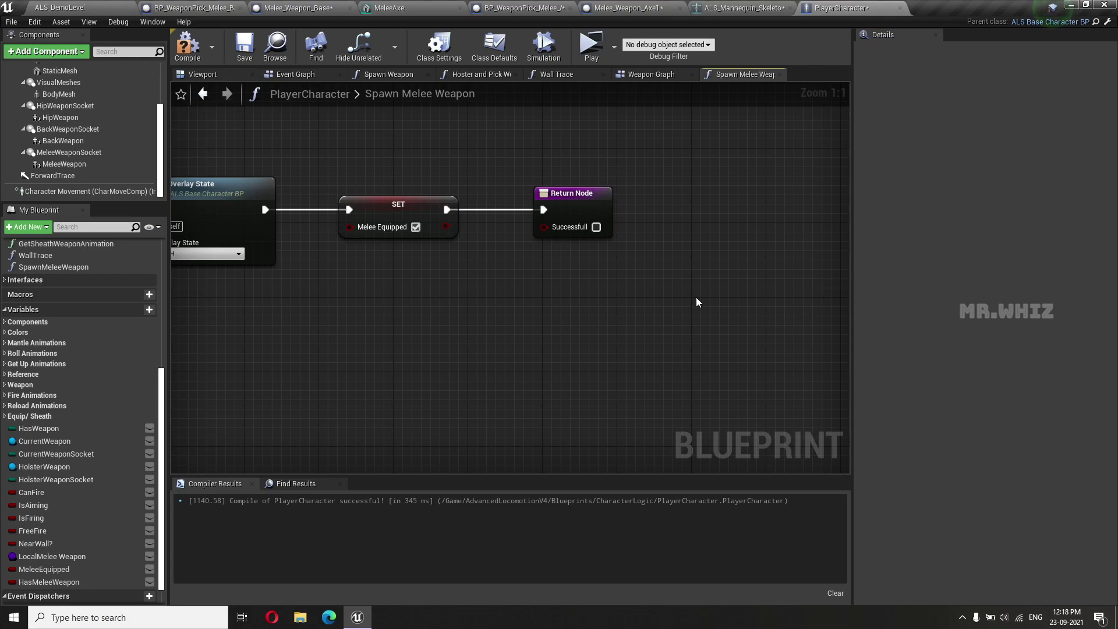
Step: Call HosterAndPickWeapon with Holster checked on the Branch's True path
scroll(617, 335, "down", 5)
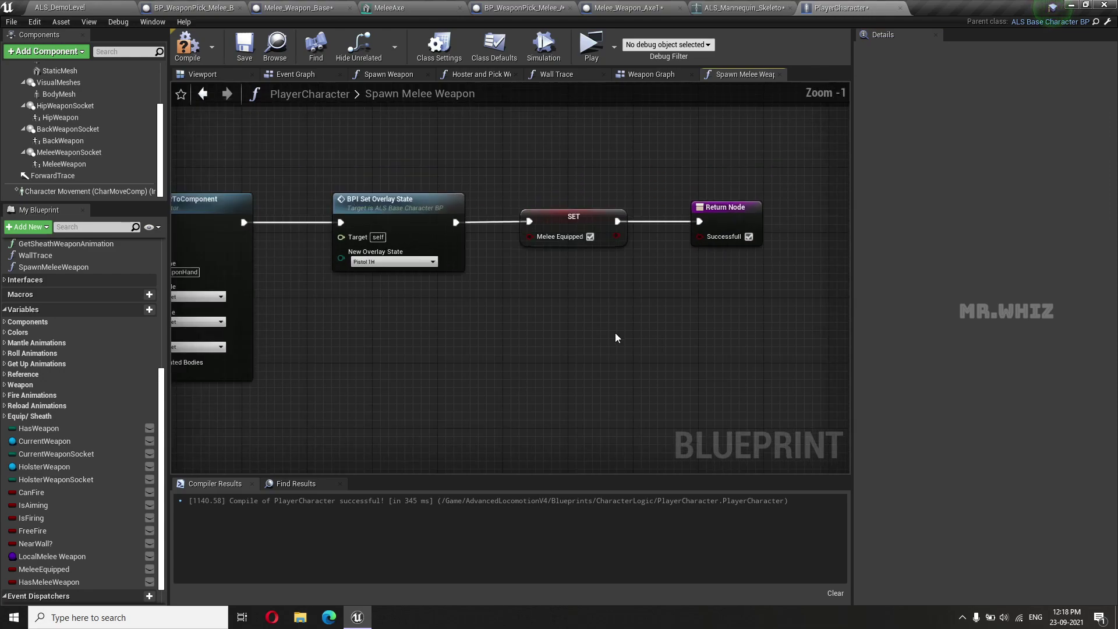
mouse_move(616, 334)
right_mouse_down()
mouse_move(717, 403)
mouse_move(767, 412)
right_mouse_up()
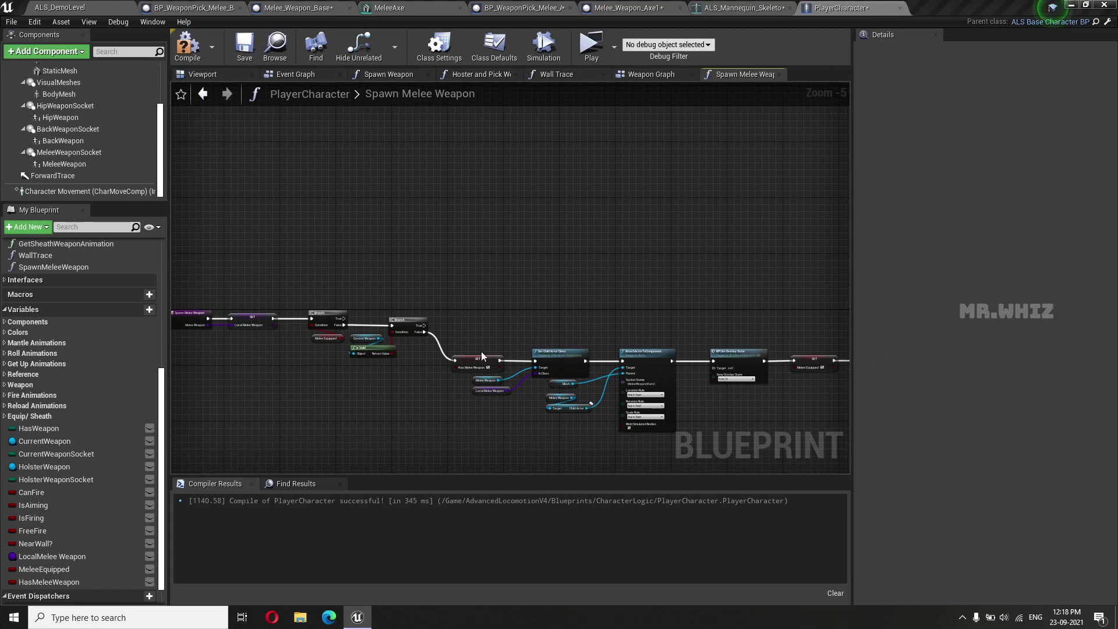
scroll(410, 338, "up", 5)
right_click_drag(544, 301, 457, 273)
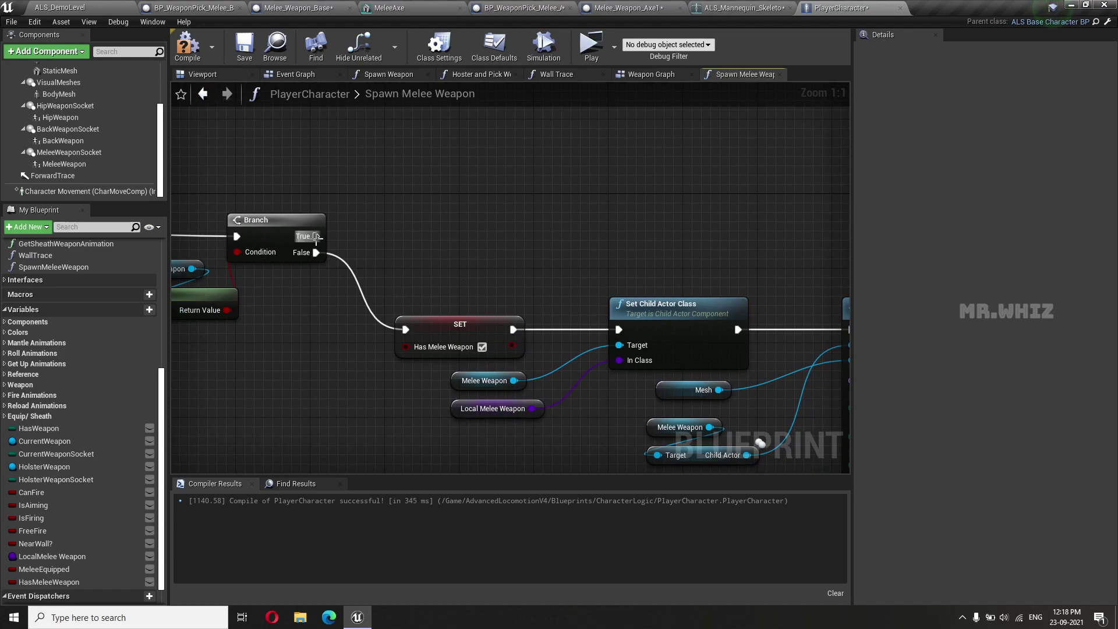
scroll(83, 348, "up", 5)
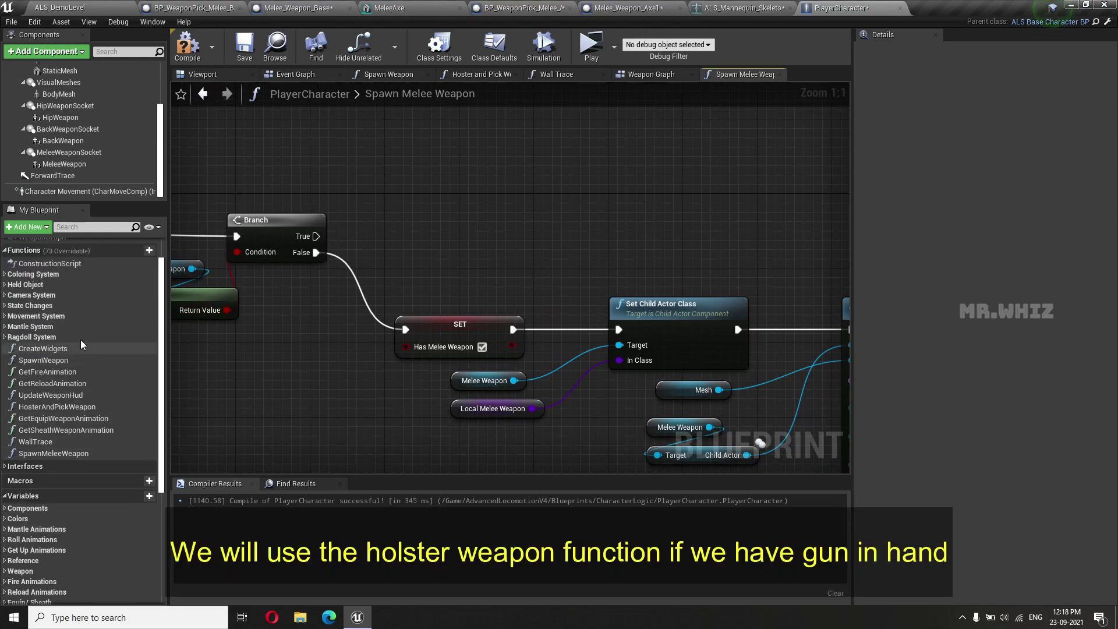
left_click_drag(67, 408, 399, 131)
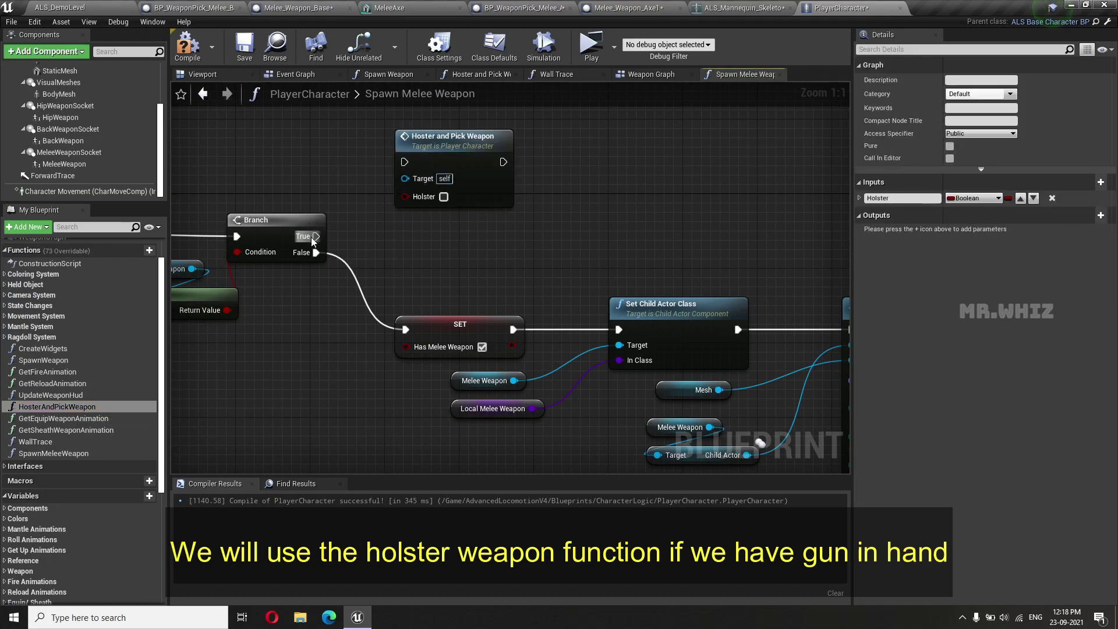
mouse_move(315, 235)
left_mouse_down()
mouse_move(454, 138)
mouse_move(454, 119)
mouse_move(408, 330)
left_mouse_up()
left_click(453, 169)
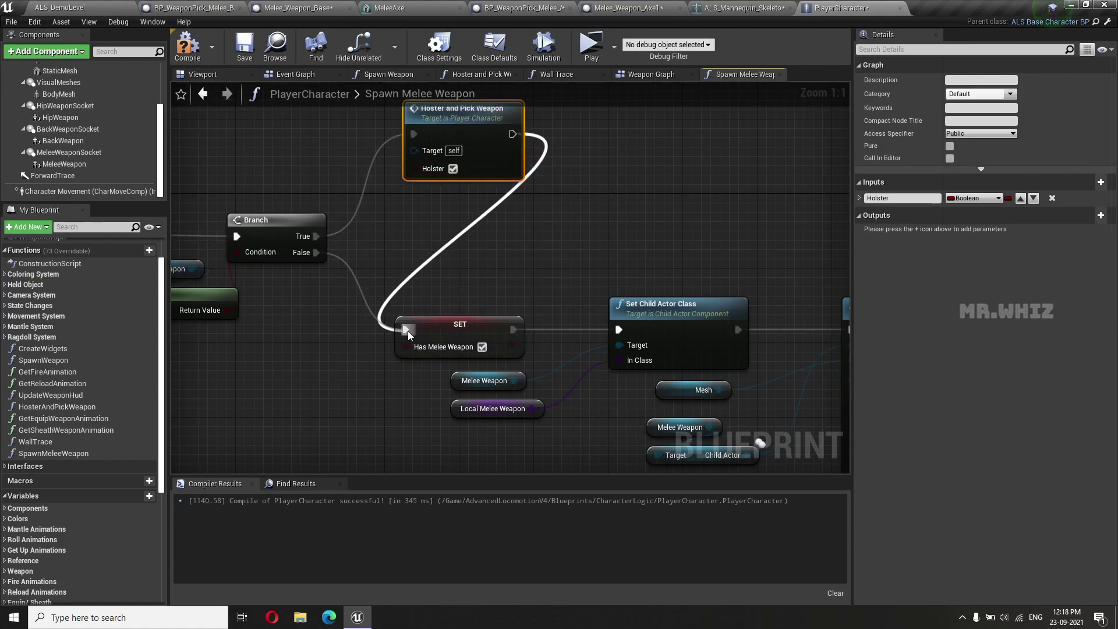
Step: Review the attach chain and return to the ALS_DemoLevel level
scroll(602, 276, "down", 3)
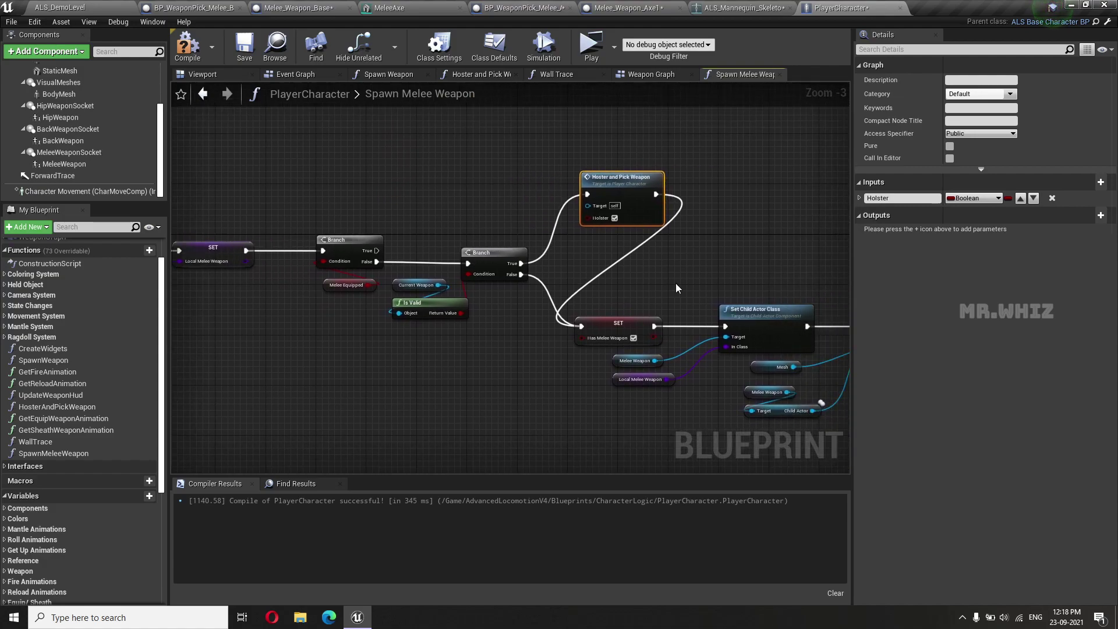
scroll(676, 282, "down", 2)
right_click_drag(676, 282, 571, 247)
scroll(571, 247, "up", 2)
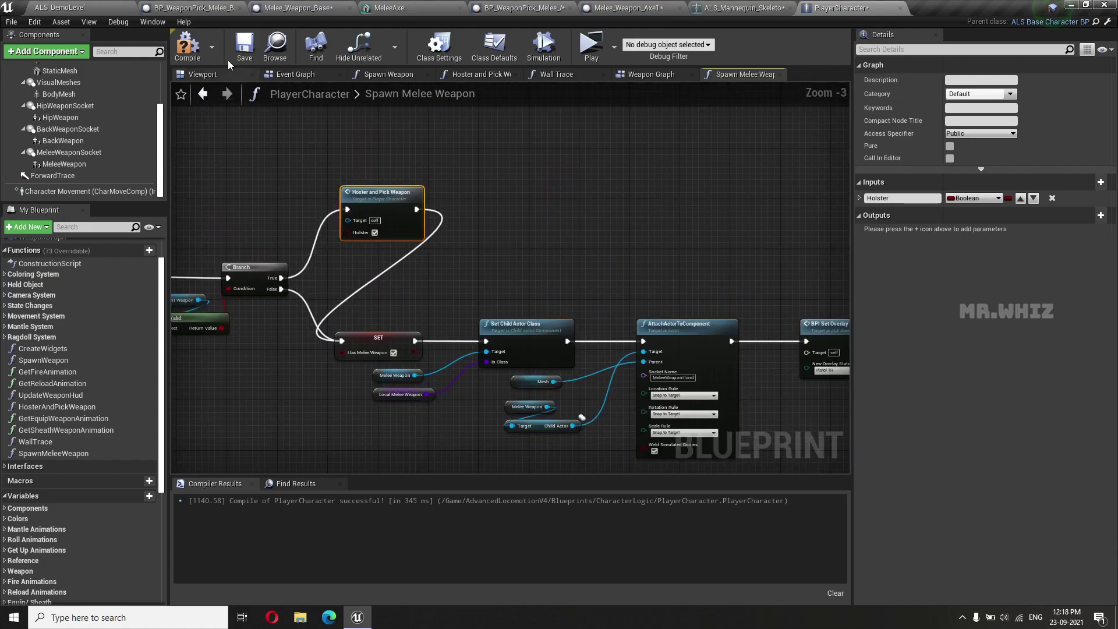
left_click(87, 8)
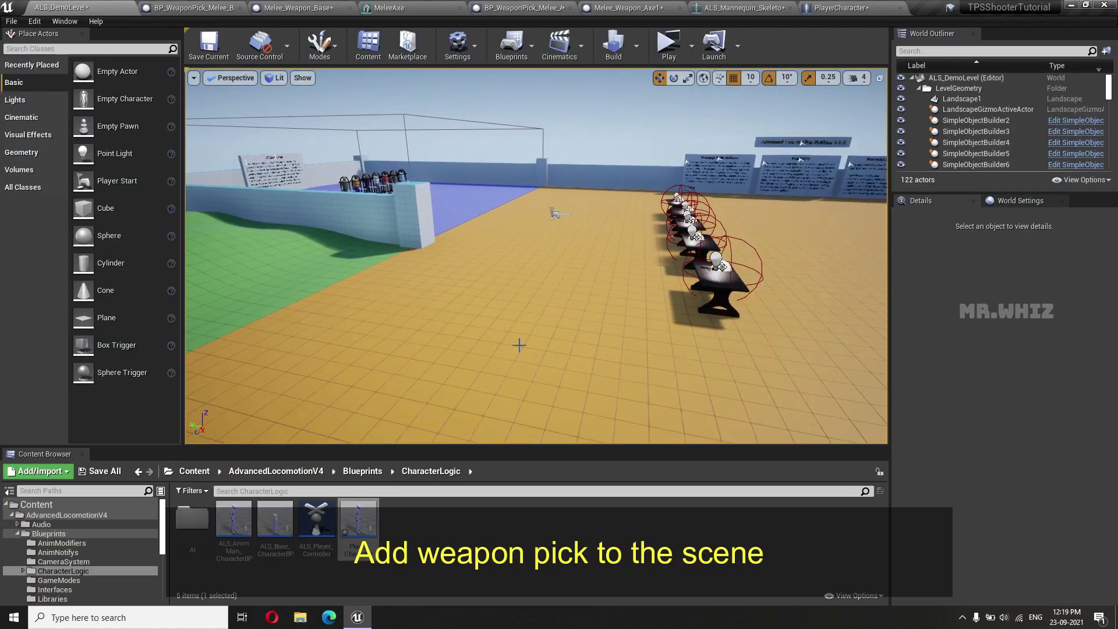
Step: Duplicate the wooden table and place the copy to its right
left_click(728, 295)
key("f")
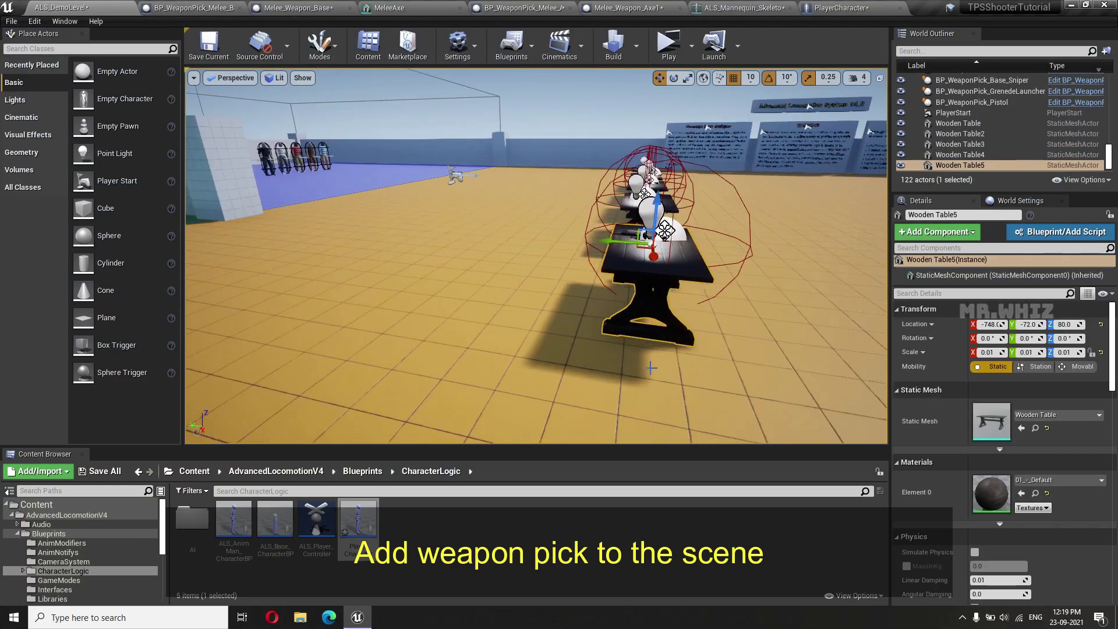
scroll(532, 398, "down", 5)
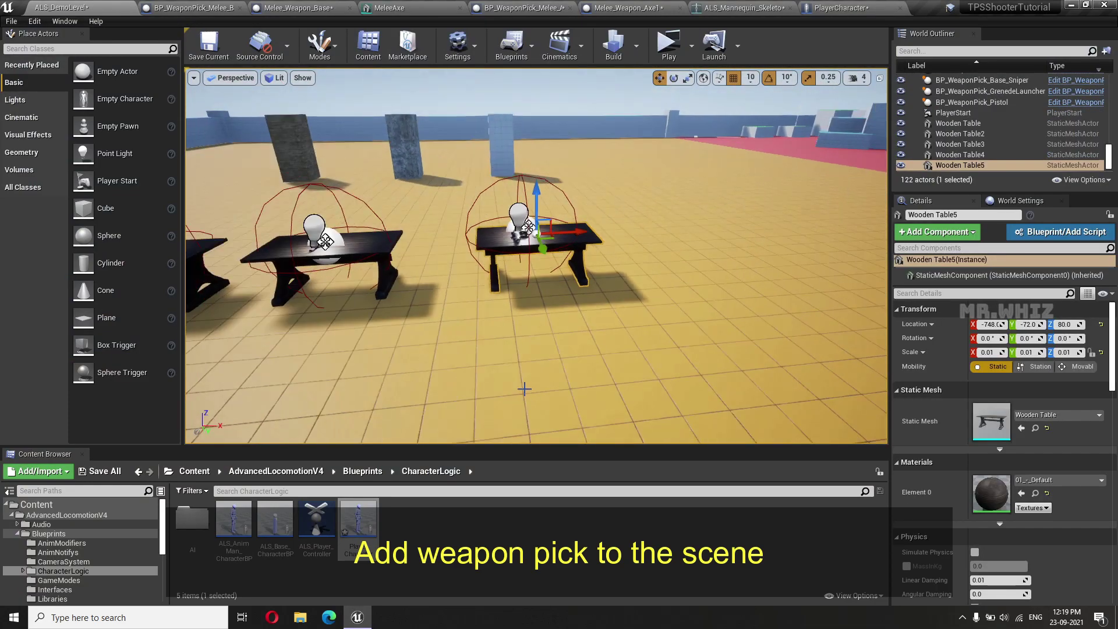
right_click_drag(532, 398, 670, 398)
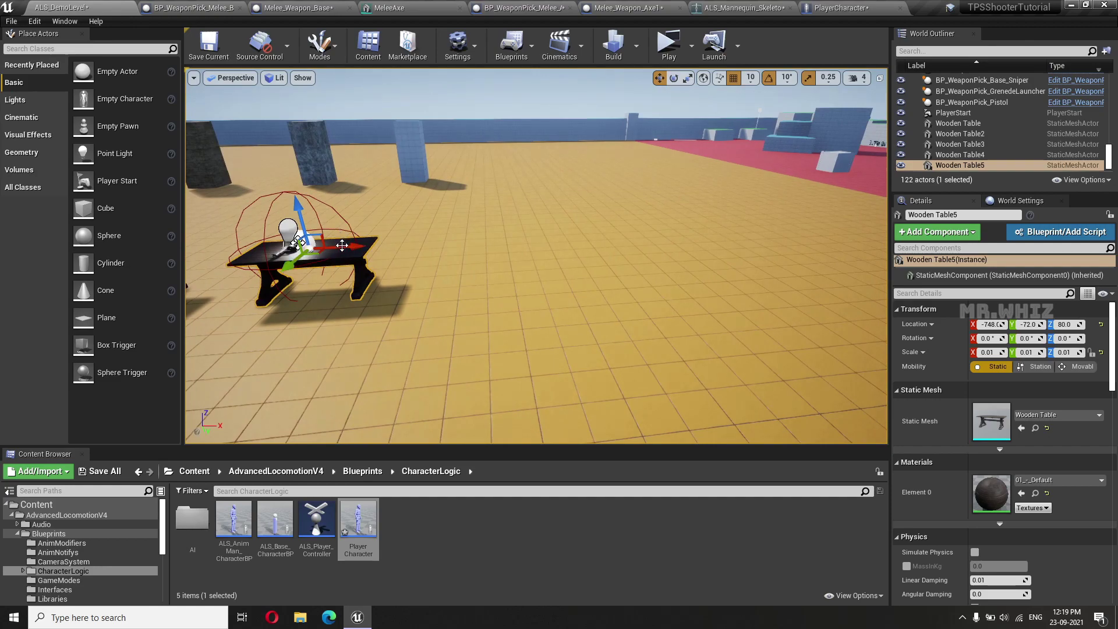
left_click_drag(343, 248, 524, 256, "alt")
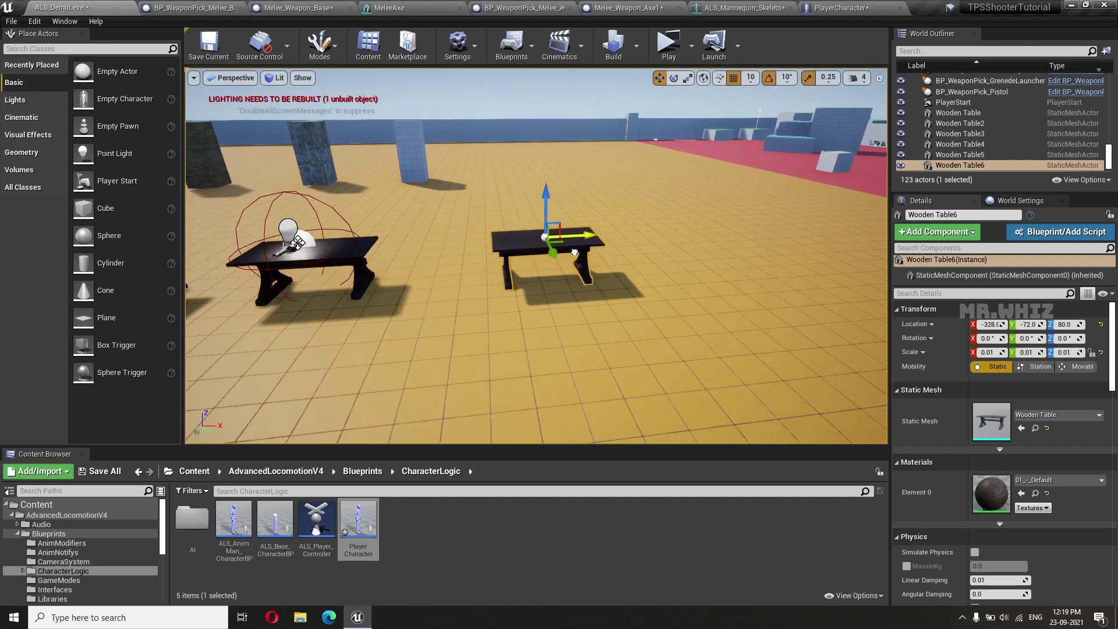
Step: Browse the Content Browser to GameFiles > Blueprint > WeaponBuys > Melee
left_click(361, 473)
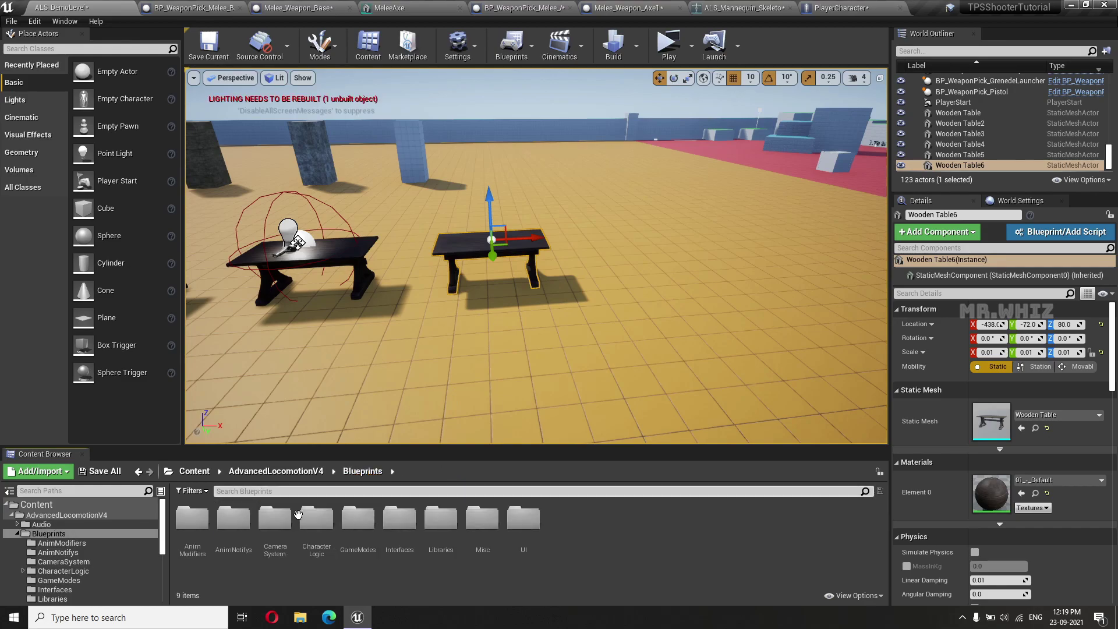
left_click(284, 473)
left_click(194, 471)
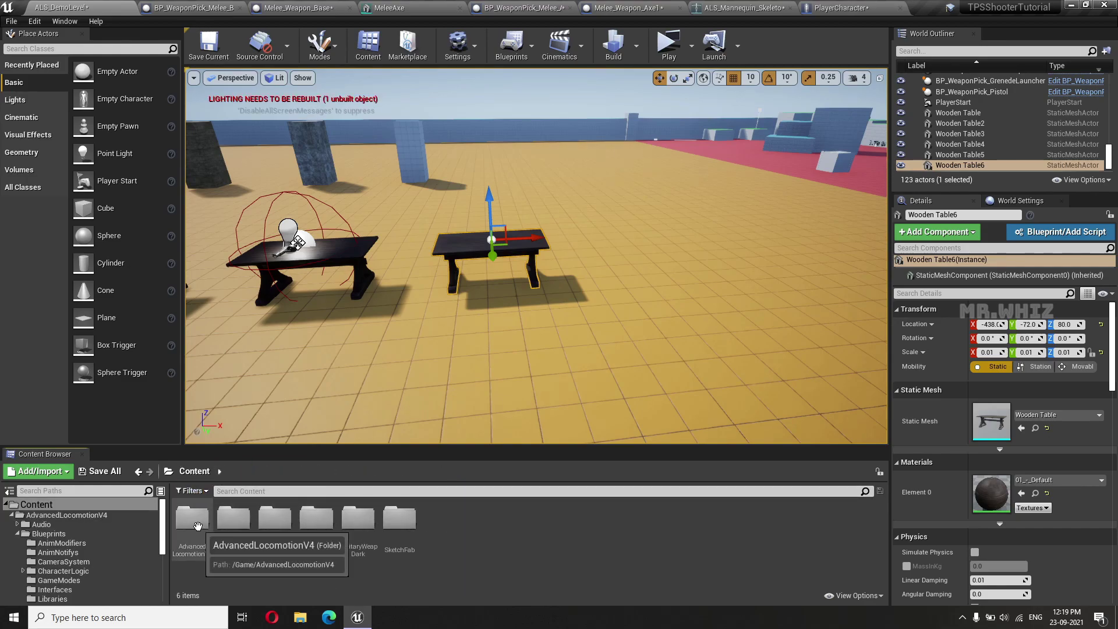
double_click(275, 518)
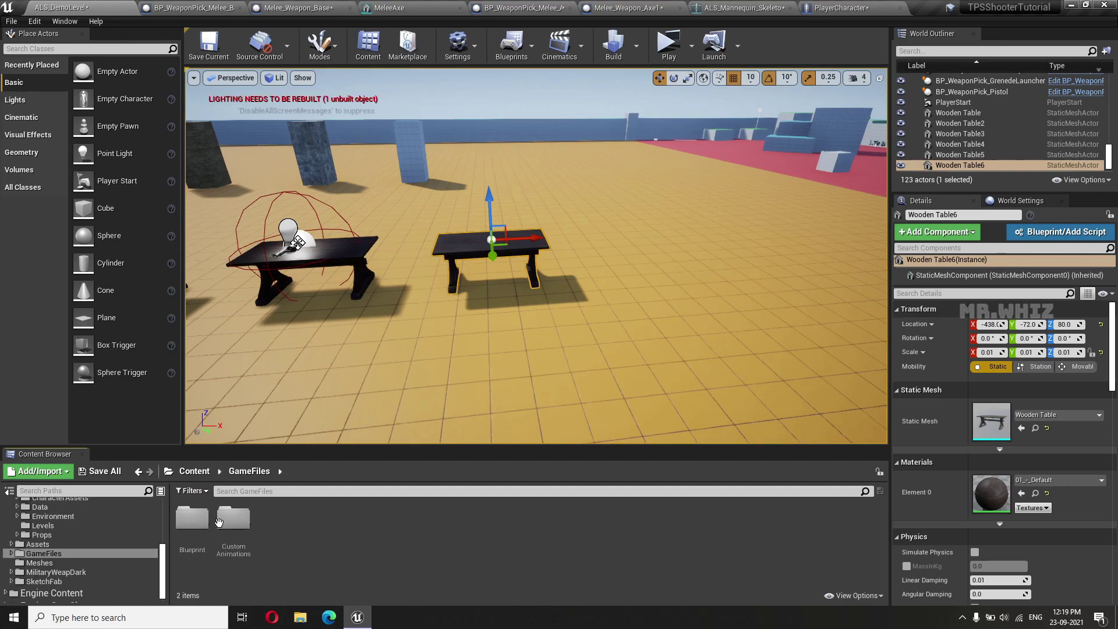
double_click(192, 519)
double_click(278, 521)
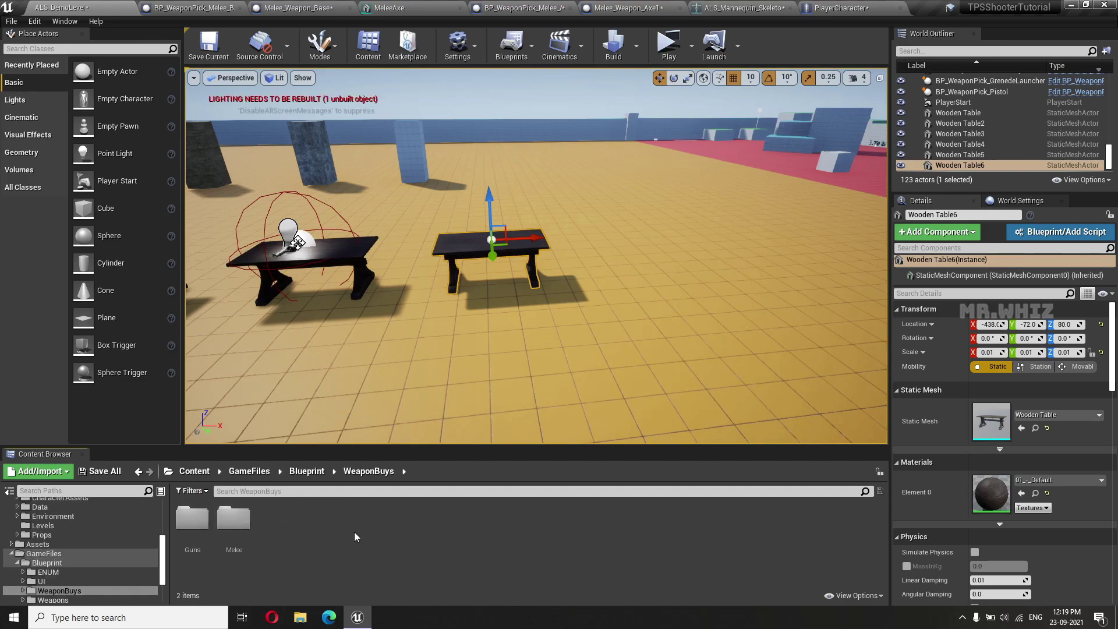
double_click(234, 520)
Step: Place BP_WeaponPick_Melee_Axe1 on the new table, rotated 180° about Z, at Y -40
left_click_drag(192, 520, 485, 266)
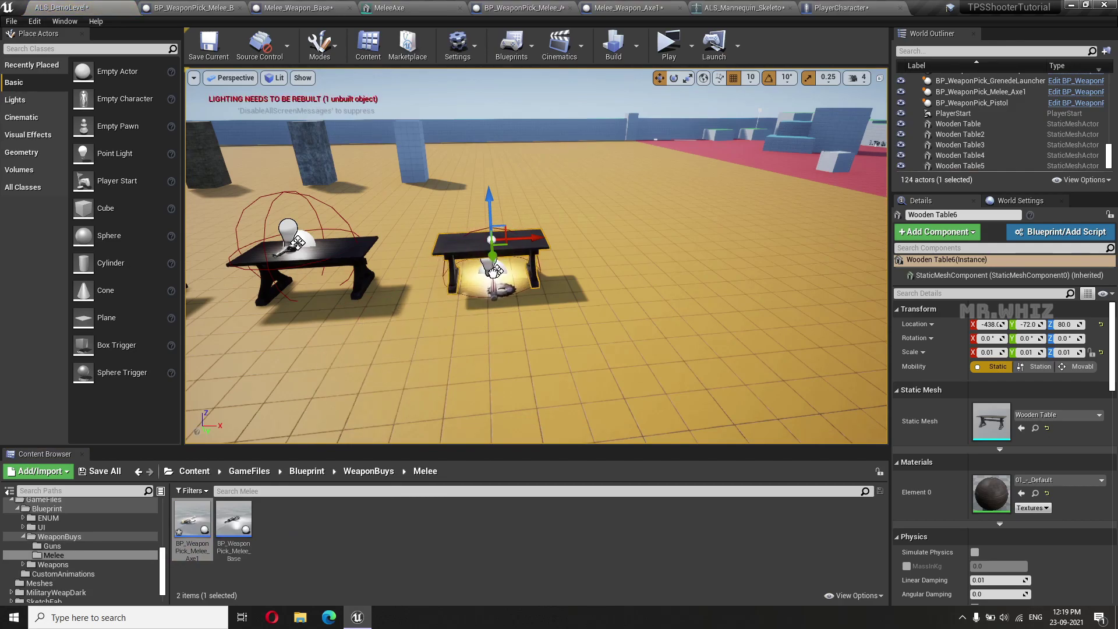
left_click_drag(489, 260, 497, 228)
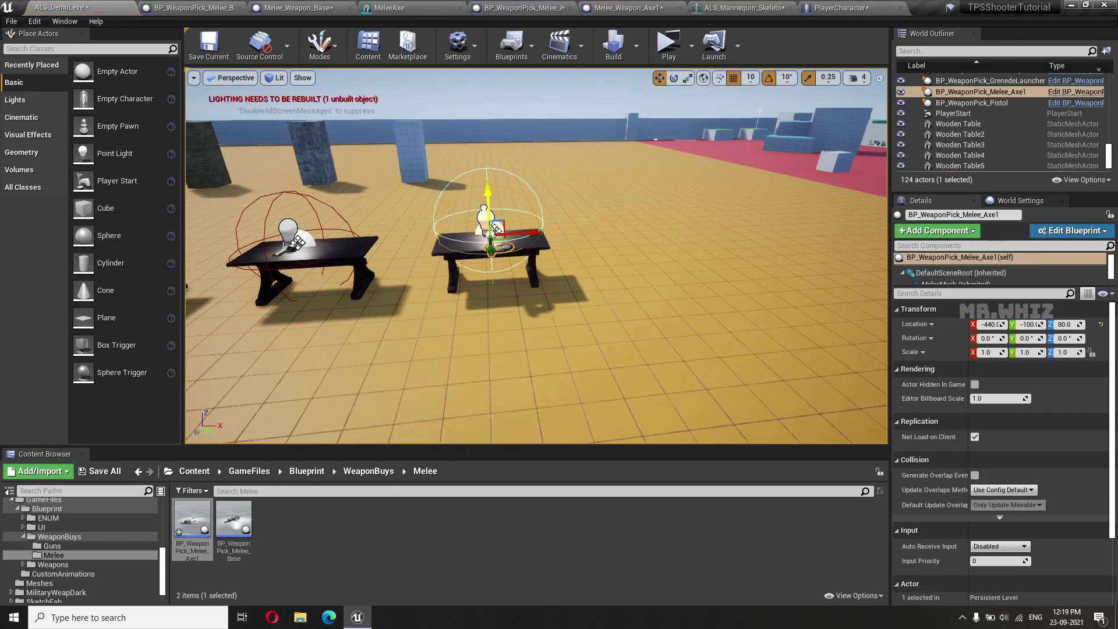
left_click_drag(544, 317, 544, 201, "alt")
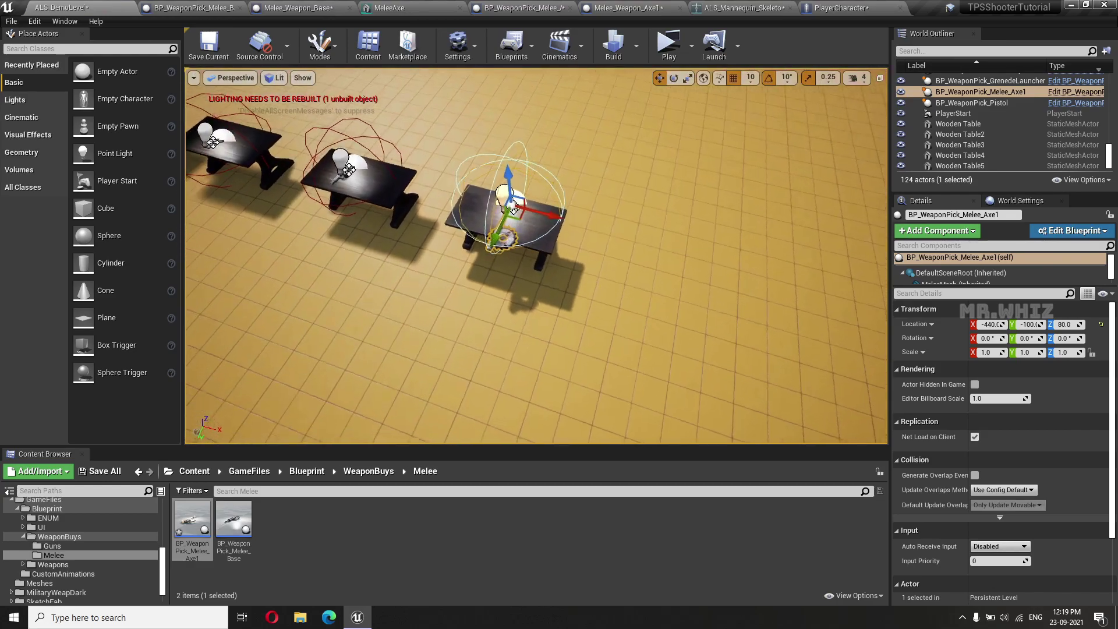
key("e")
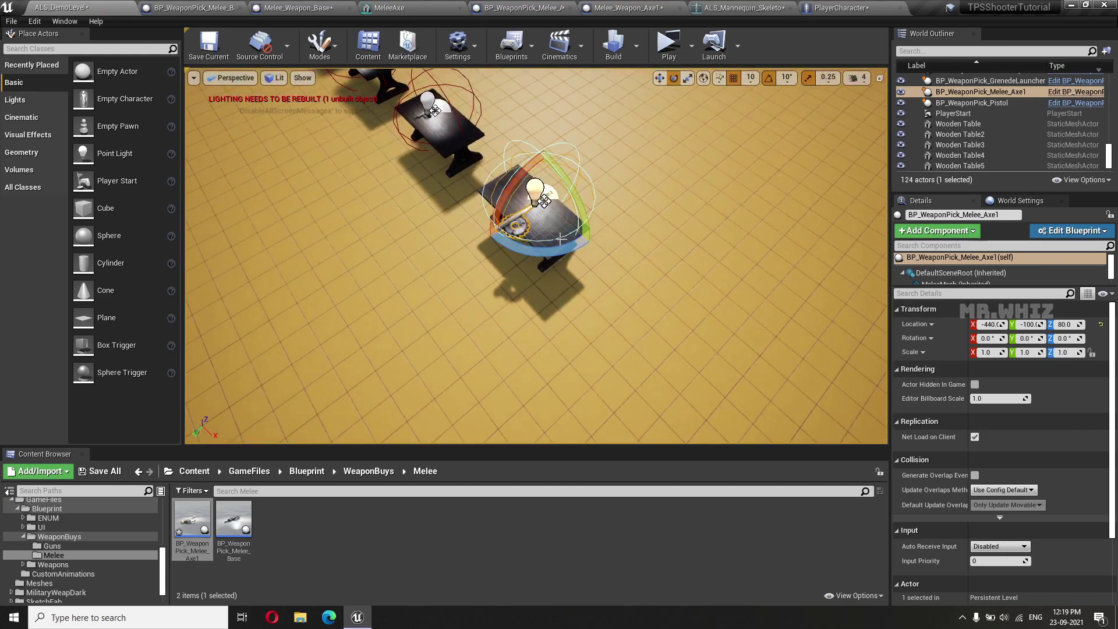
left_click_drag(566, 252, 489, 251)
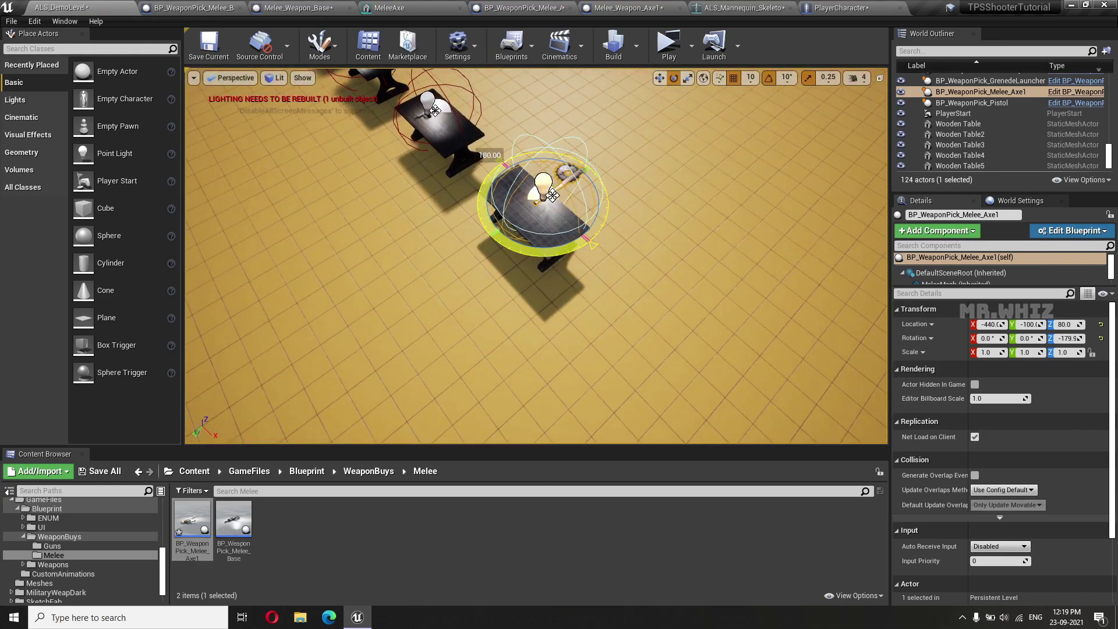
key("w")
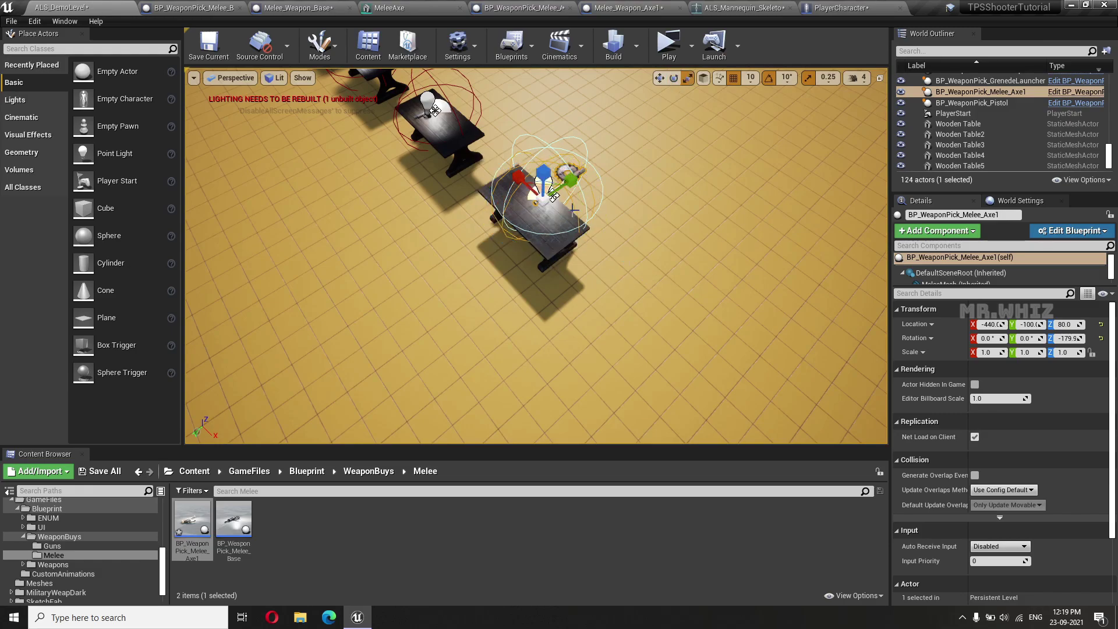
left_click_drag(510, 224, 477, 237)
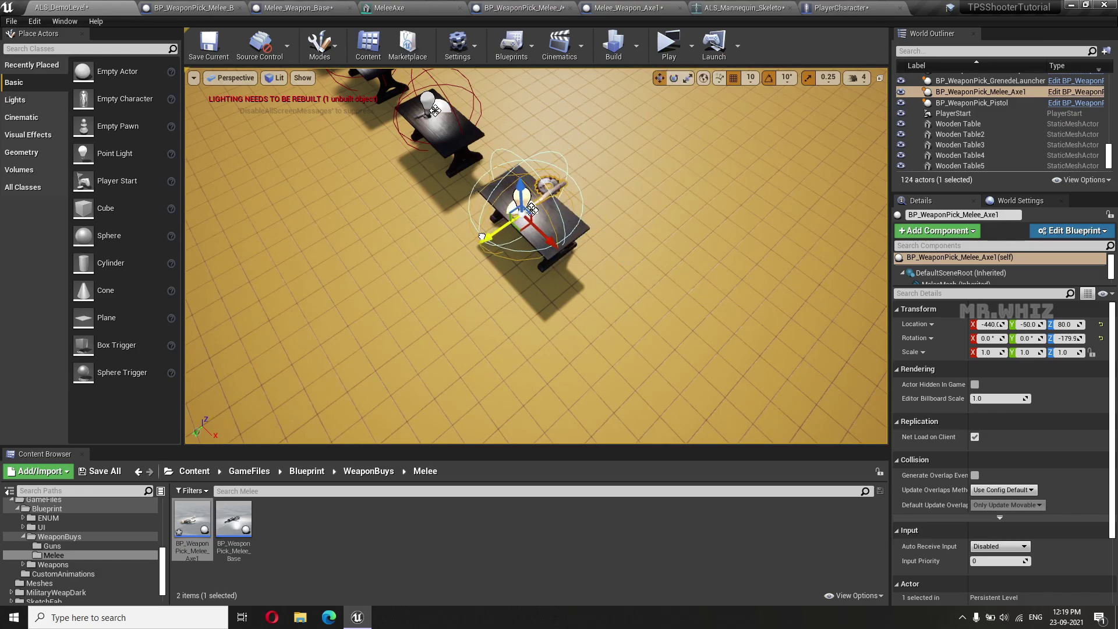
Step: Move the PlayerStart near the tables, to about -452, 240, 92
scroll(402, 233, "down", 4)
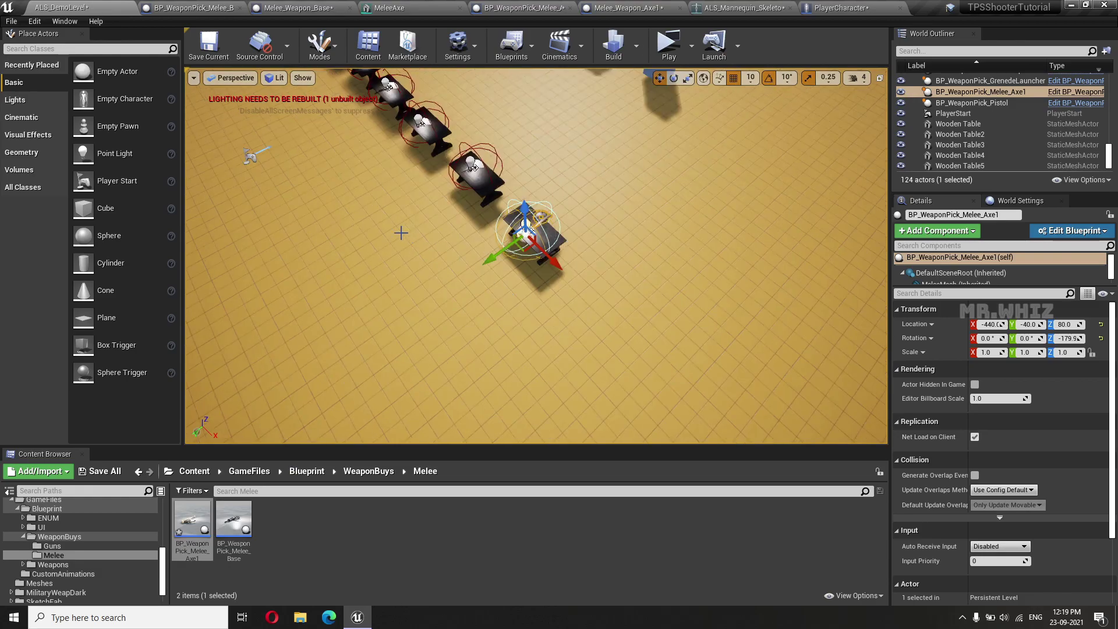
left_click(252, 157)
mouse_move(249, 169)
left_mouse_down()
mouse_move(385, 364)
mouse_move(629, 151)
left_mouse_up()
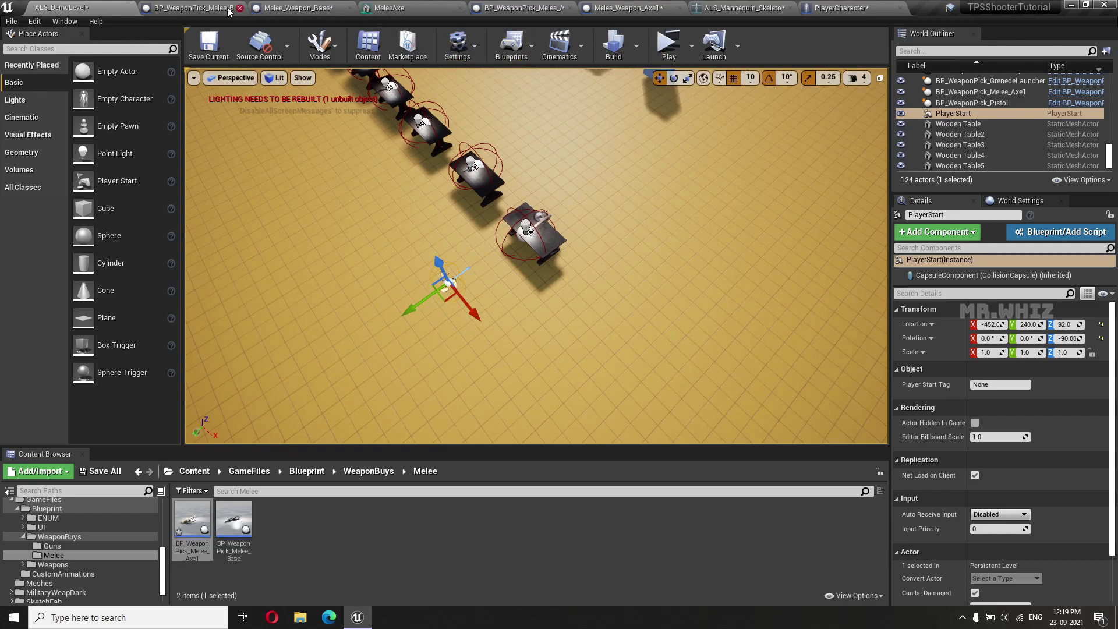
left_click(192, 8)
left_click(104, 7)
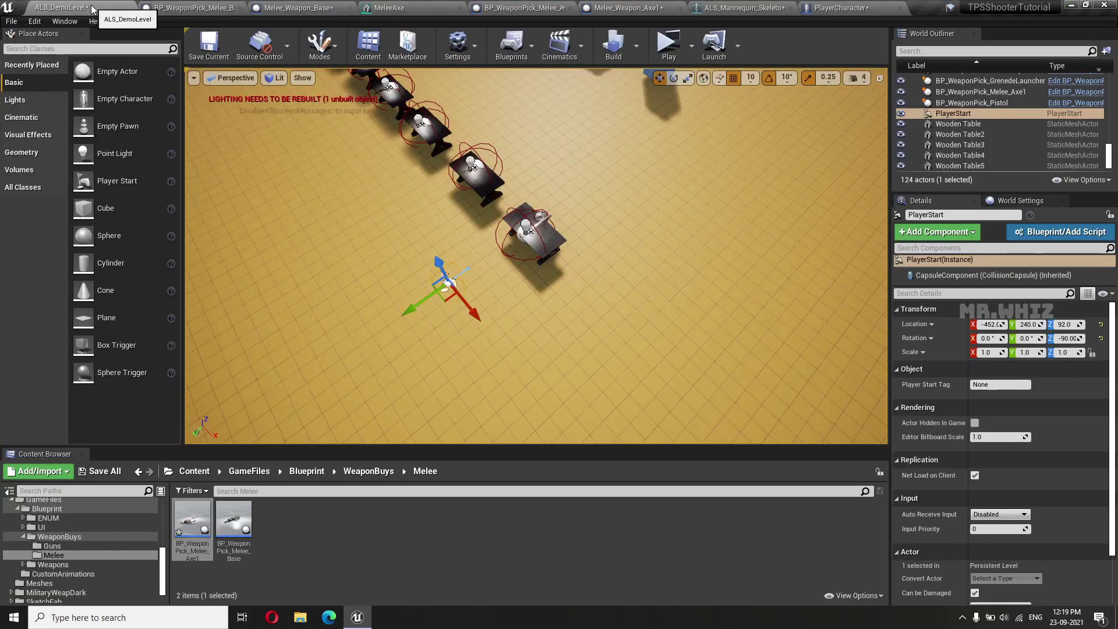
Step: Add a Spawn Melee Weapon call on Player Ref in the melee pickup's event graph
left_click(216, 8)
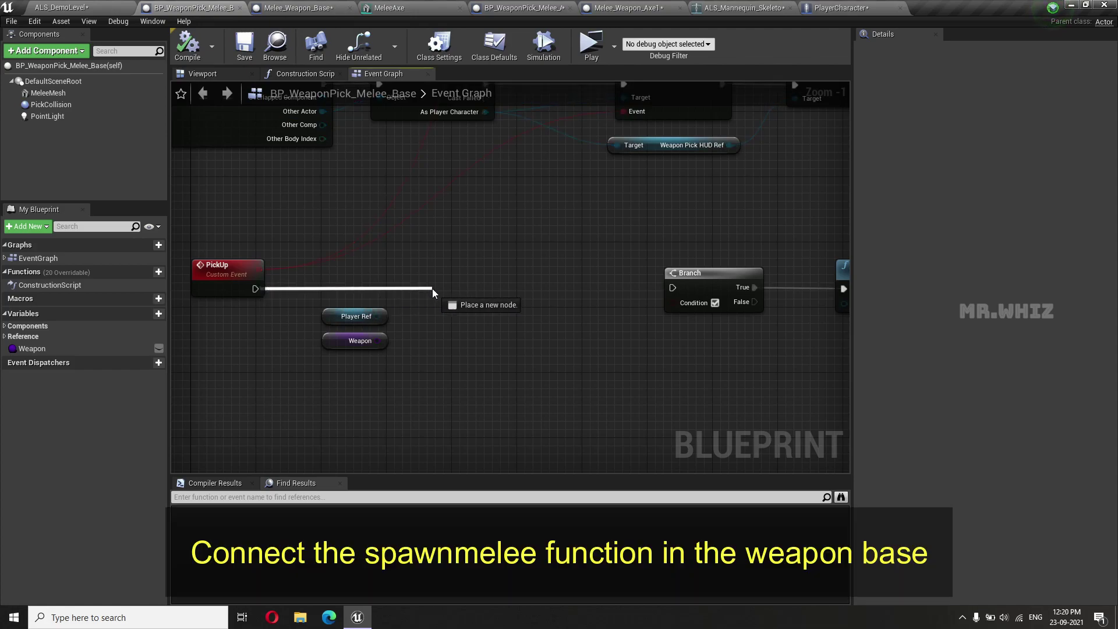
left_click_drag(254, 289, 432, 289)
left_click(378, 320)
left_click_drag(378, 321, 450, 281)
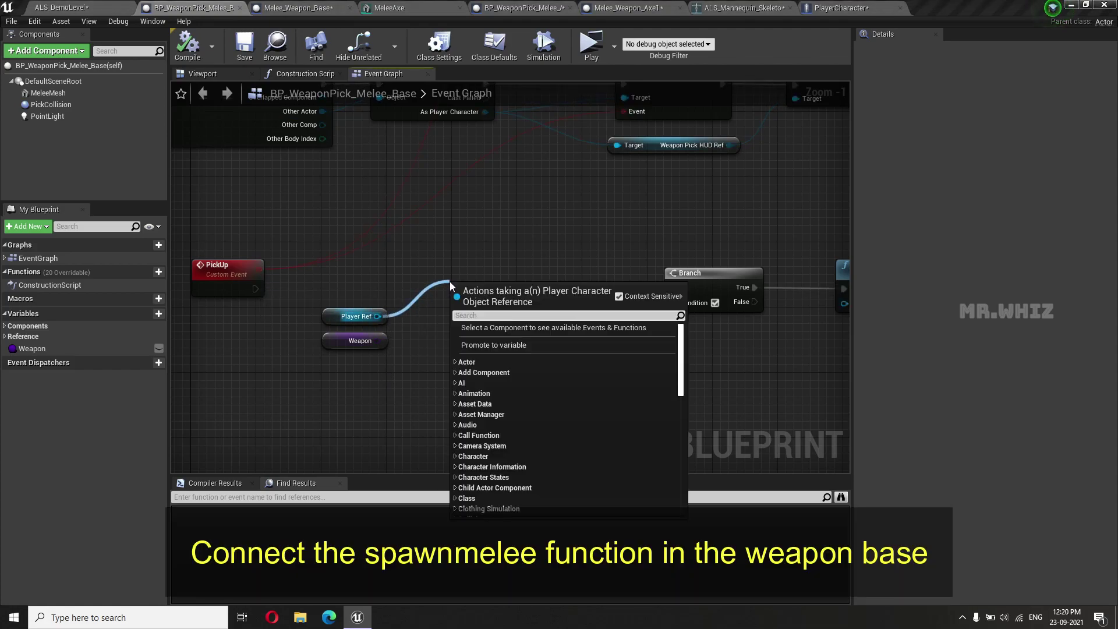
type("spaw")
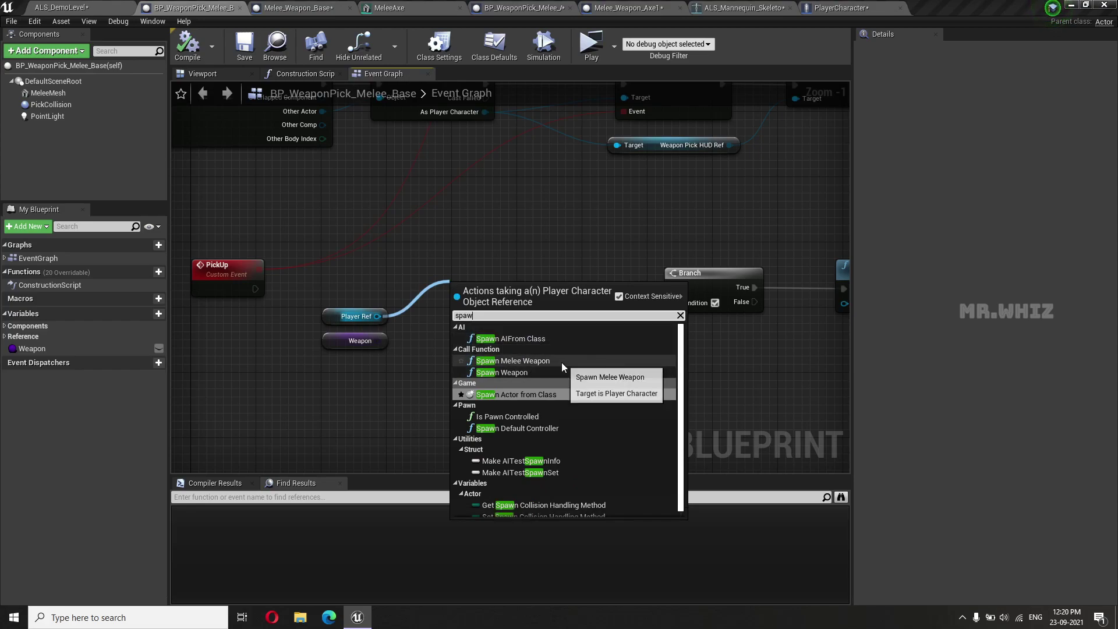
left_click(543, 361)
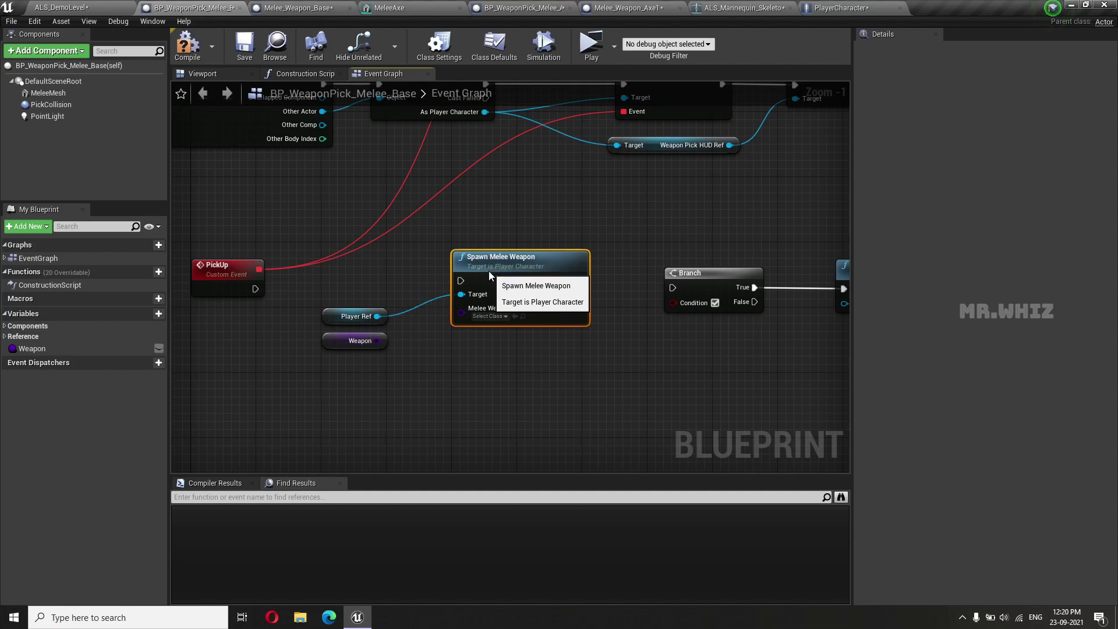
Step: Wire PickUp into Spawn Melee Weapon, then its exec and Successfull output into the Branch
left_click_drag(256, 289, 386, 291)
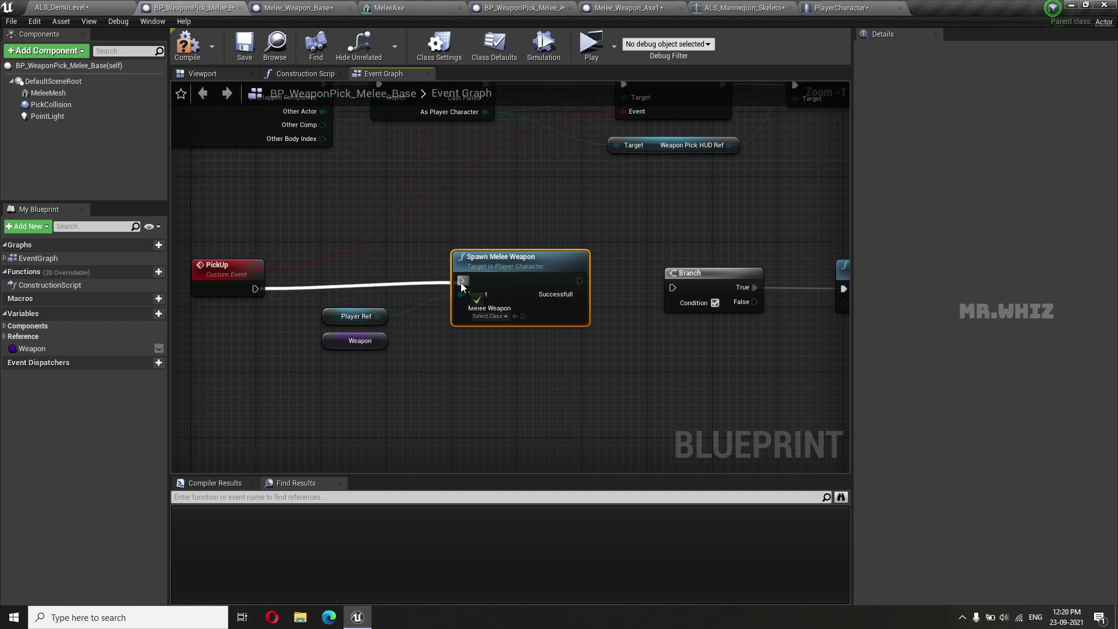
left_click_drag(460, 282, 460, 282)
left_click_drag(579, 287, 674, 288)
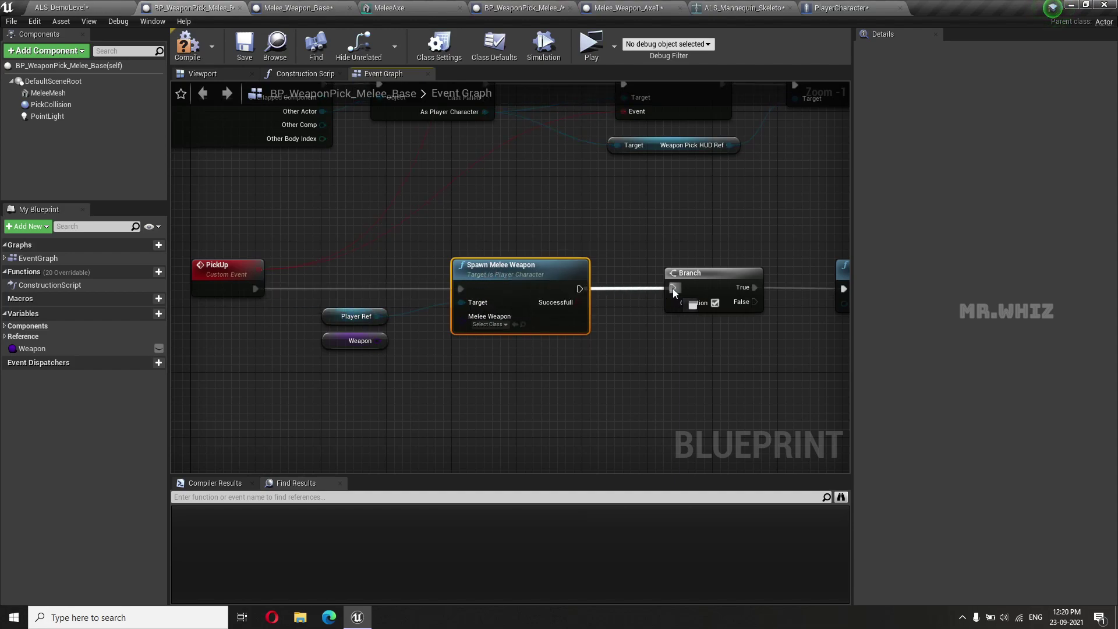
left_click_drag(580, 302, 676, 301)
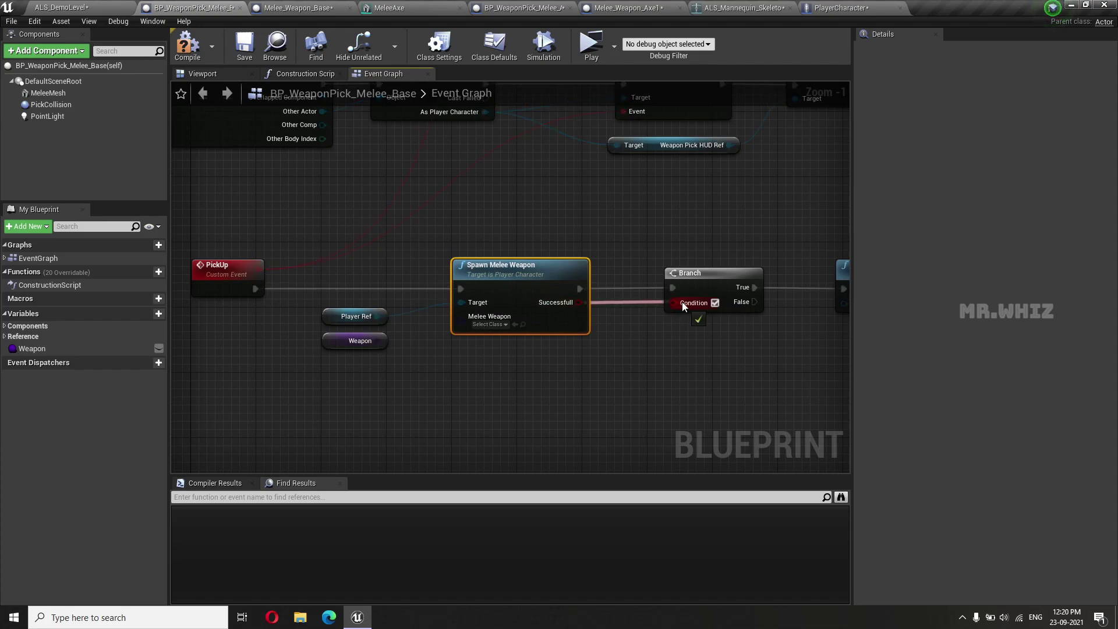
scroll(387, 367, "up", 1)
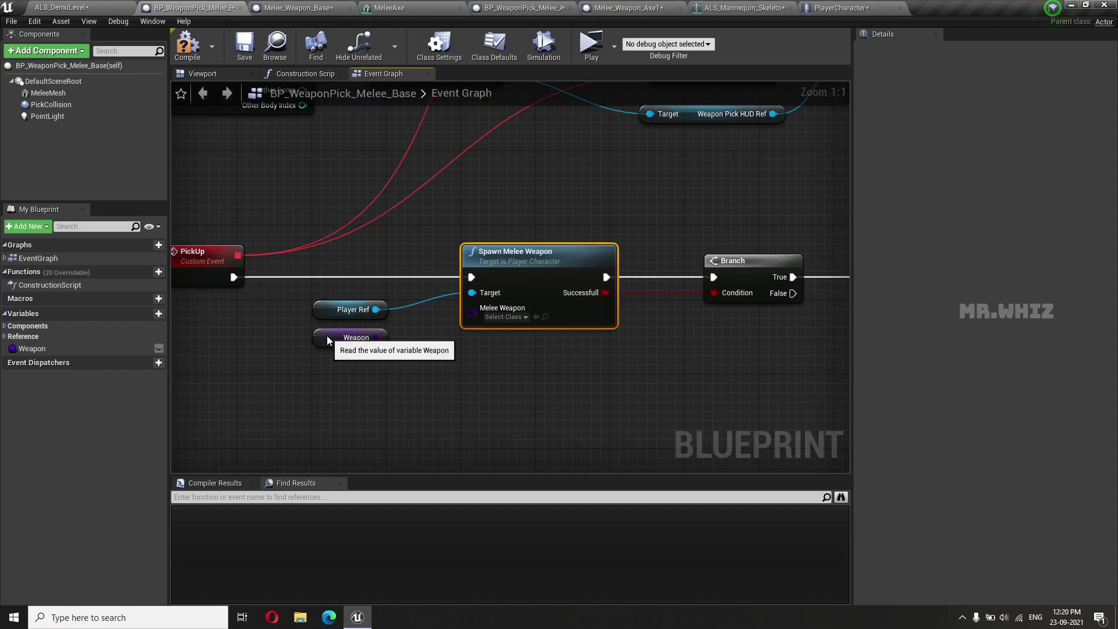
Step: Change the Weapon variable's type to a Melee Weapon Base object reference
left_click(326, 335)
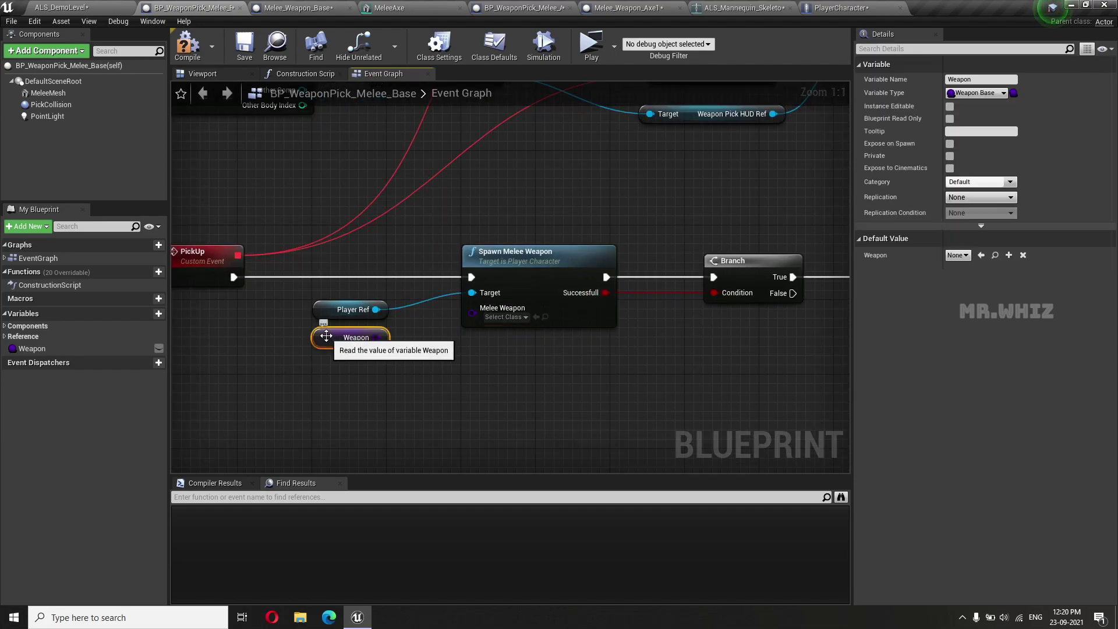
left_click(1000, 95)
type("weap")
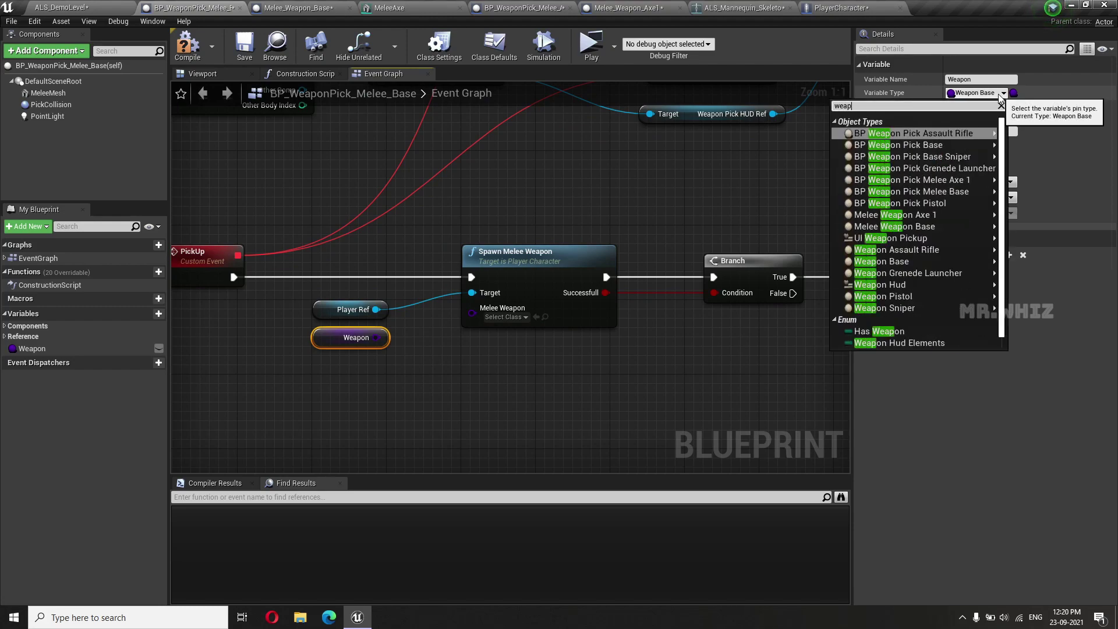
type("on")
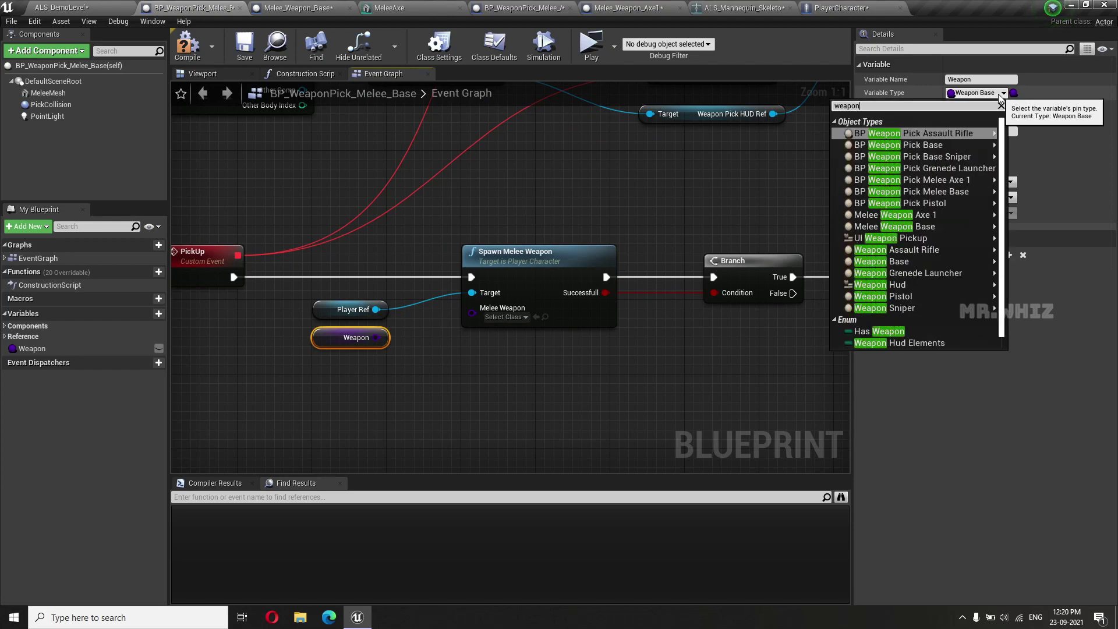
key("BackSpace")
key("BackSpace")
key("BackSpace")
key("BackSpace")
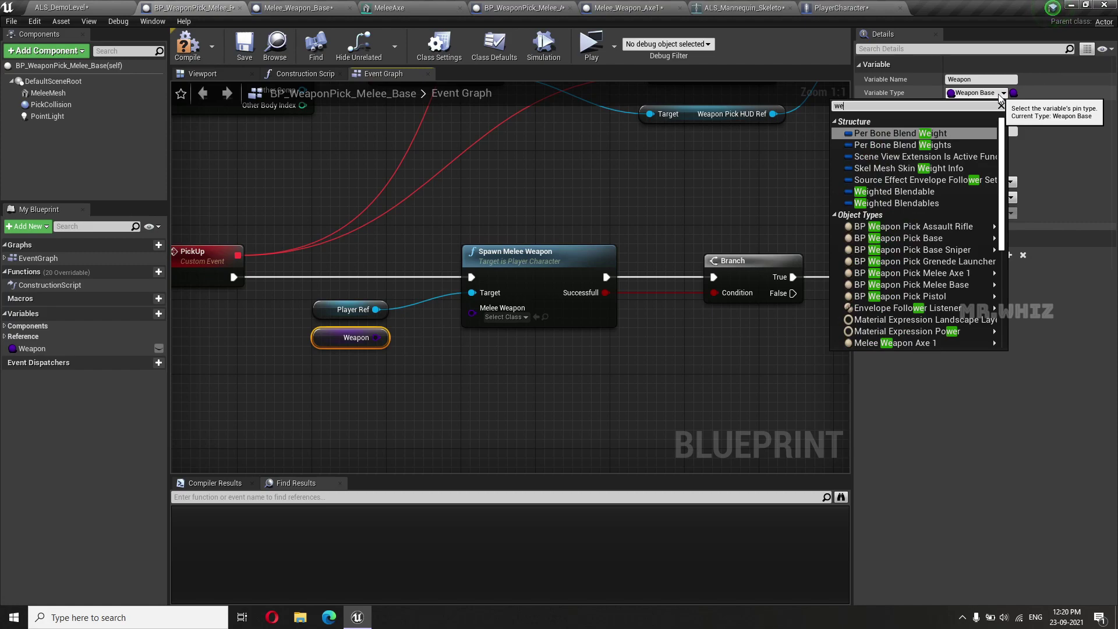
key("BackSpace")
key("BackSpace")
type("melee")
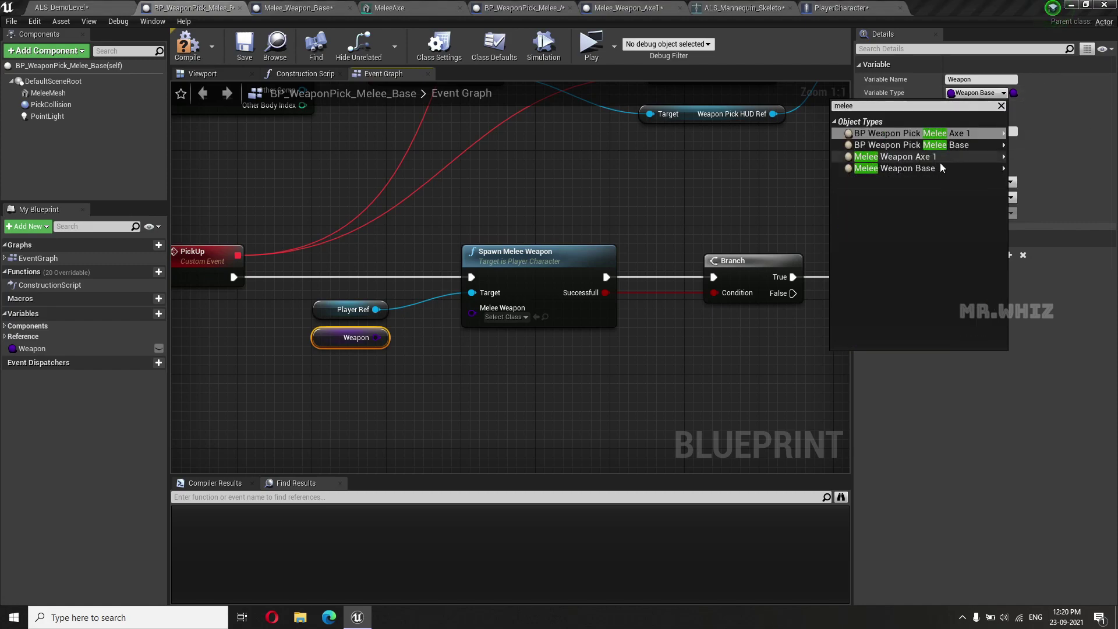
mouse_move(910, 168)
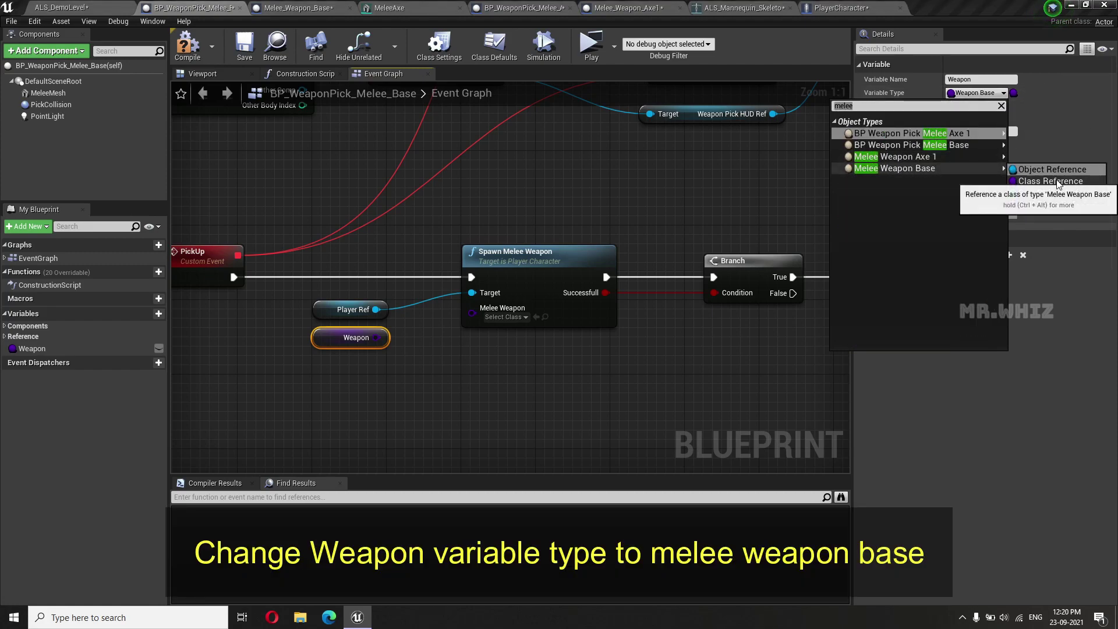
left_click(1038, 170)
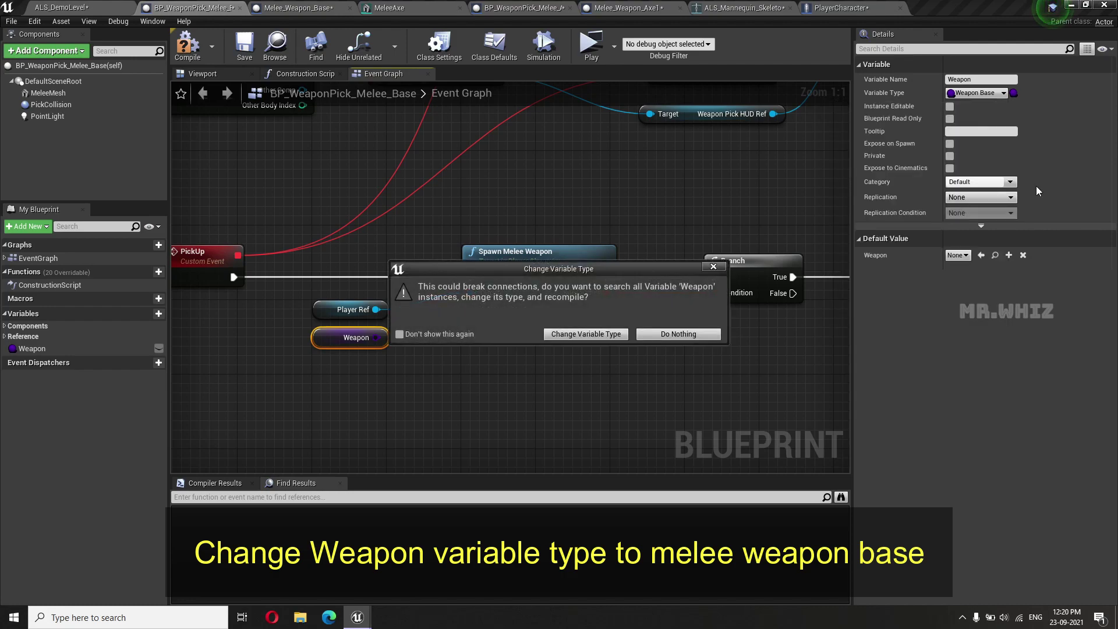
left_click(586, 334)
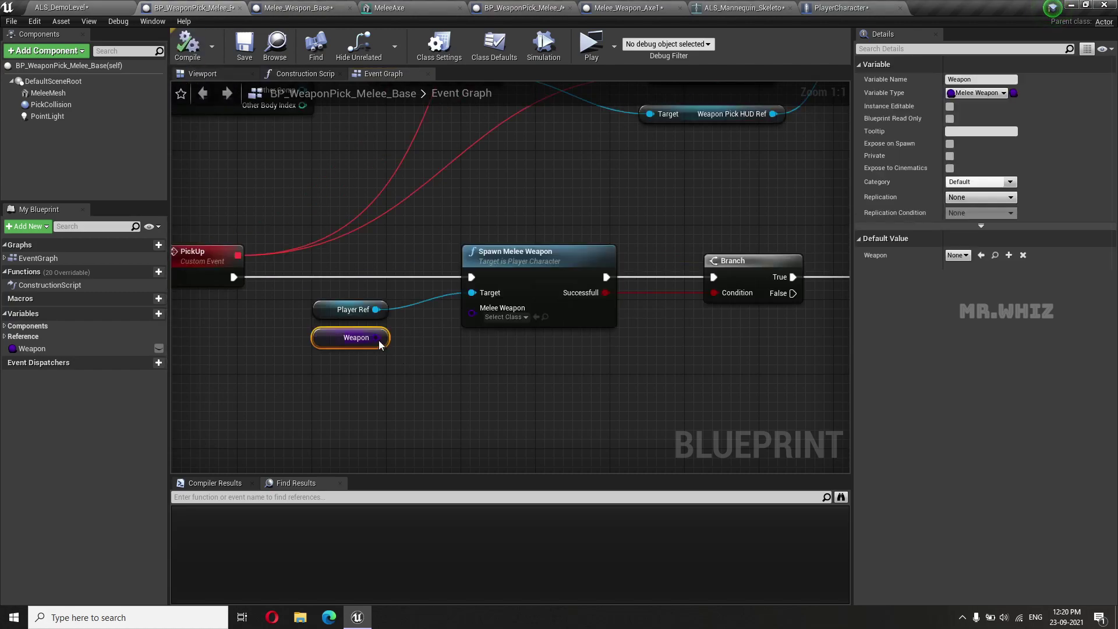
Step: Connect Weapon to Spawn Melee Weapon's Melee Weapon input and compile the Blueprint
left_click_drag(381, 339, 473, 314)
mouse_move(528, 377)
right_mouse_down()
mouse_move(437, 370)
mouse_move(542, 248)
right_mouse_up()
scroll(437, 370, "down", 1)
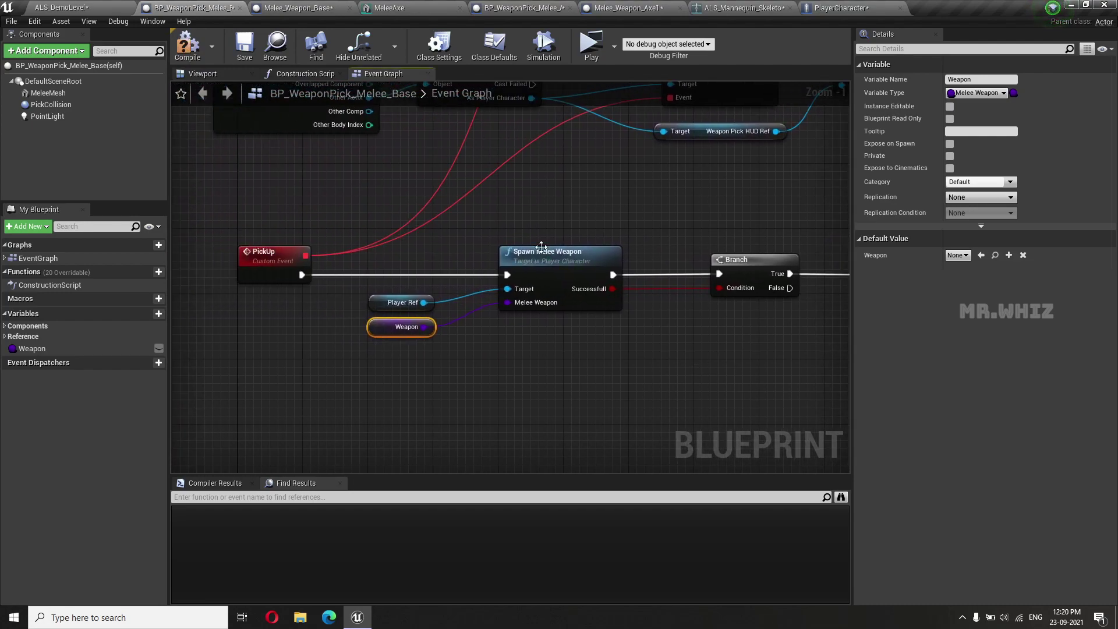
left_click(208, 55)
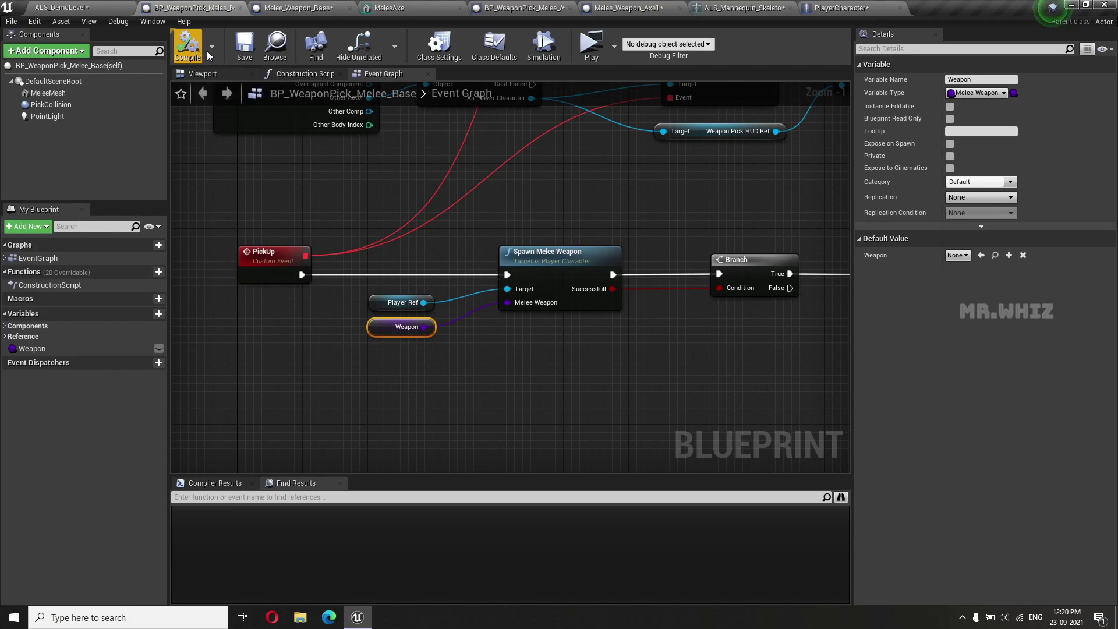
left_click(82, 6)
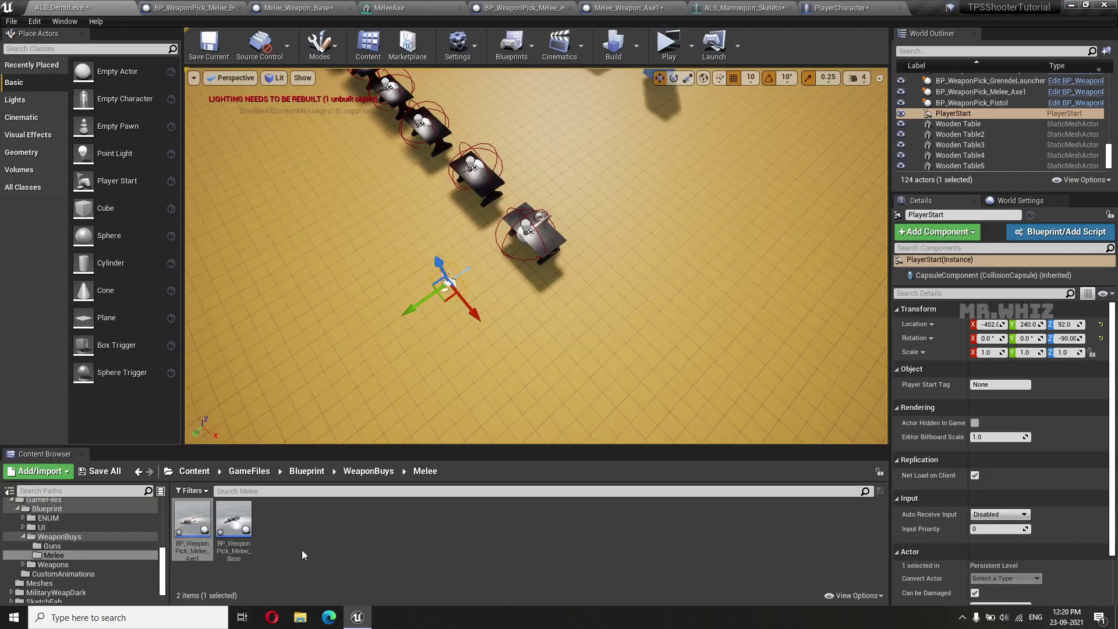
Step: In BP_WeaponPick_Melee_Axe1's class defaults, set Weapon to Melee_Weapon_Axe1 and compile
double_click(196, 526)
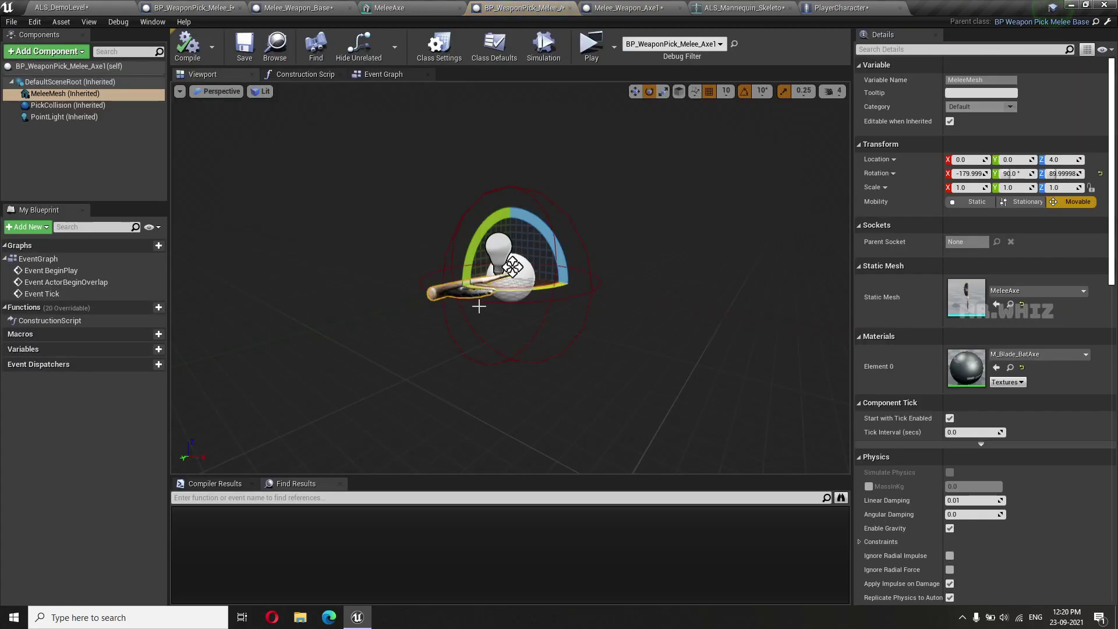
left_click(70, 66)
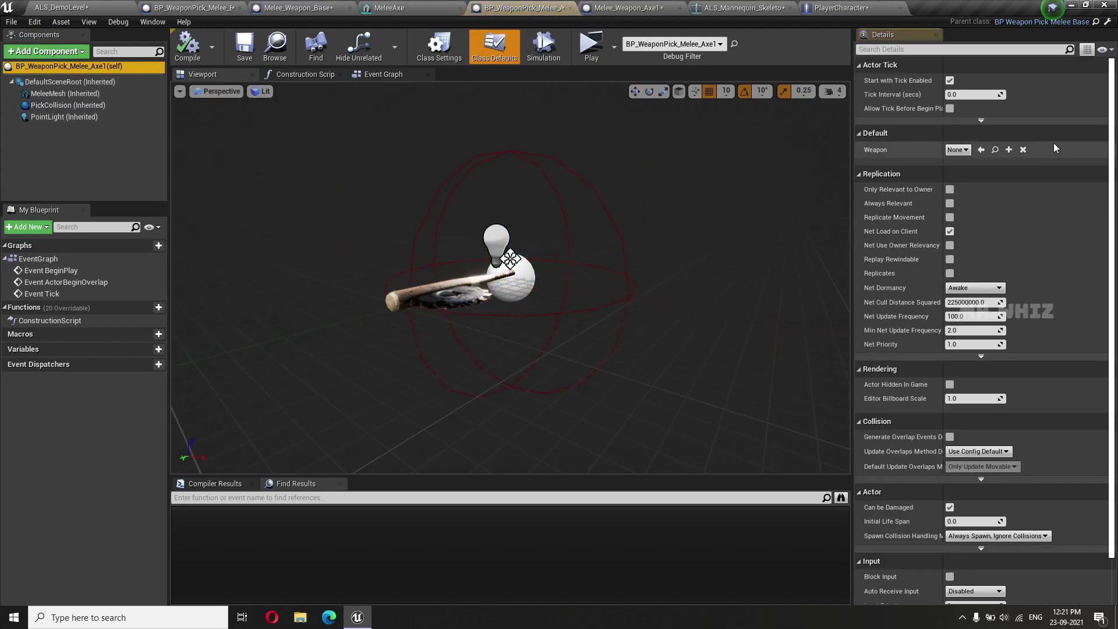
left_click(958, 149)
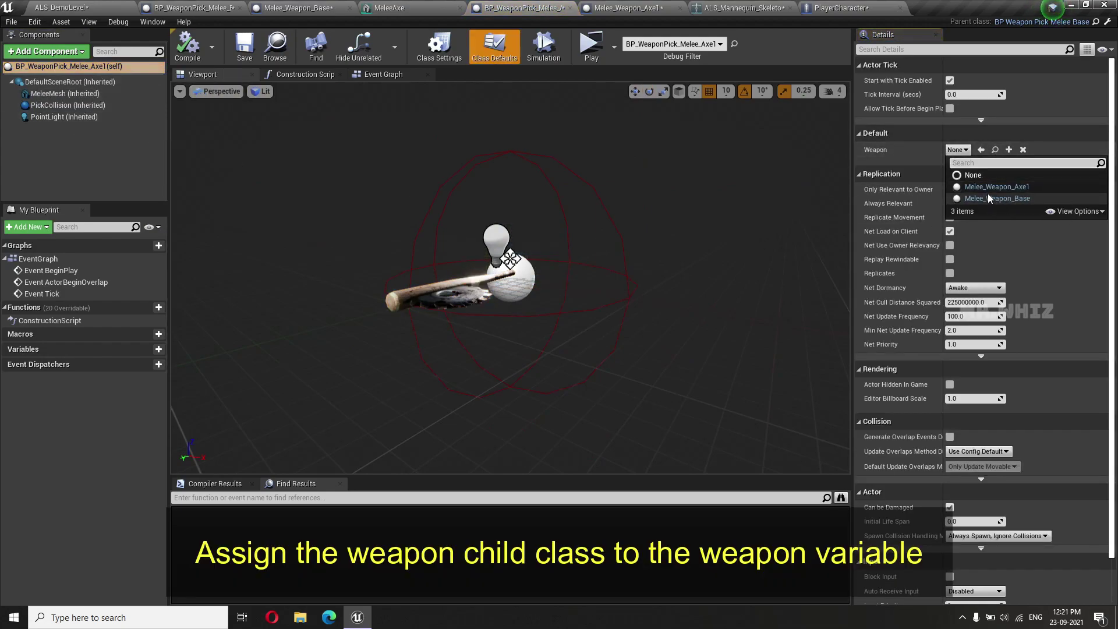
left_click(988, 187)
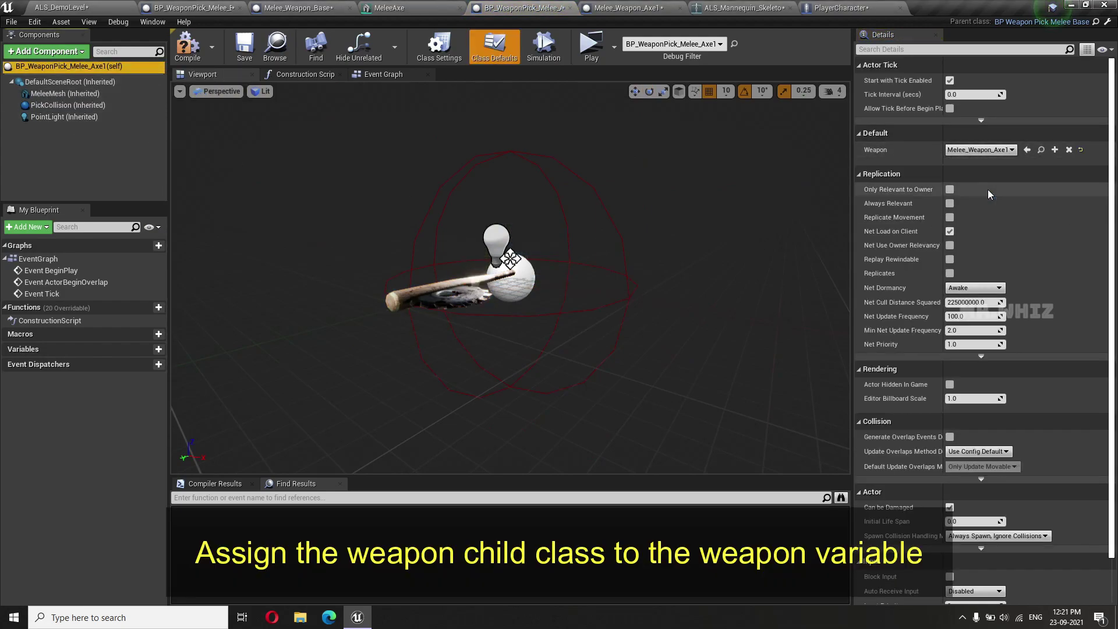
left_click(187, 52)
left_click(64, 7)
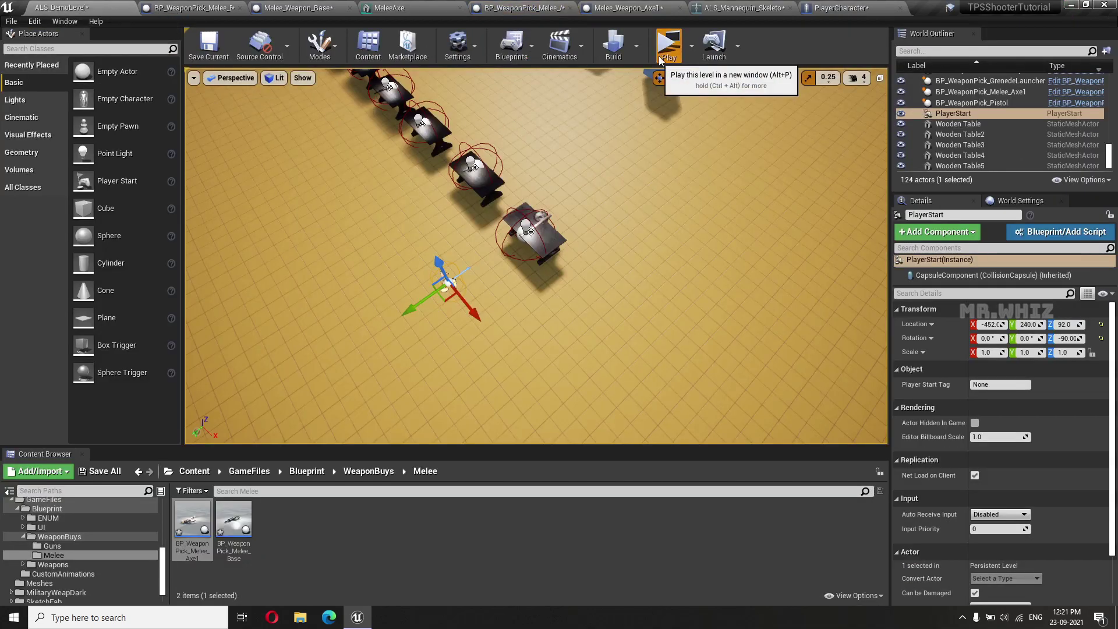
left_click(661, 59)
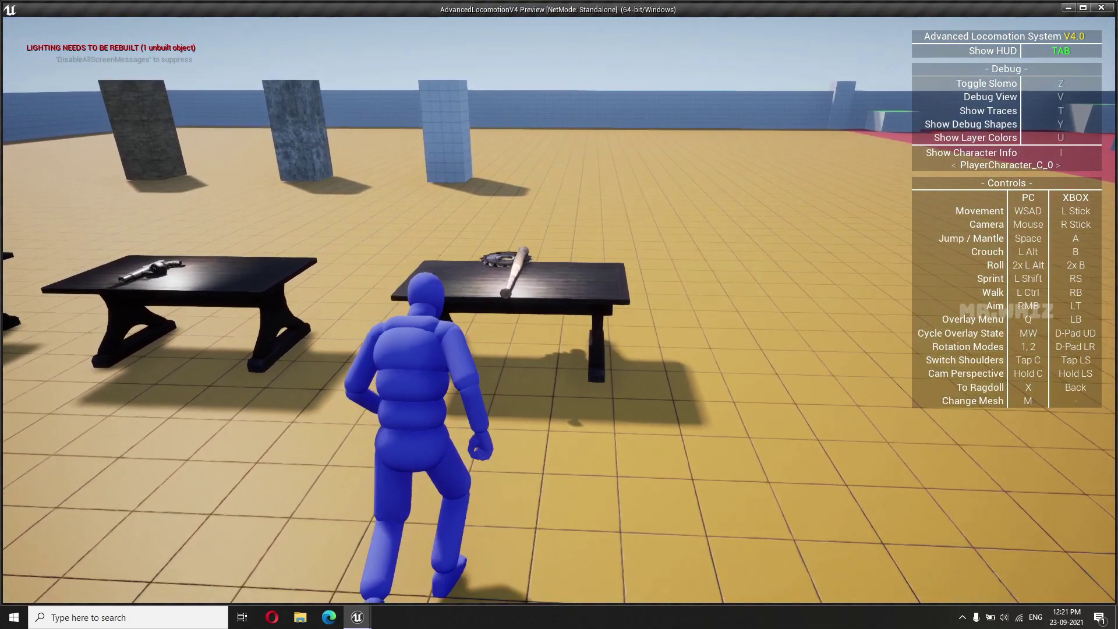
key("w")
key("Return")
key("alt")
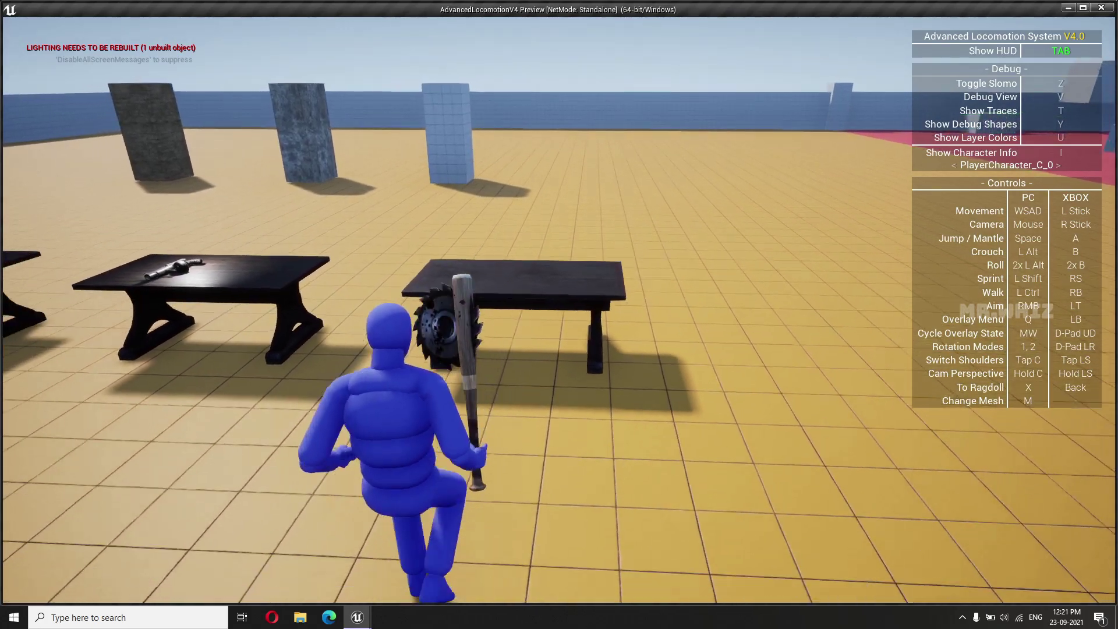
key("alt")
key("s")
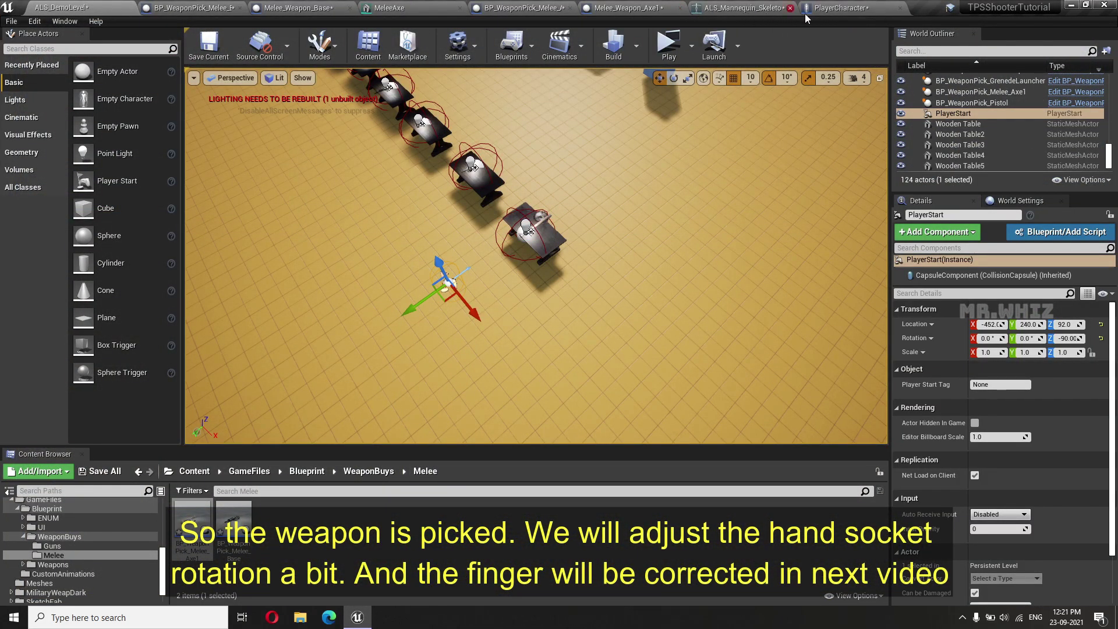
Step: Attach MeleeAxe as a preview asset on MeleeWeaponHand and nudge the socket to X ≈ -11.2
left_click(739, 8)
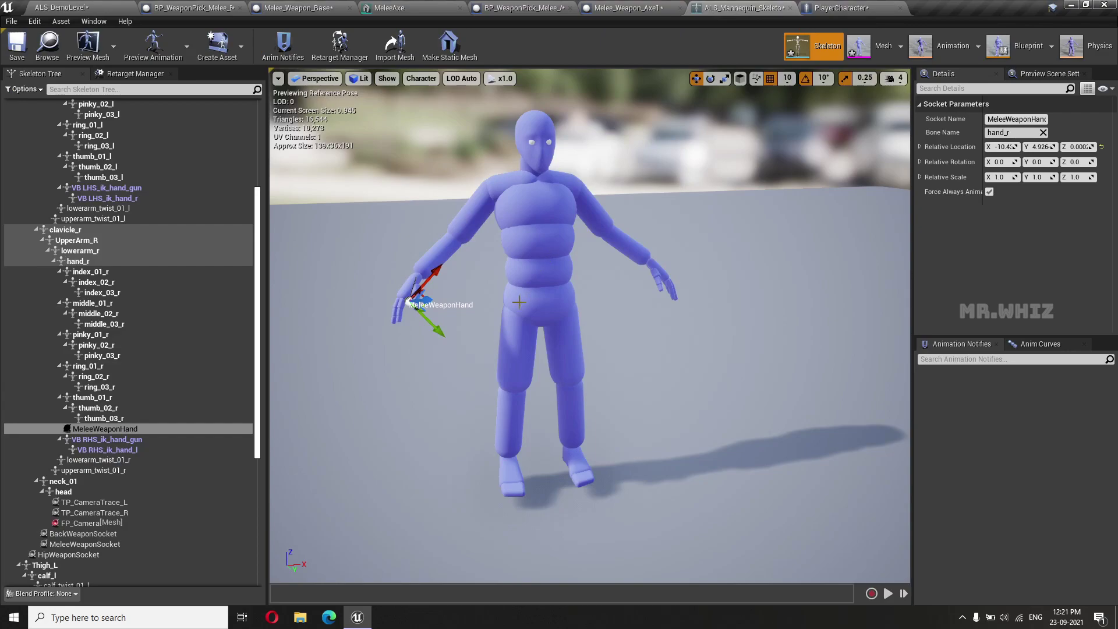
right_click(121, 429)
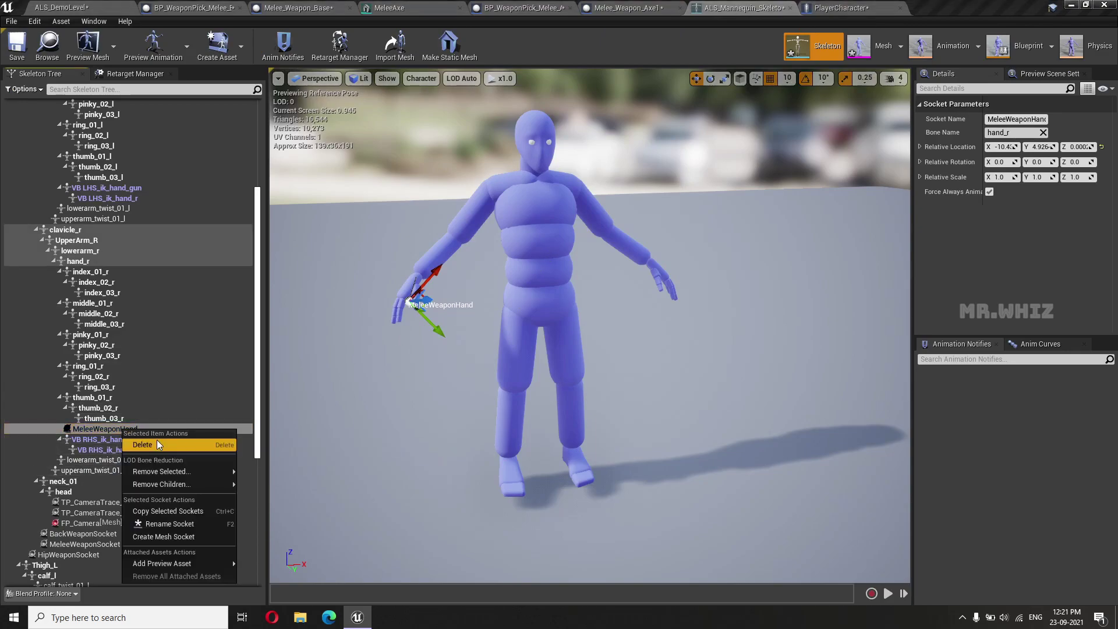
mouse_move(161, 472)
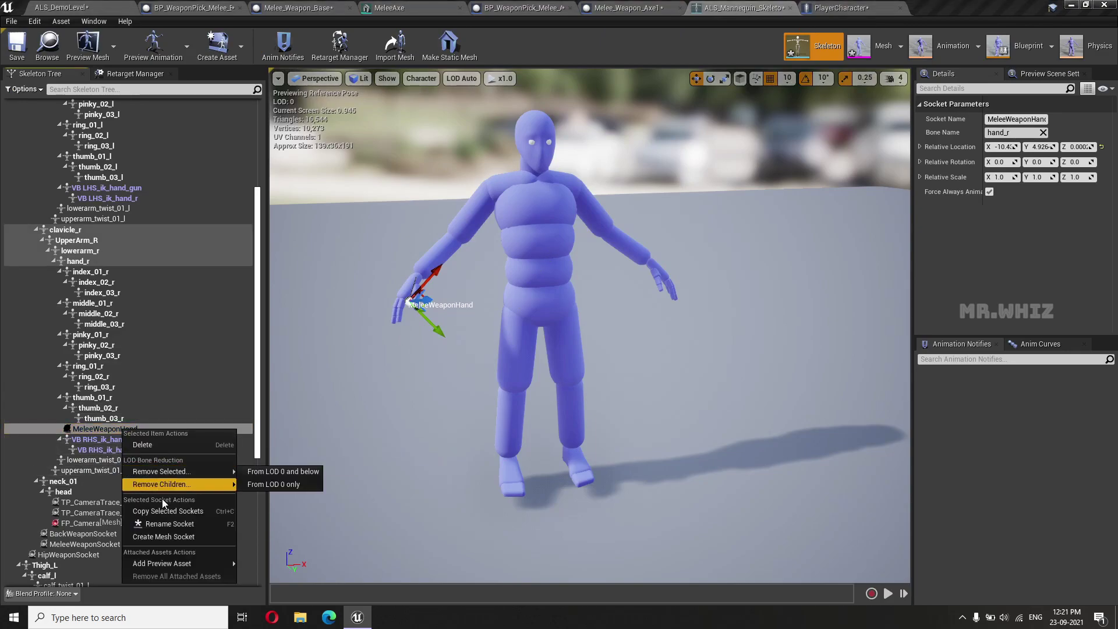
mouse_move(170, 565)
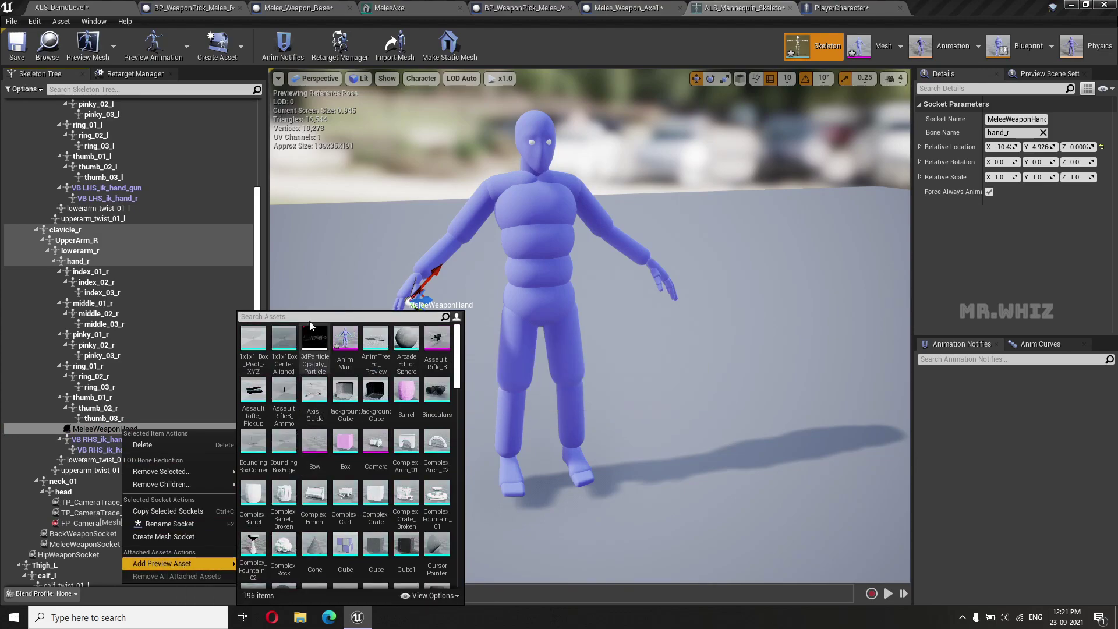
type("axe")
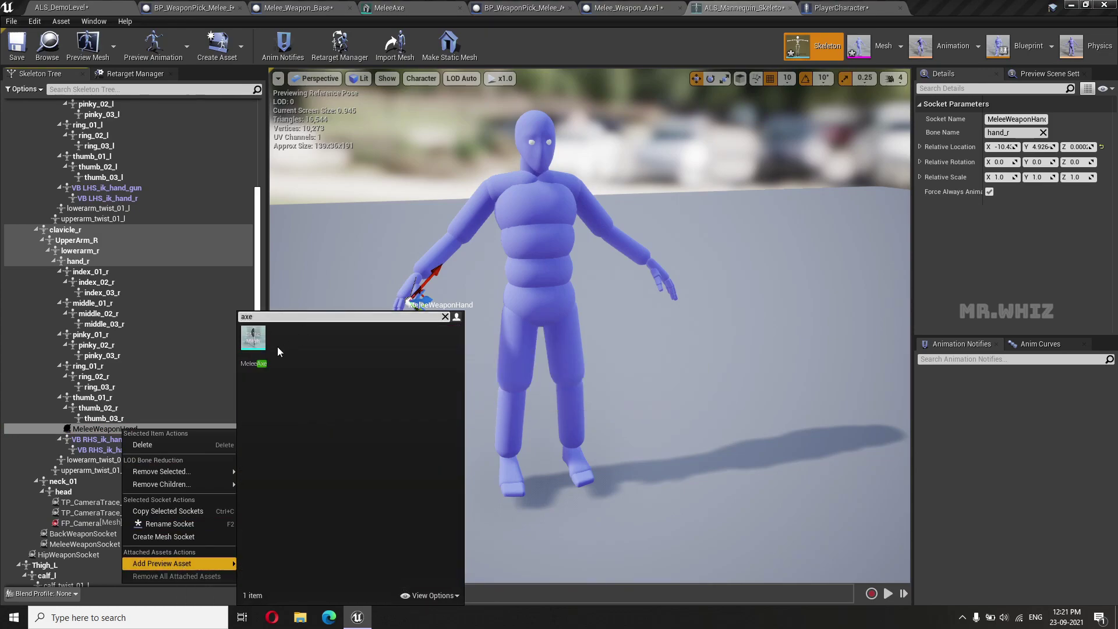
left_click(274, 349)
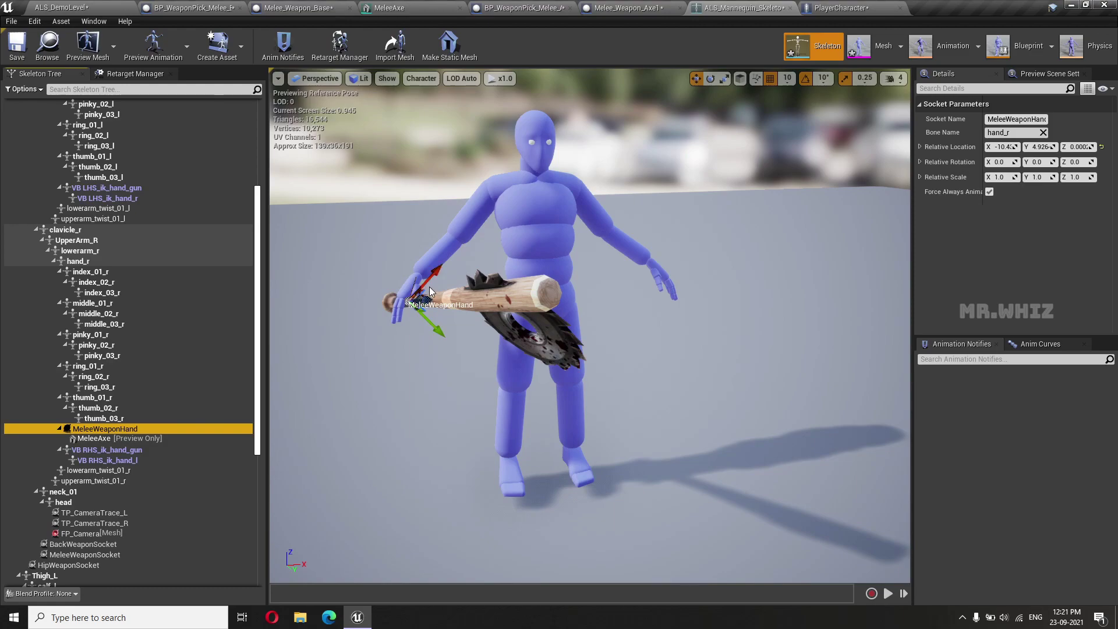
left_click_drag(430, 282, 429, 283)
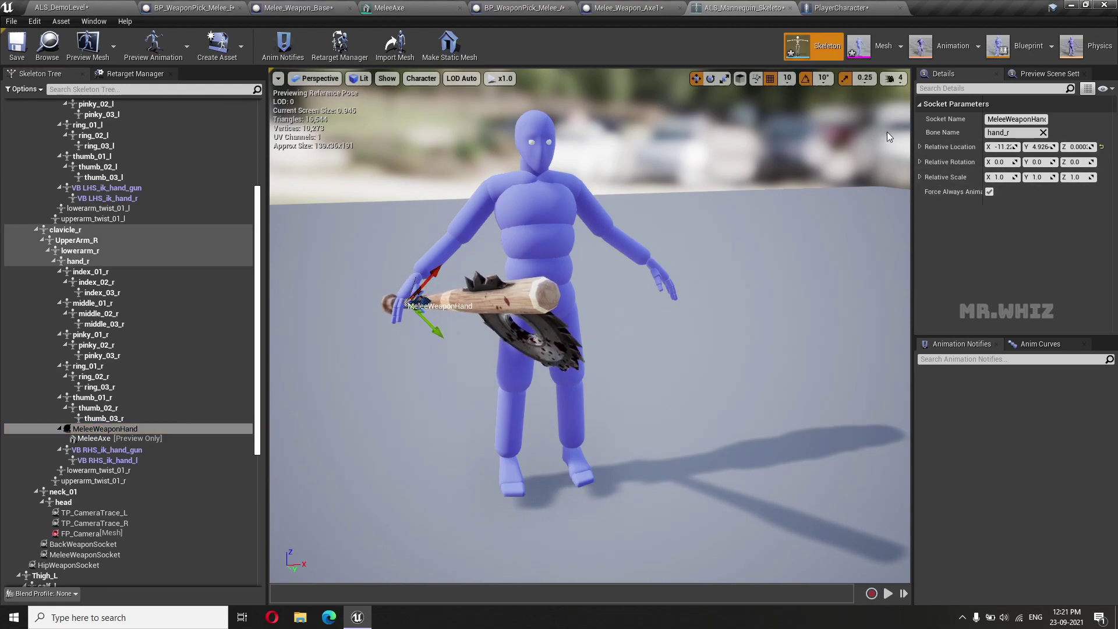
Step: Set the skeleton's preview animation to ALS_Props_Pistol_1H_Poses
left_click(1049, 74)
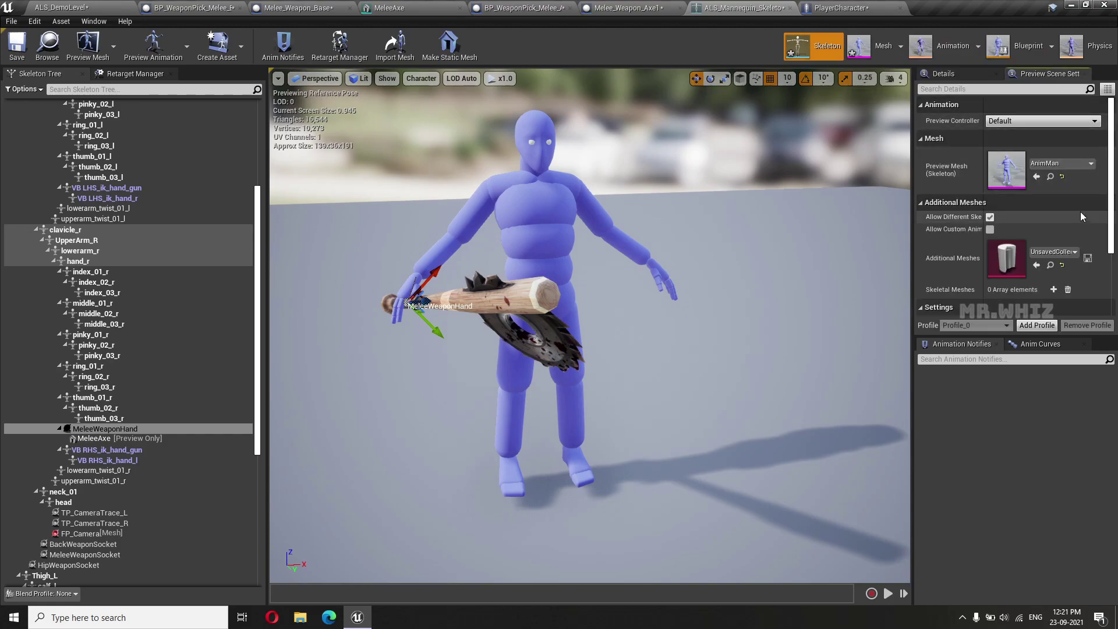
scroll(1081, 214, "down", 3)
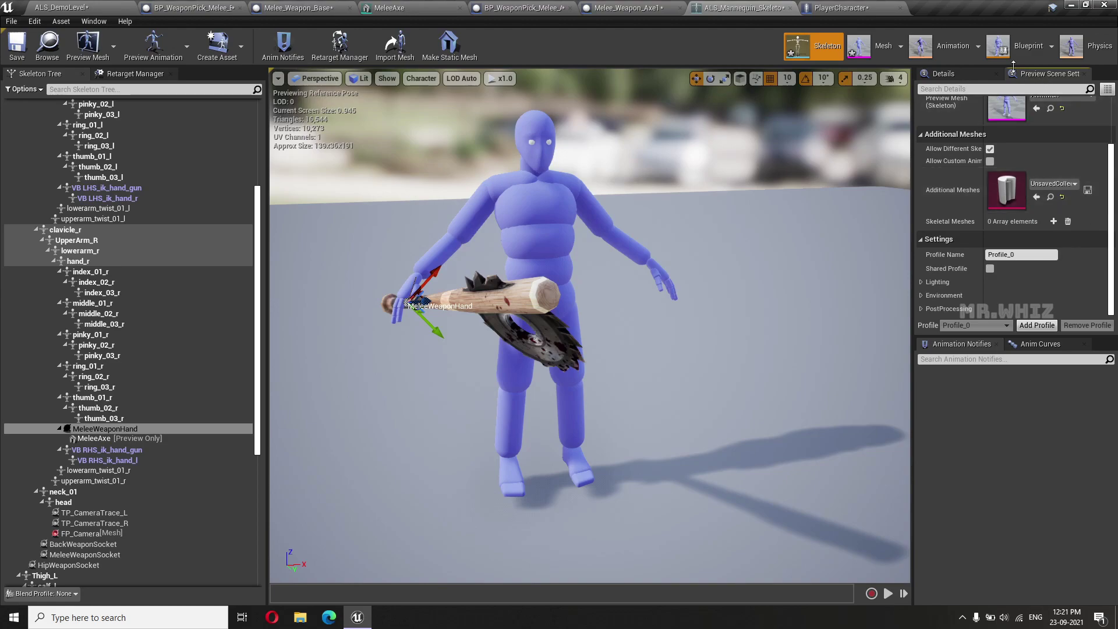
left_click(979, 50)
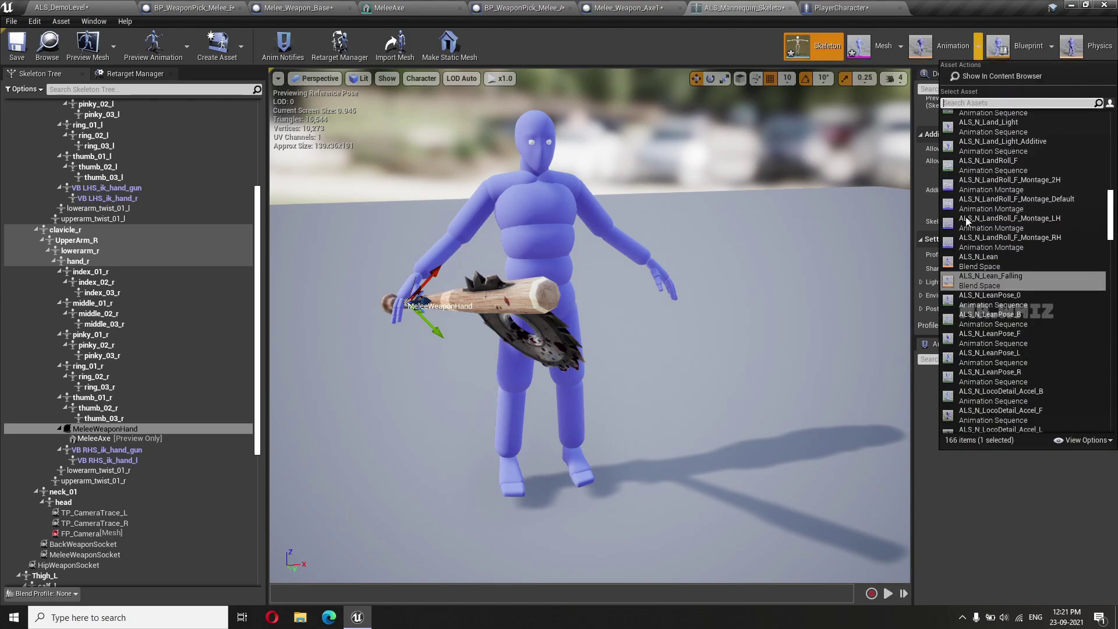
left_click(990, 494)
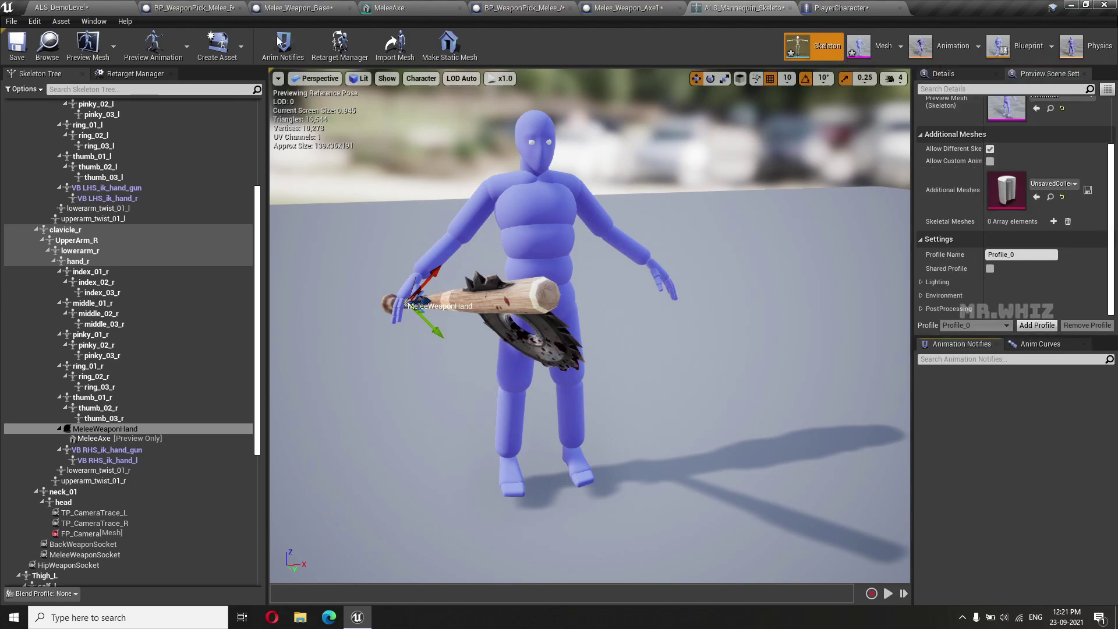
left_click(187, 45)
scroll(237, 157, "down", 2)
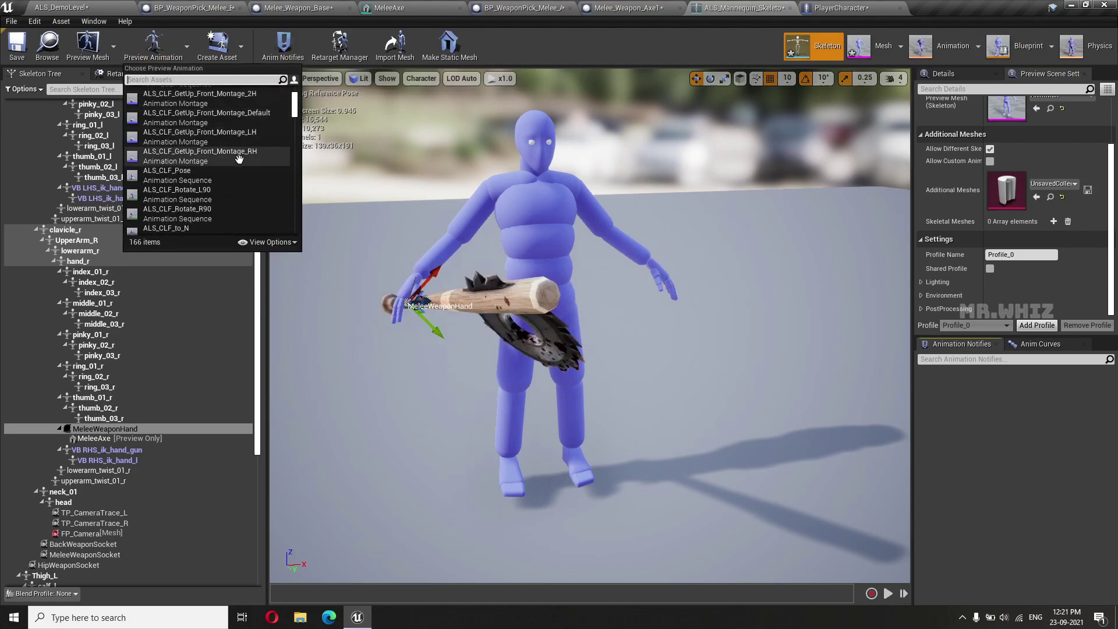
scroll(237, 158, "down", 2)
scroll(237, 157, "down", 2)
scroll(240, 159, "down", 2)
scroll(238, 158, "down", 3)
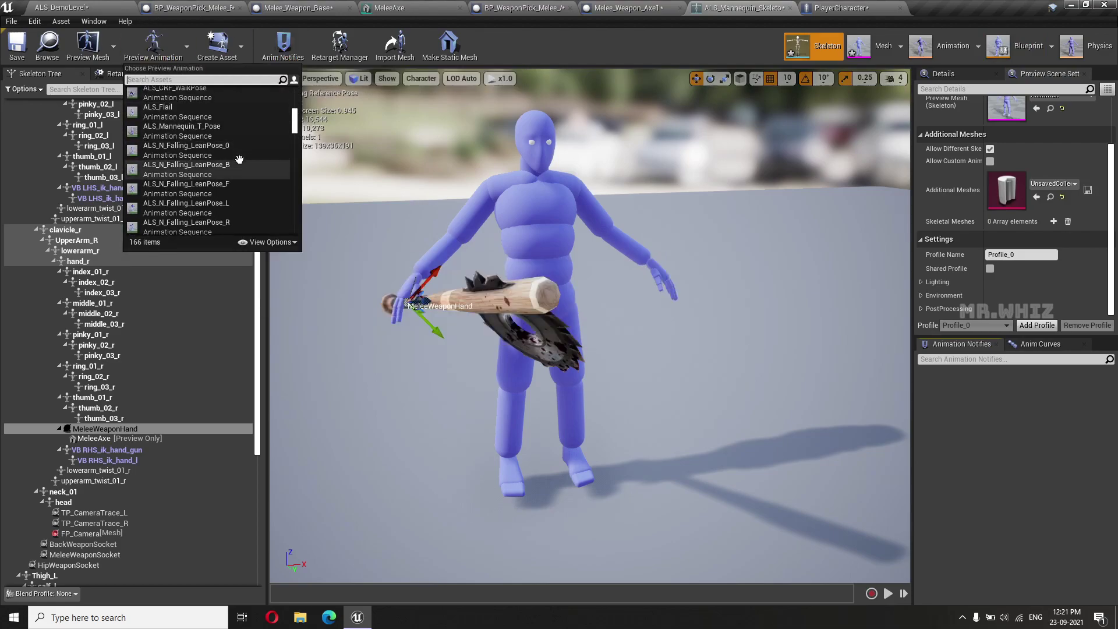
scroll(233, 143, "down", 3)
type("pistol")
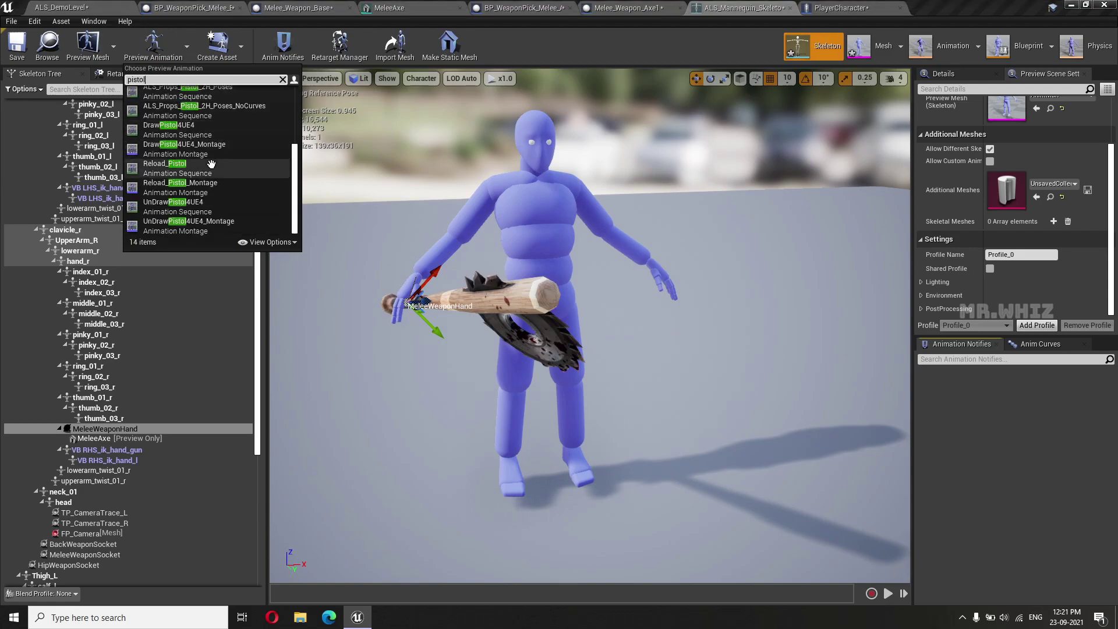
scroll(215, 158, "up", 1)
scroll(224, 150, "up", 1)
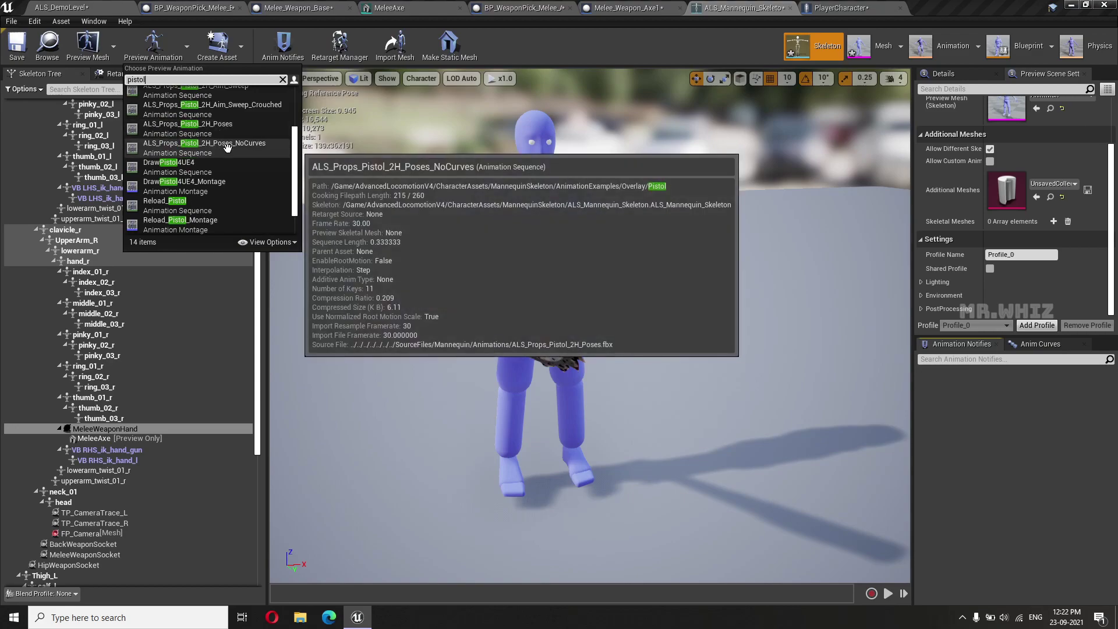
scroll(230, 158, "down", 1)
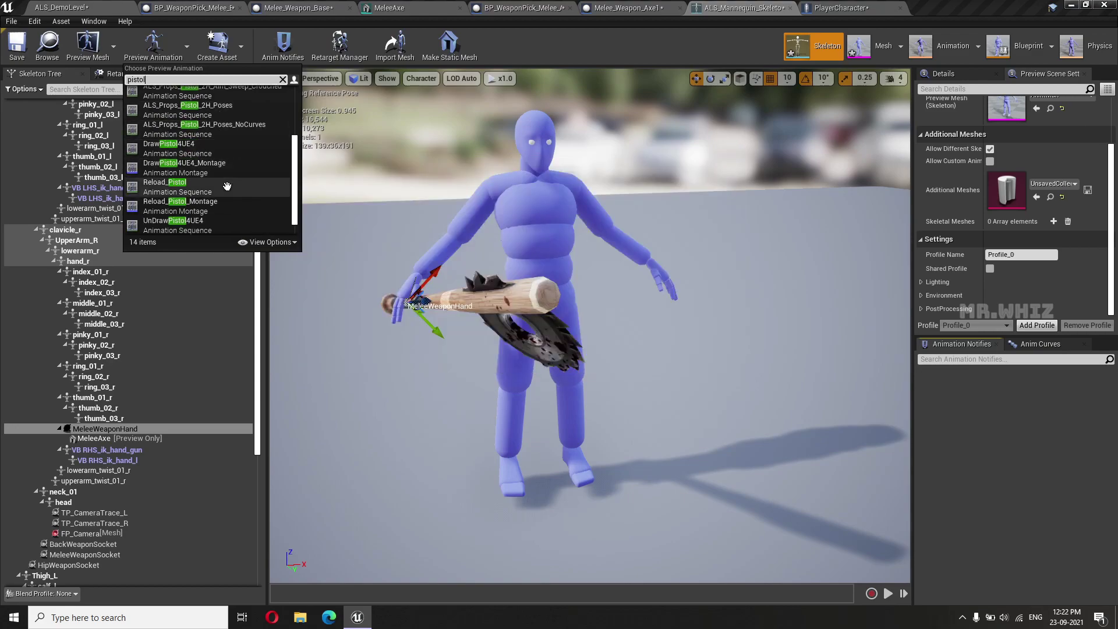
scroll(226, 185, "up", 4)
scroll(226, 185, "up", 1)
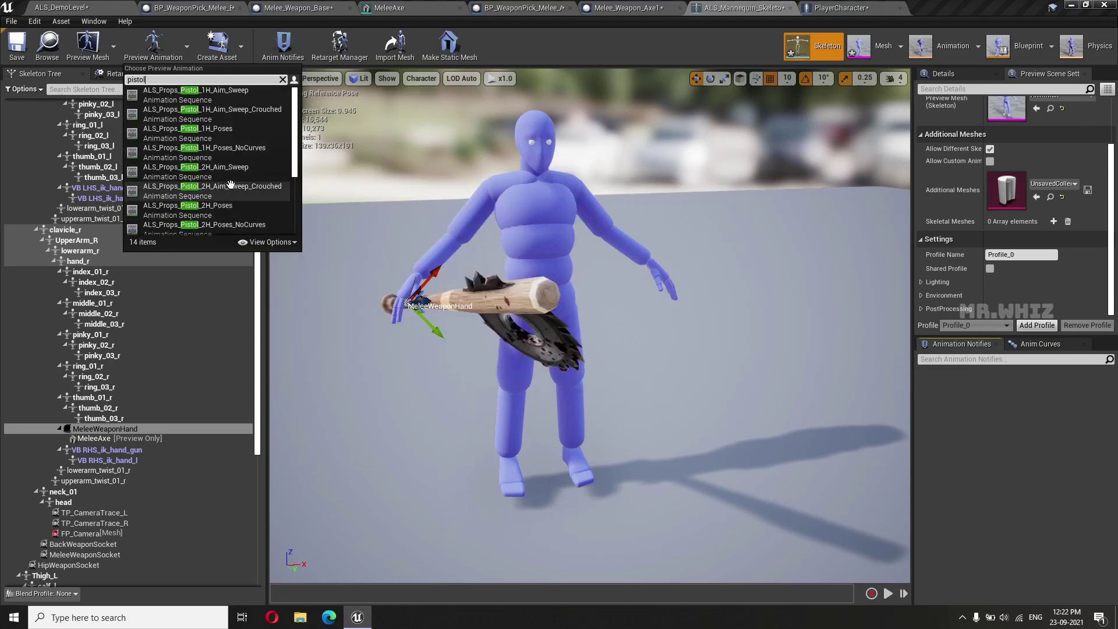
left_click(227, 131)
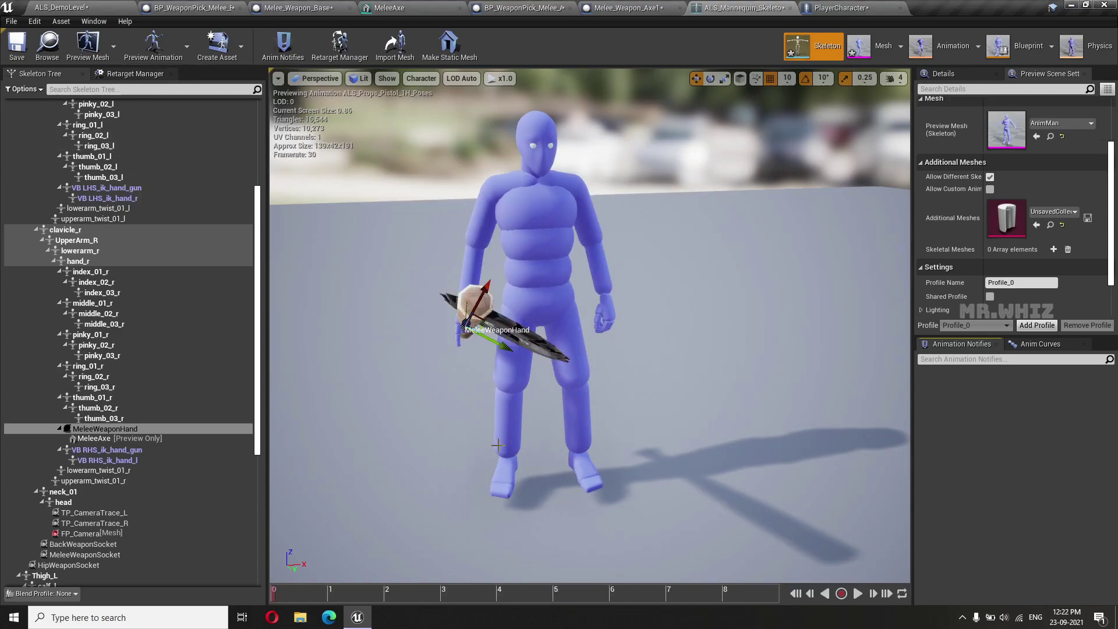
Step: Rotate the MeleeWeaponHand socket 40 degrees
left_click_drag(498, 445, 442, 443)
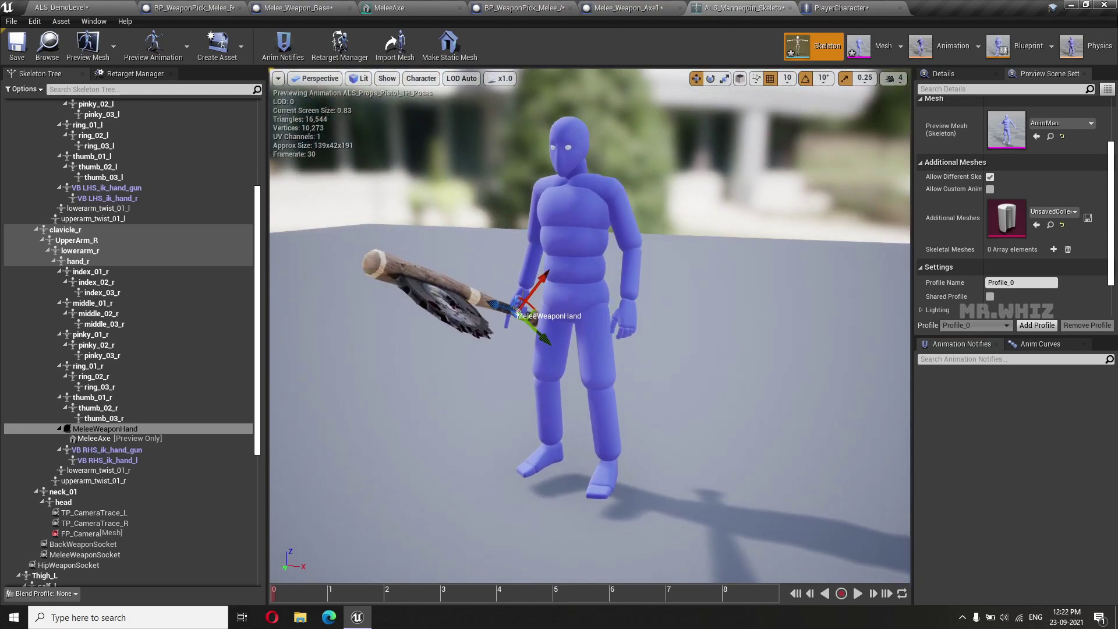
key("e")
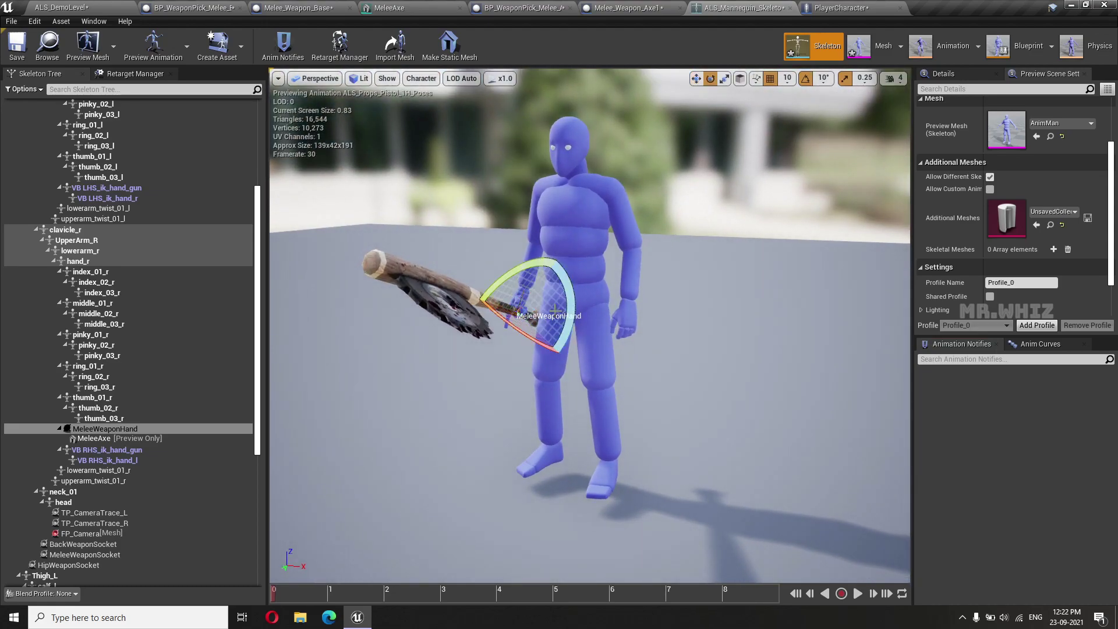
left_click_drag(559, 256, 578, 297)
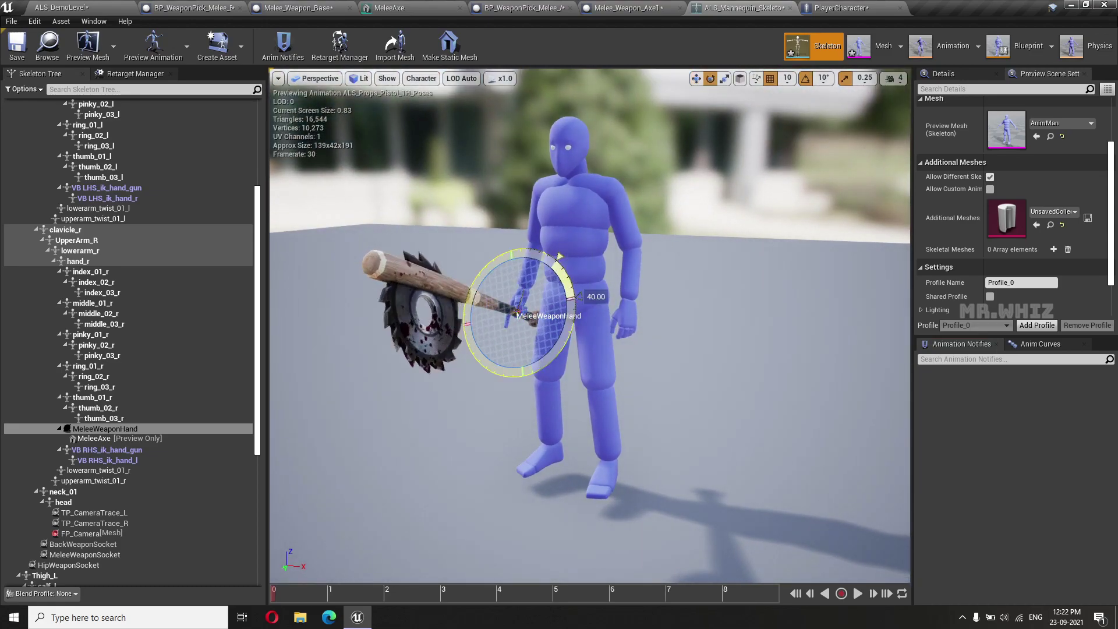
scroll(511, 389, "up", 5)
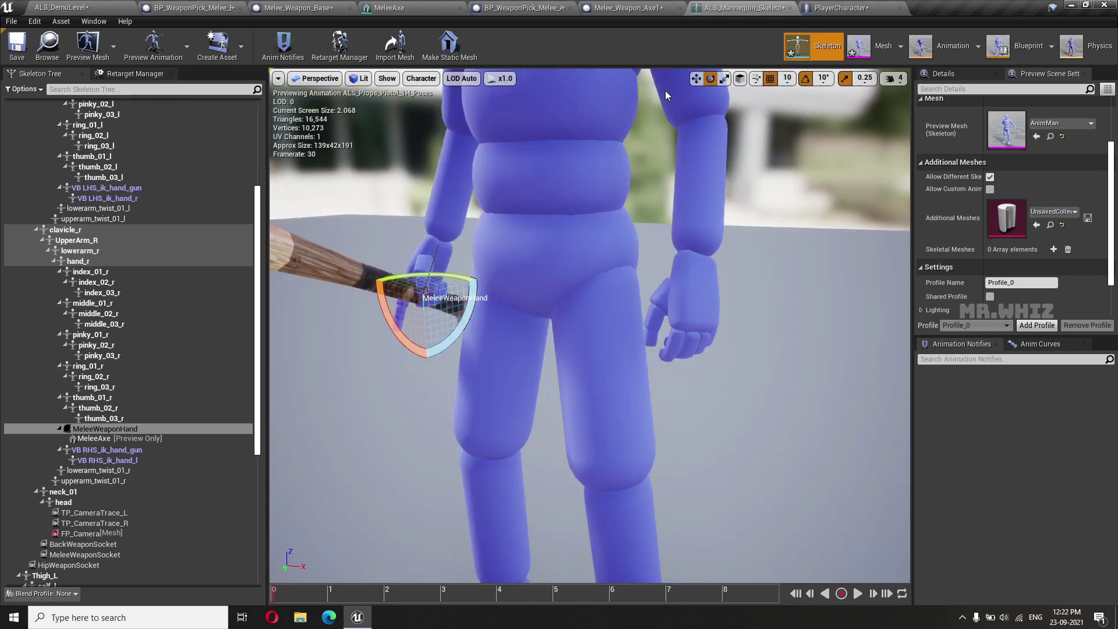
Step: Move the socket so the axe handle sits in the mannequin's palm
left_click(696, 80)
left_click_drag(421, 340, 421, 322)
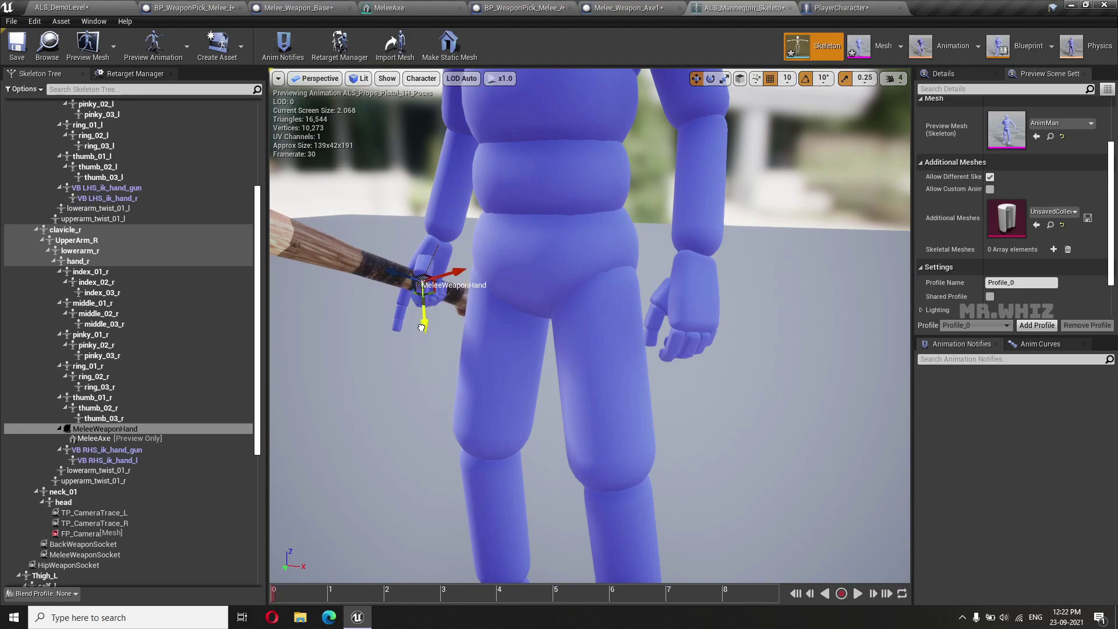
left_click_drag(444, 266, 453, 269)
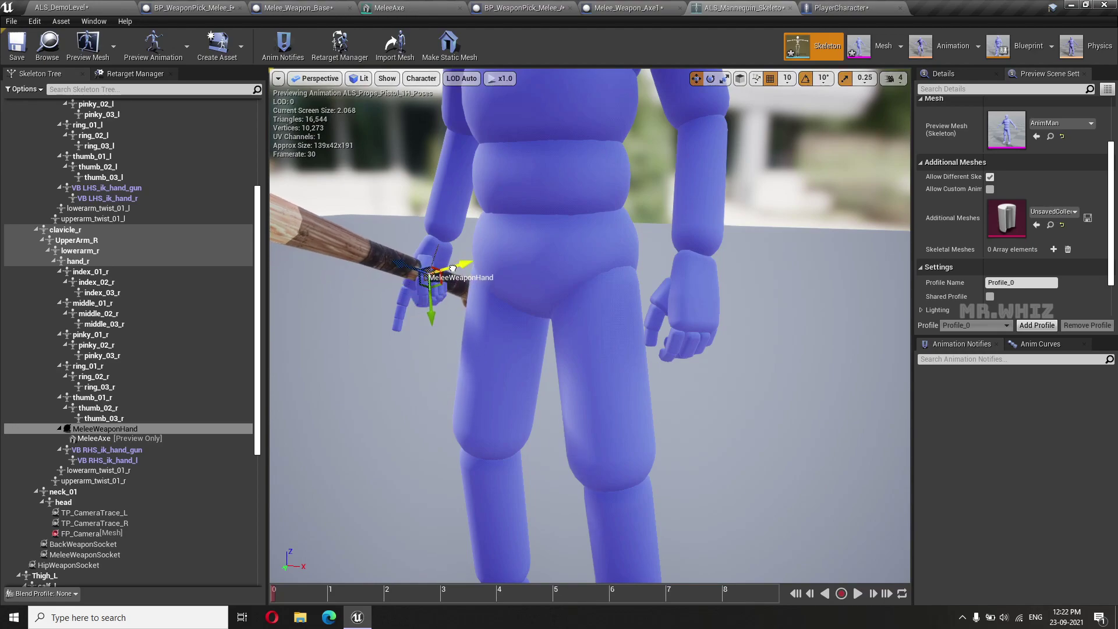
right_click_drag(402, 358, 482, 406)
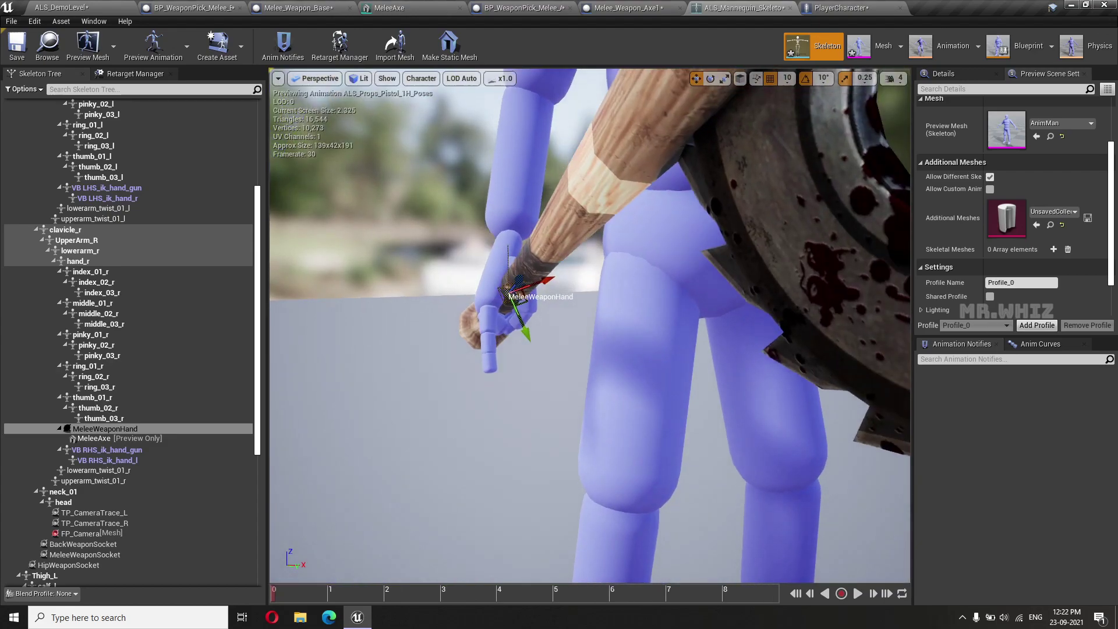
left_click_drag(529, 340, 533, 347)
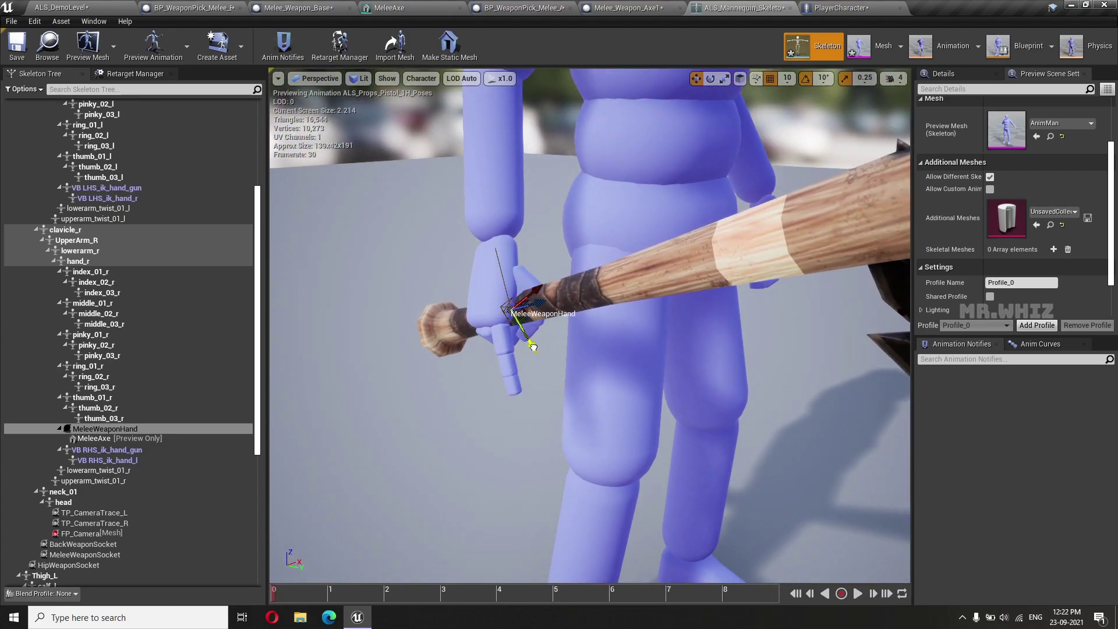
left_click_drag(531, 300, 530, 302)
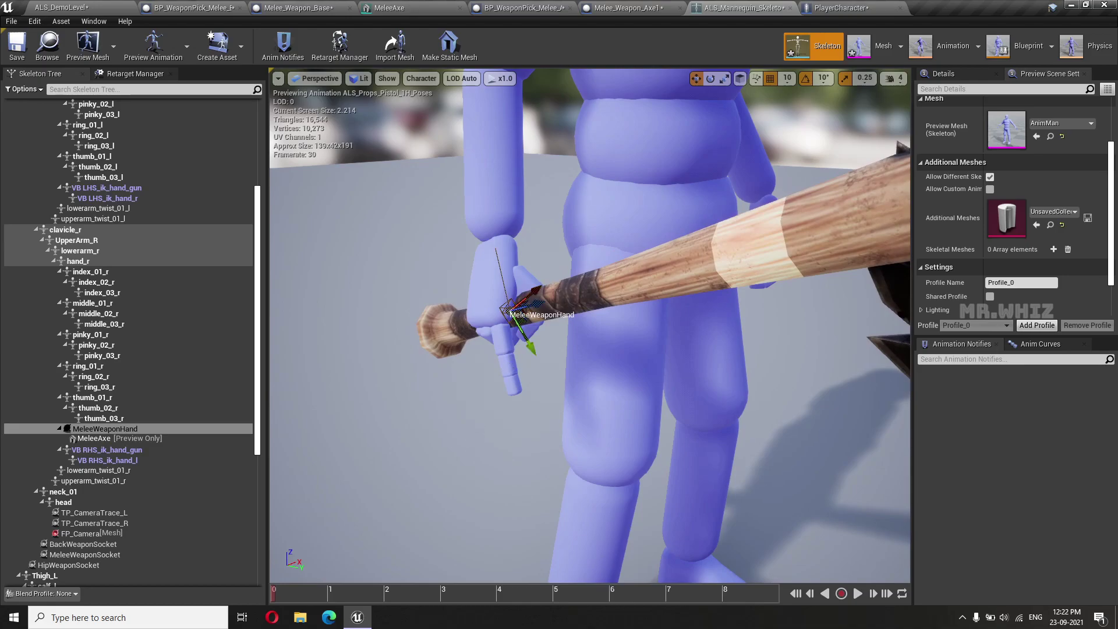
right_click_drag(530, 302, 554, 303)
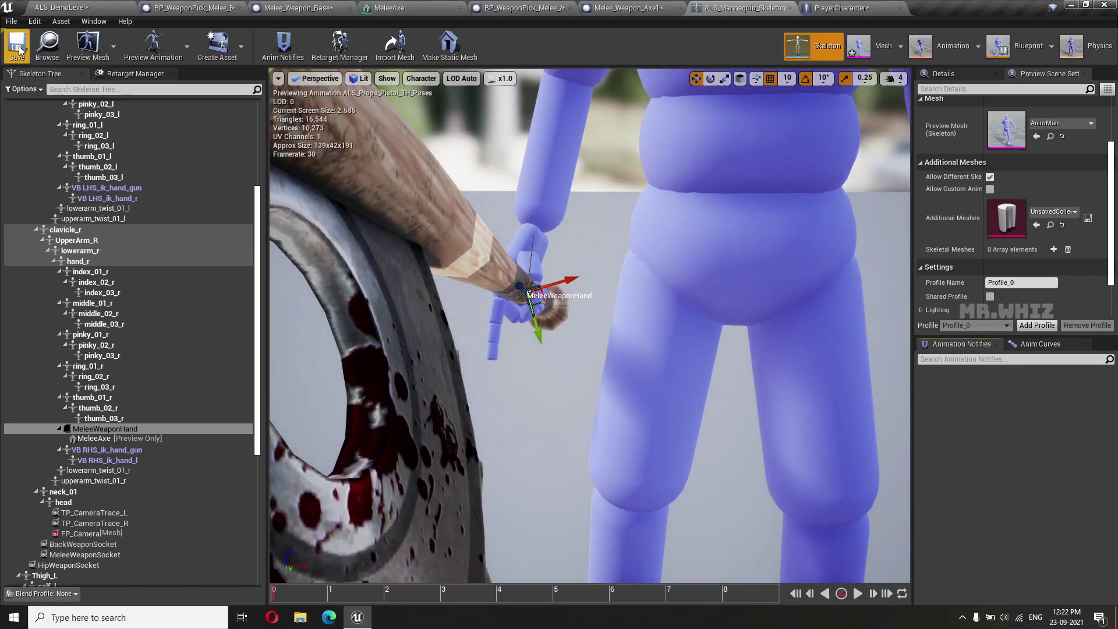
left_click(83, 7)
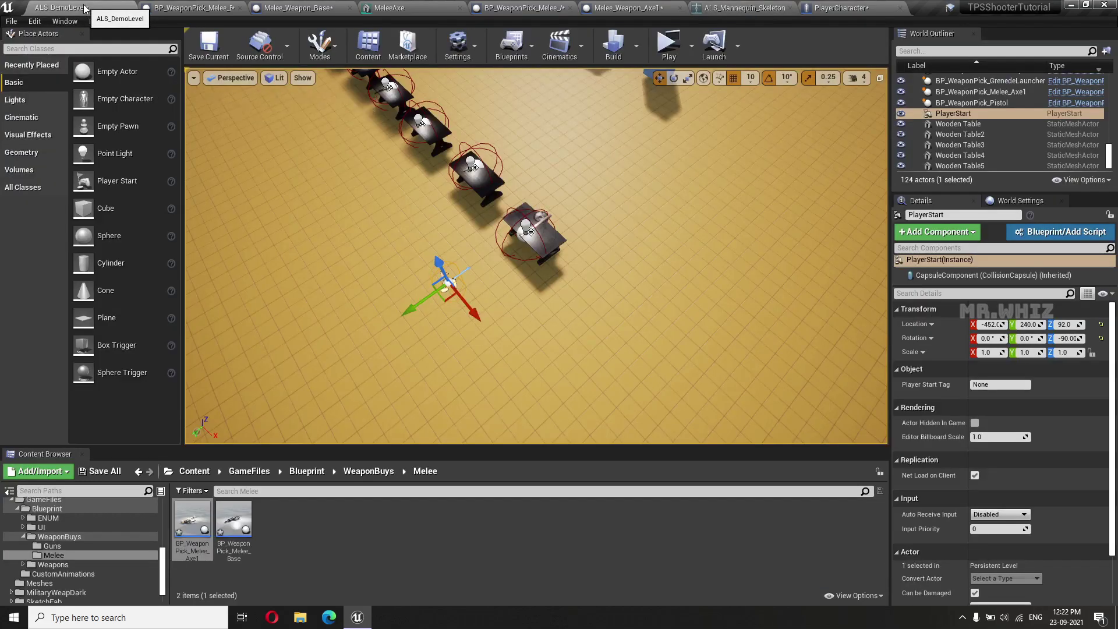
Step: Play-test in a new window, walking to the table and picking up the axe
left_click(664, 46)
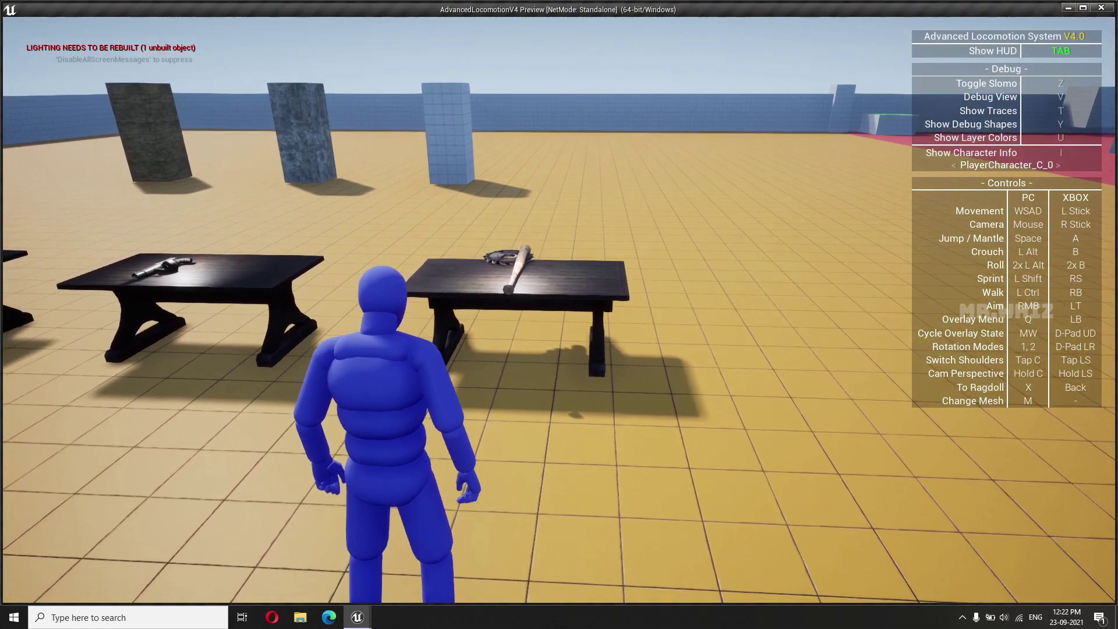
key("w")
key("Return")
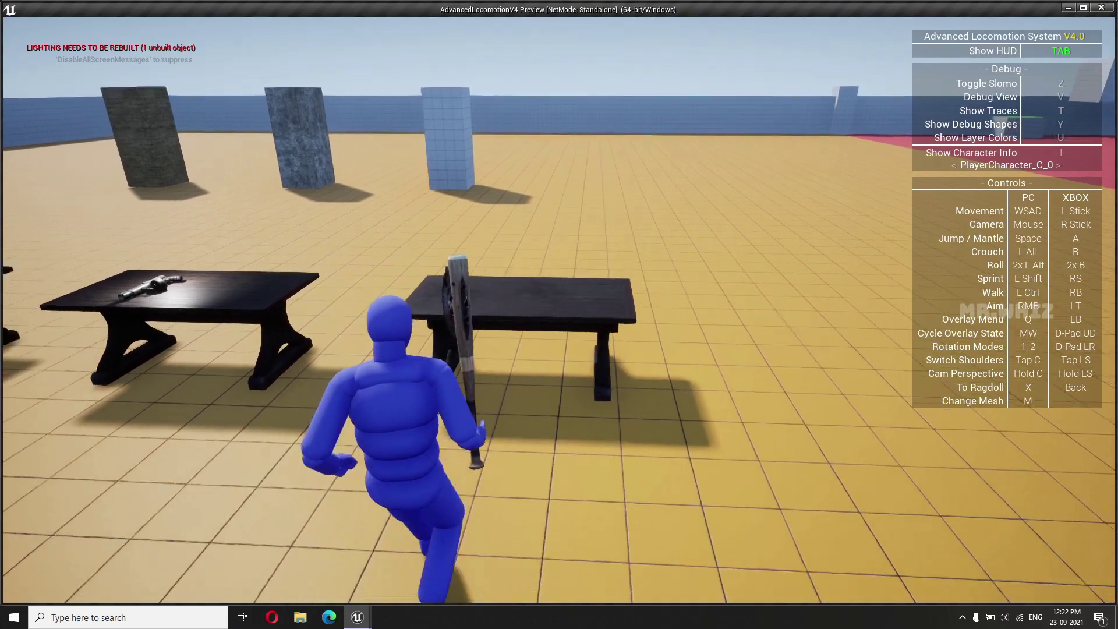
key("w")
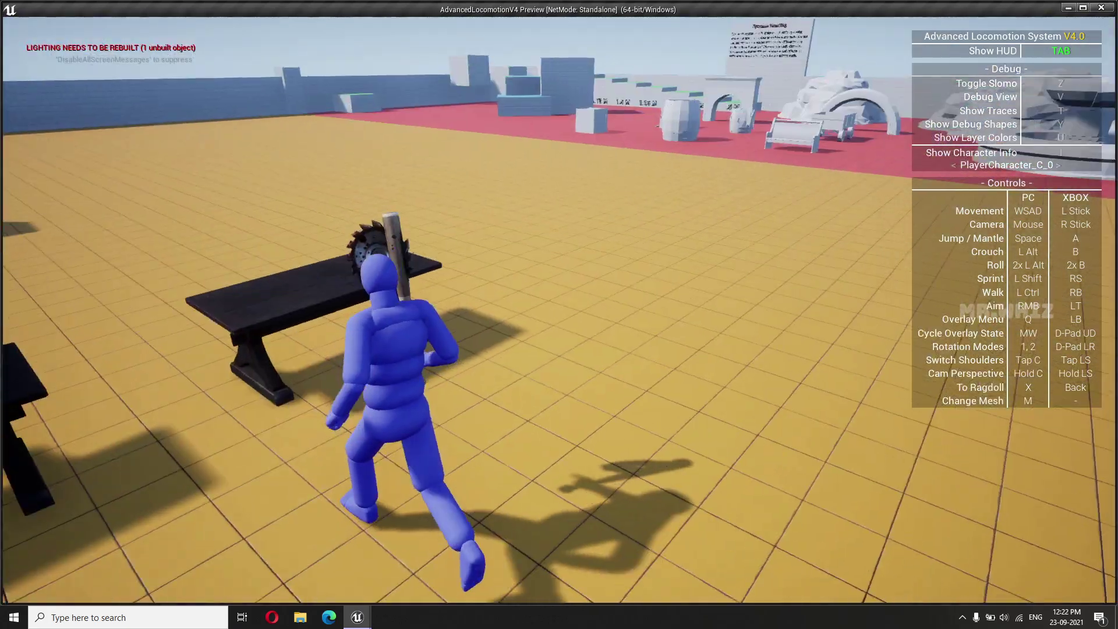
key("w")
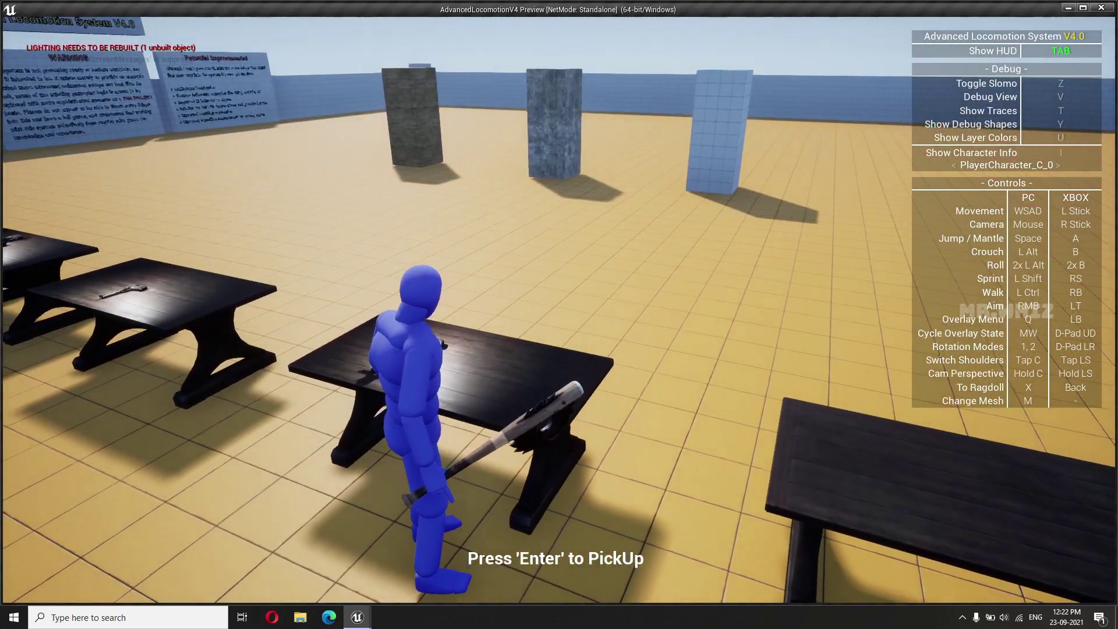
key("Escape")
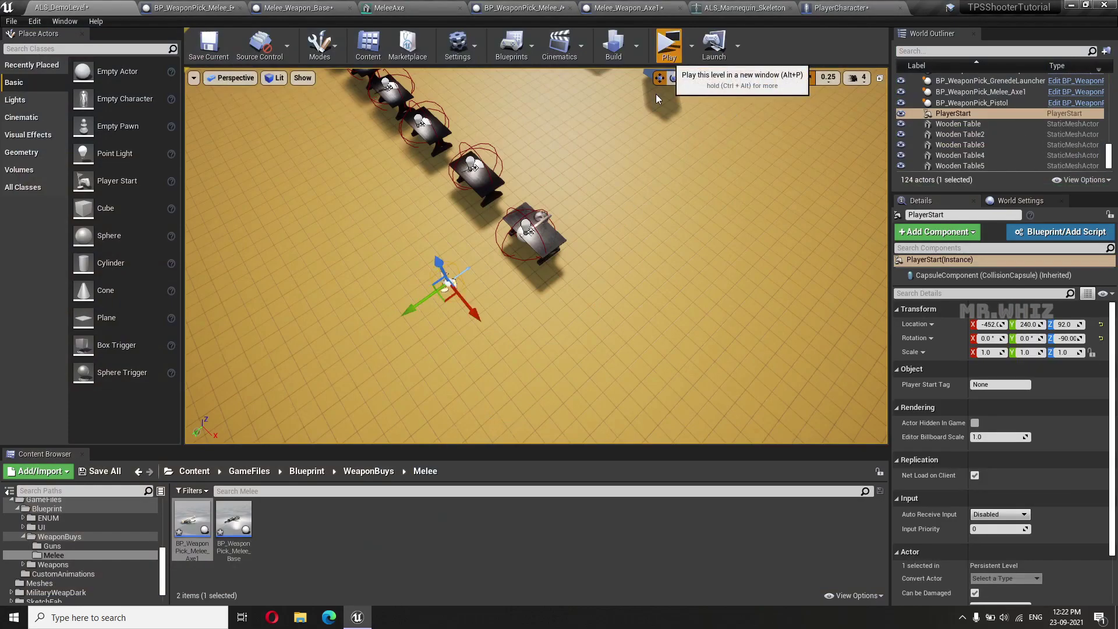
Step: Replay, pick up the pistol and axe, and swap between them with the gun holstered
key("alt+p")
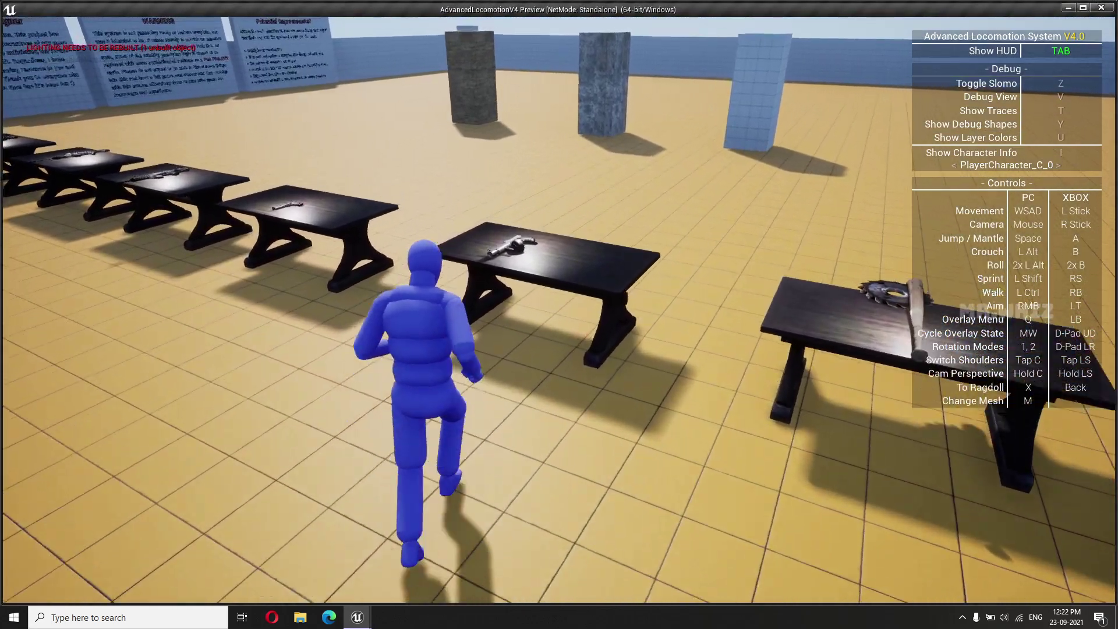
key("Return")
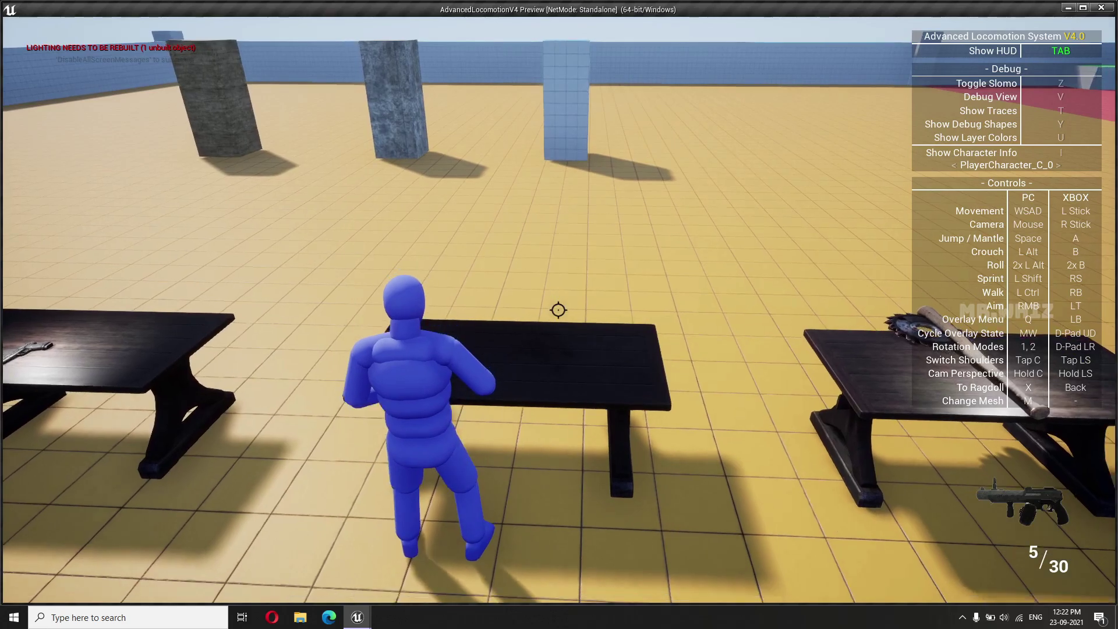
key("w")
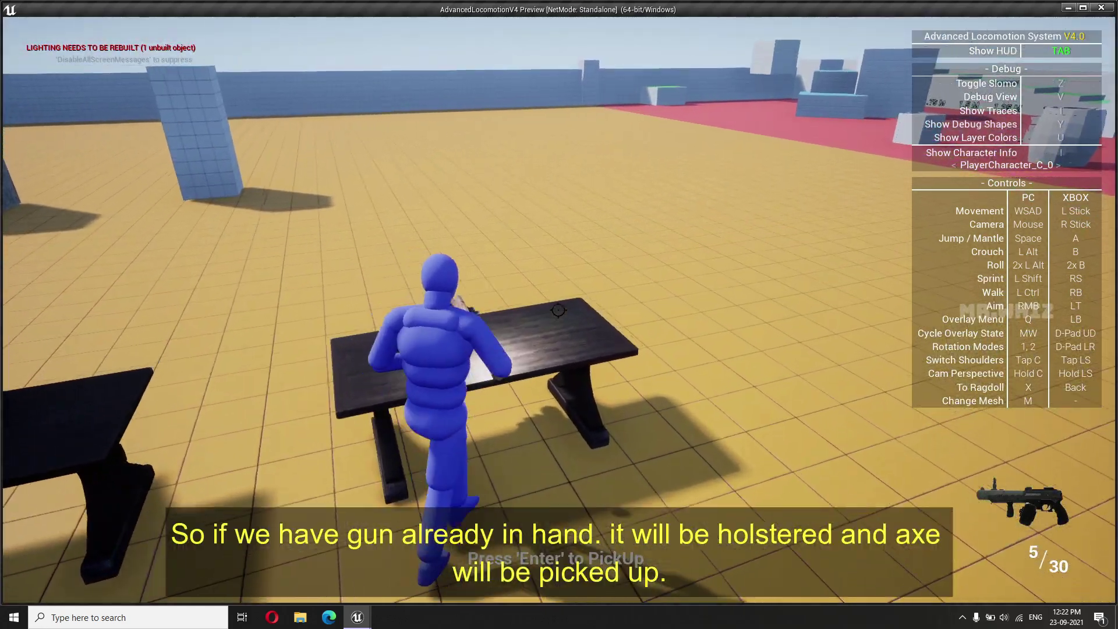
key("Return")
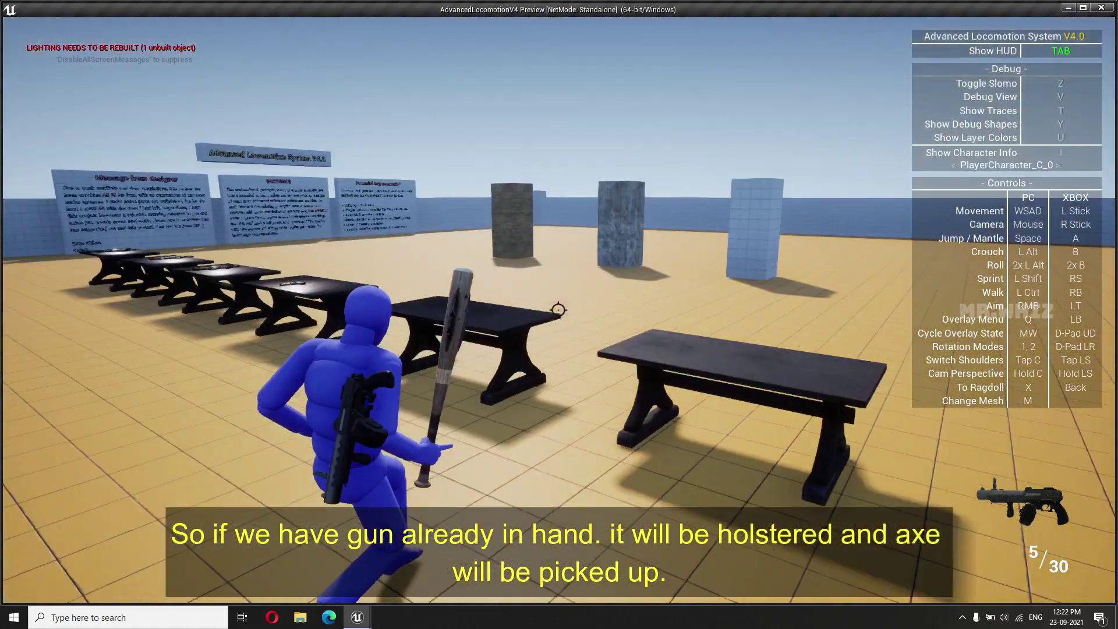
key("Return")
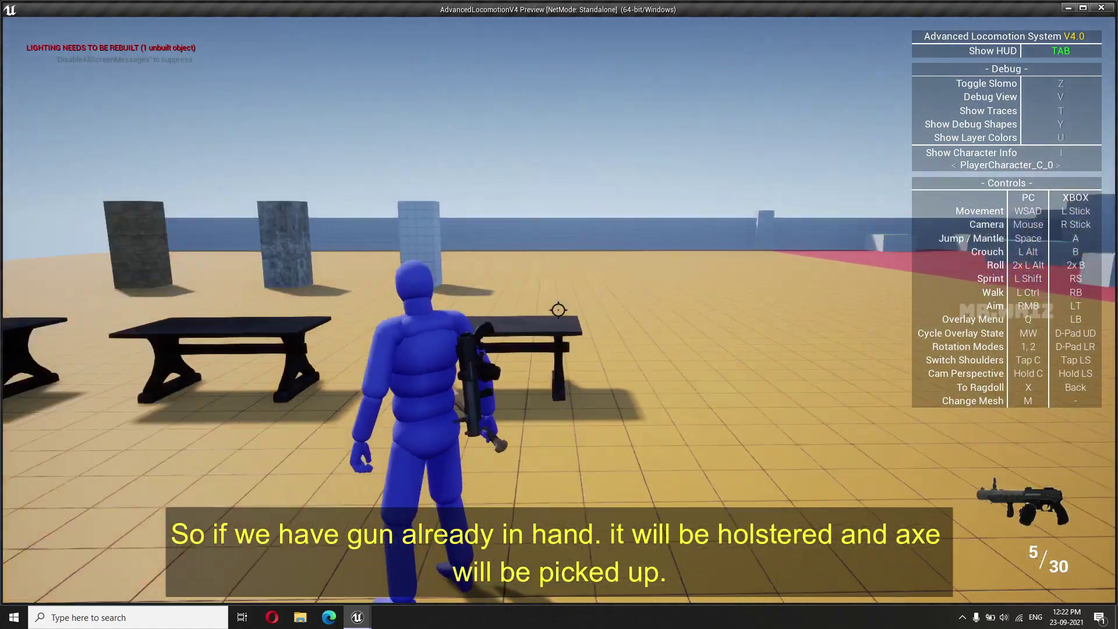
key("Return")
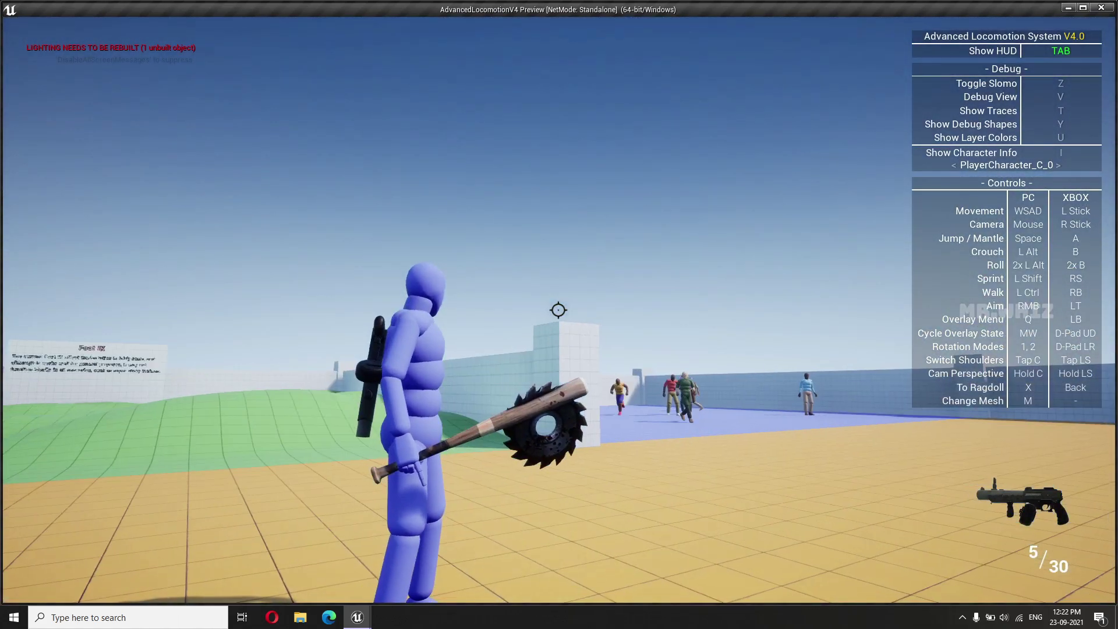